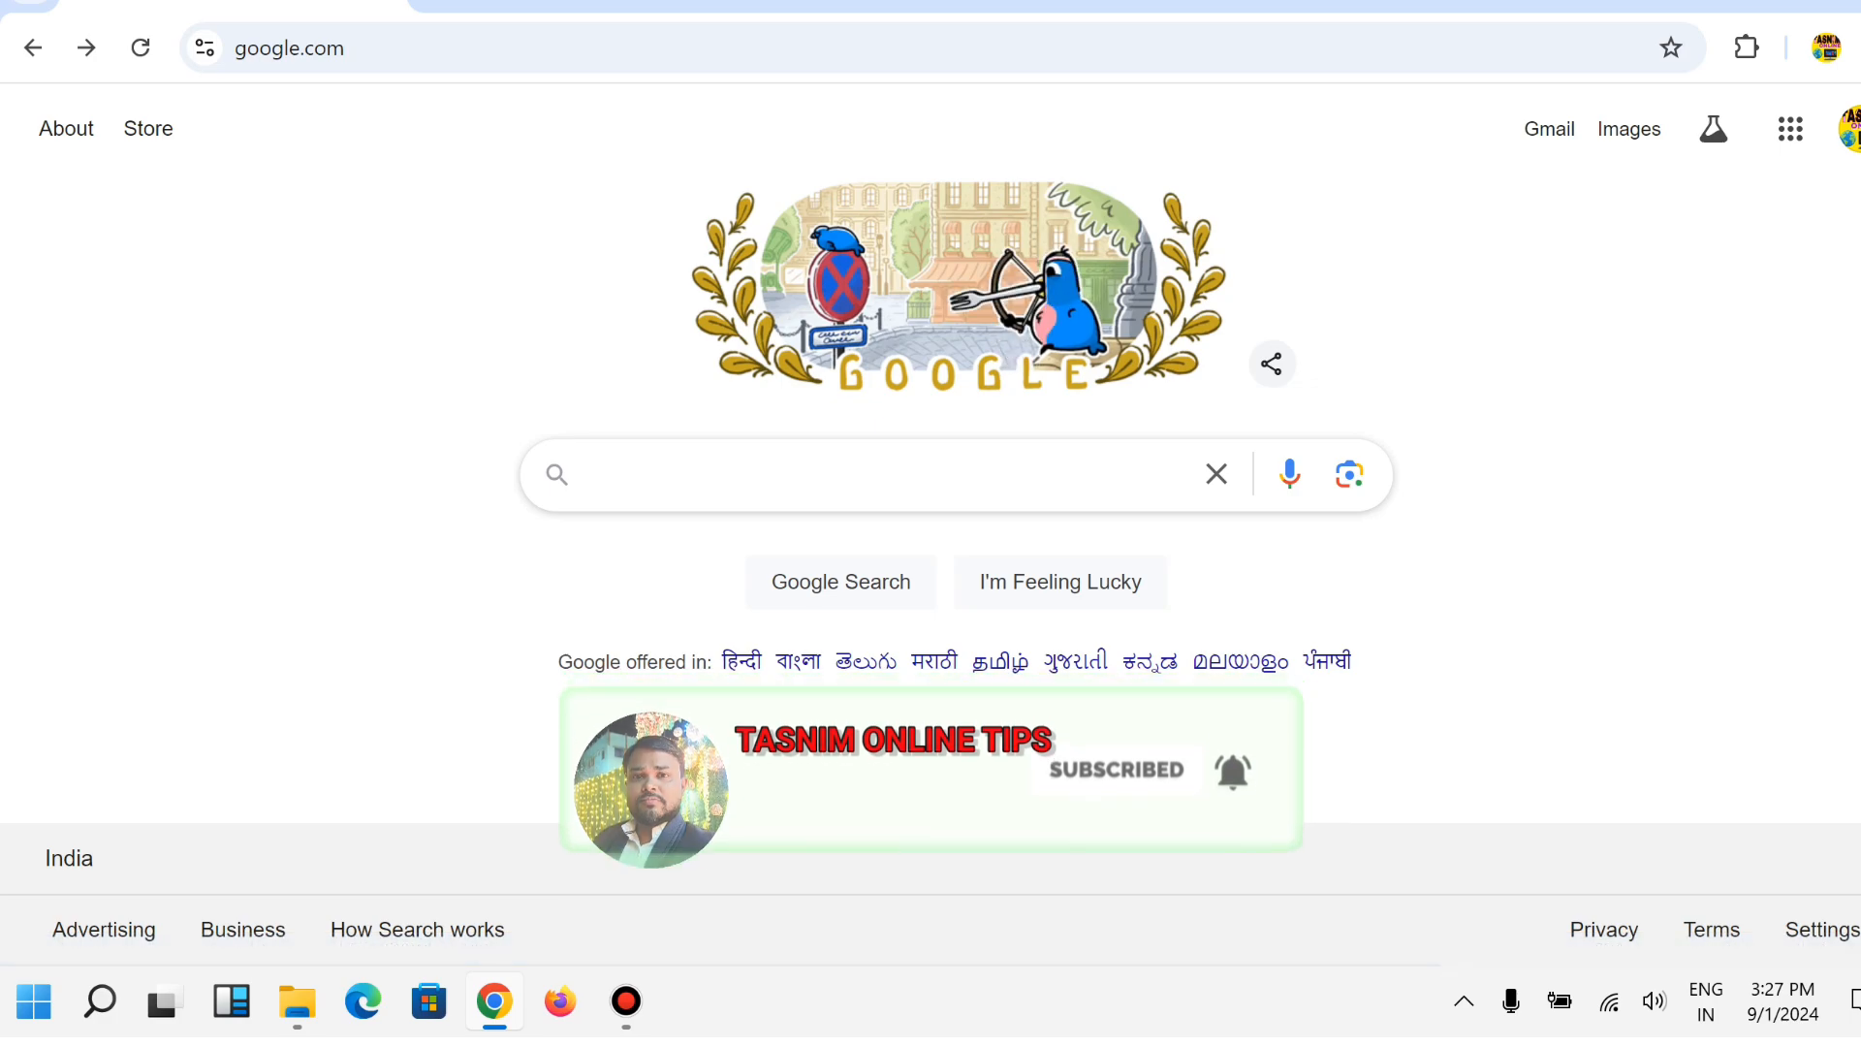
Search Google for janma mrityutathya.wb.gov.in, using the suggestion that appears after typing 'ja'.
left_click(582, 474)
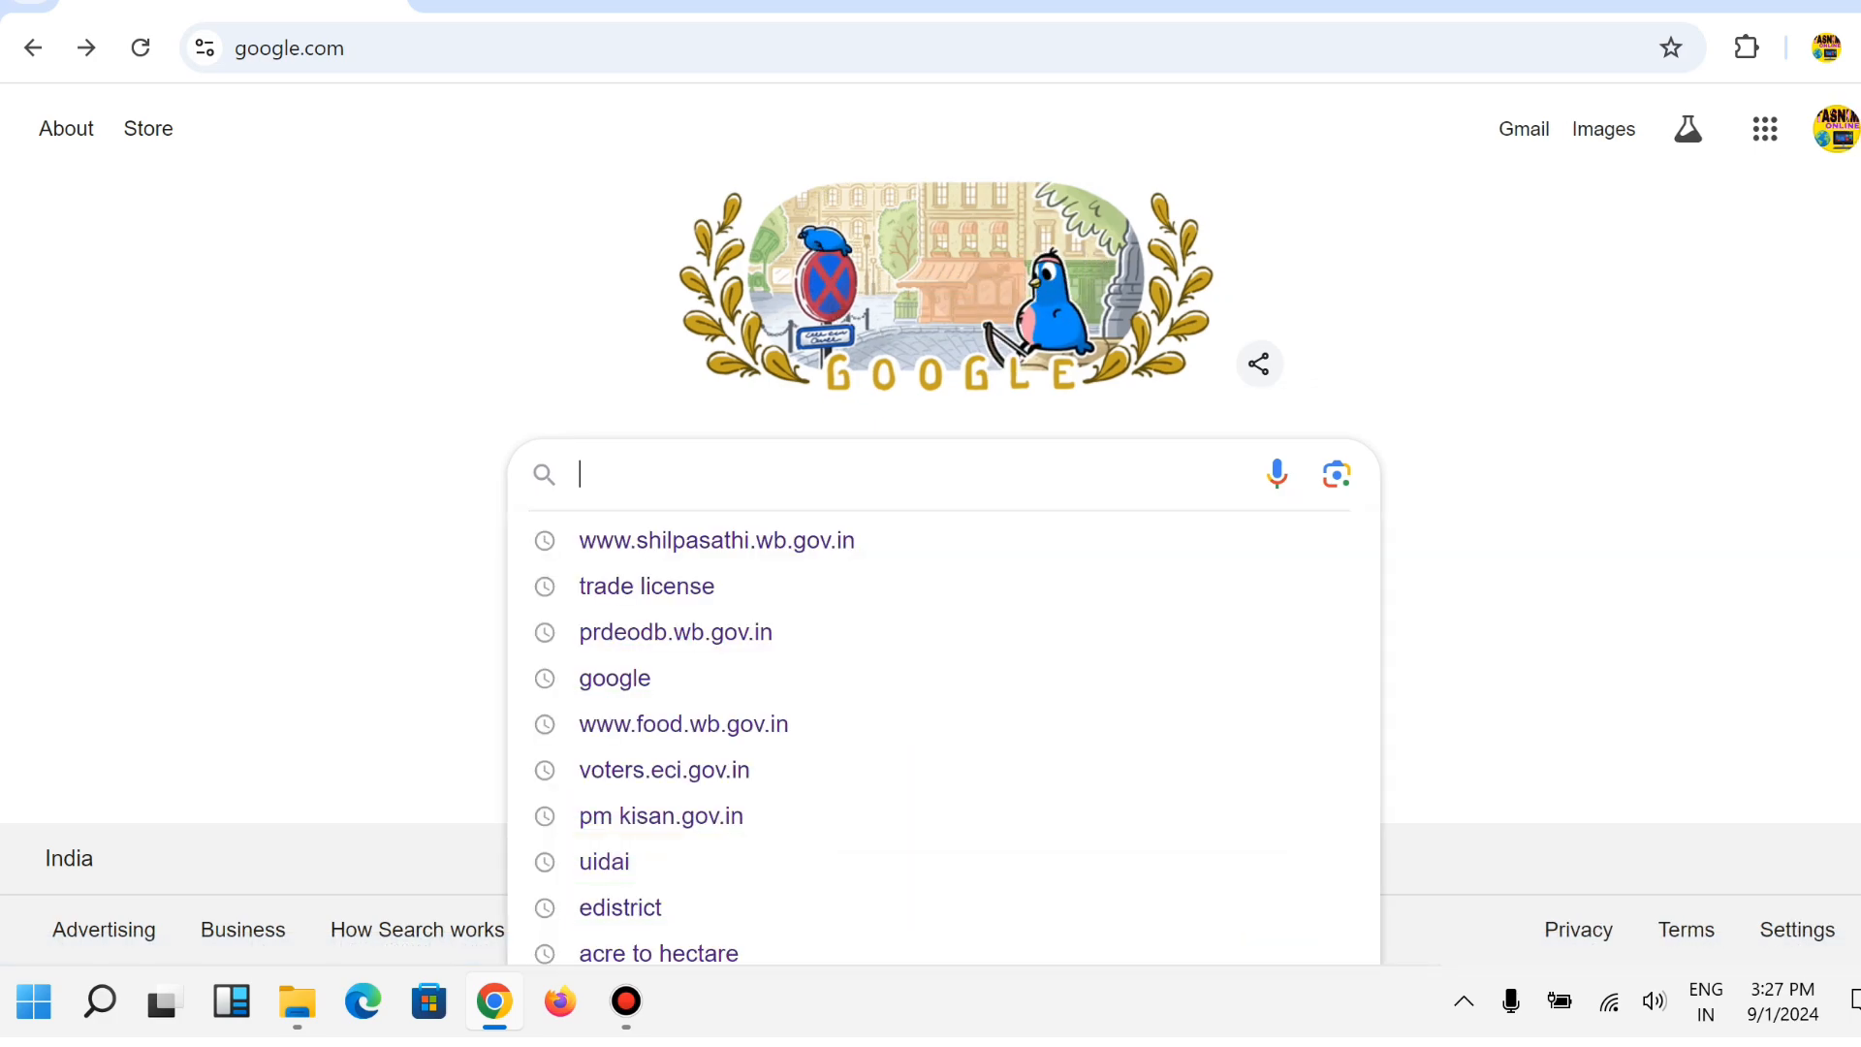
type("ja")
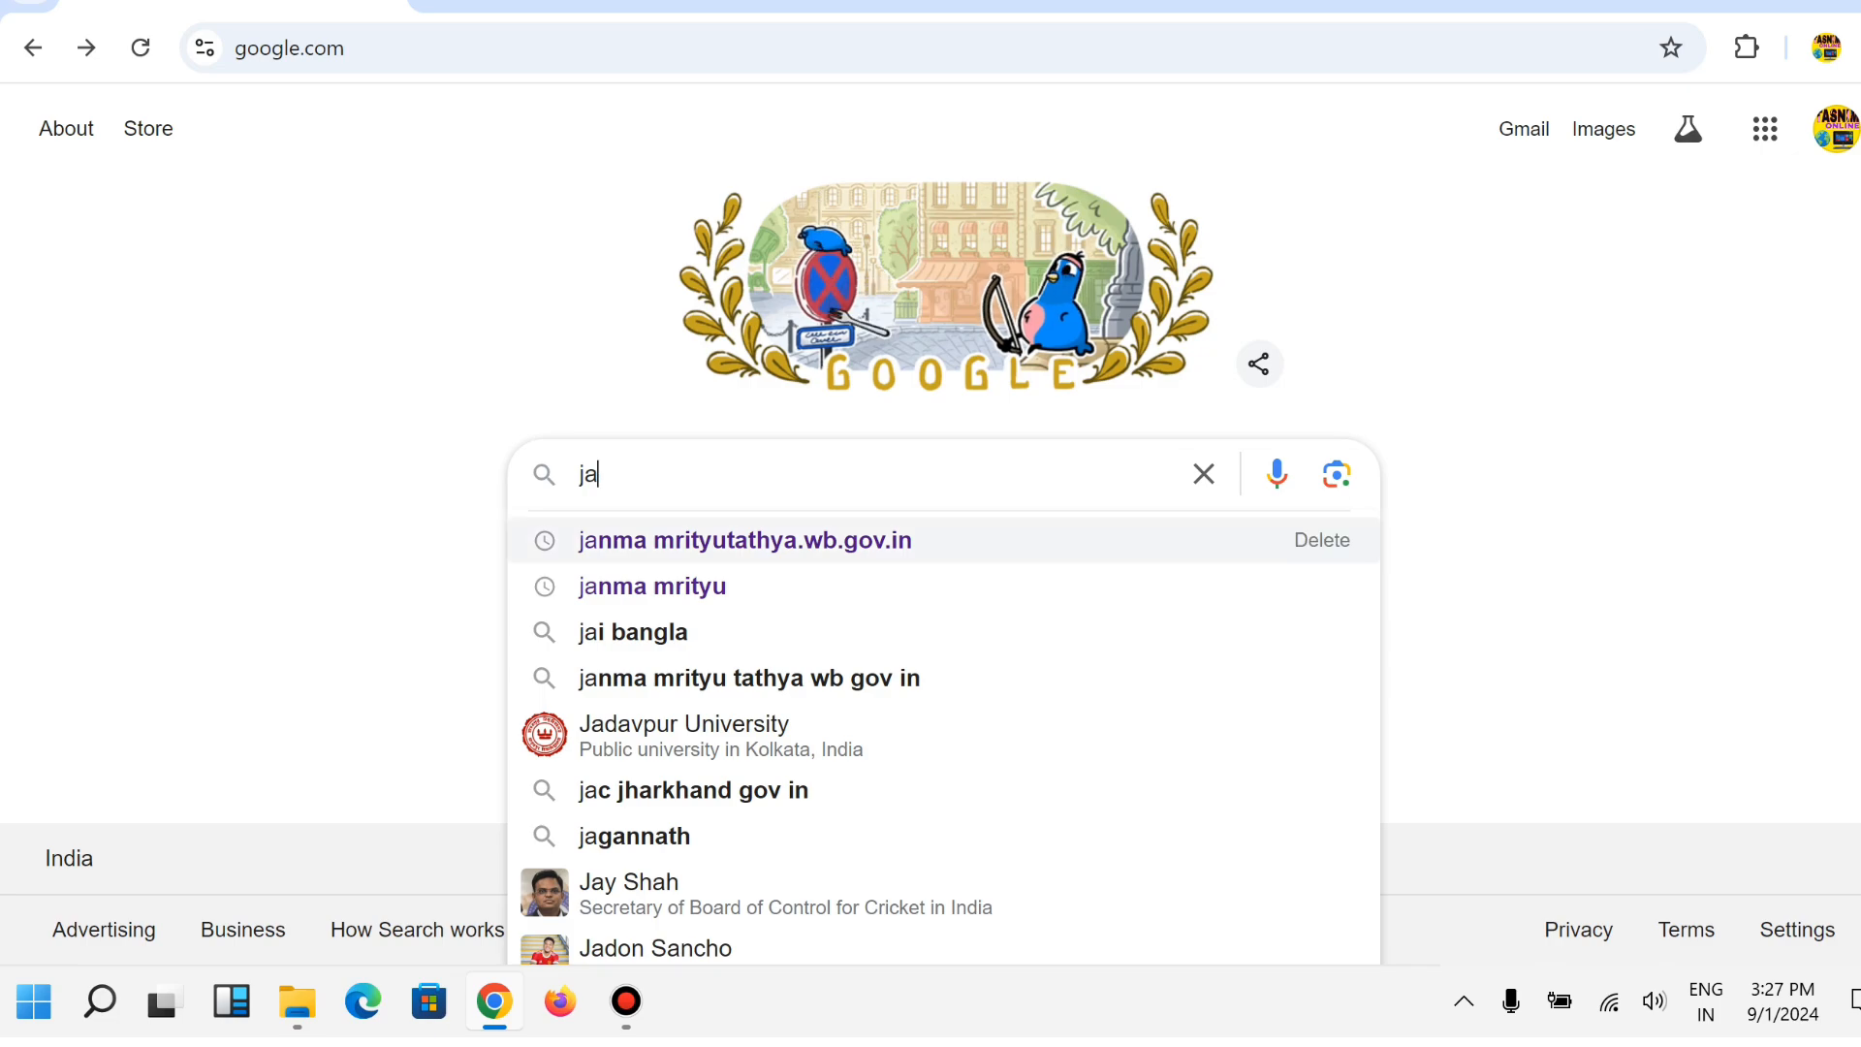
left_click(744, 539)
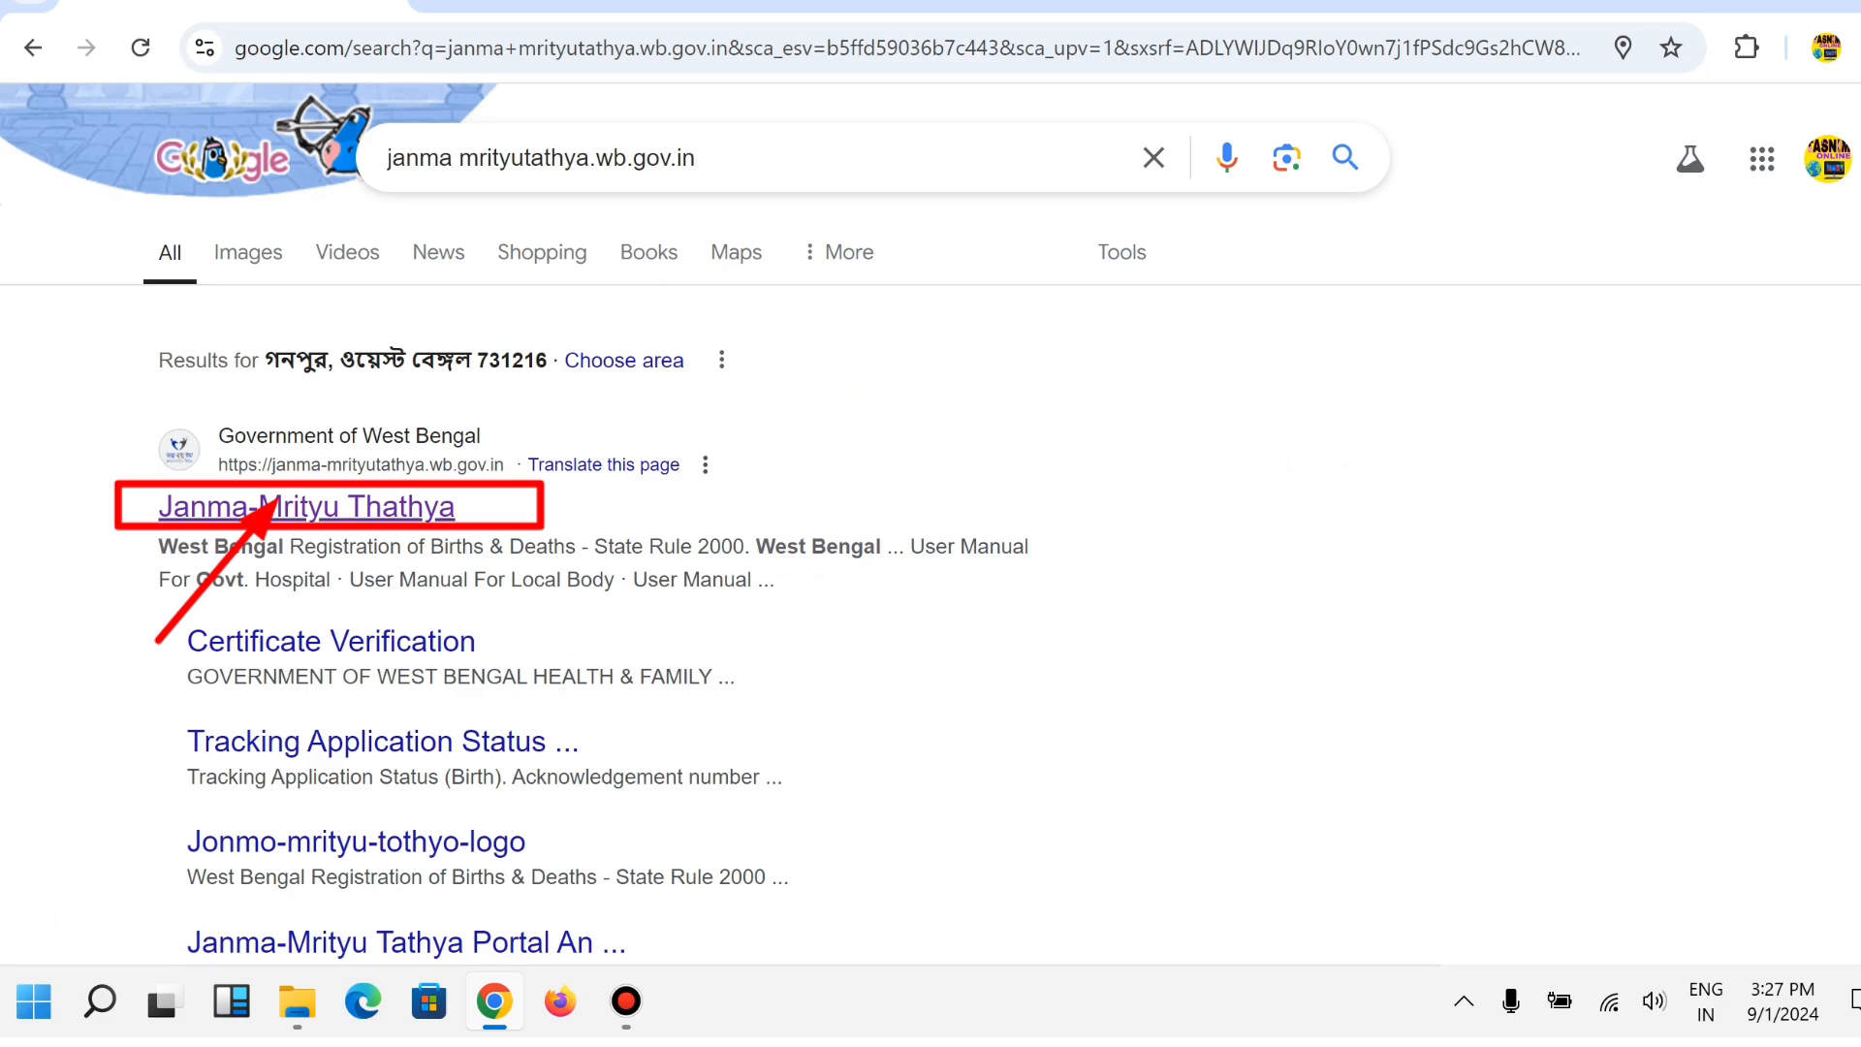
Open the Janma-Mrityu Thathya portal and start a new death registration from Citizen Services > Death.
left_click(291, 507)
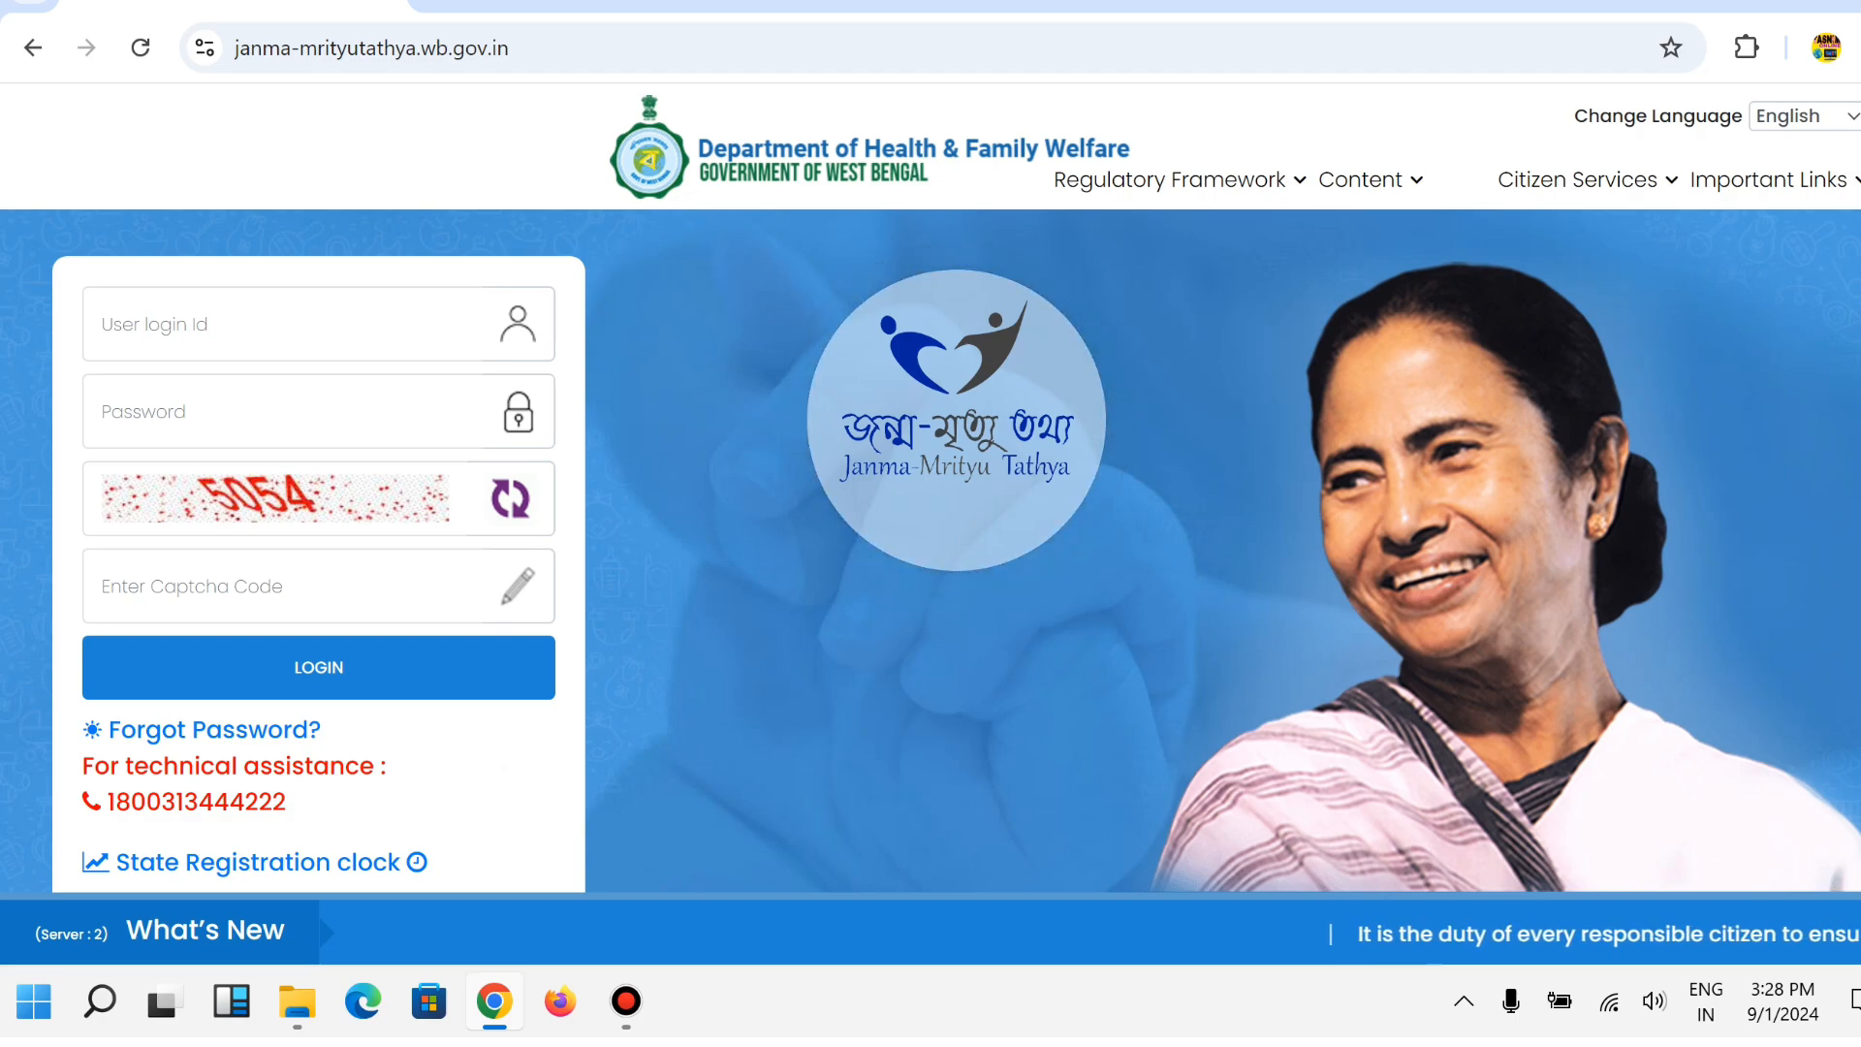
left_click(1578, 179)
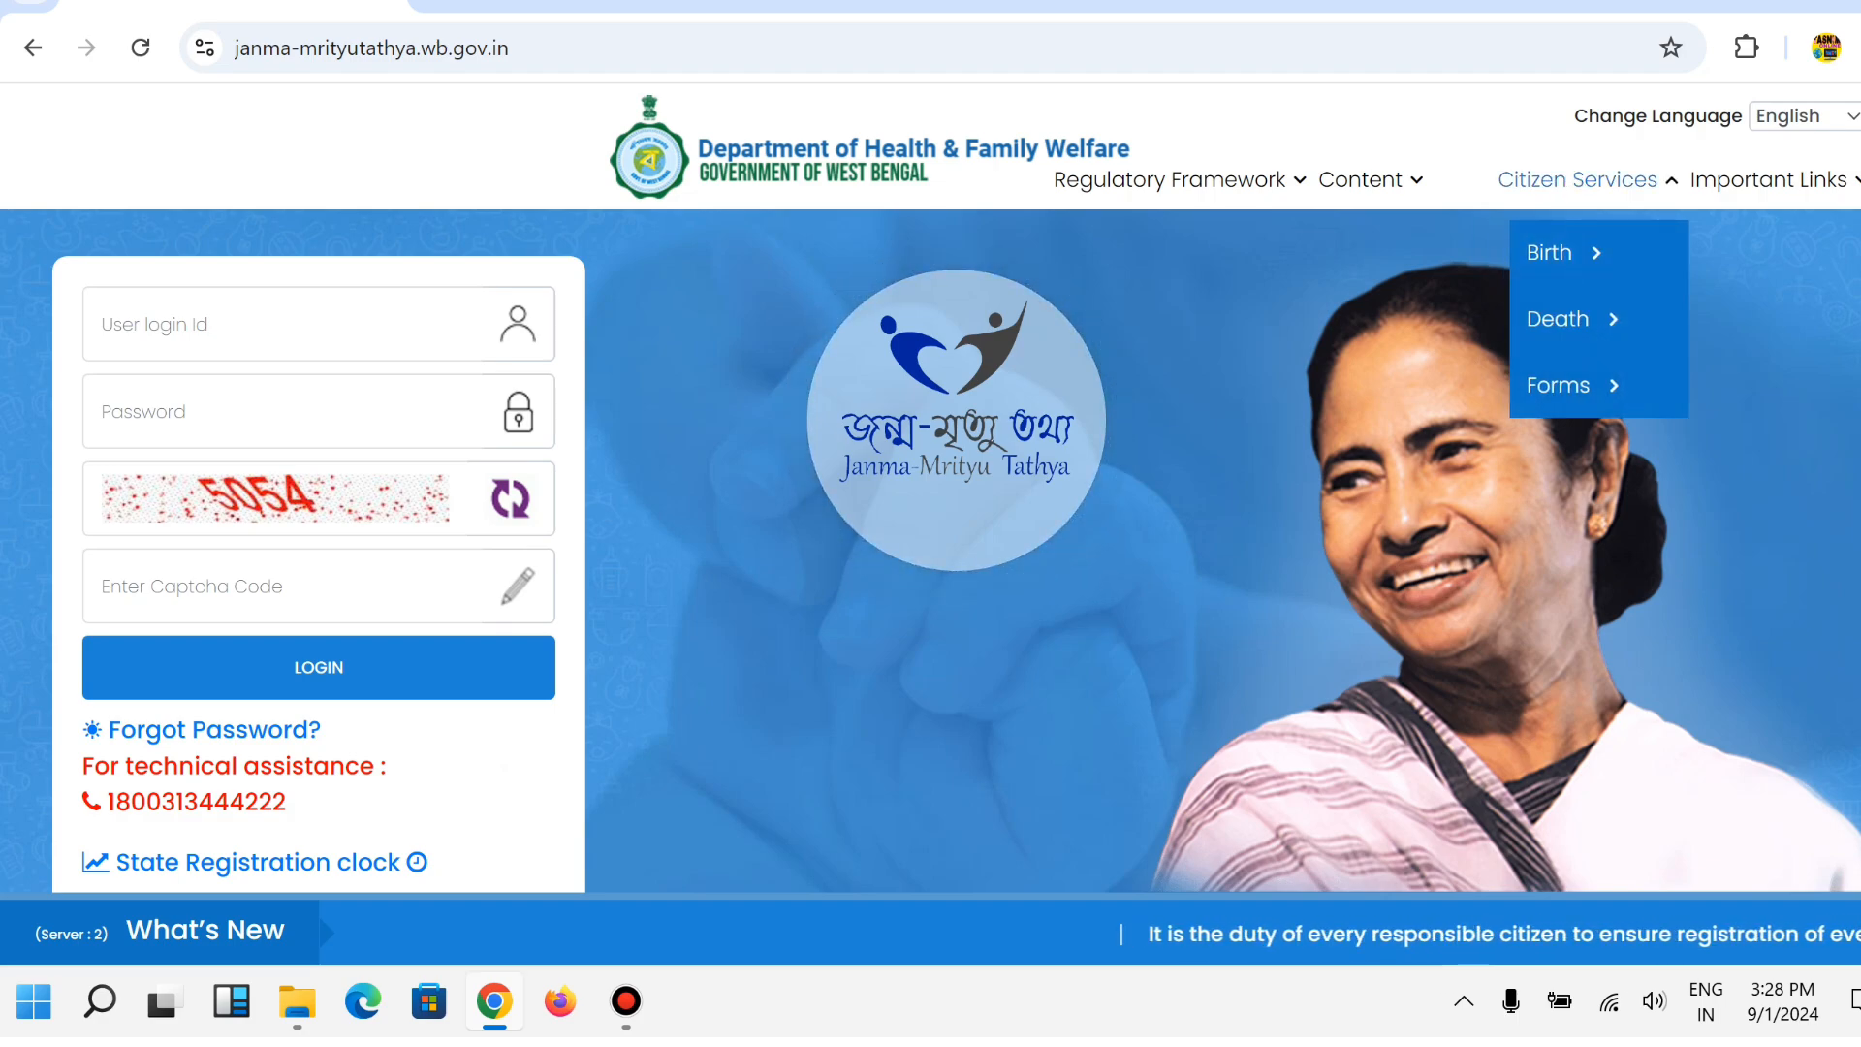
left_click(1555, 319)
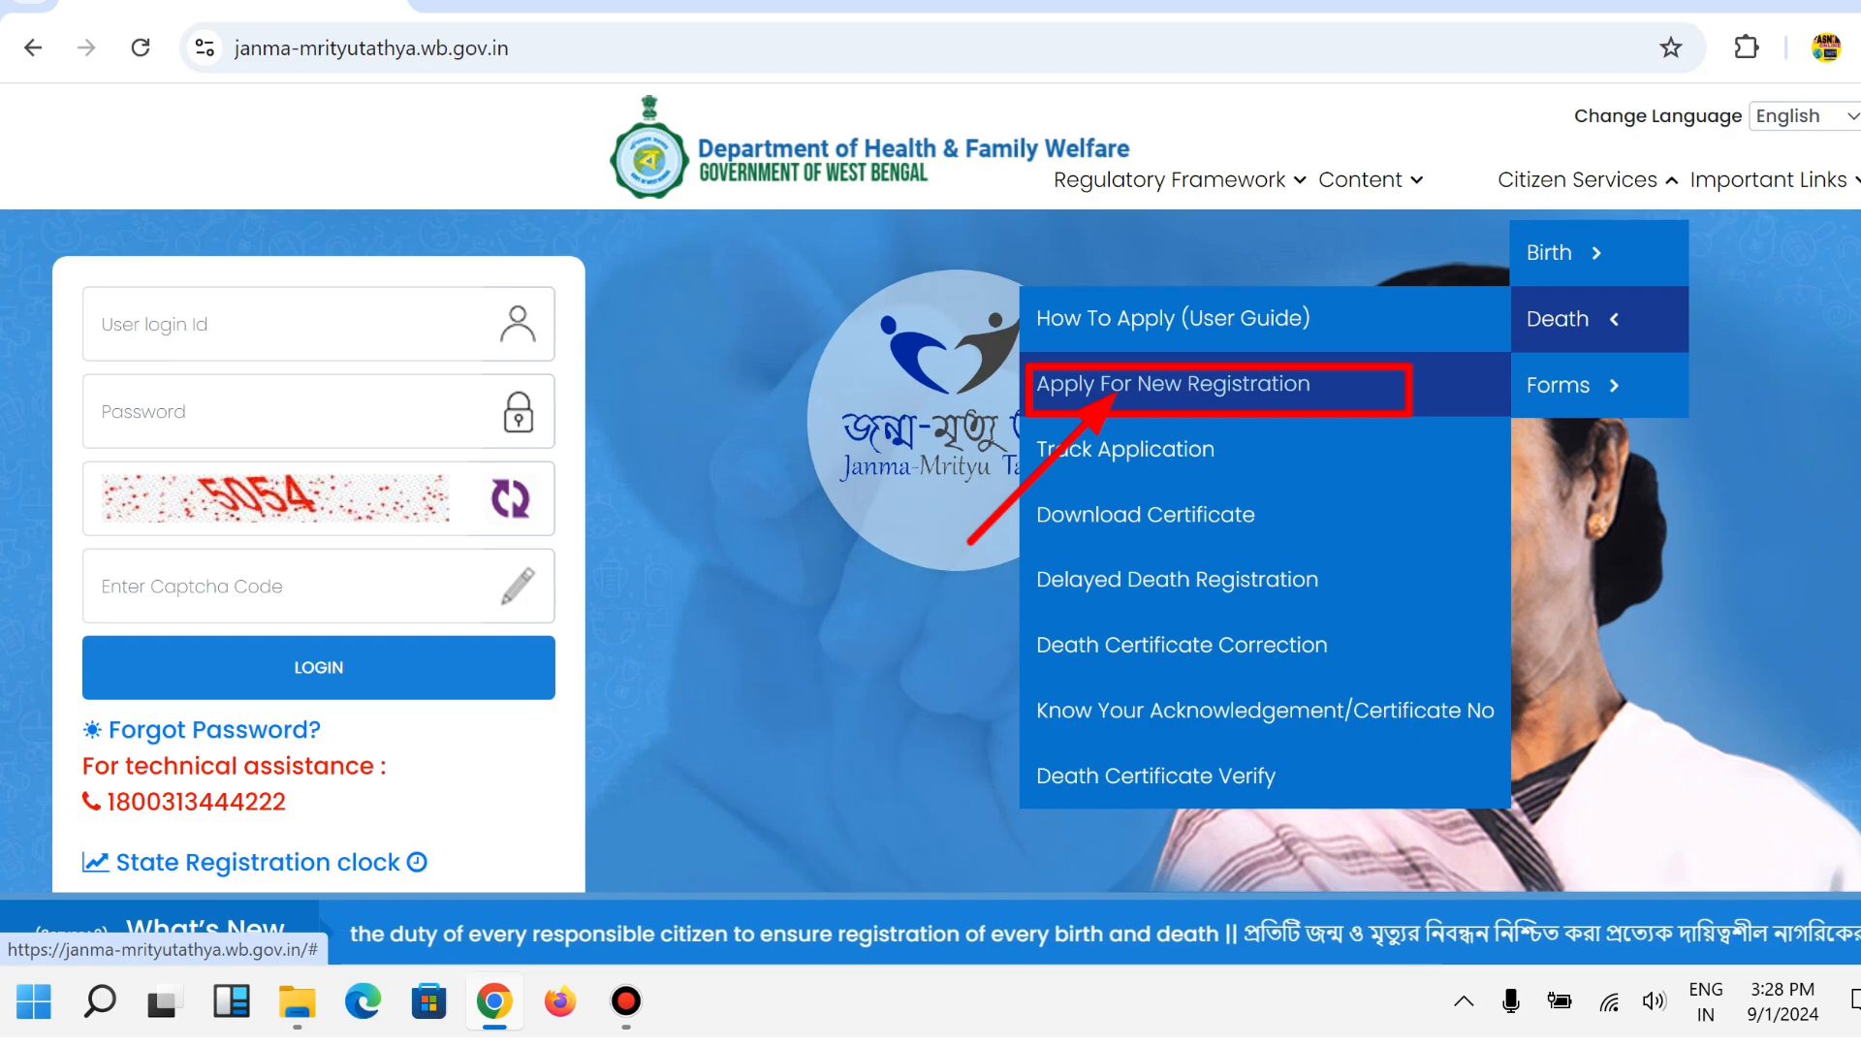
left_click(1114, 386)
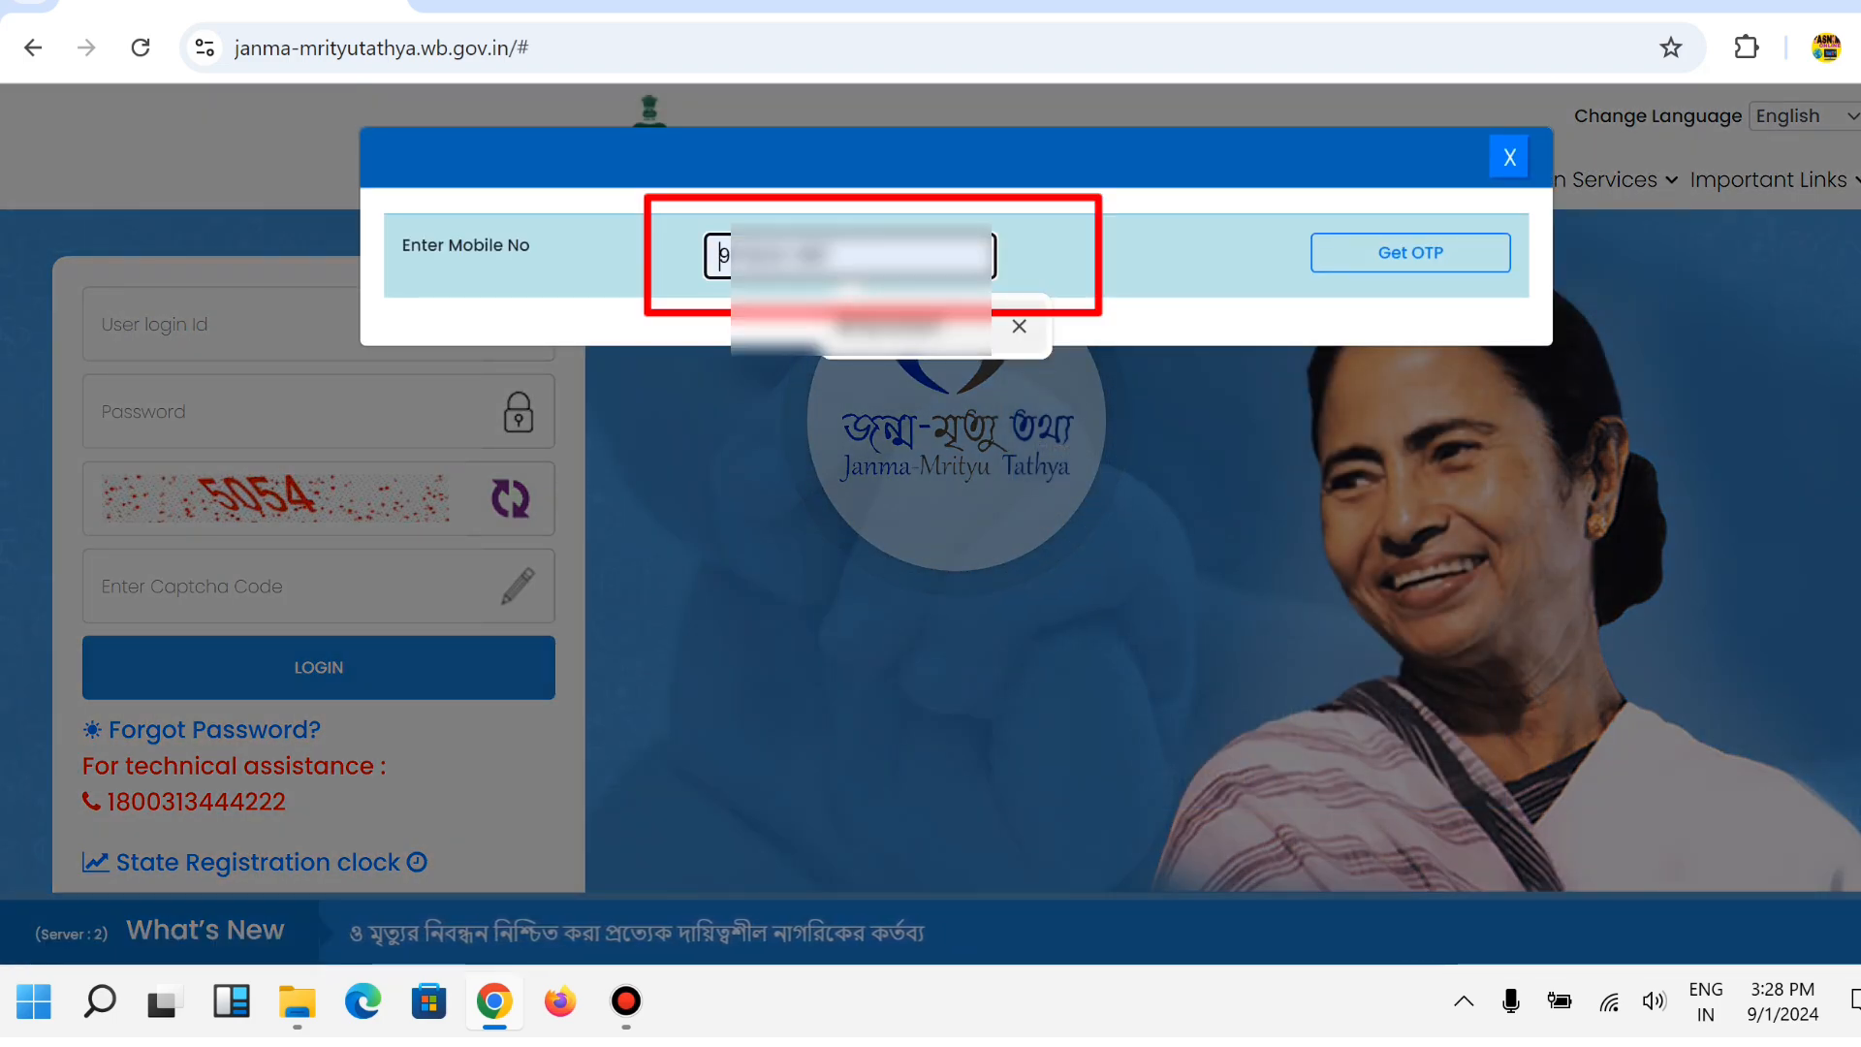
Fill in the saved mobile number, request a one-time code and enter the received code.
left_click(872, 328)
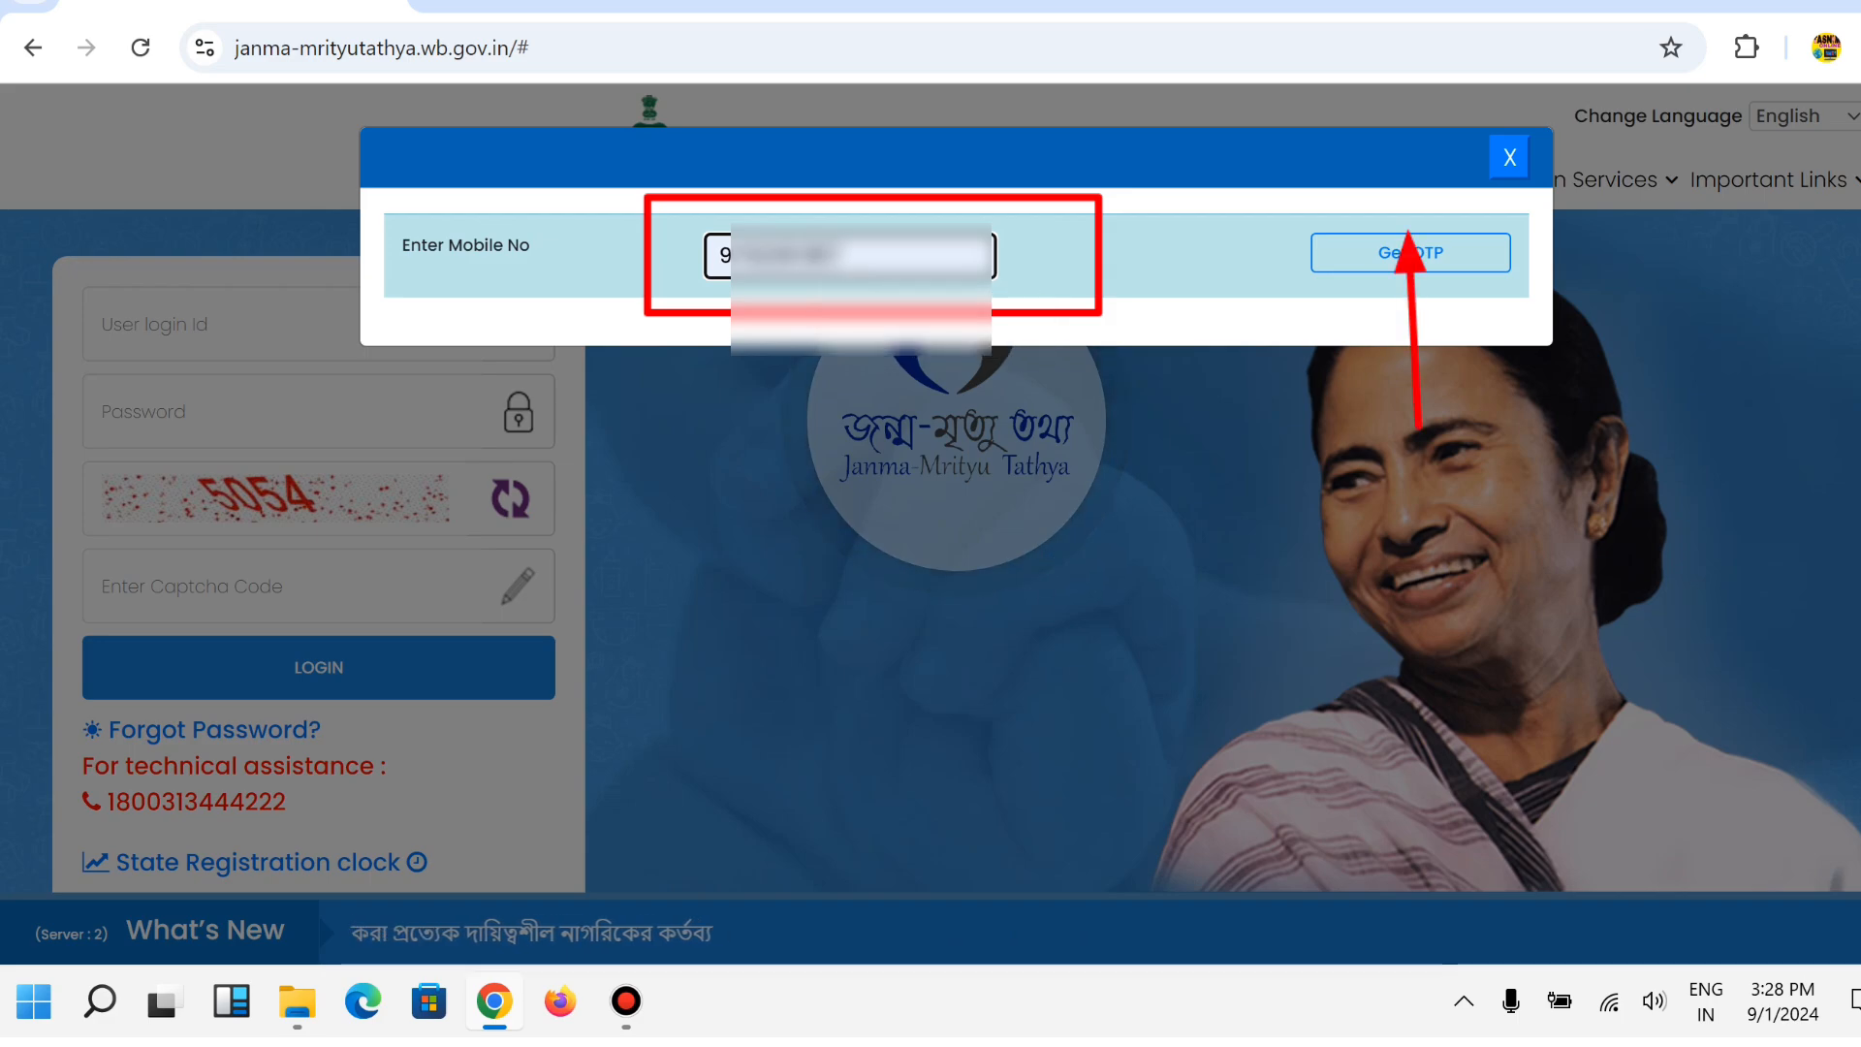
left_click(1410, 252)
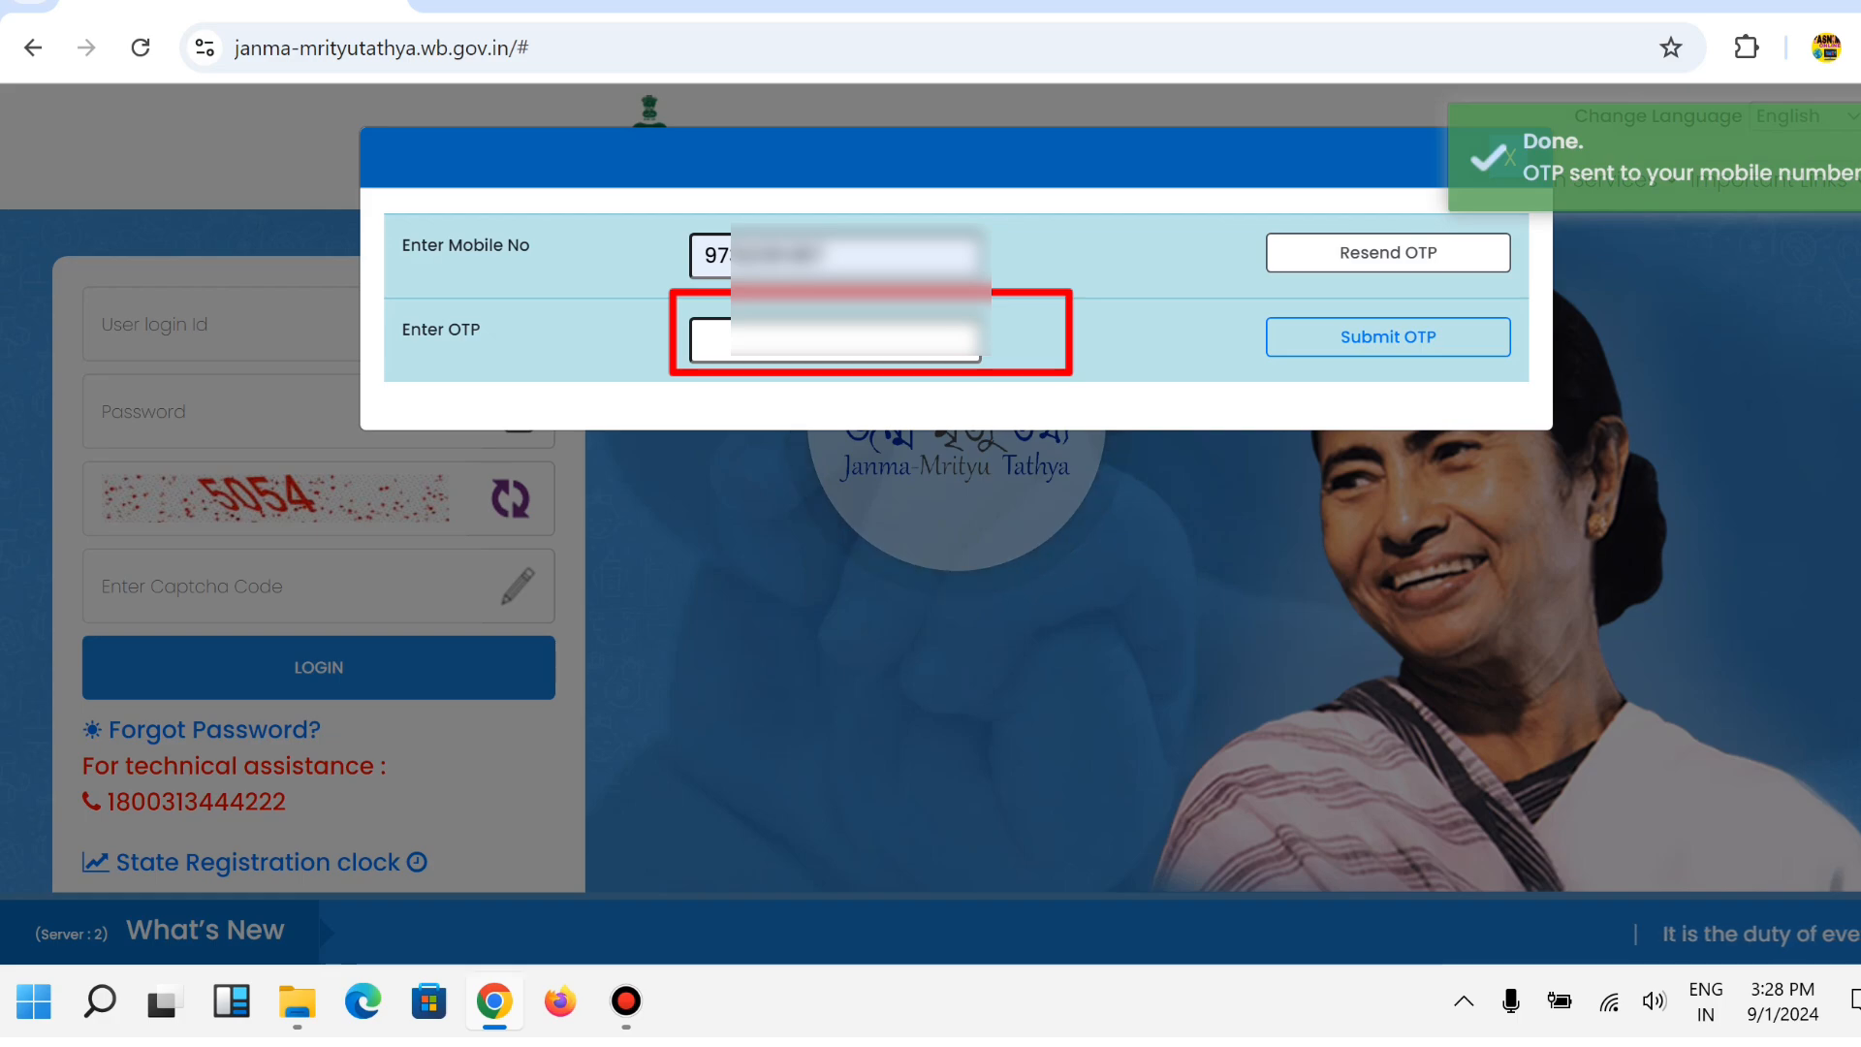
left_click(835, 361)
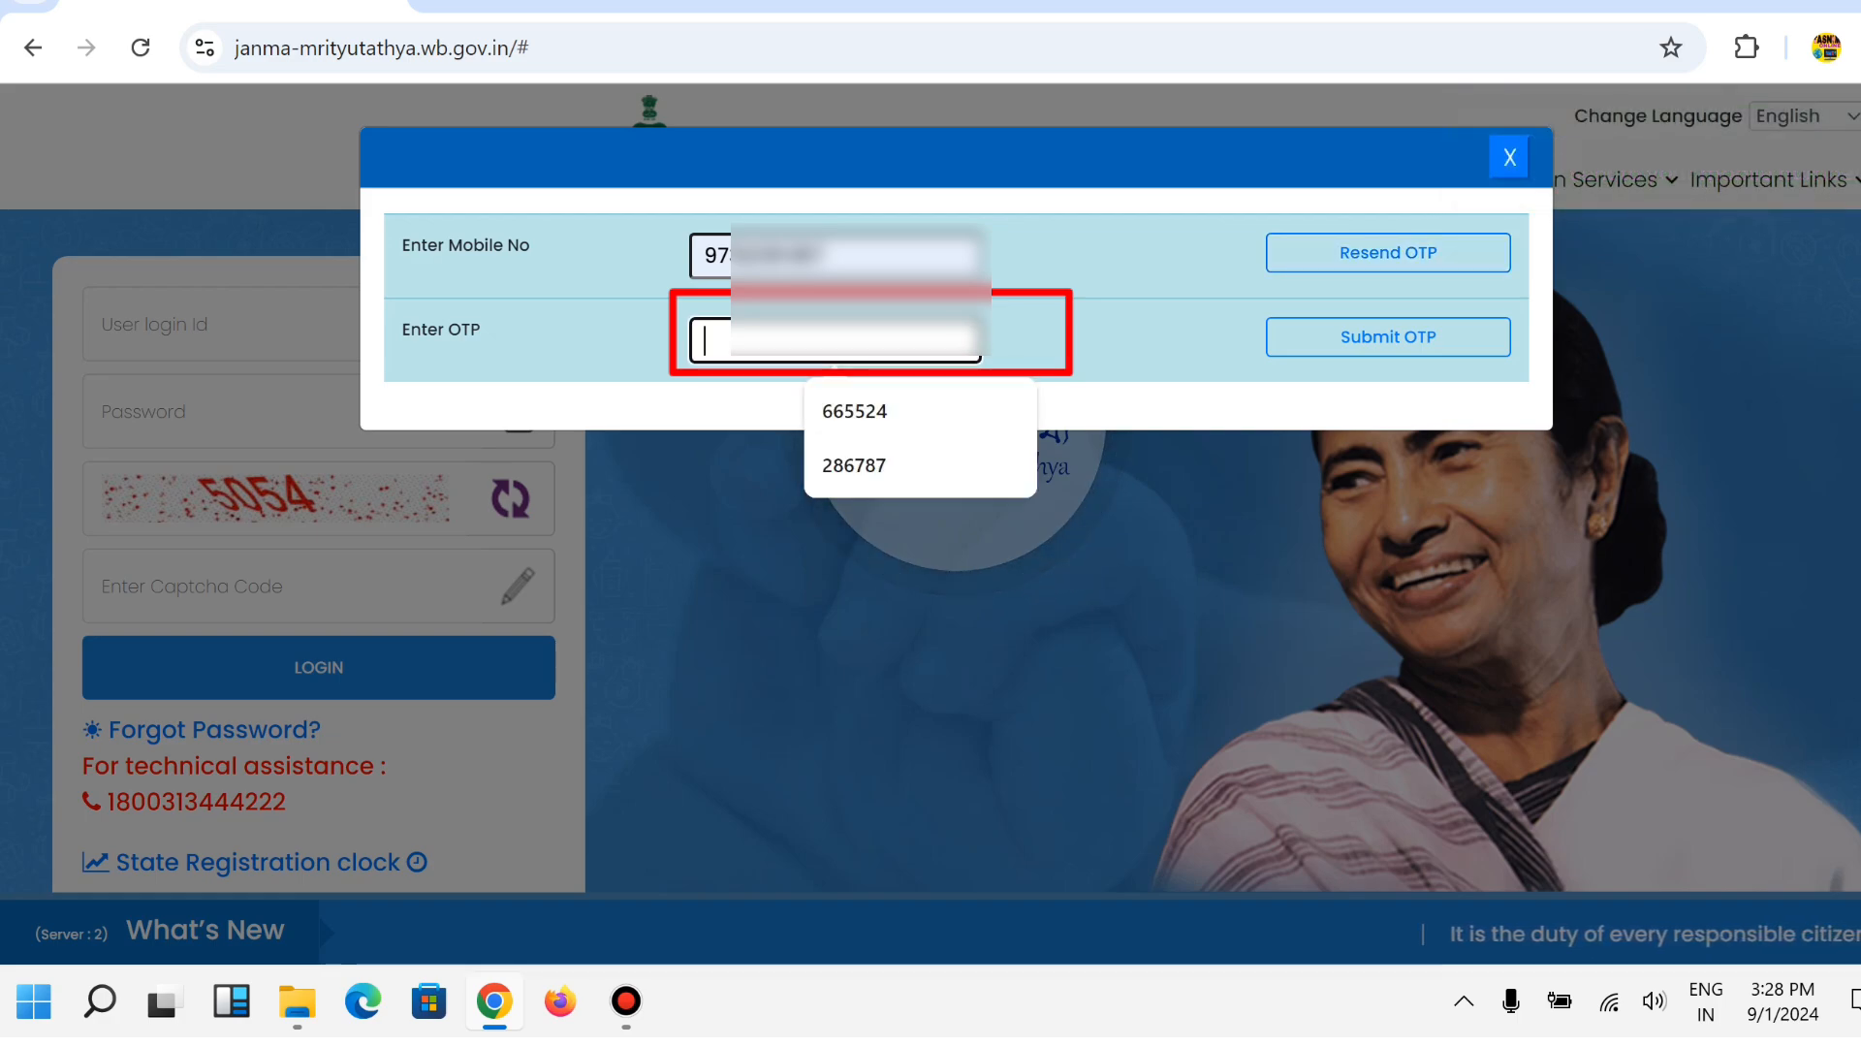
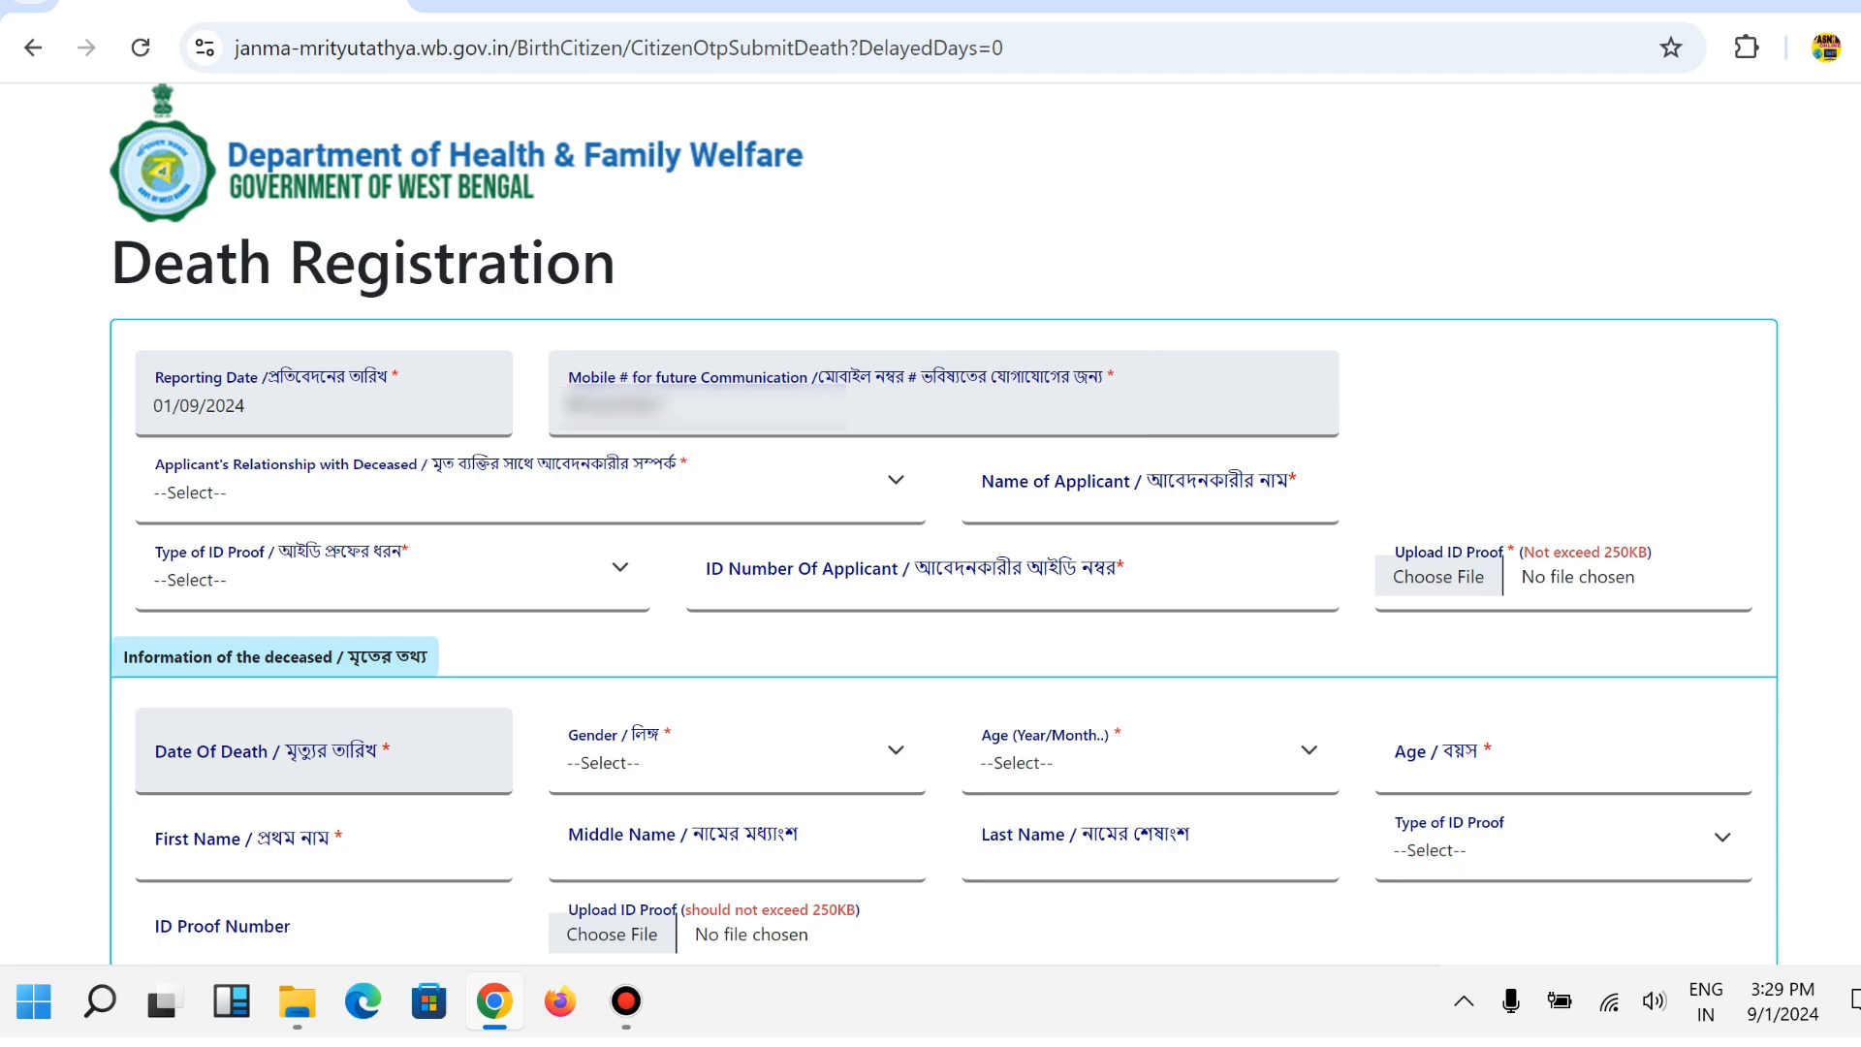
Set the applicant's relationship to Others and enter the applicant's name.
scroll(930, 523, "down", 1)
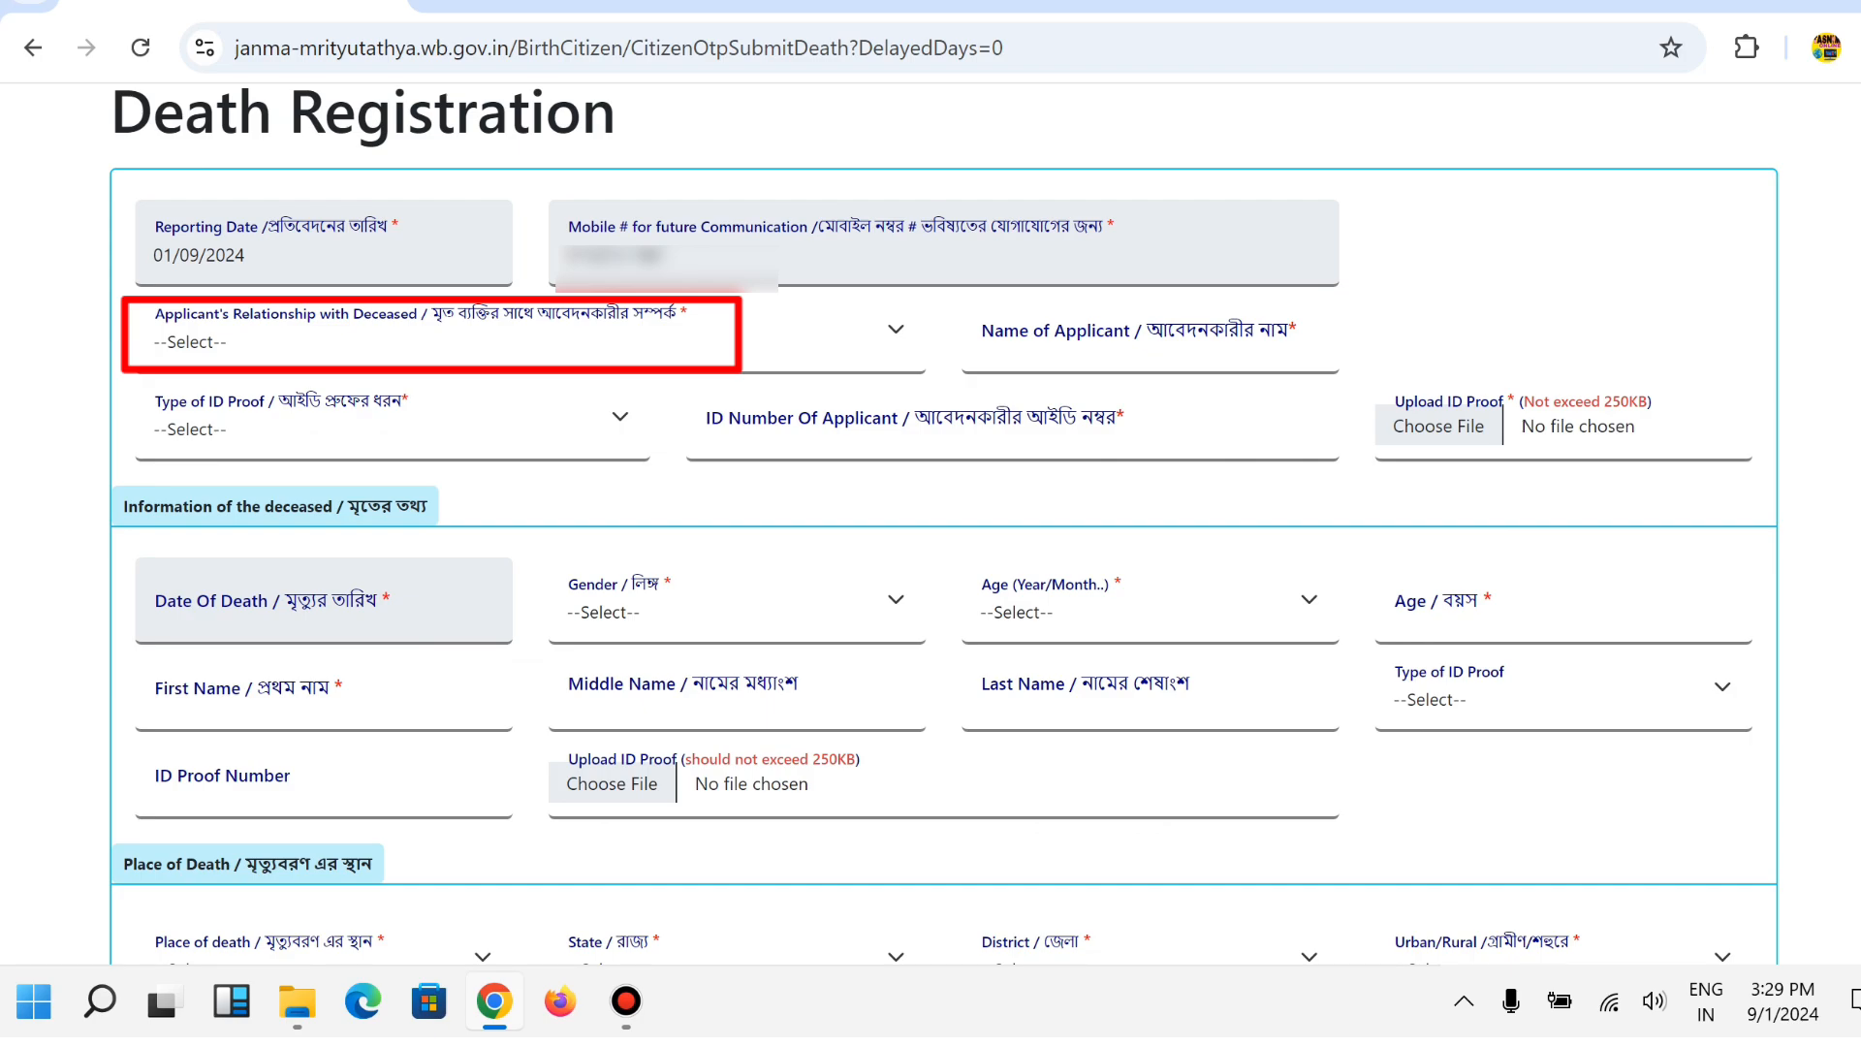
left_click(524, 334)
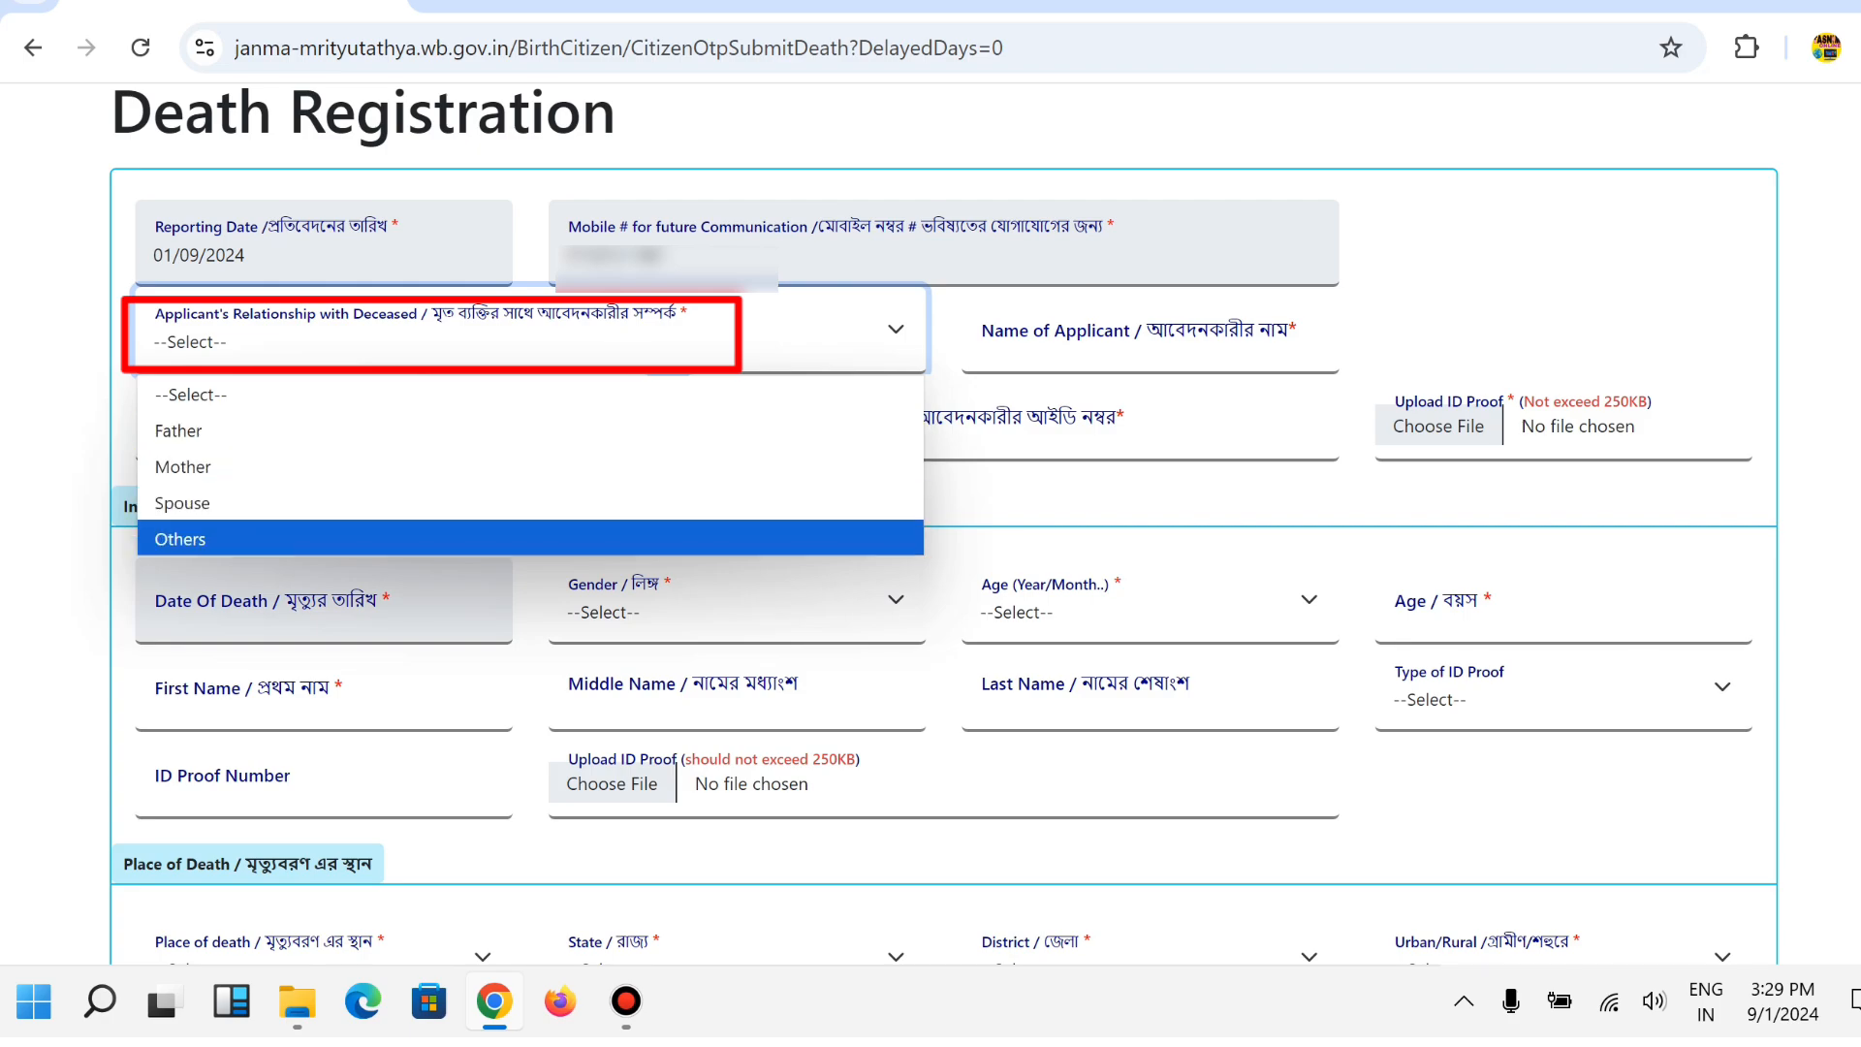
key("Return")
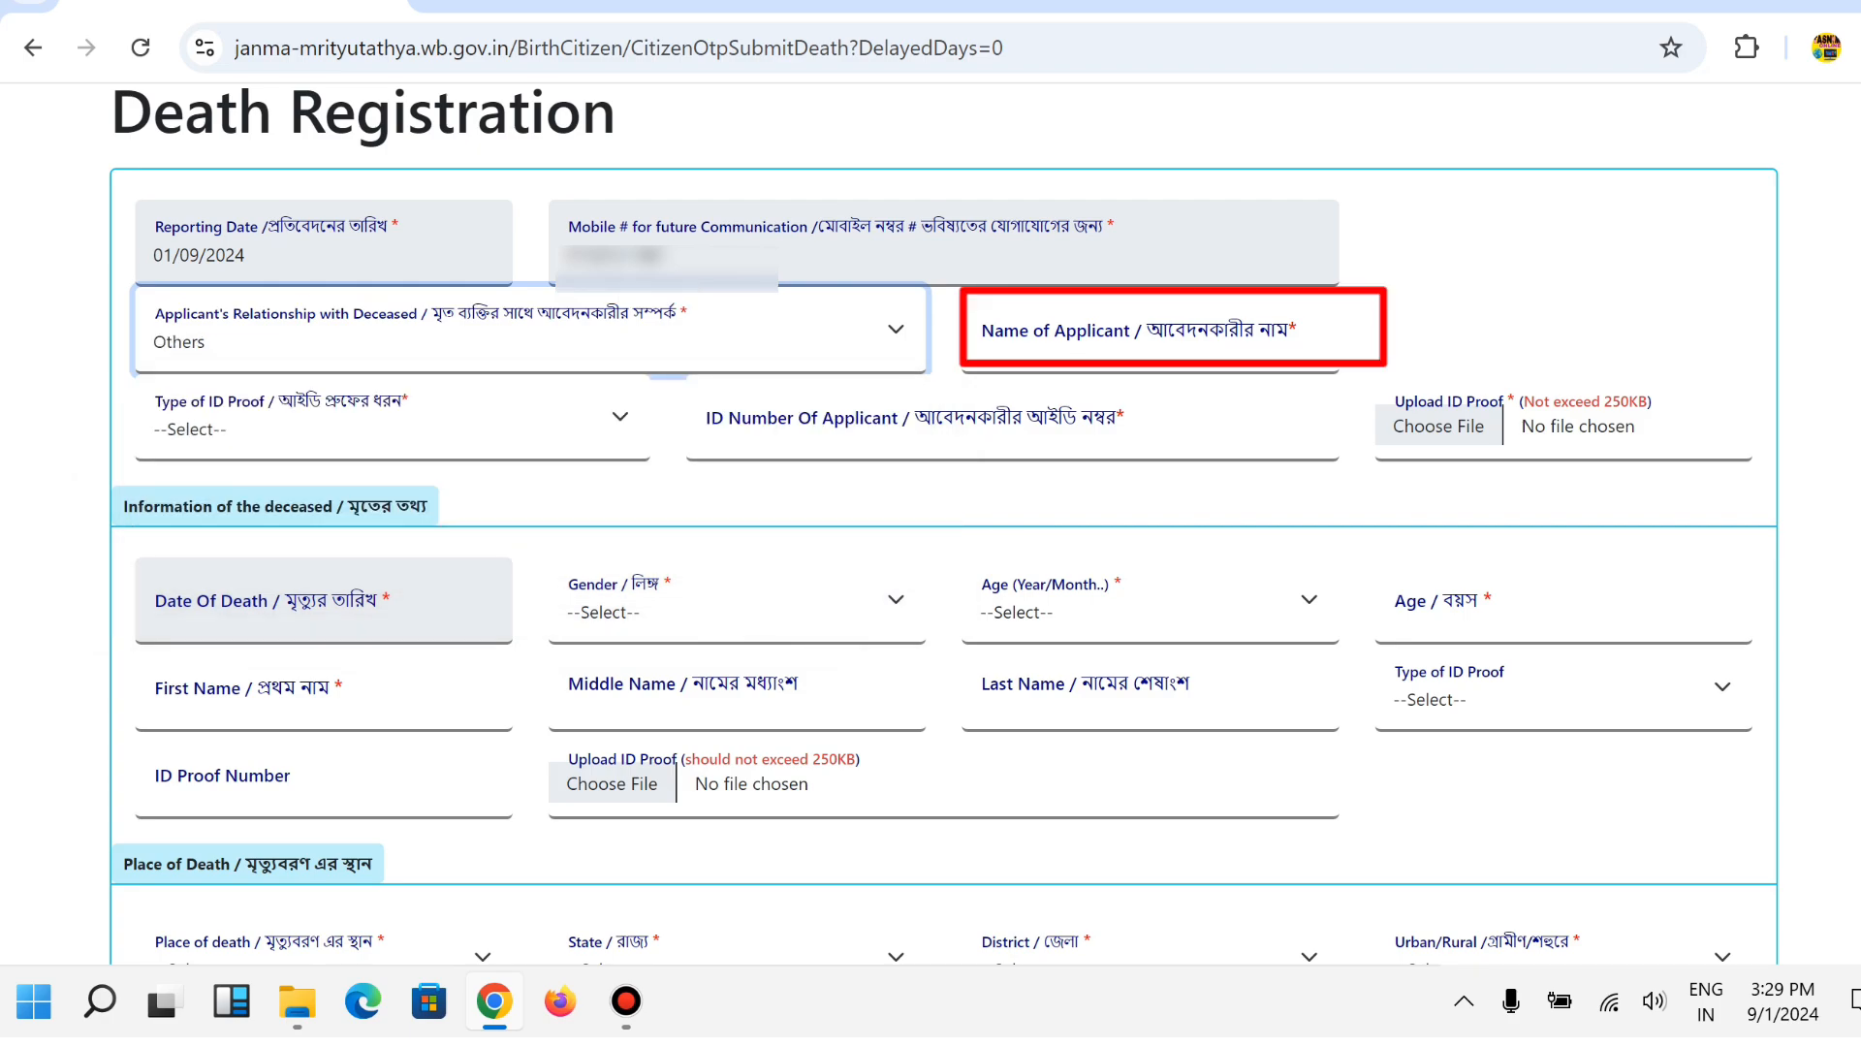
left_click(1149, 334)
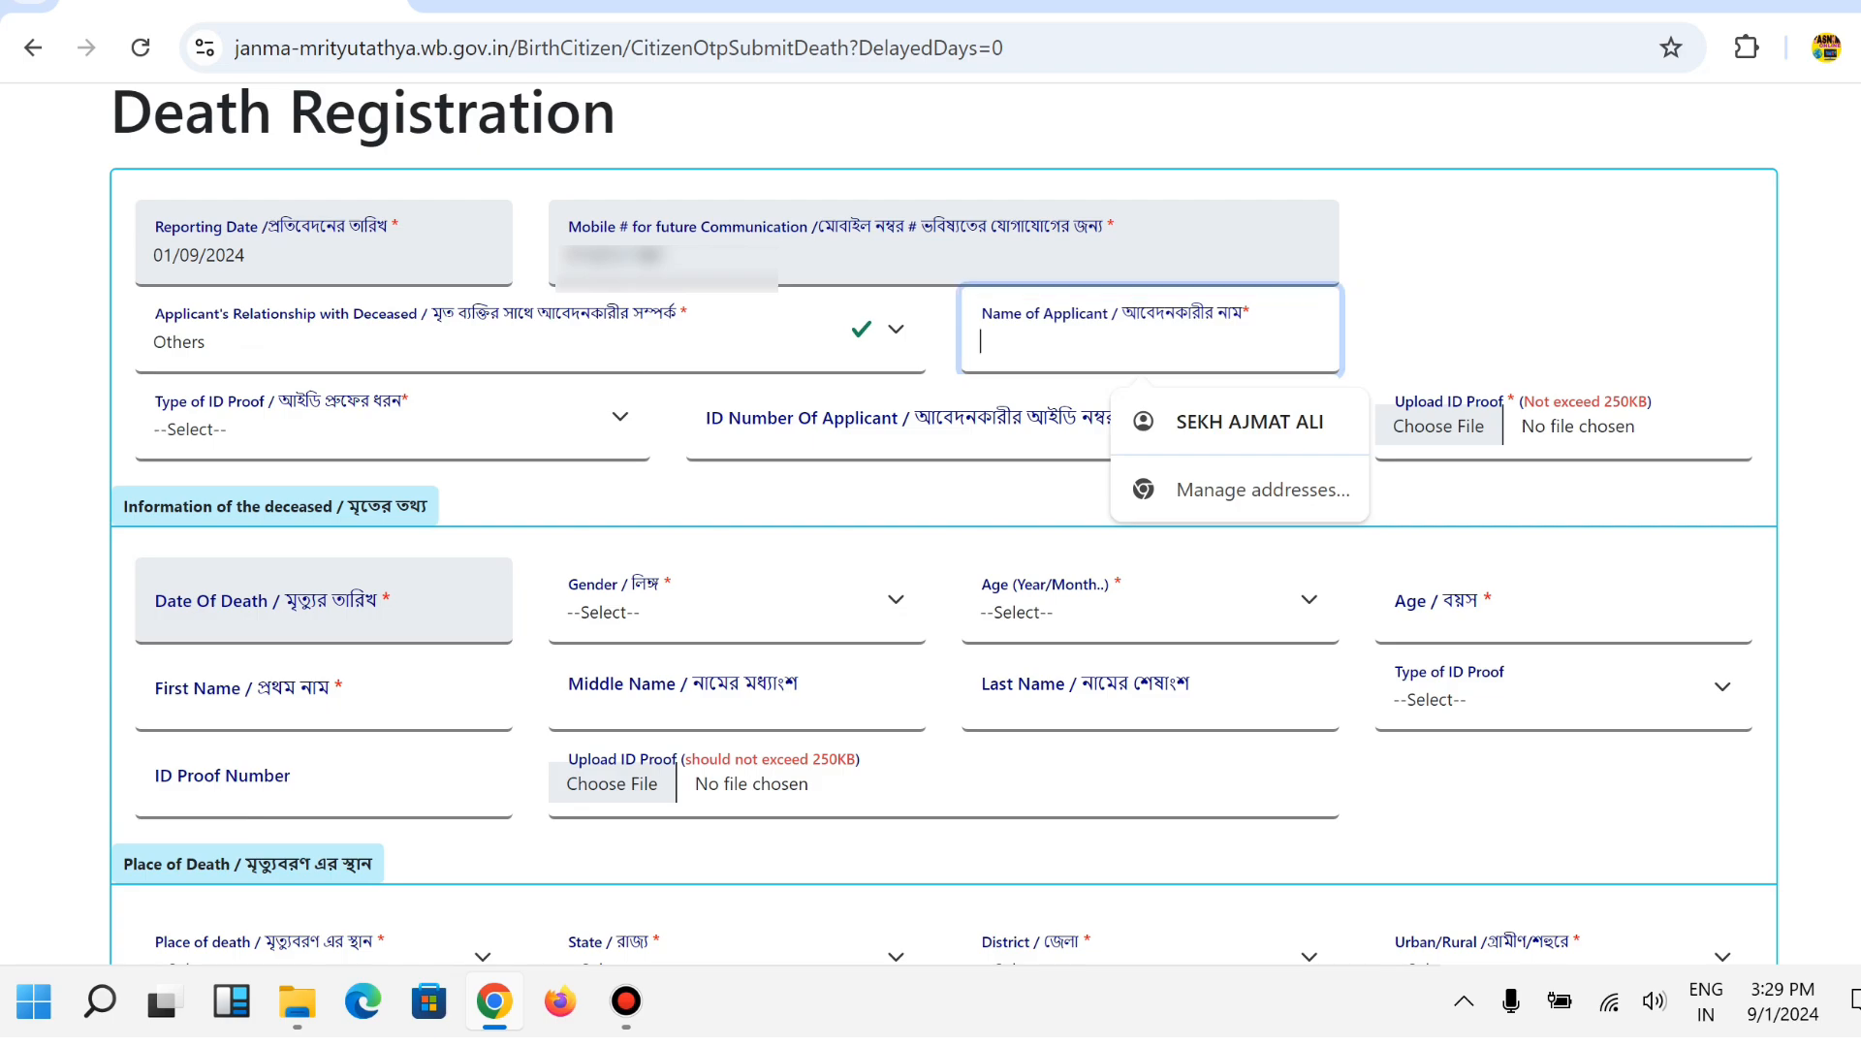
type("fff")
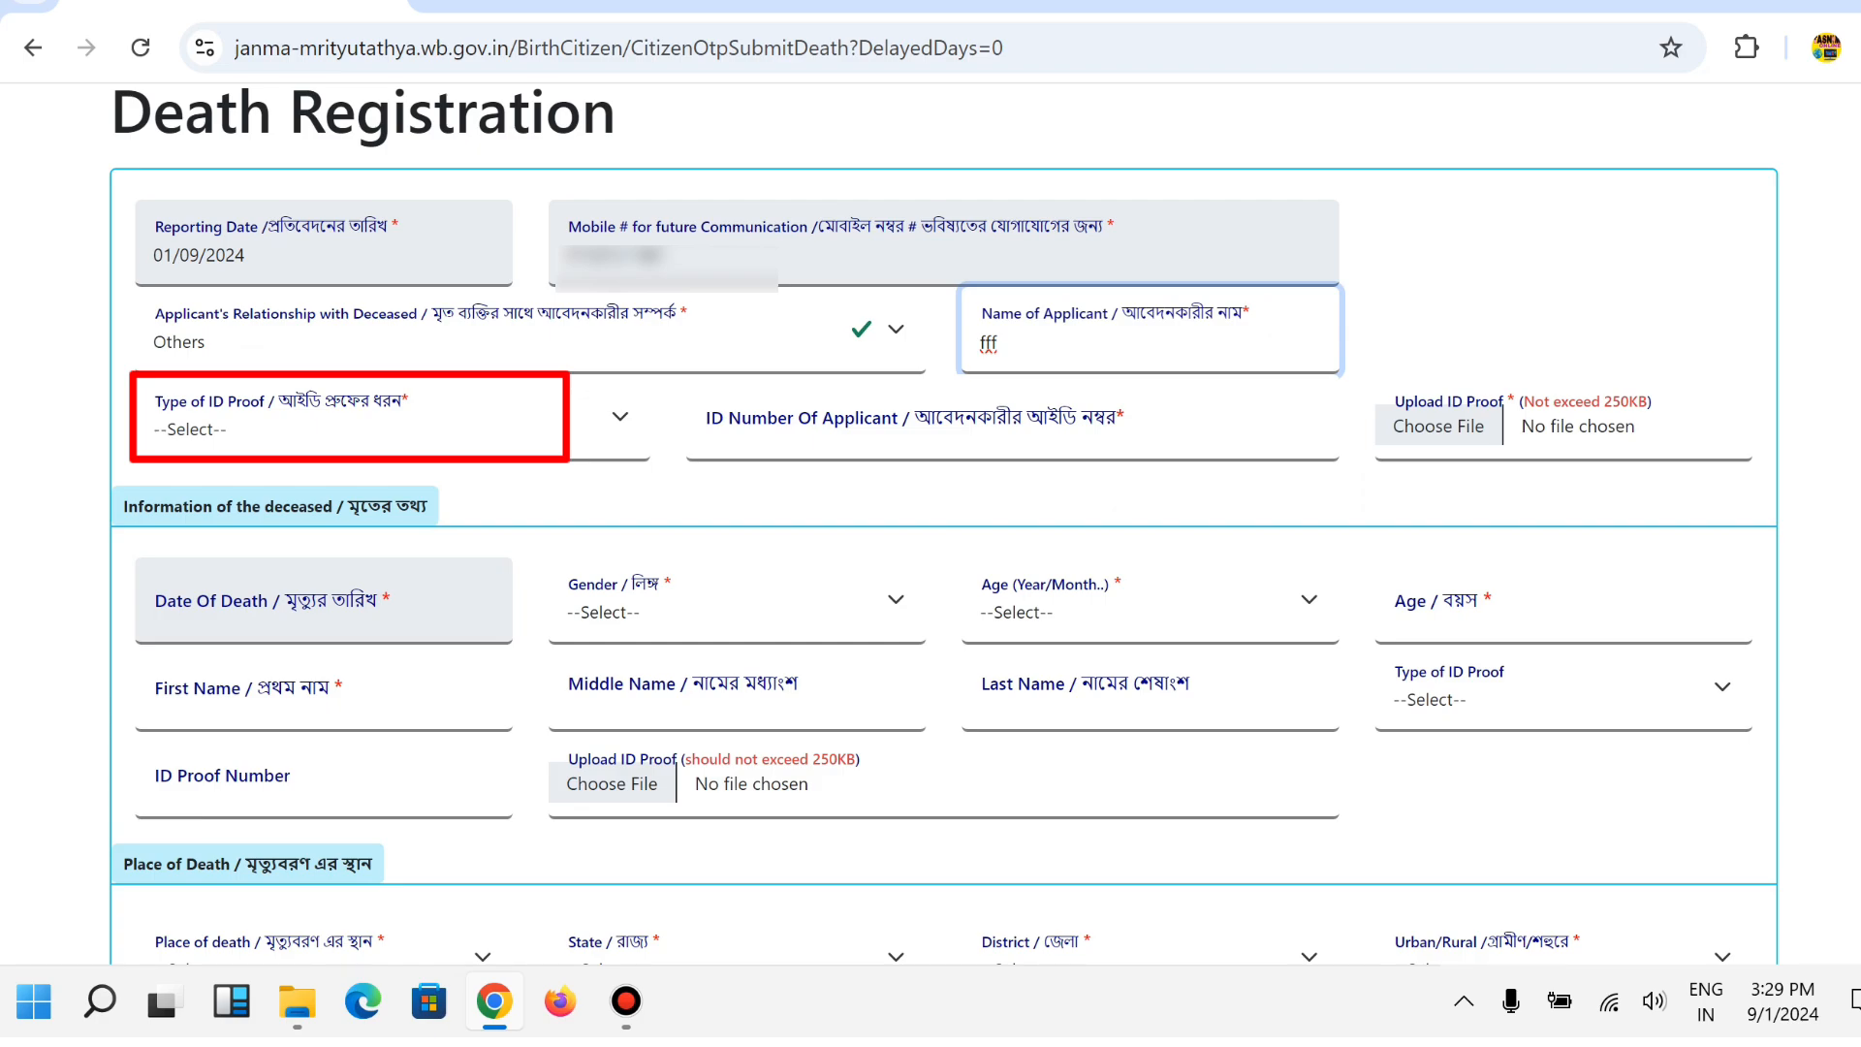
Choose Aadhaar as the applicant's ID proof type.
left_click(388, 417)
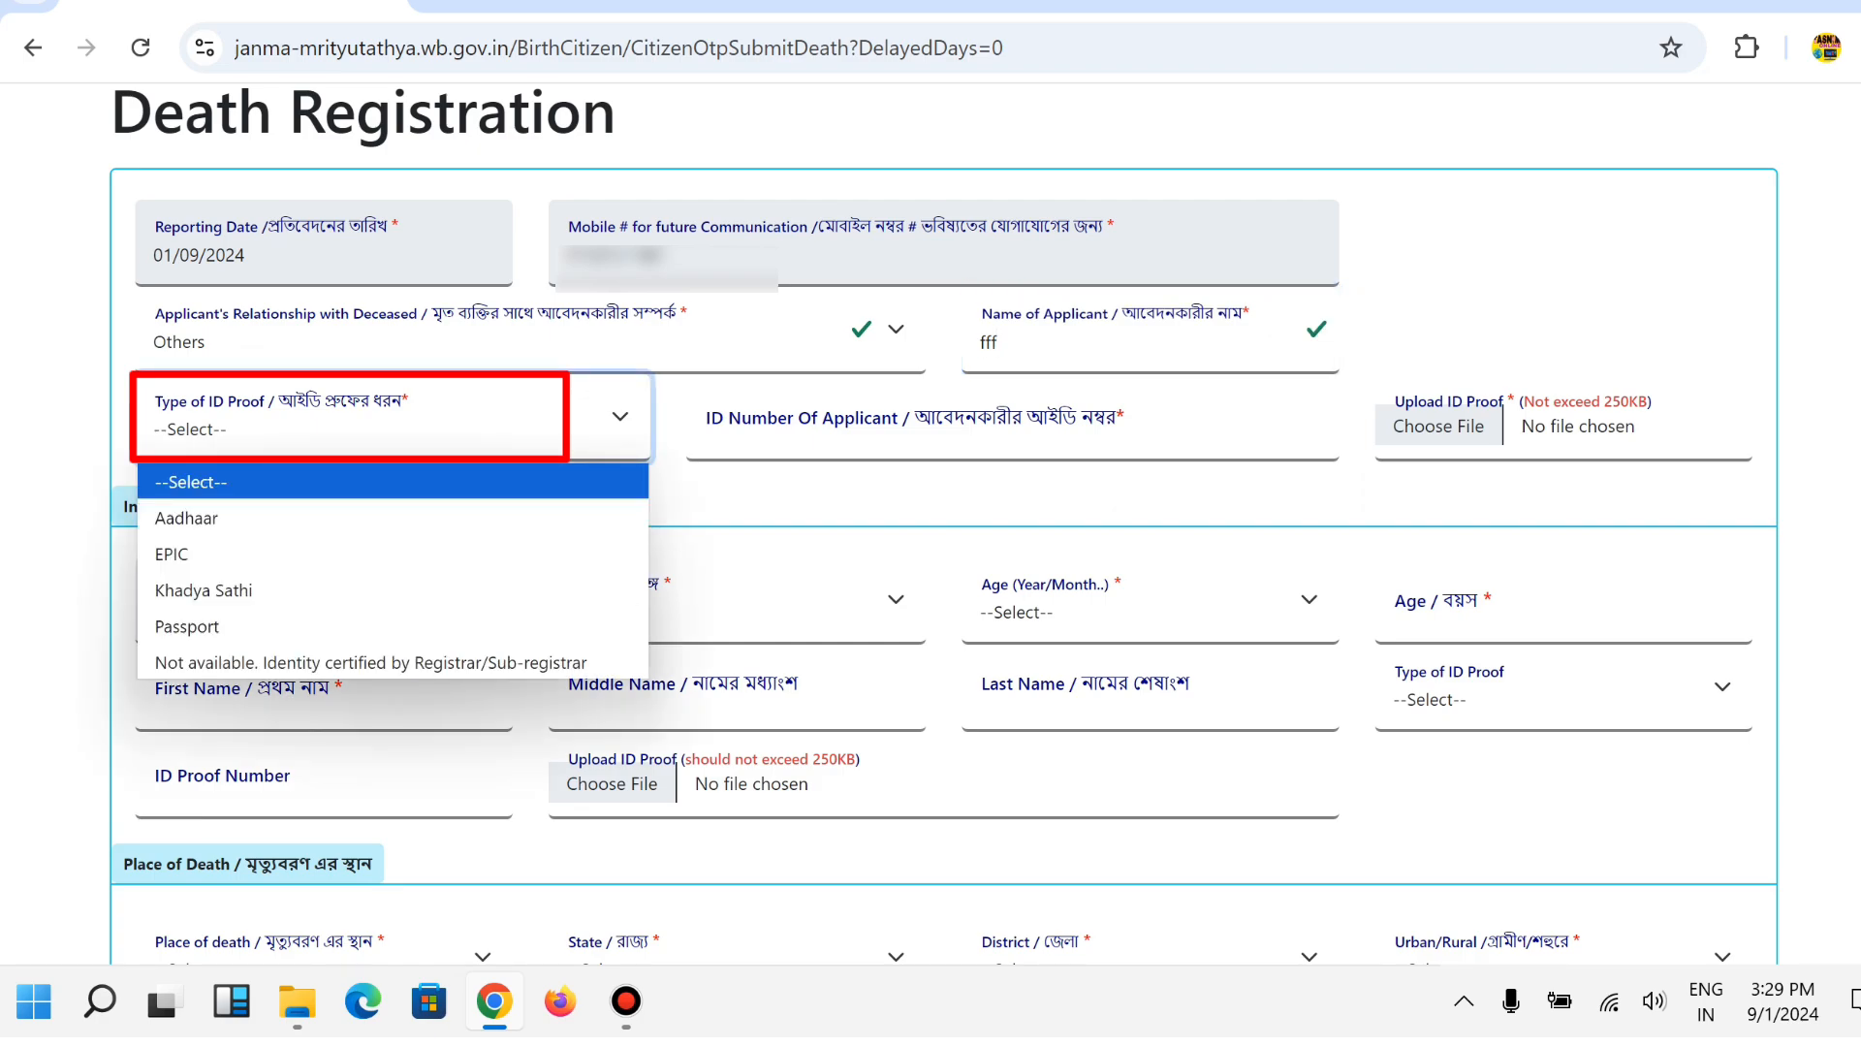
key("Down")
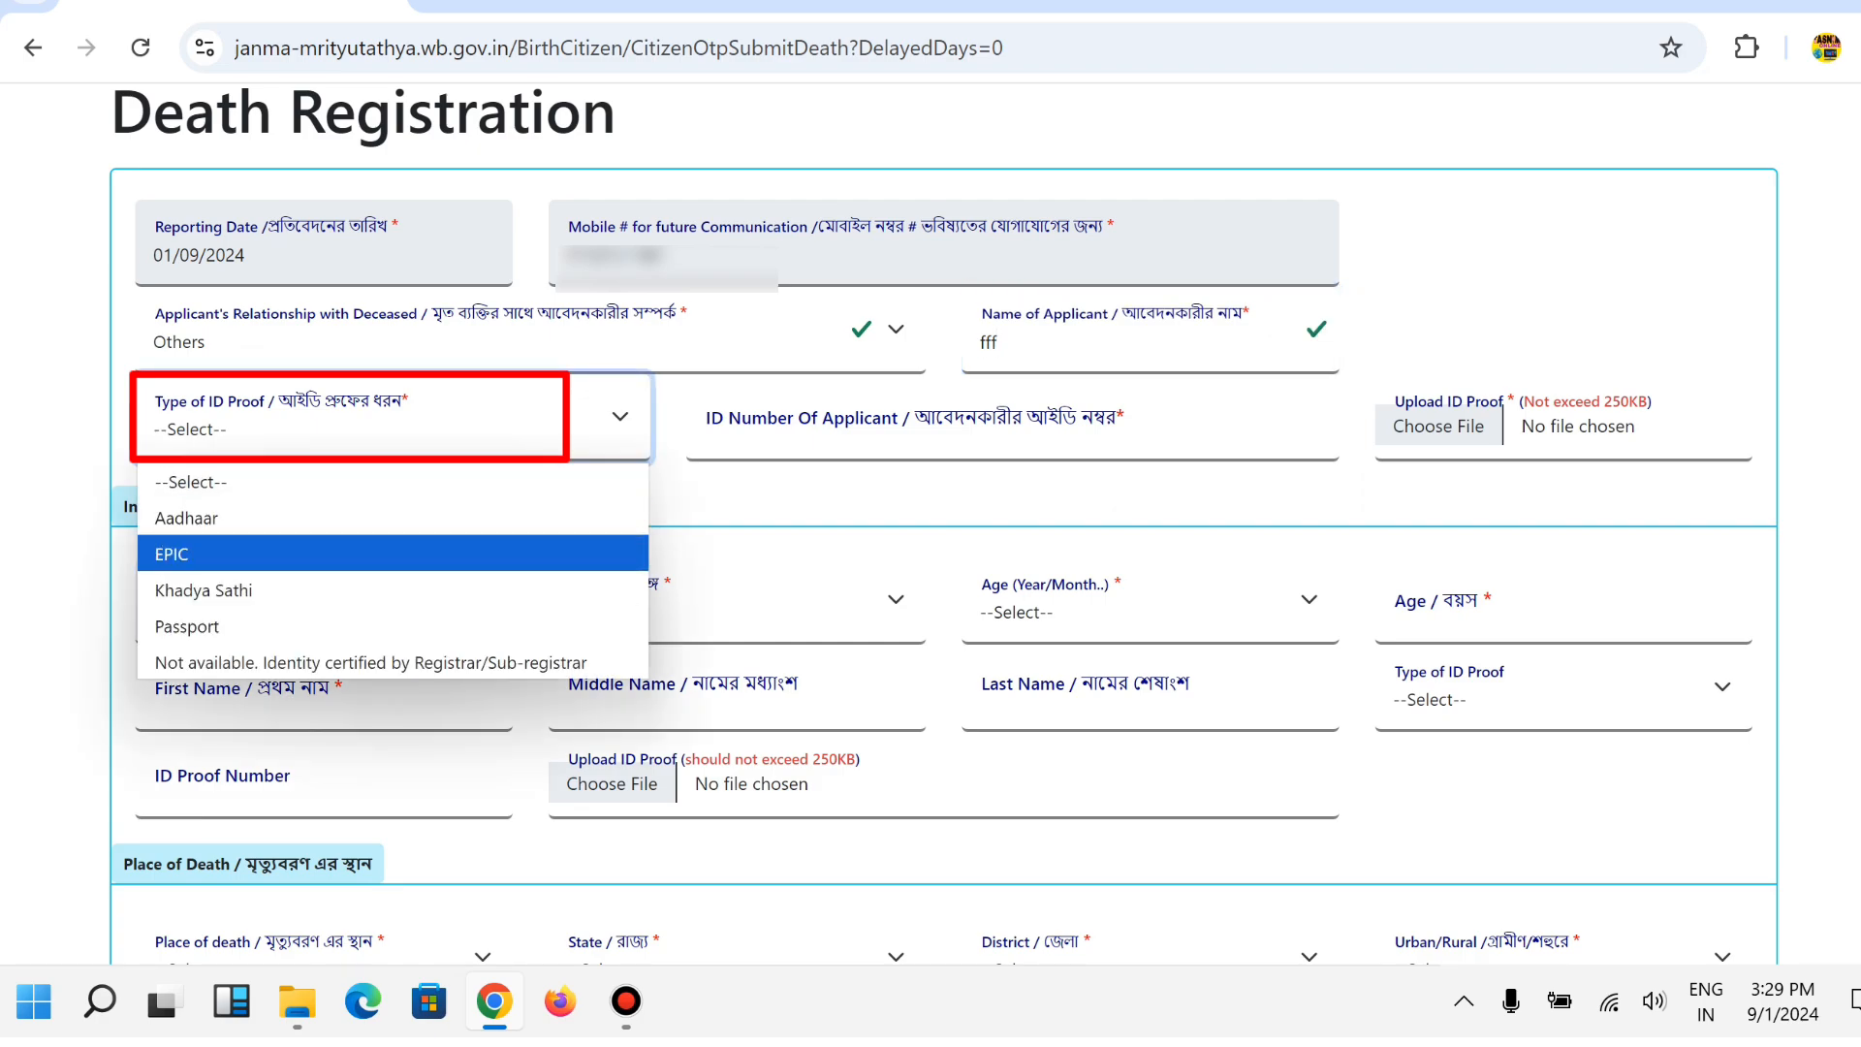
key("Down")
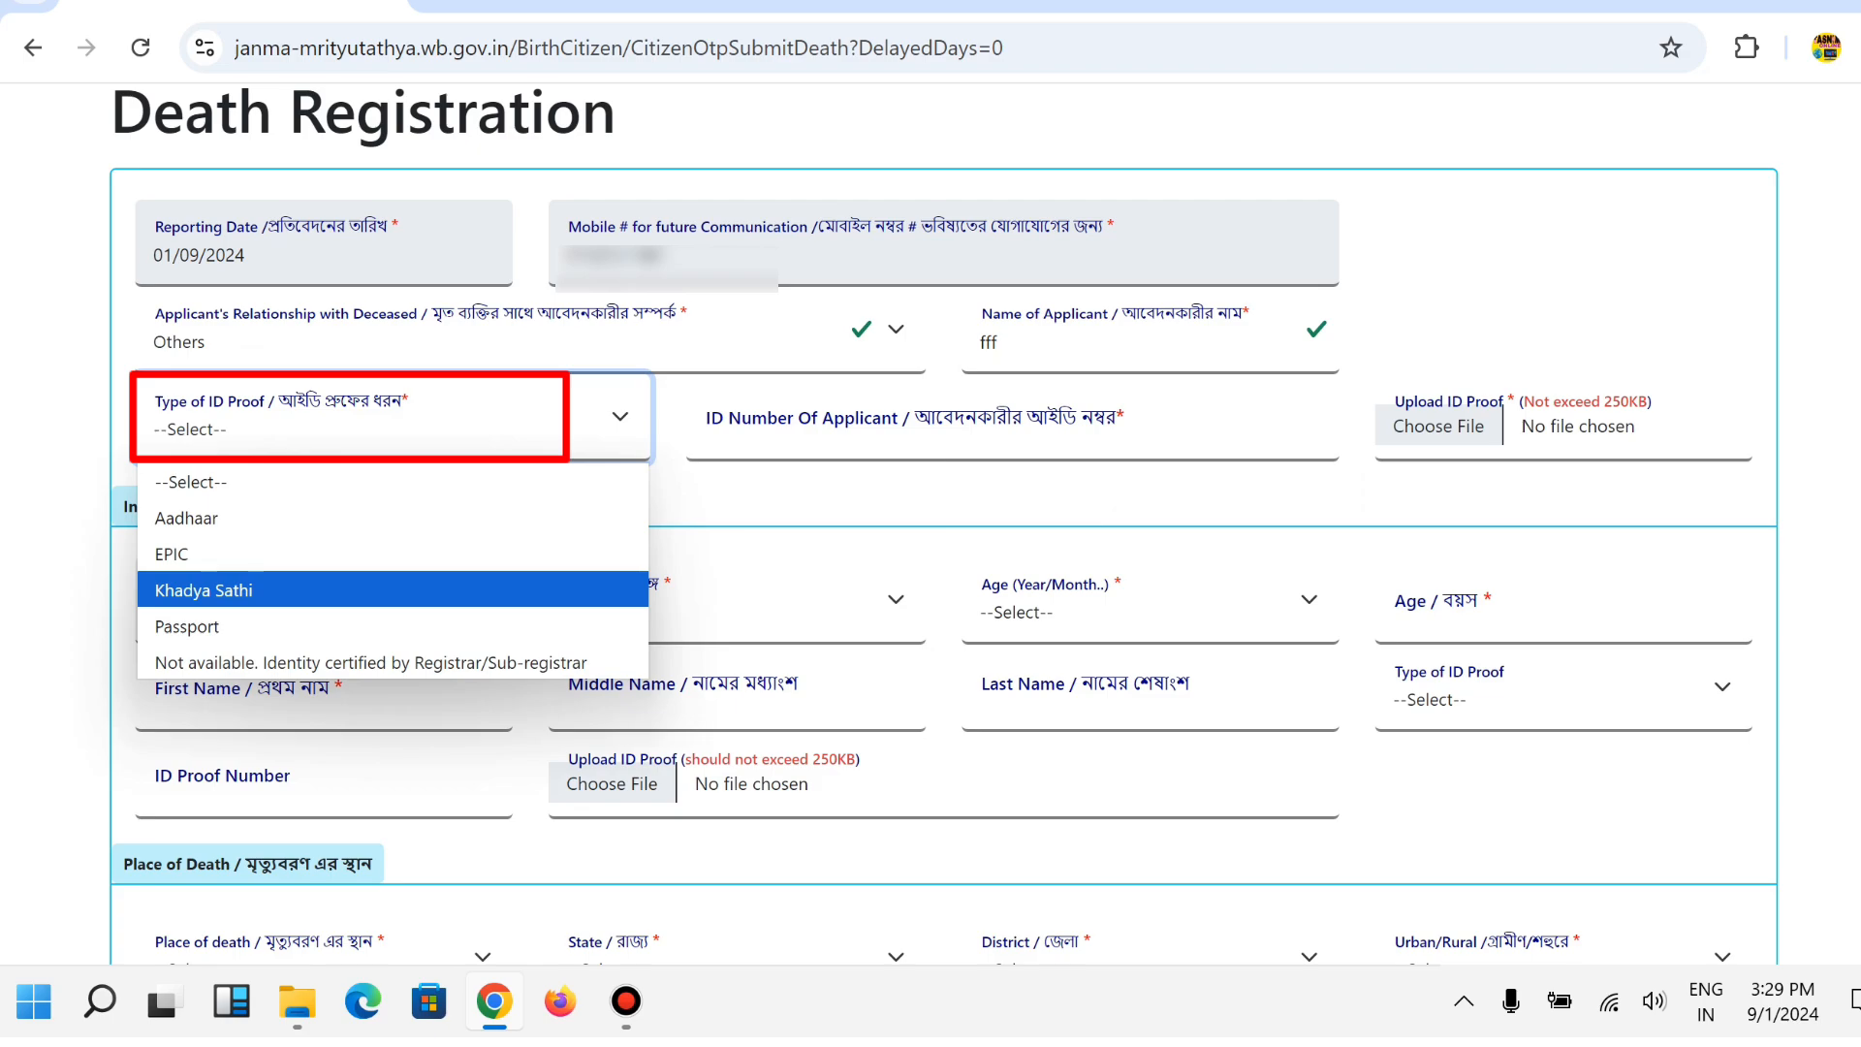
key("Down")
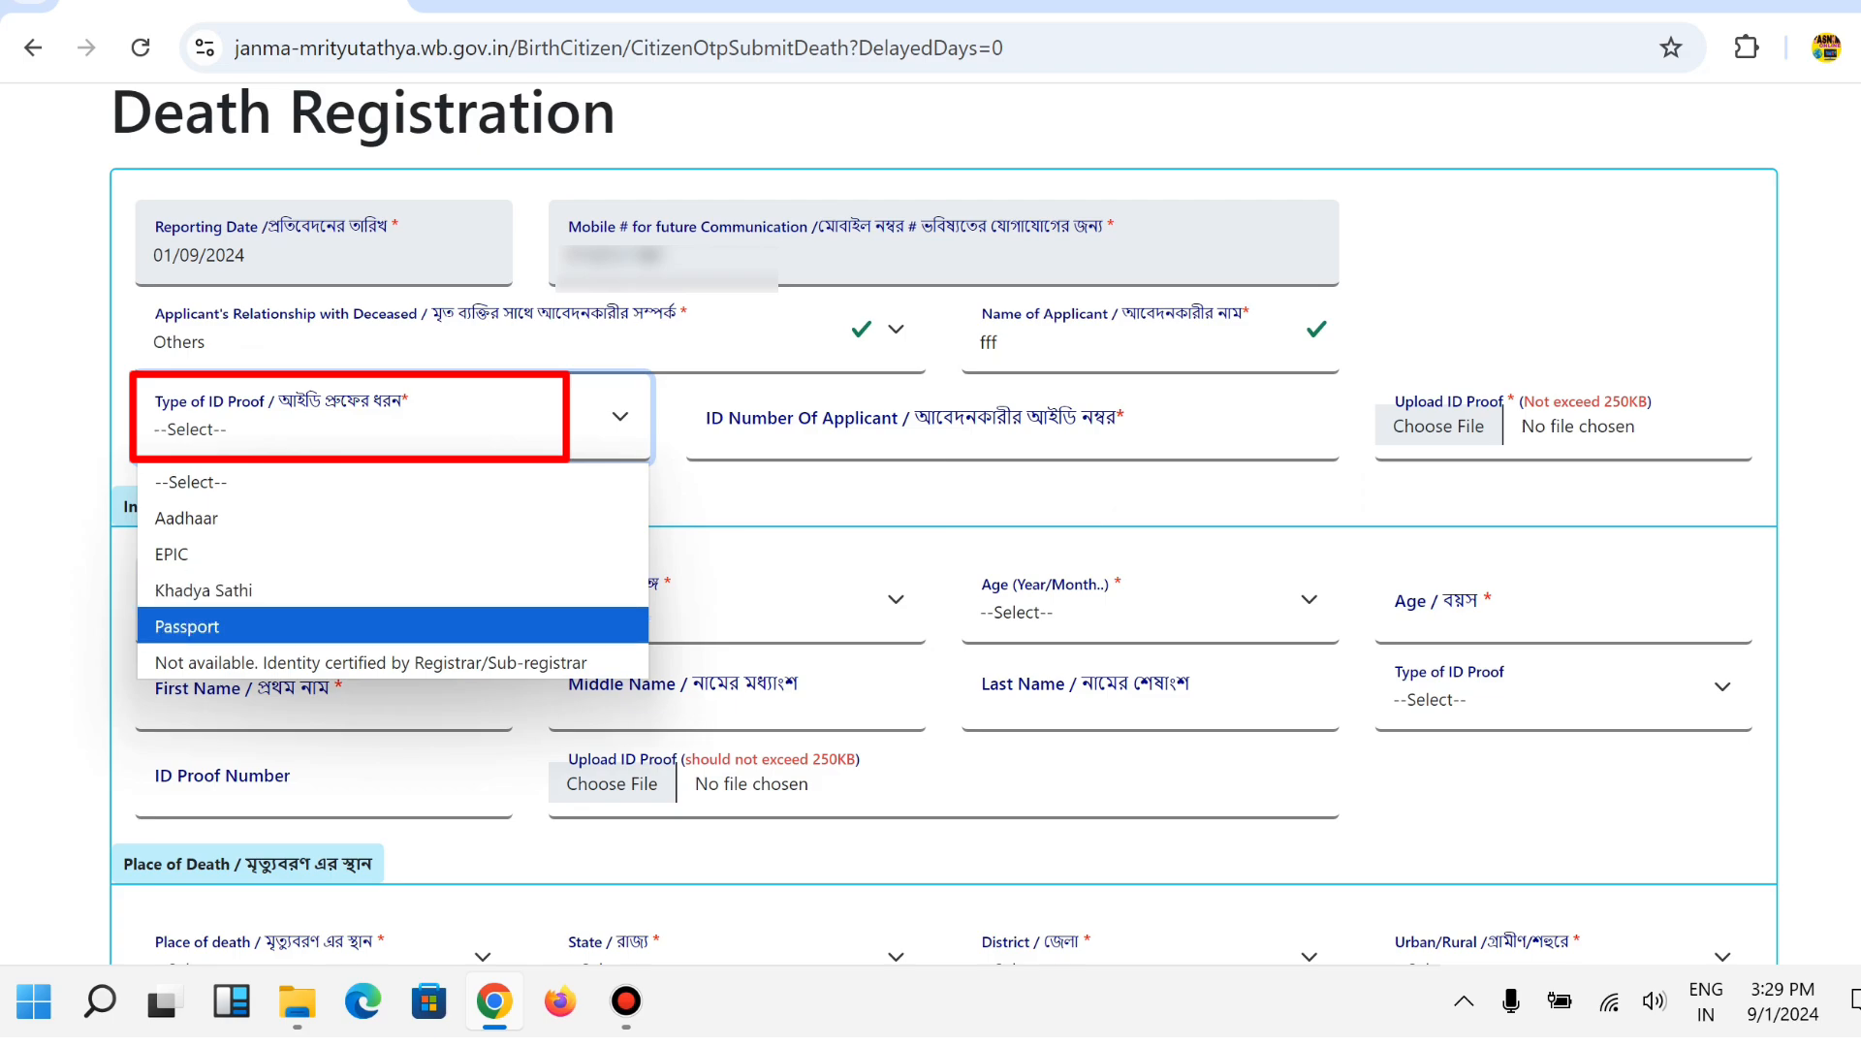
key("Up")
key("Up")
key("Up")
key("Down")
key("Down")
key("Down")
key("Up")
key("Up")
key("Up")
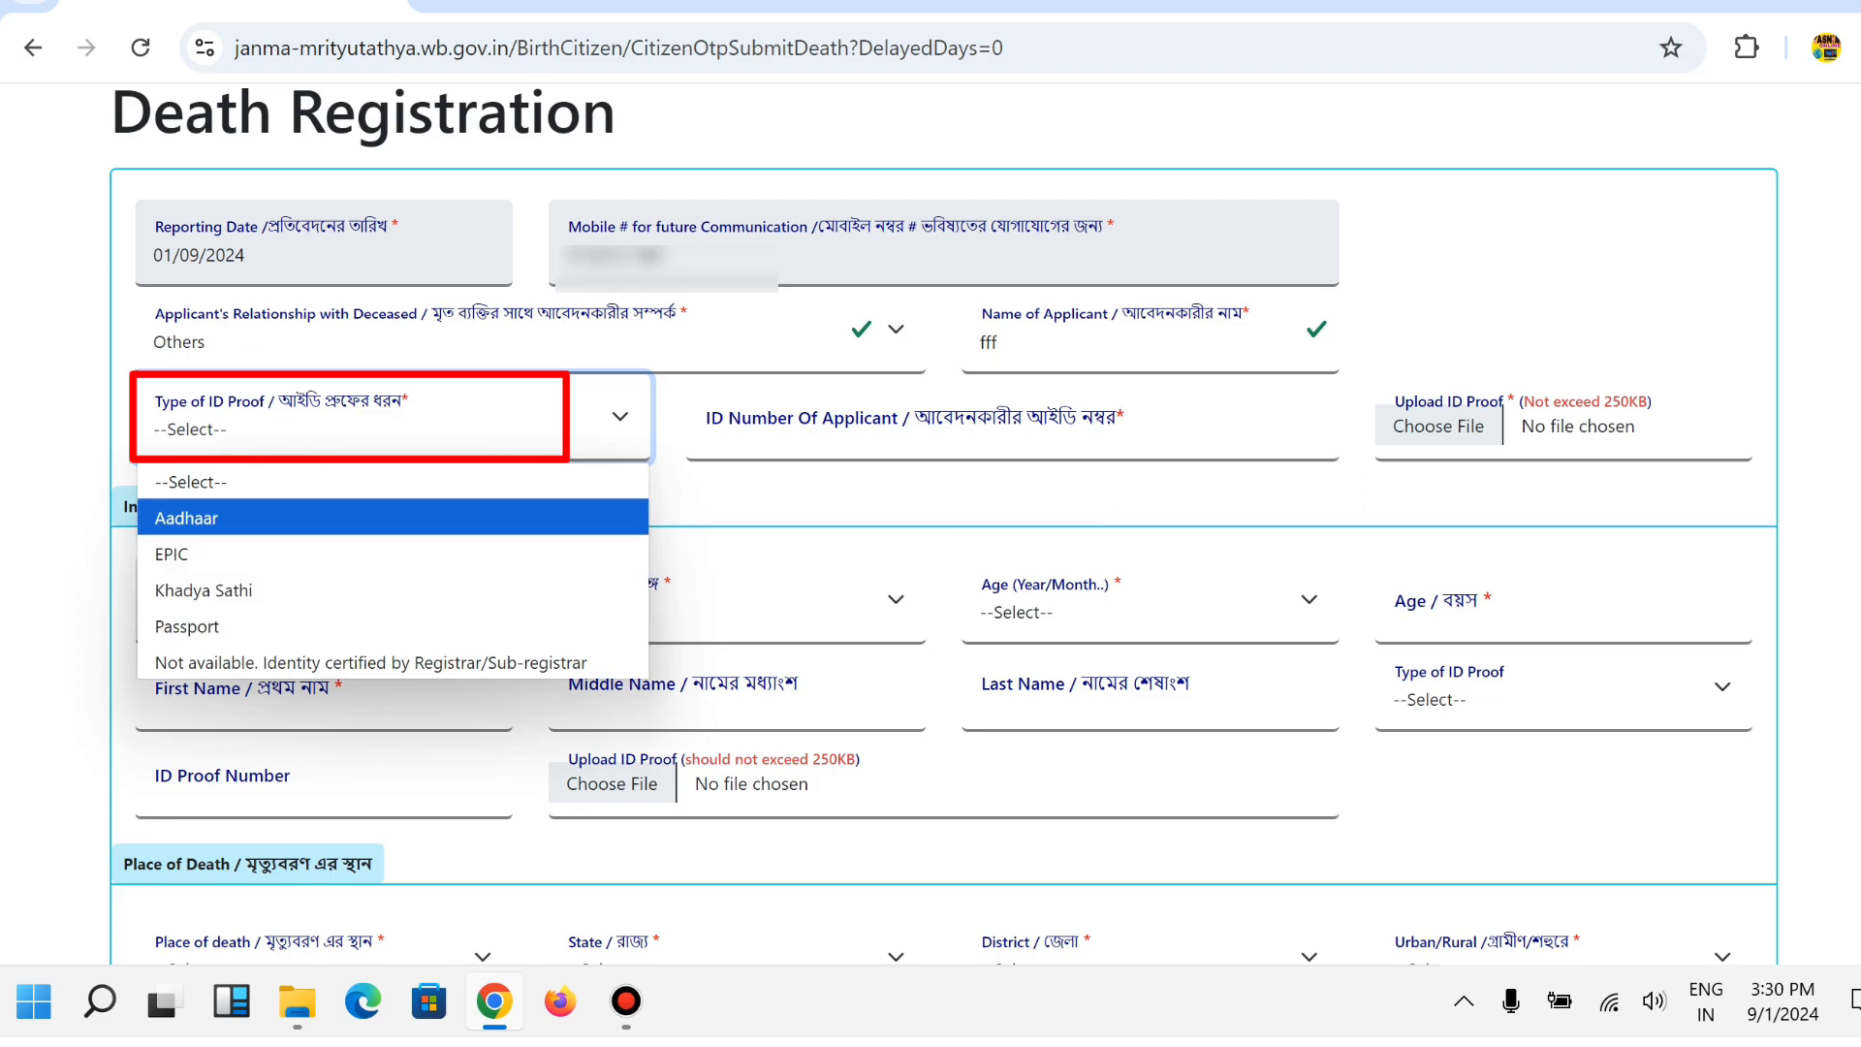
key("Return")
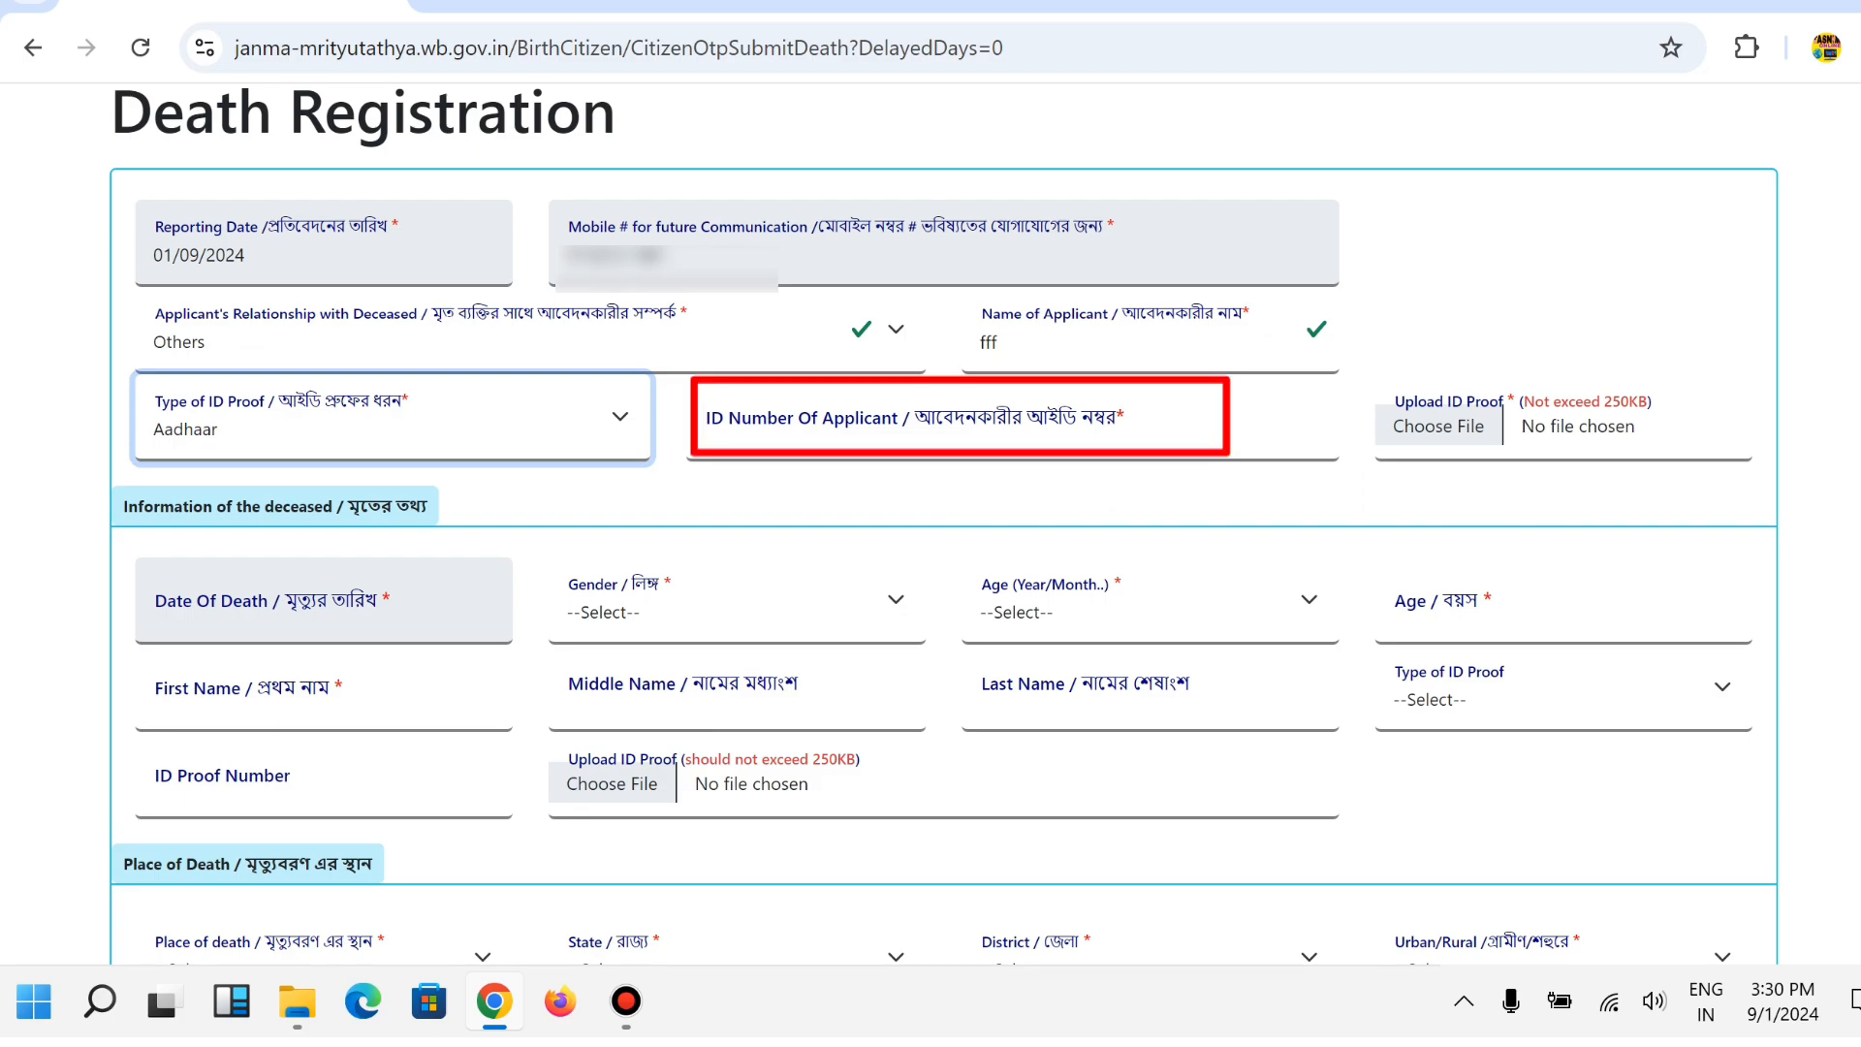
left_click(959, 426)
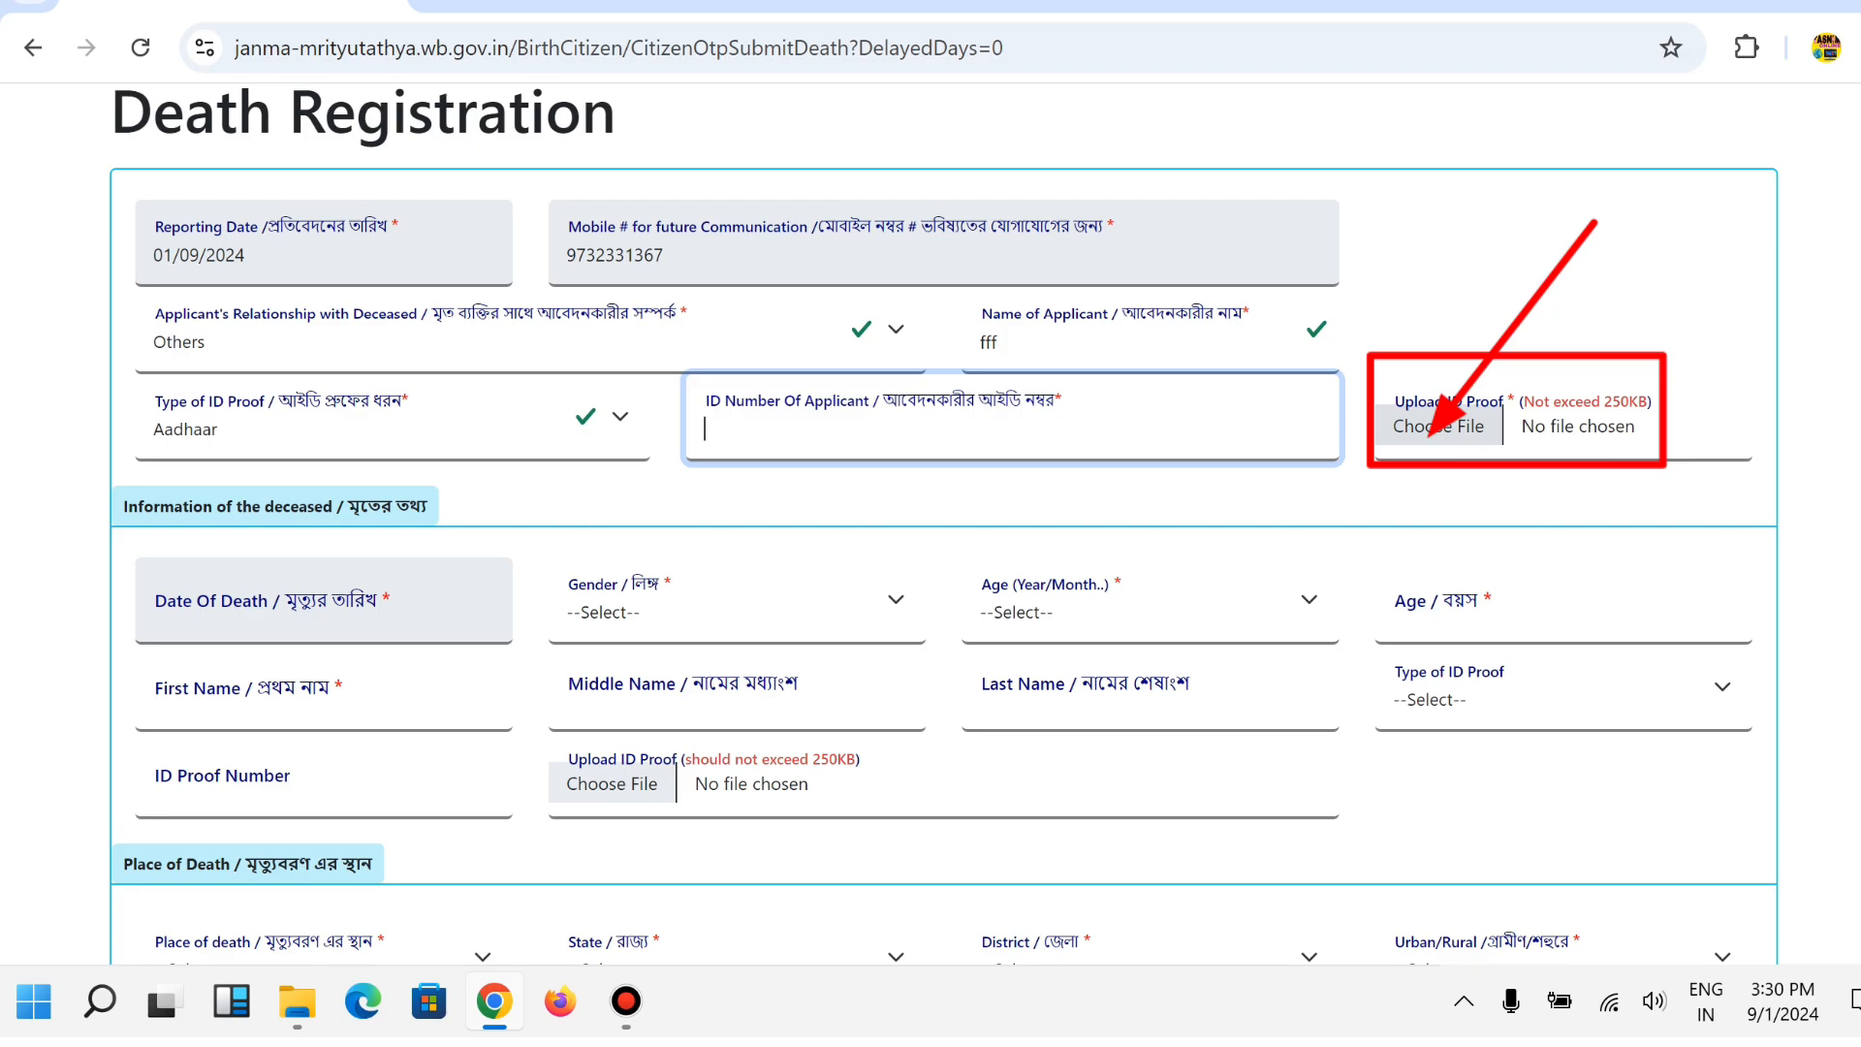
Attach WhatsApp Image 2024-07-29 at 11.15.33.pdf as the applicant's ID proof.
left_click(1438, 426)
left_click(468, 229)
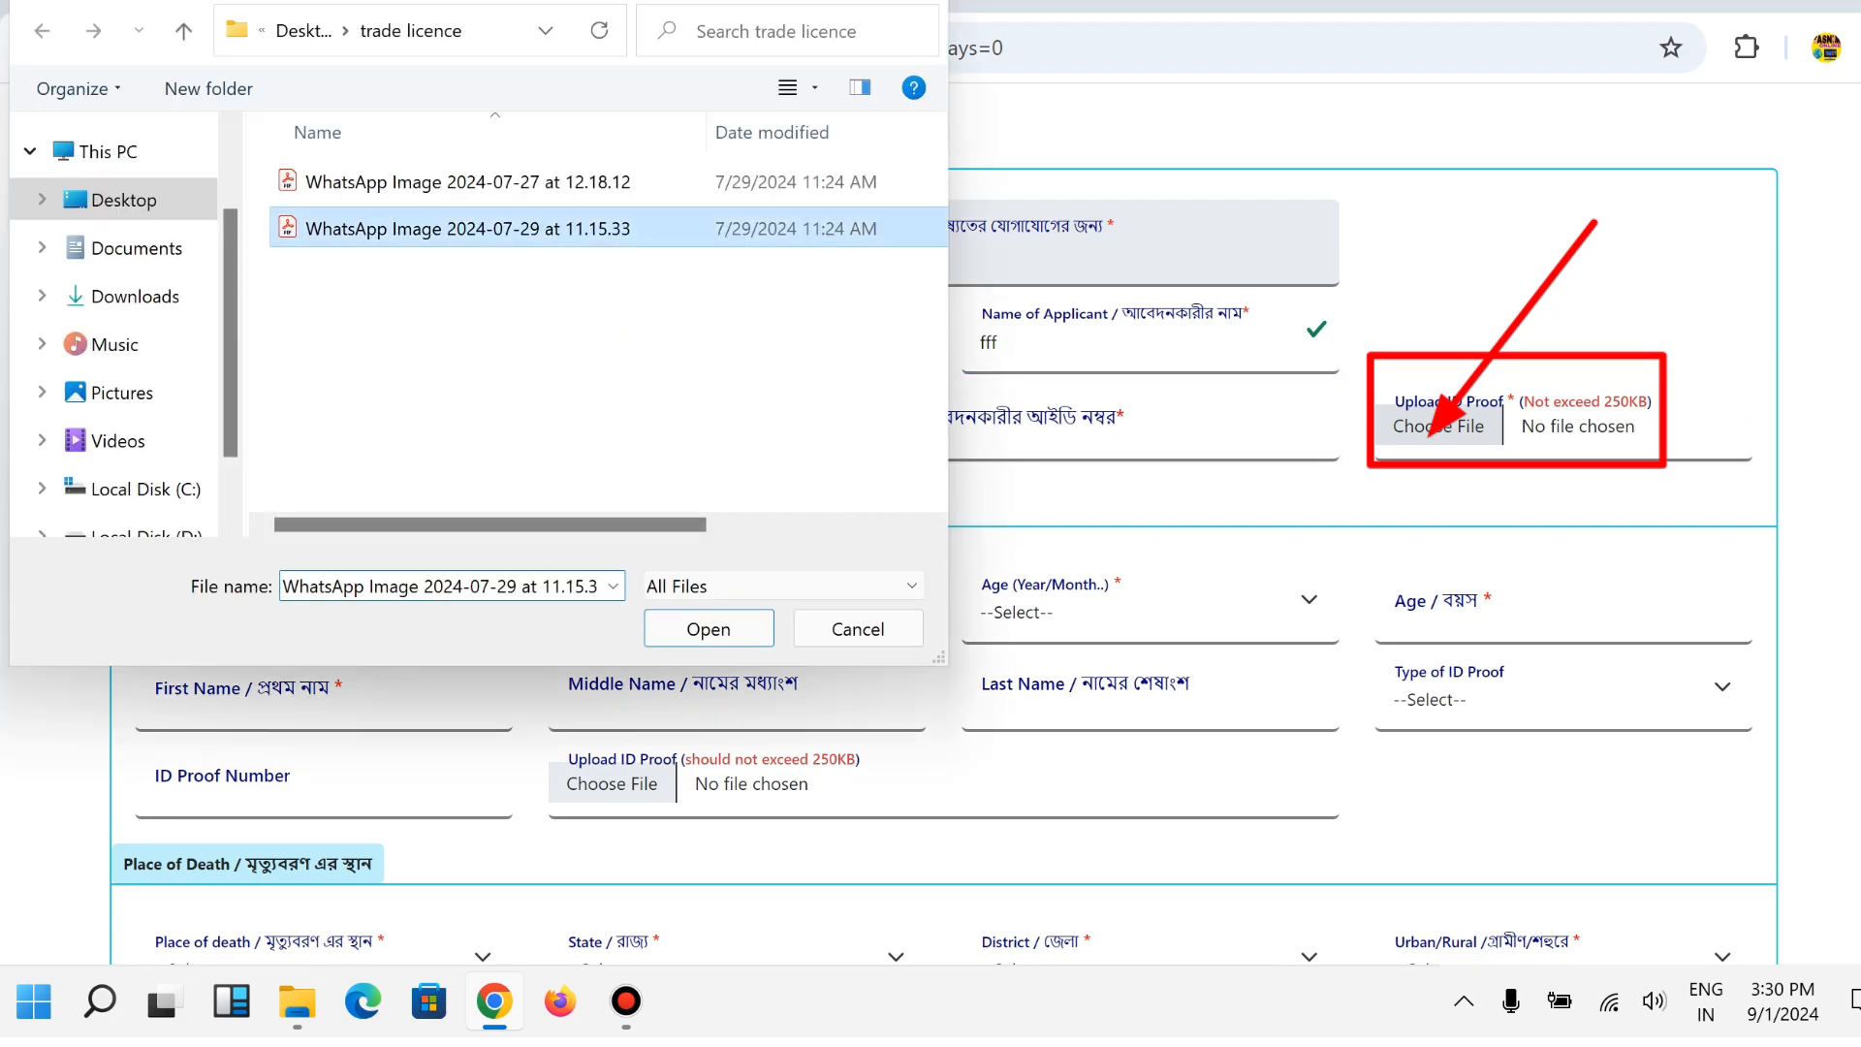
key("Return")
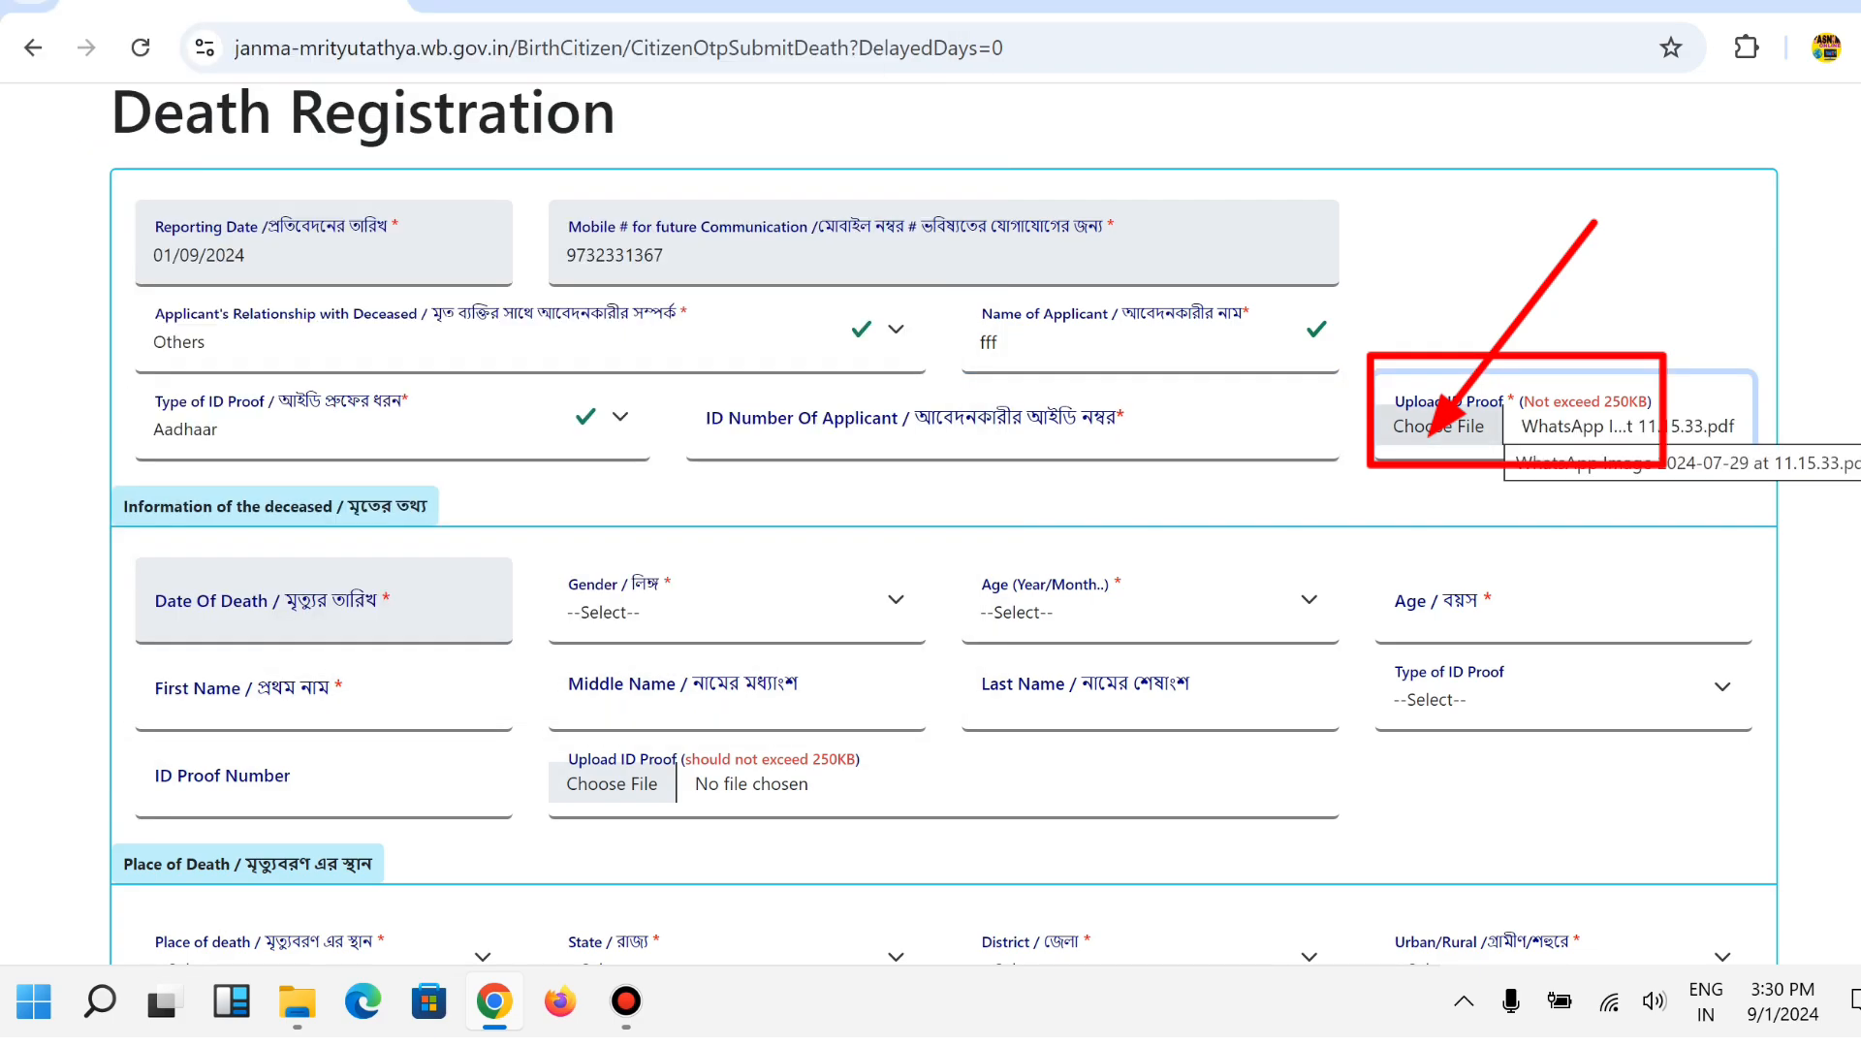
scroll(943, 525, "down", 1)
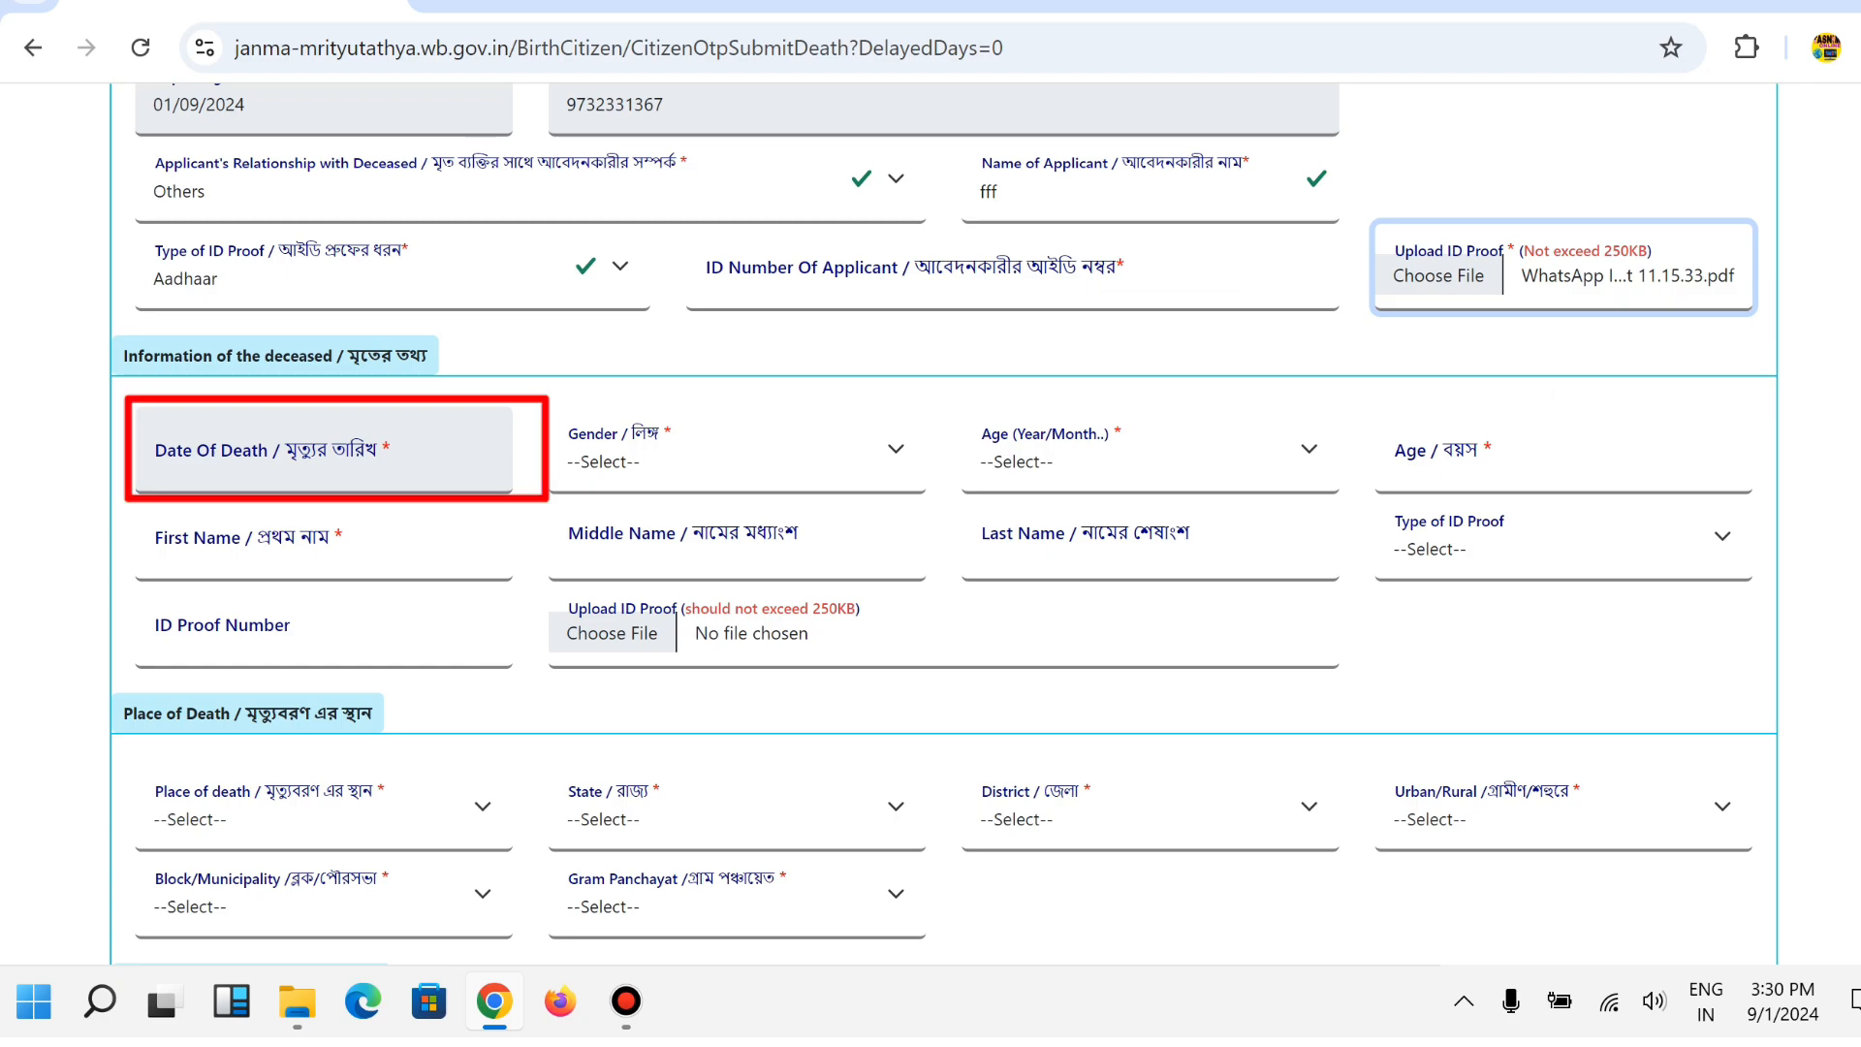
Set the deceased's date of death to 28/08/2024 and gender to Male.
left_click(324, 450)
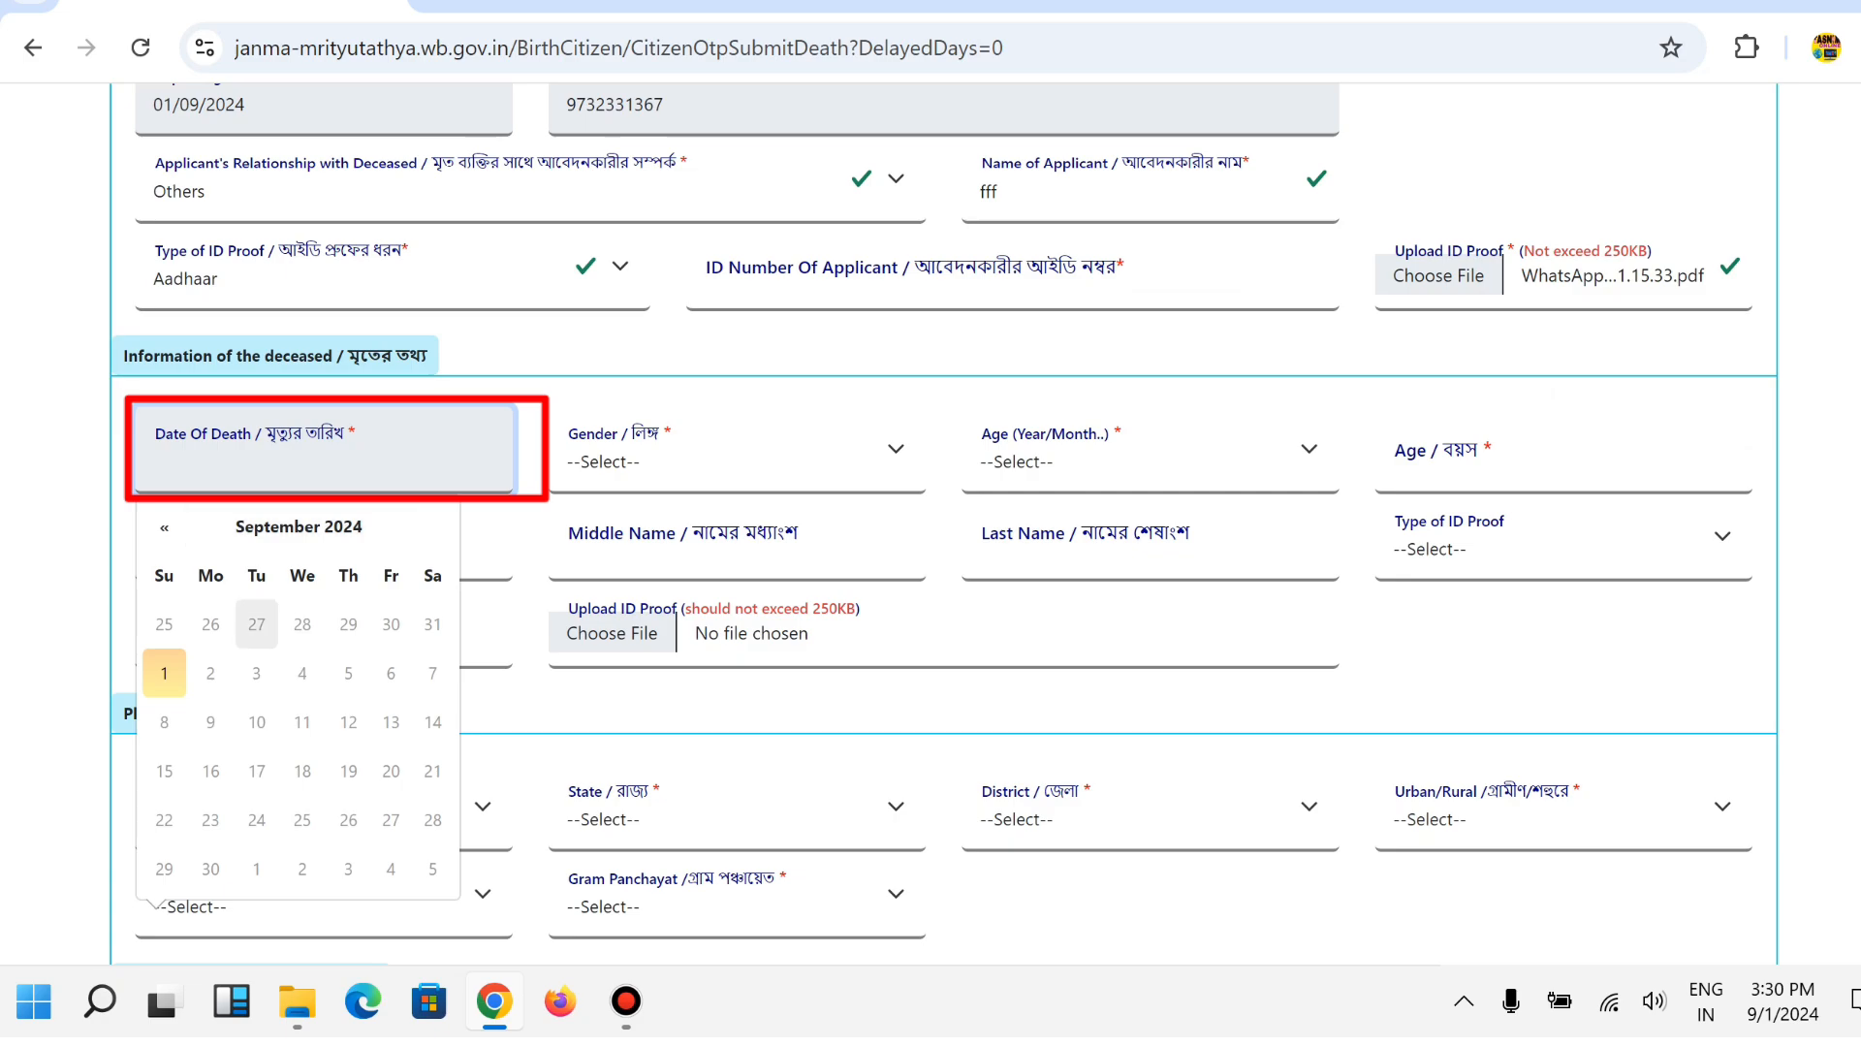
left_click(302, 623)
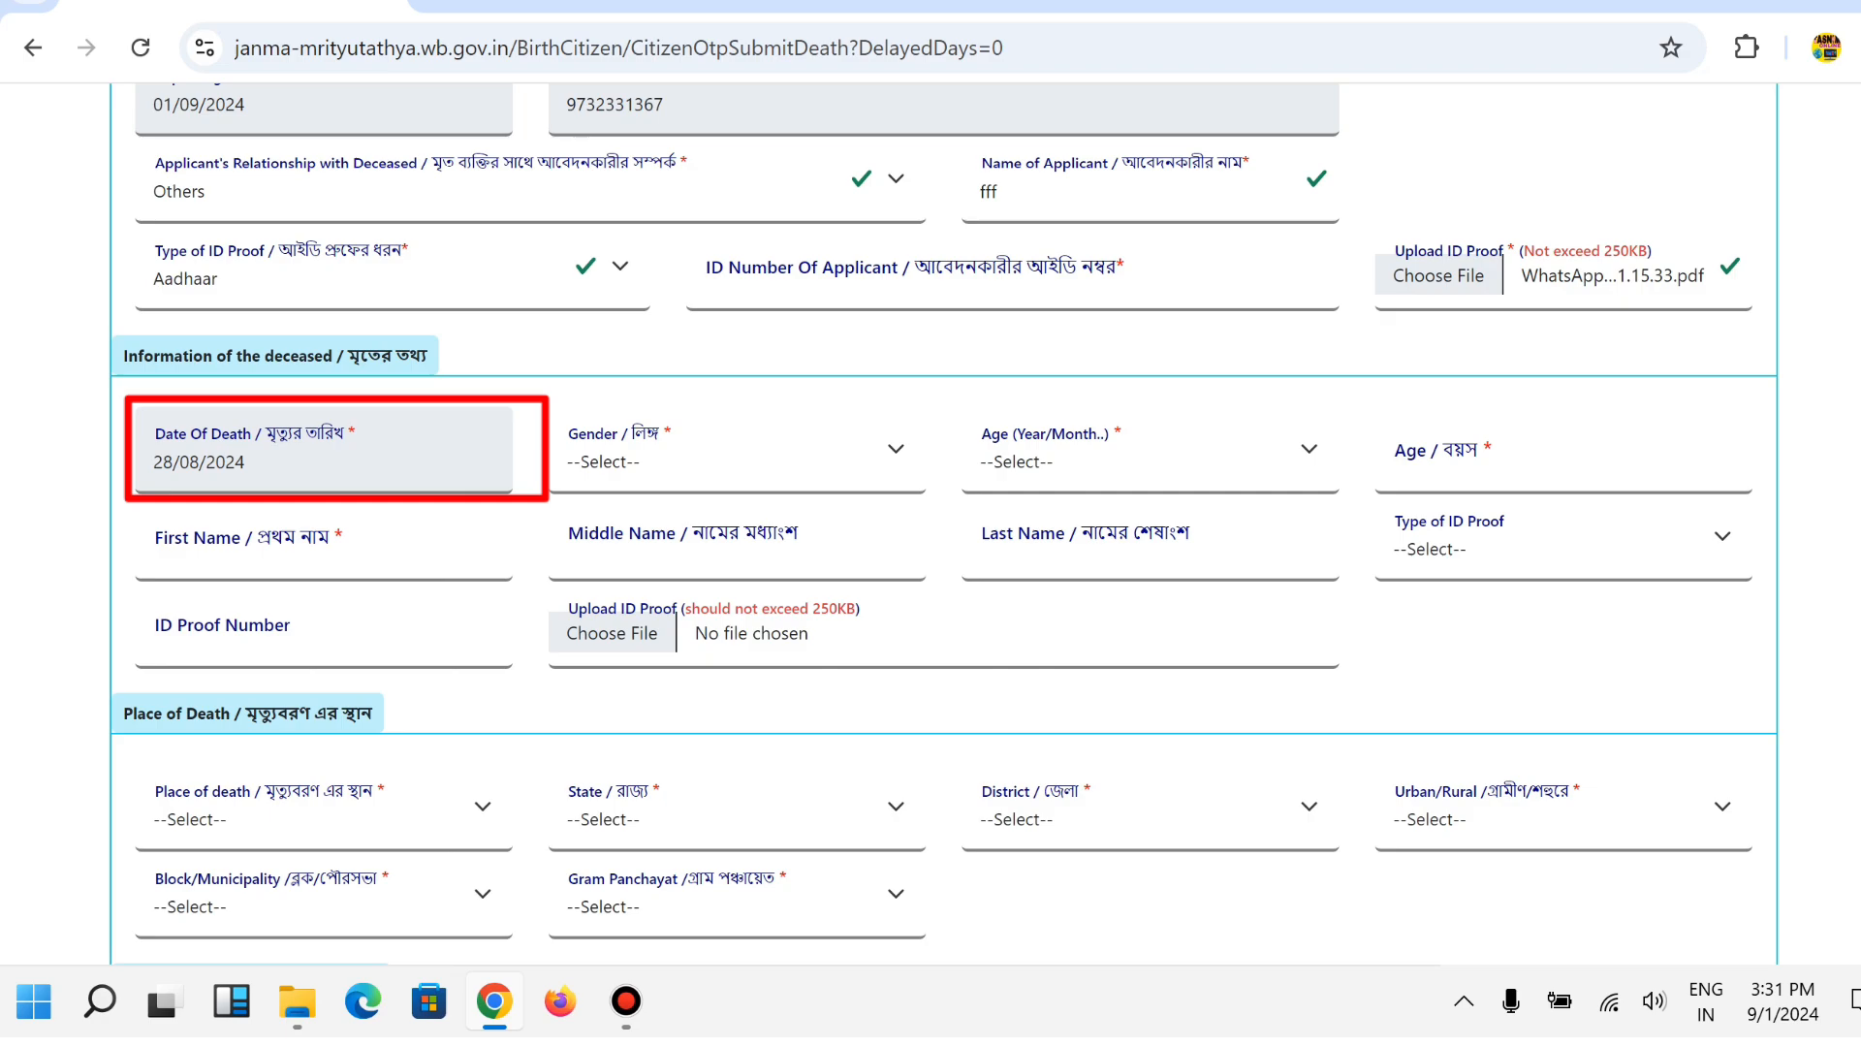
key("alt+Down")
key("Down")
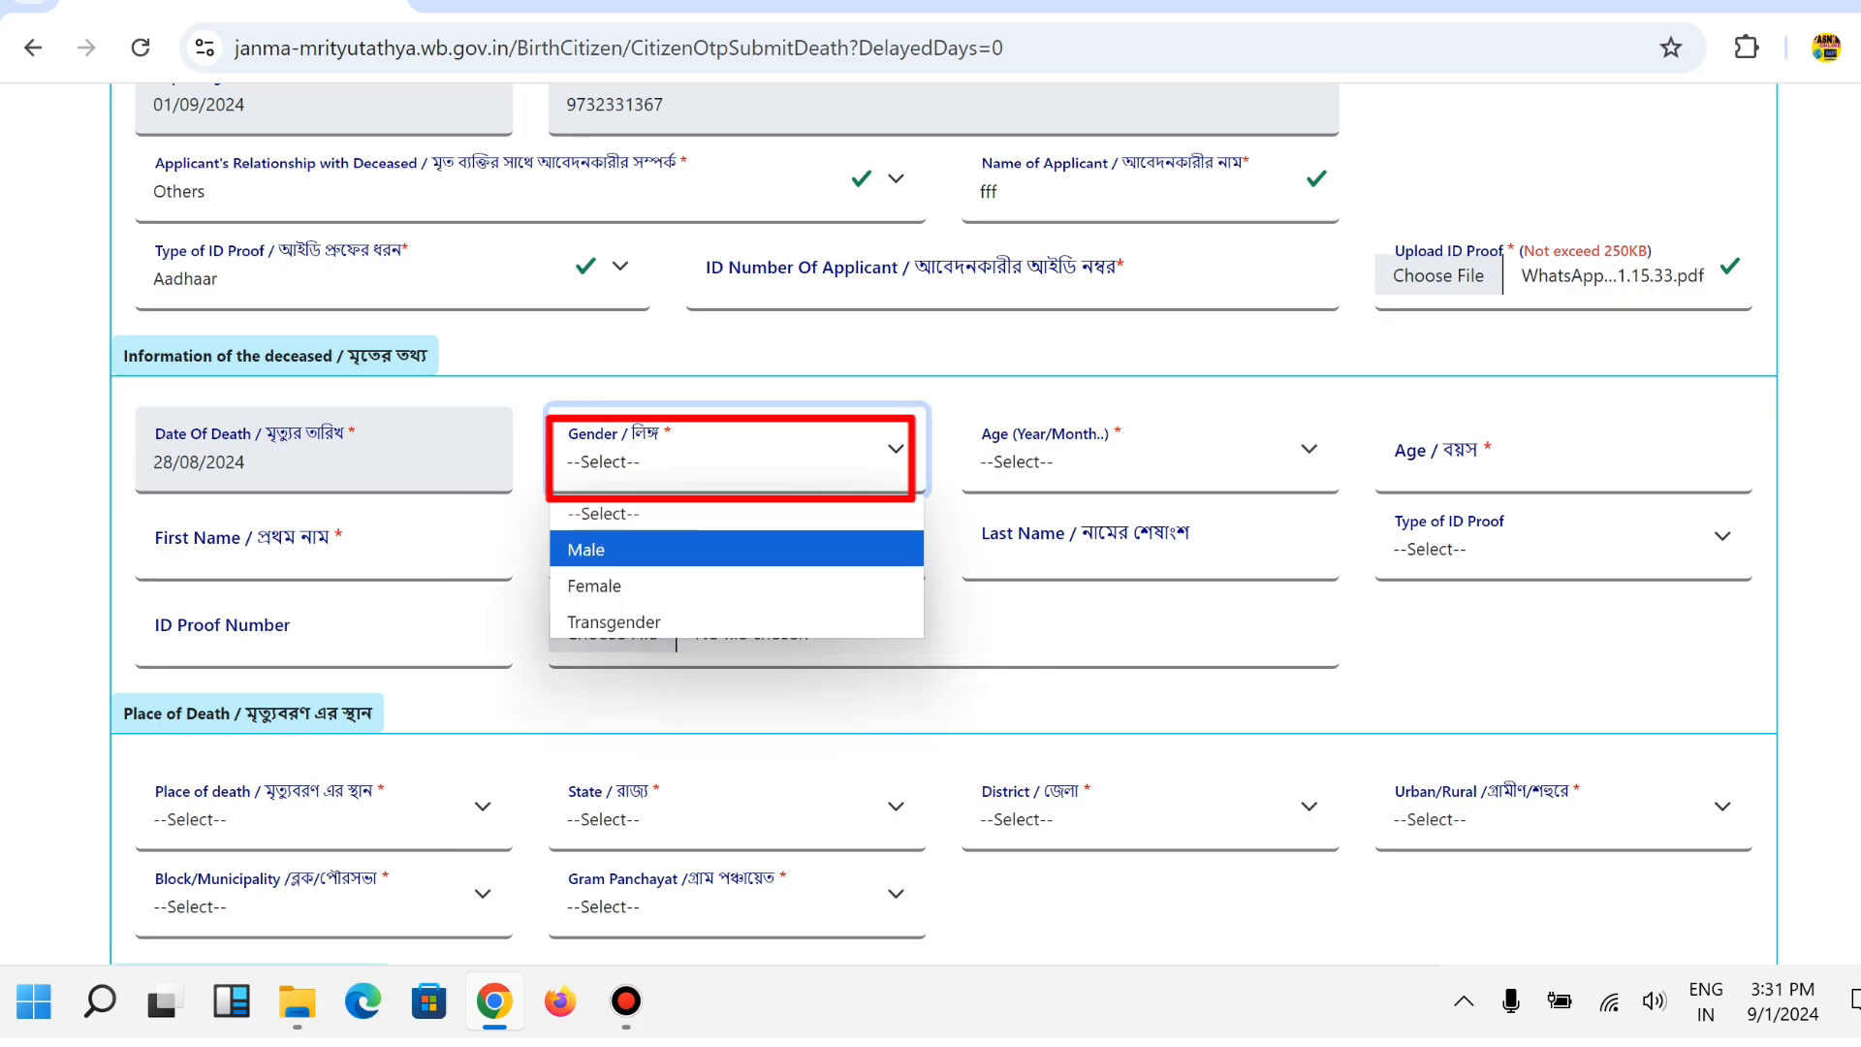
key("Down")
key("Down")
key("Up")
key("Up")
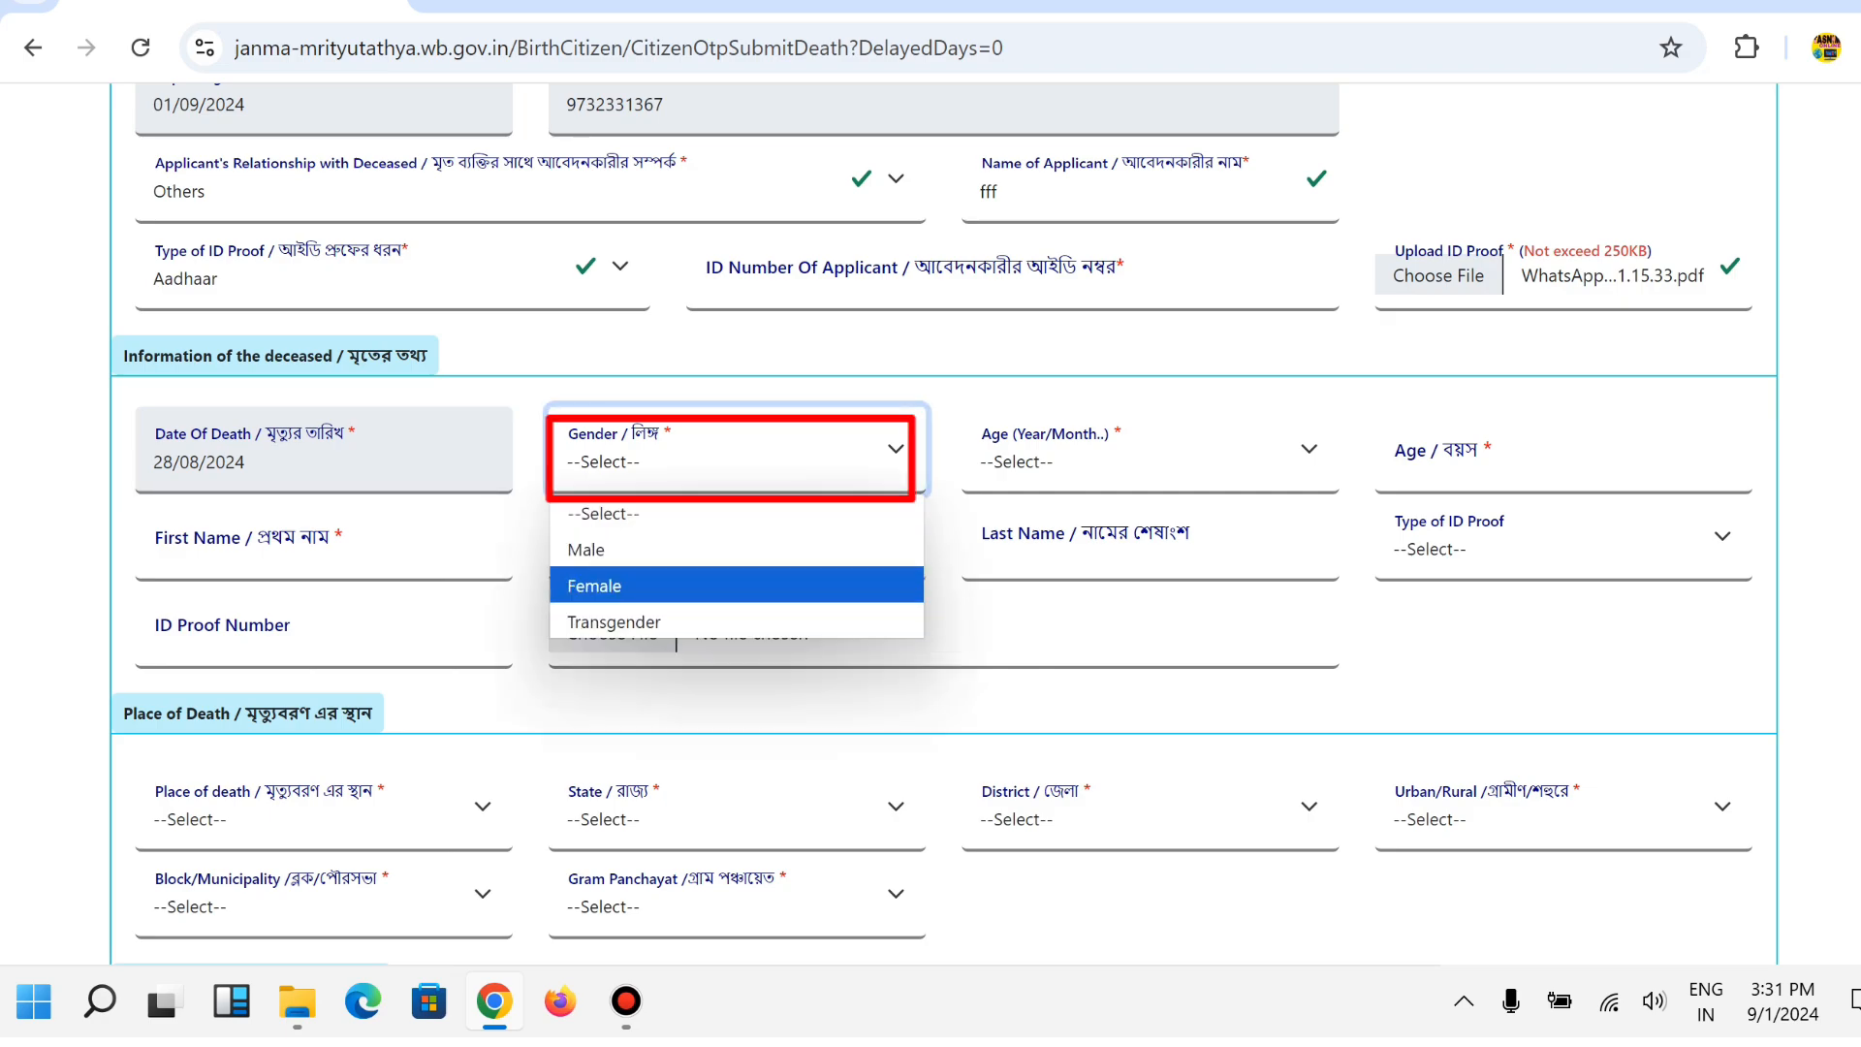
key("Return")
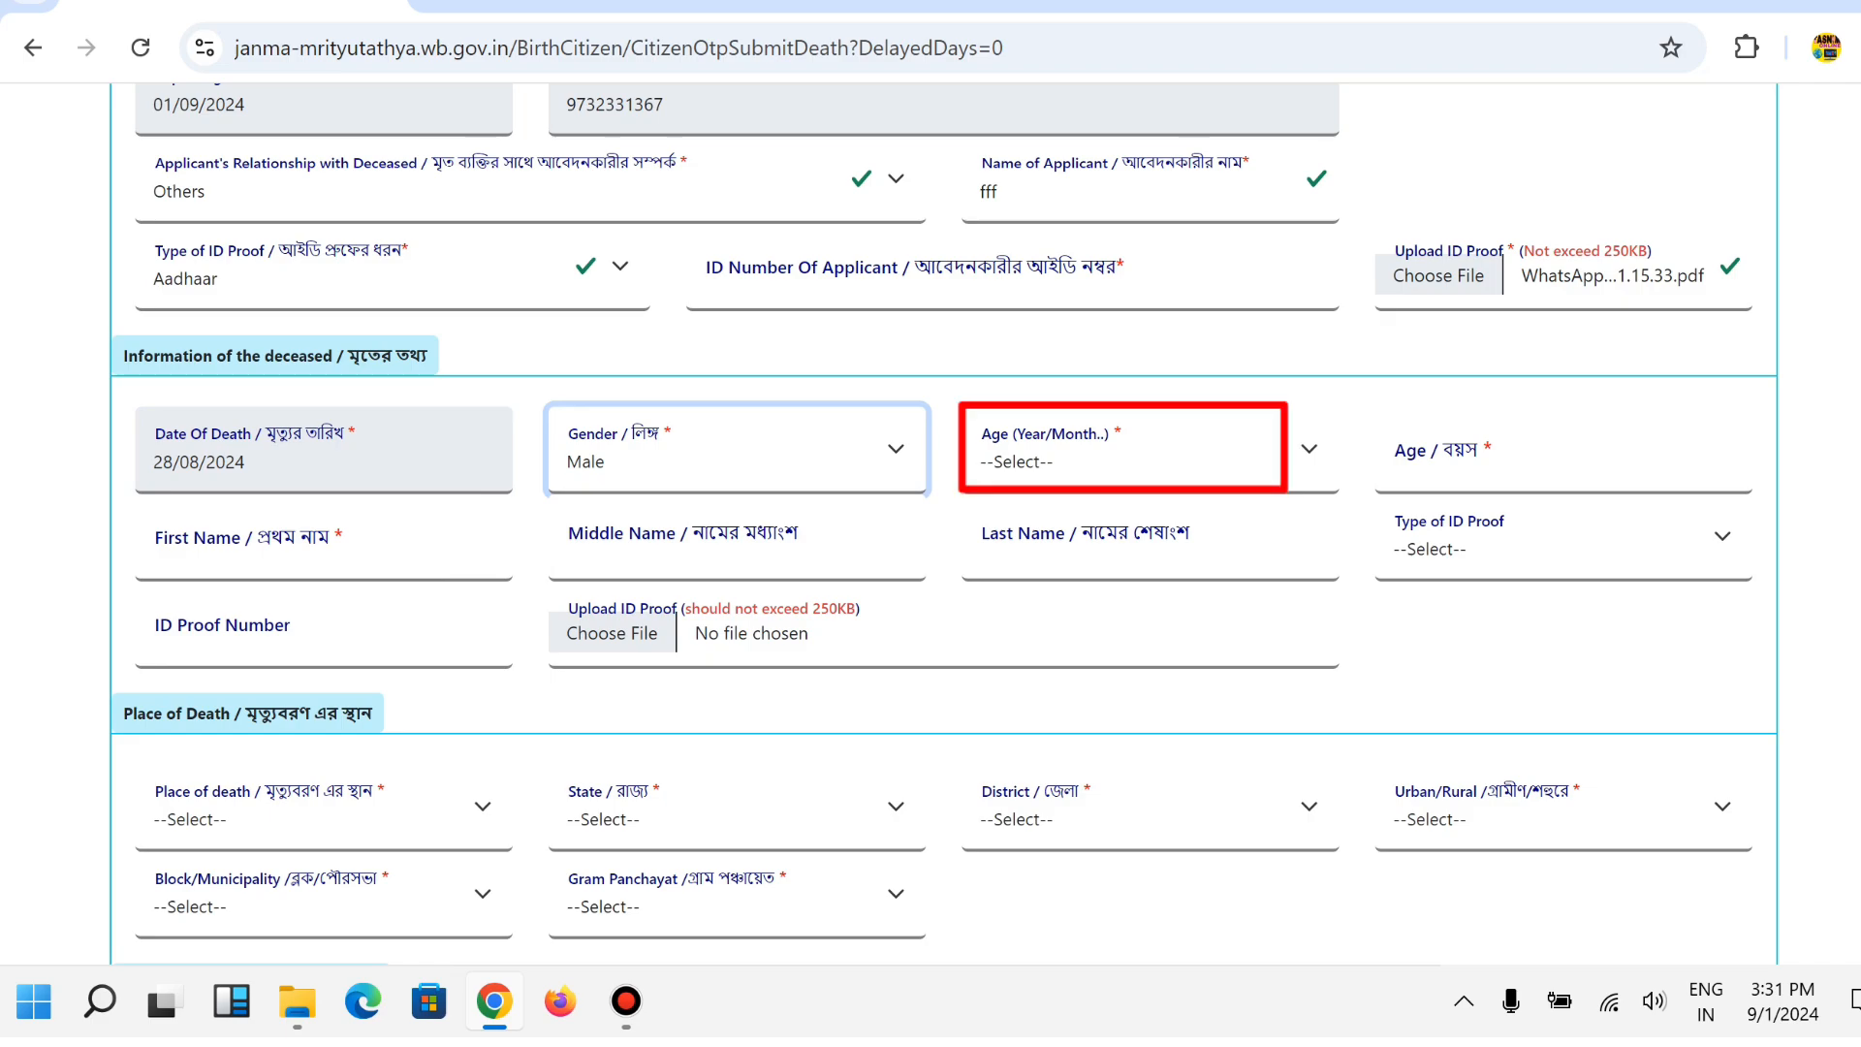
Set the deceased's age to 56 Years.
key("Tab")
key("alt+Down")
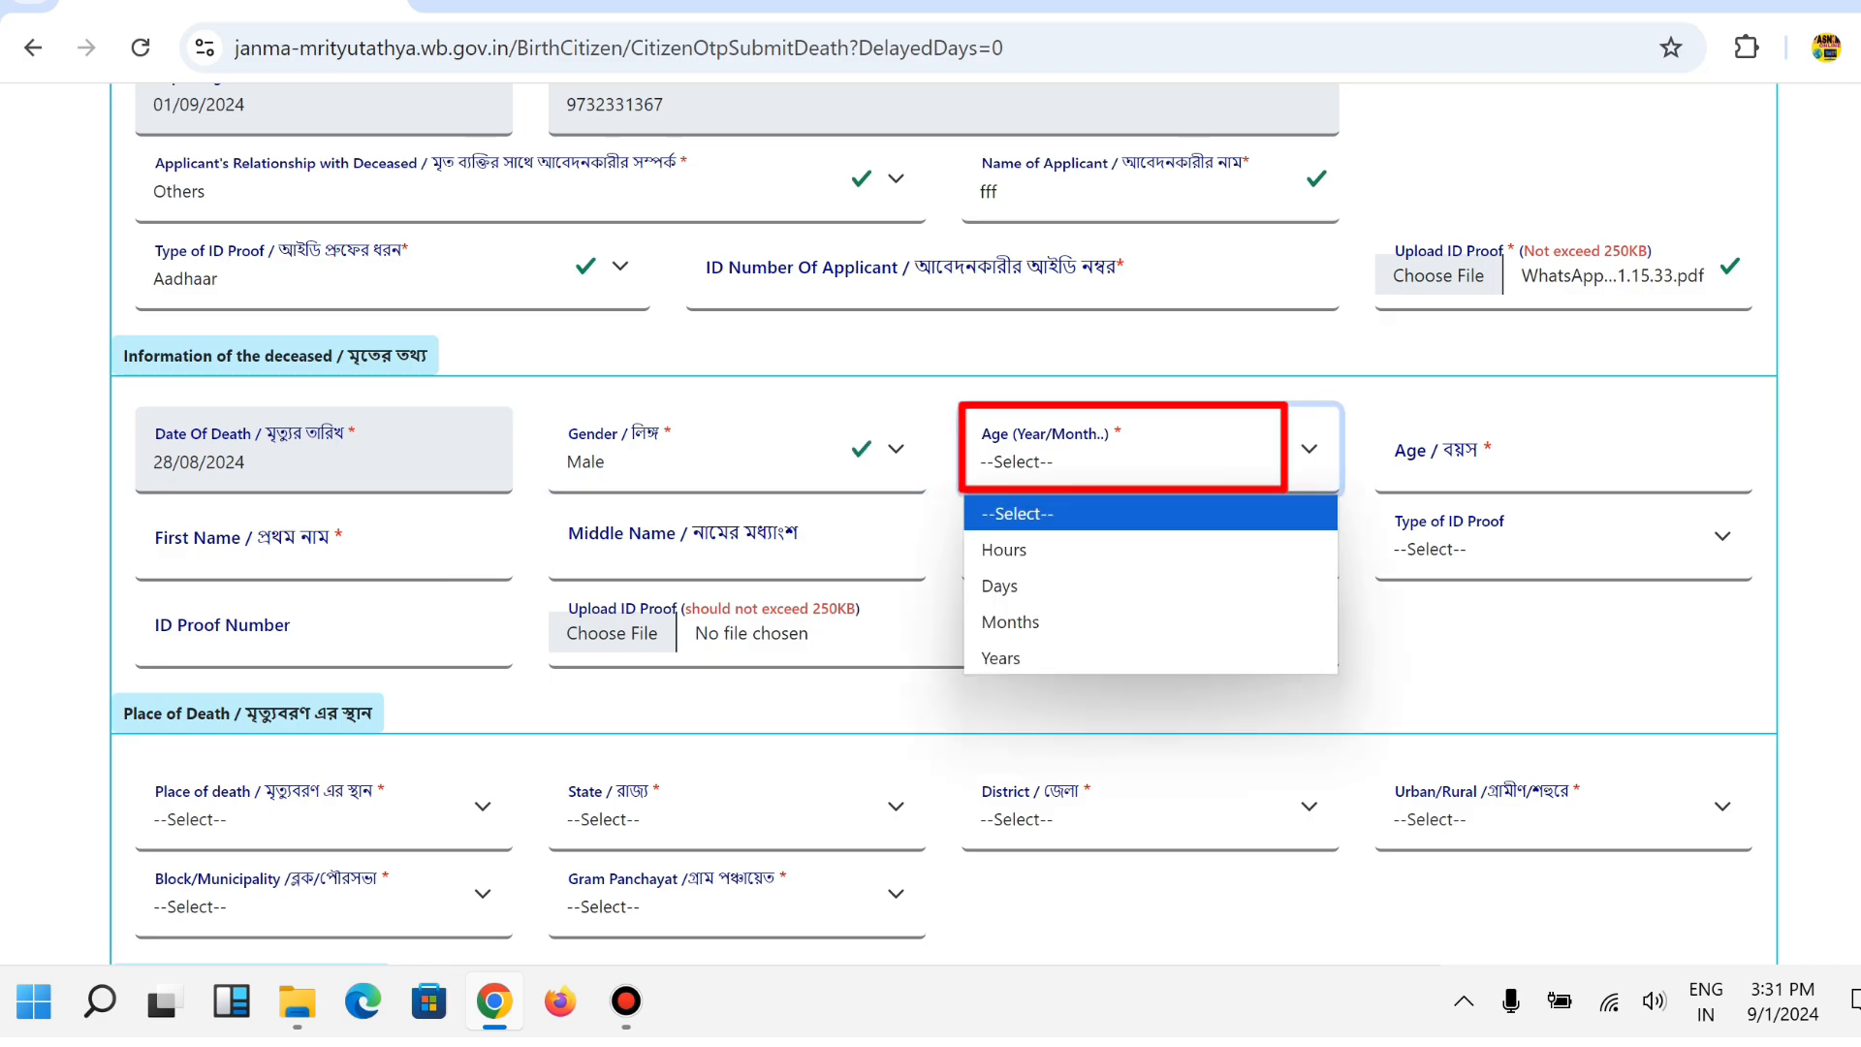
key("Down")
key("Down")
key("Down")
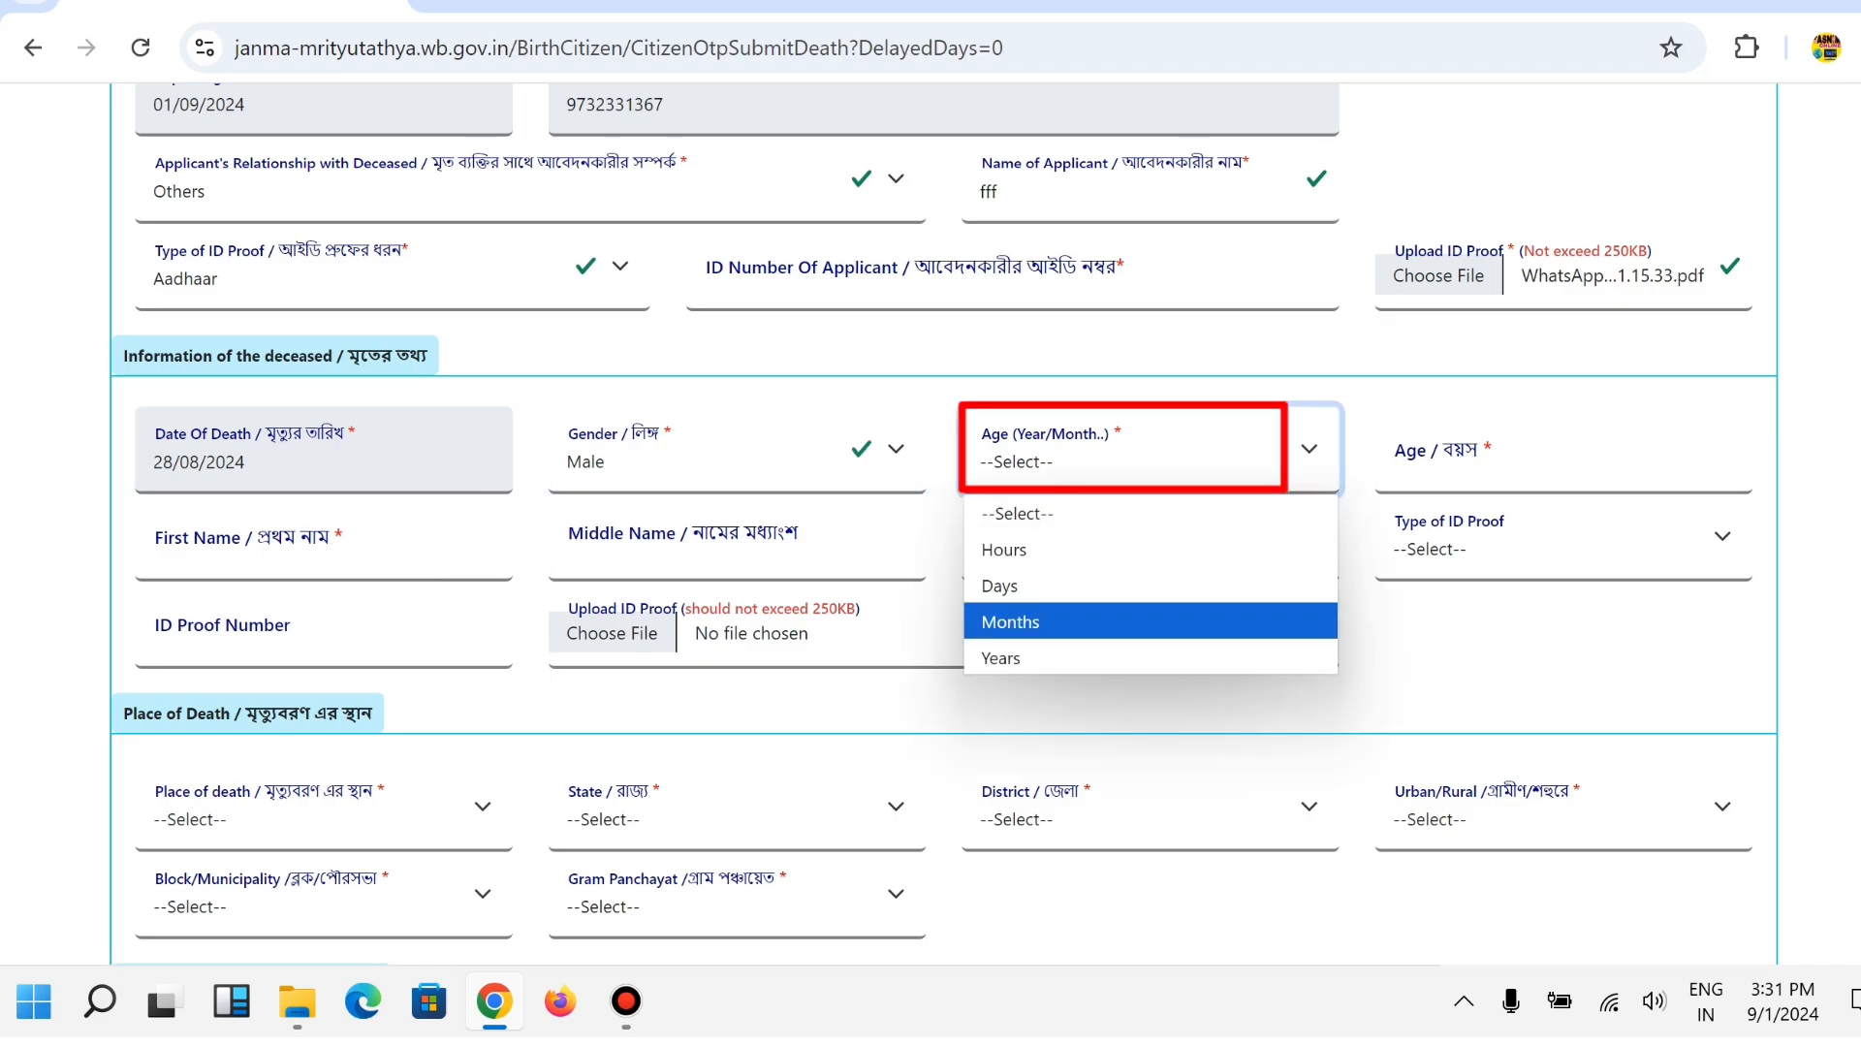
key("Down")
key("Up")
key("Up")
key("Up")
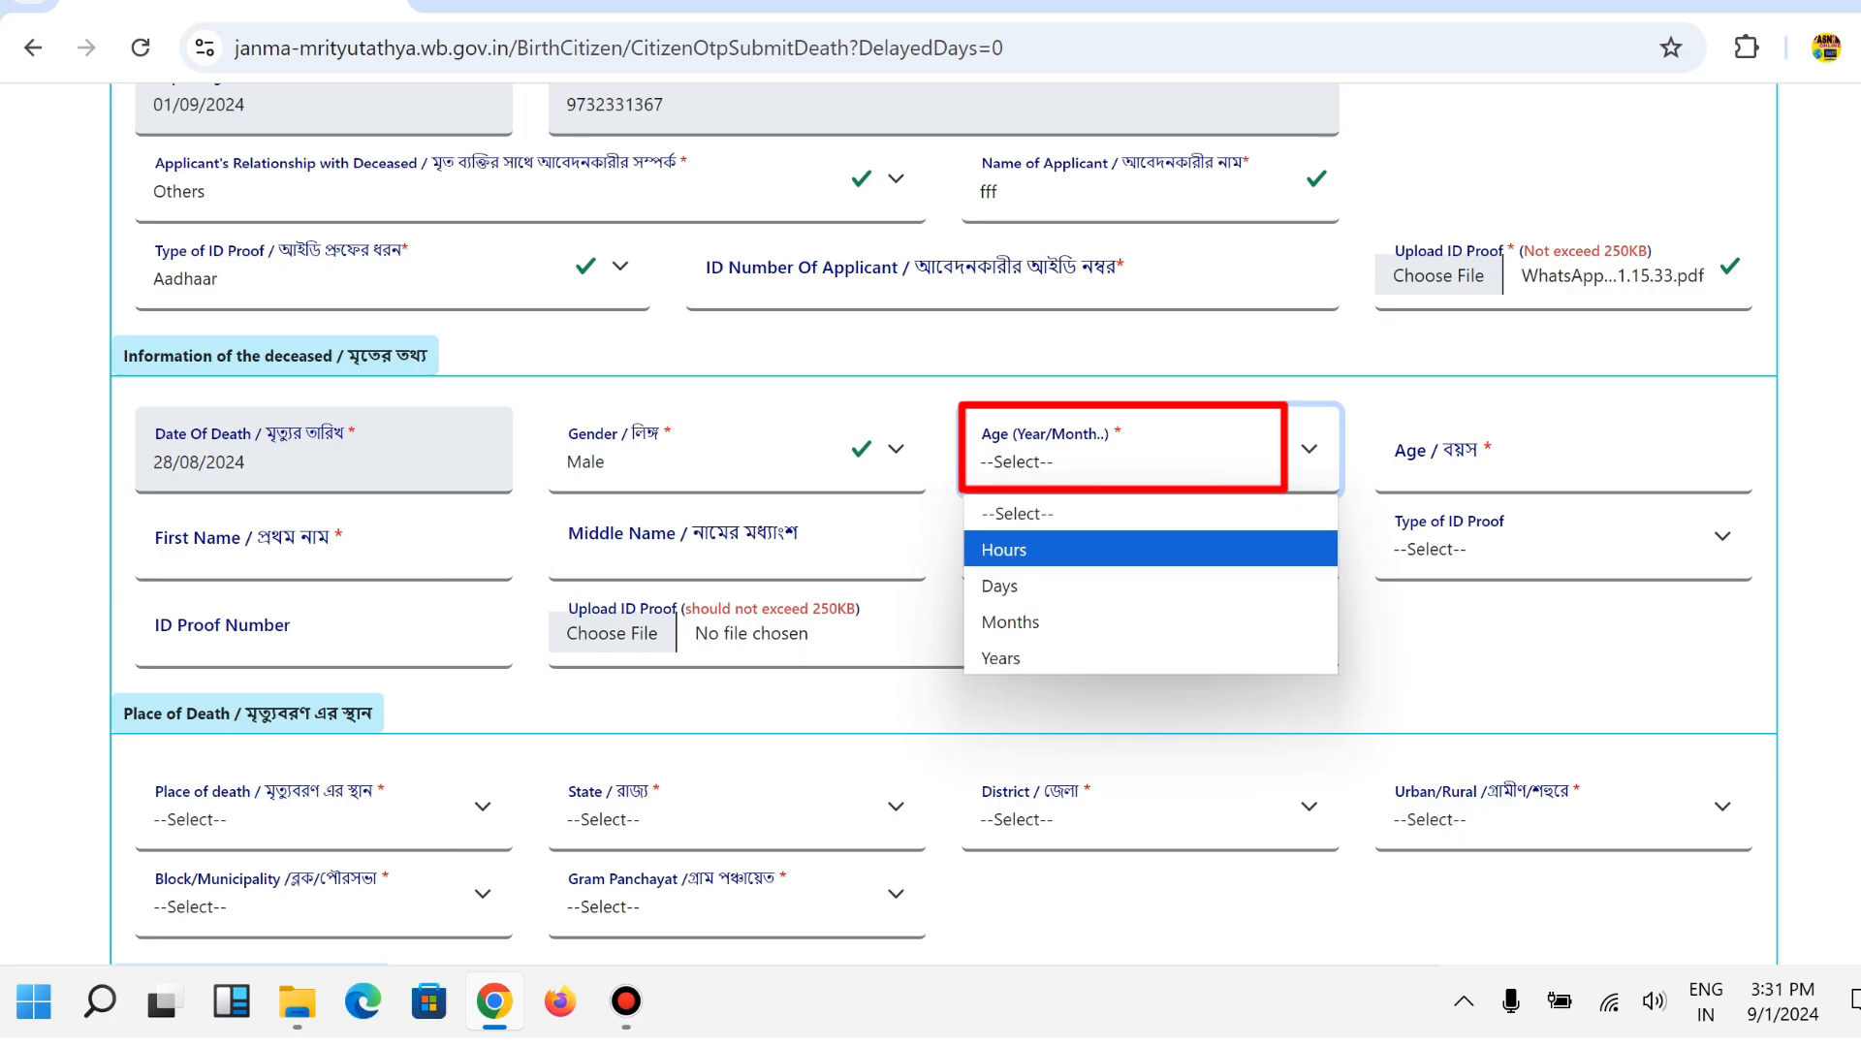
key("Down")
key("Down")
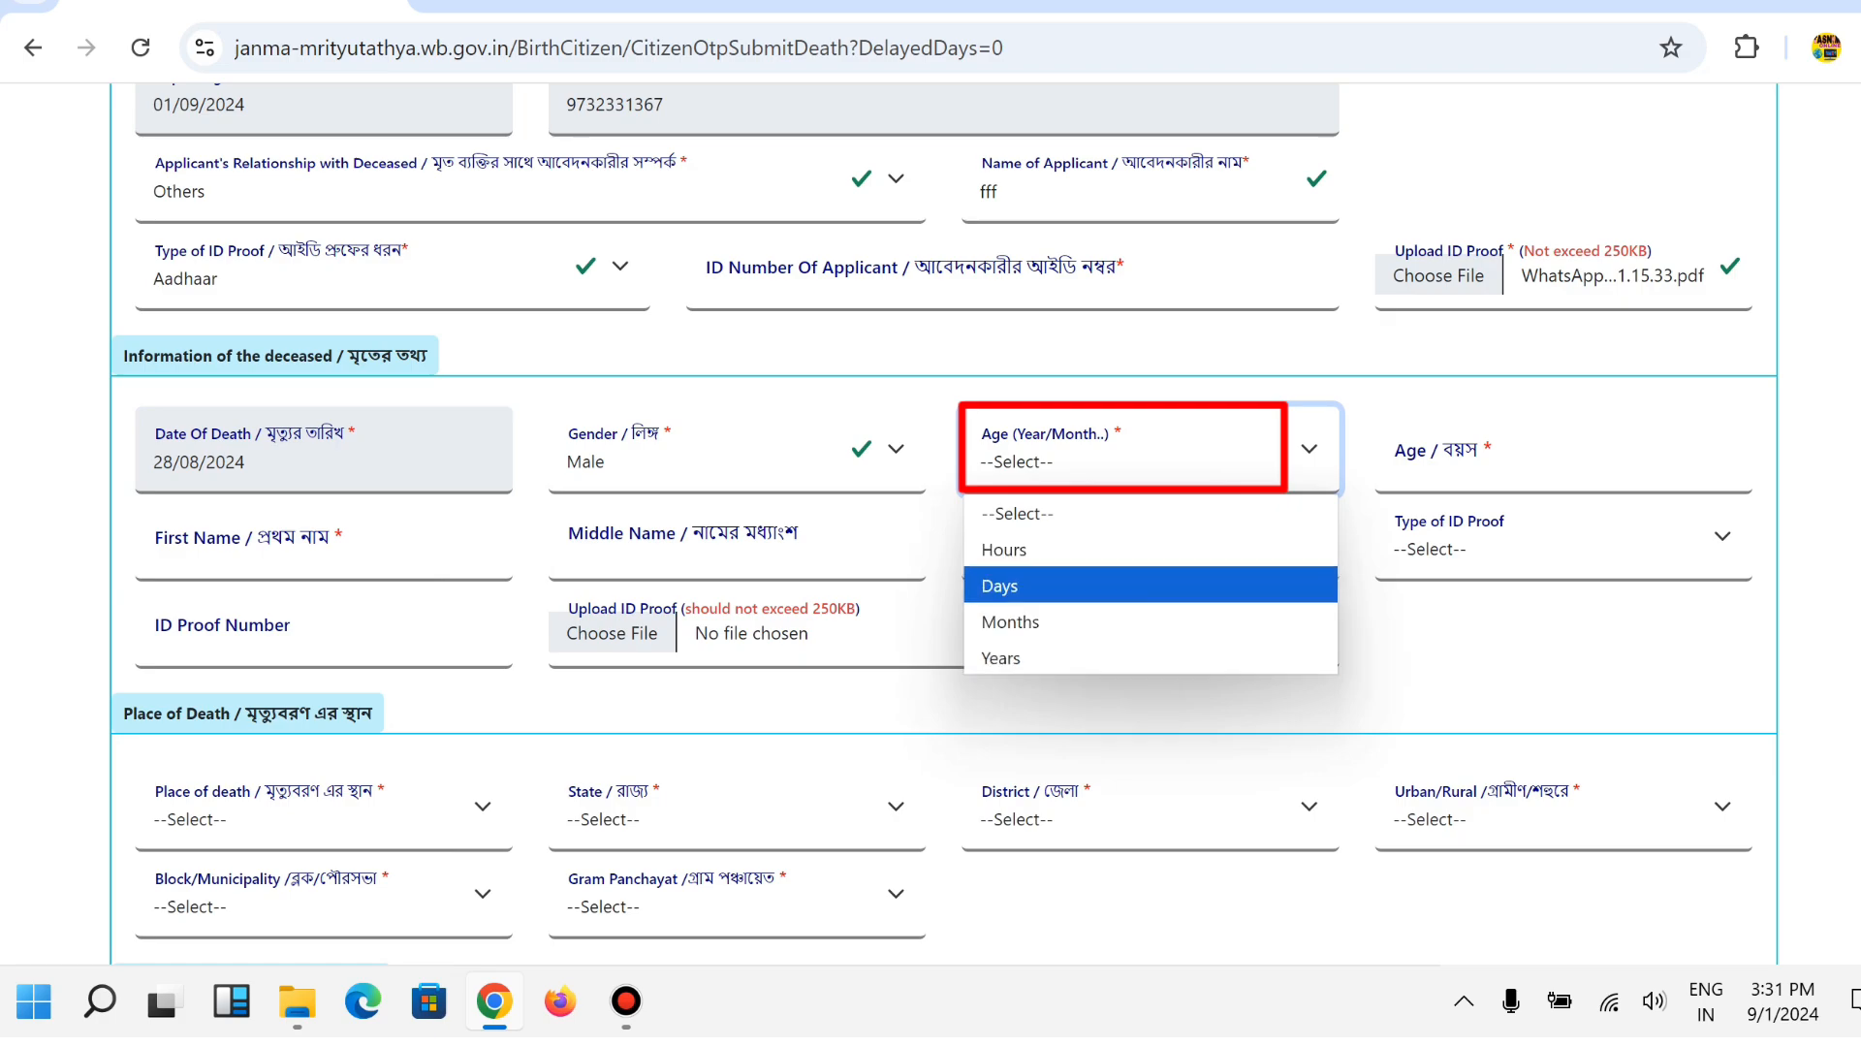
key("Down")
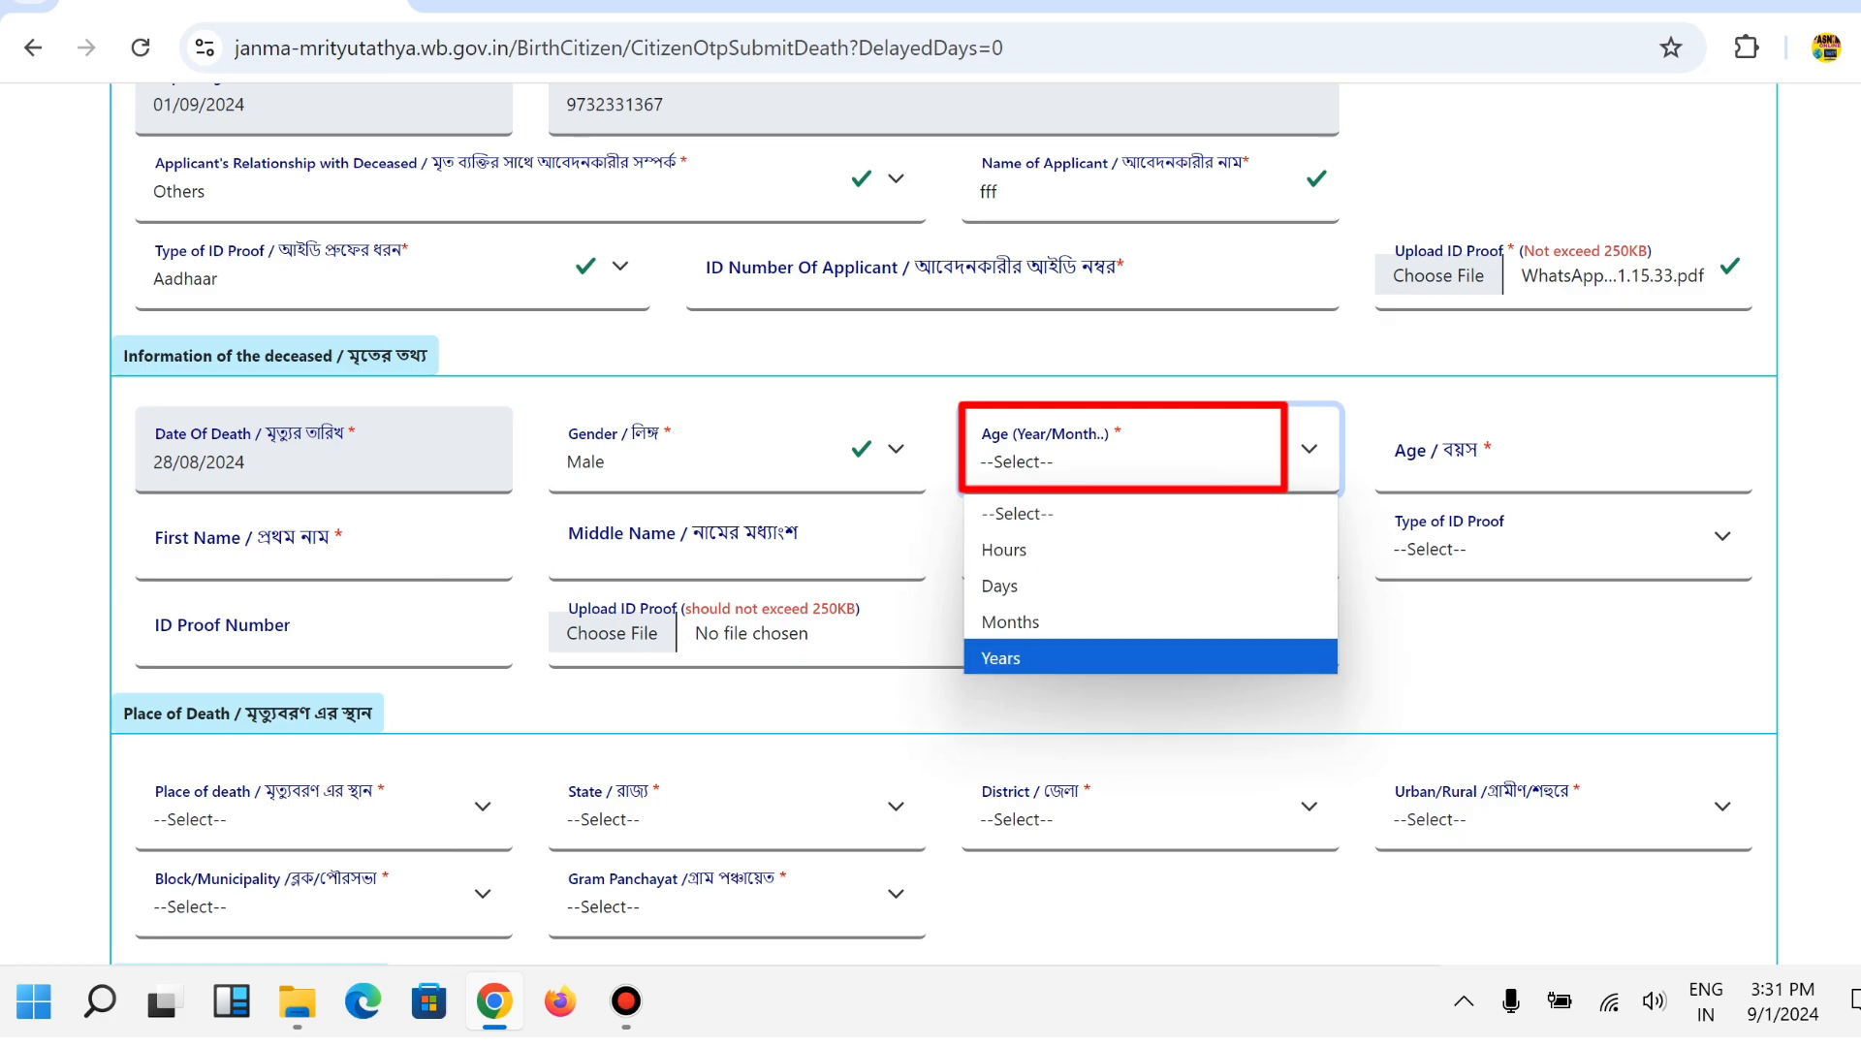
key("Return")
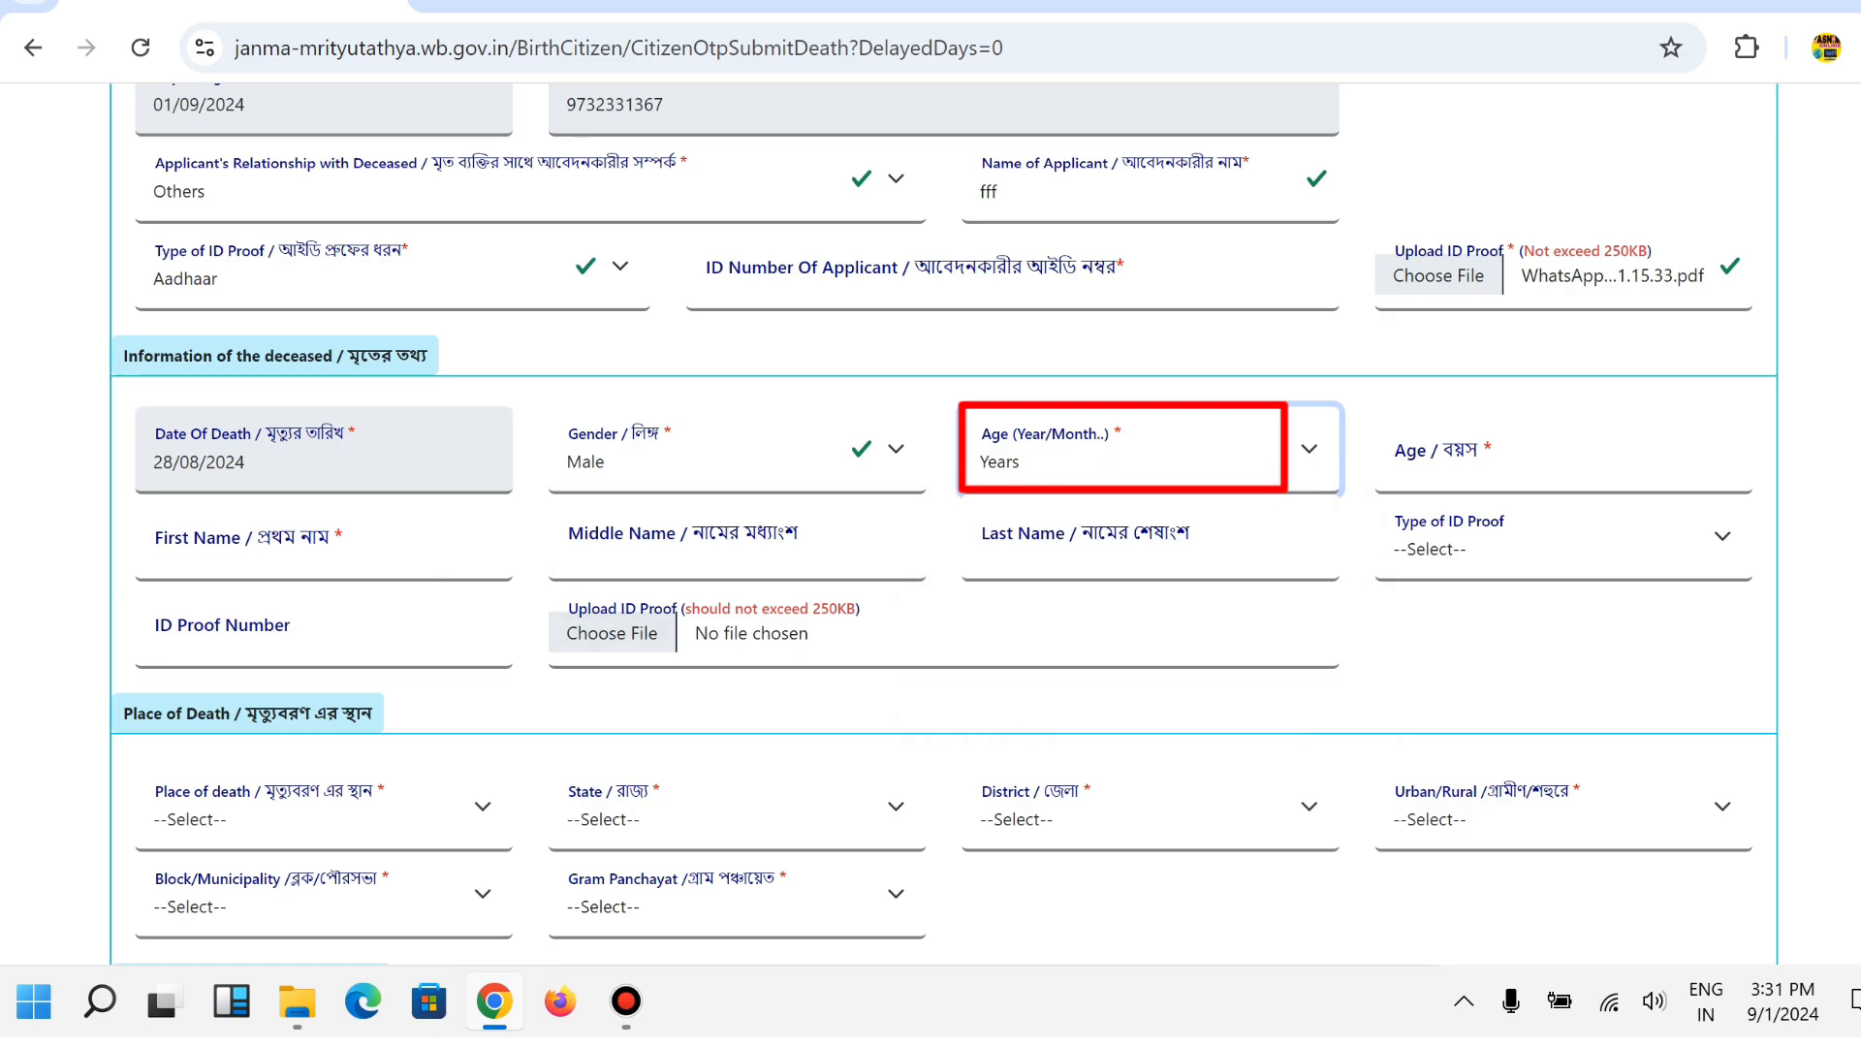
left_click(1550, 463)
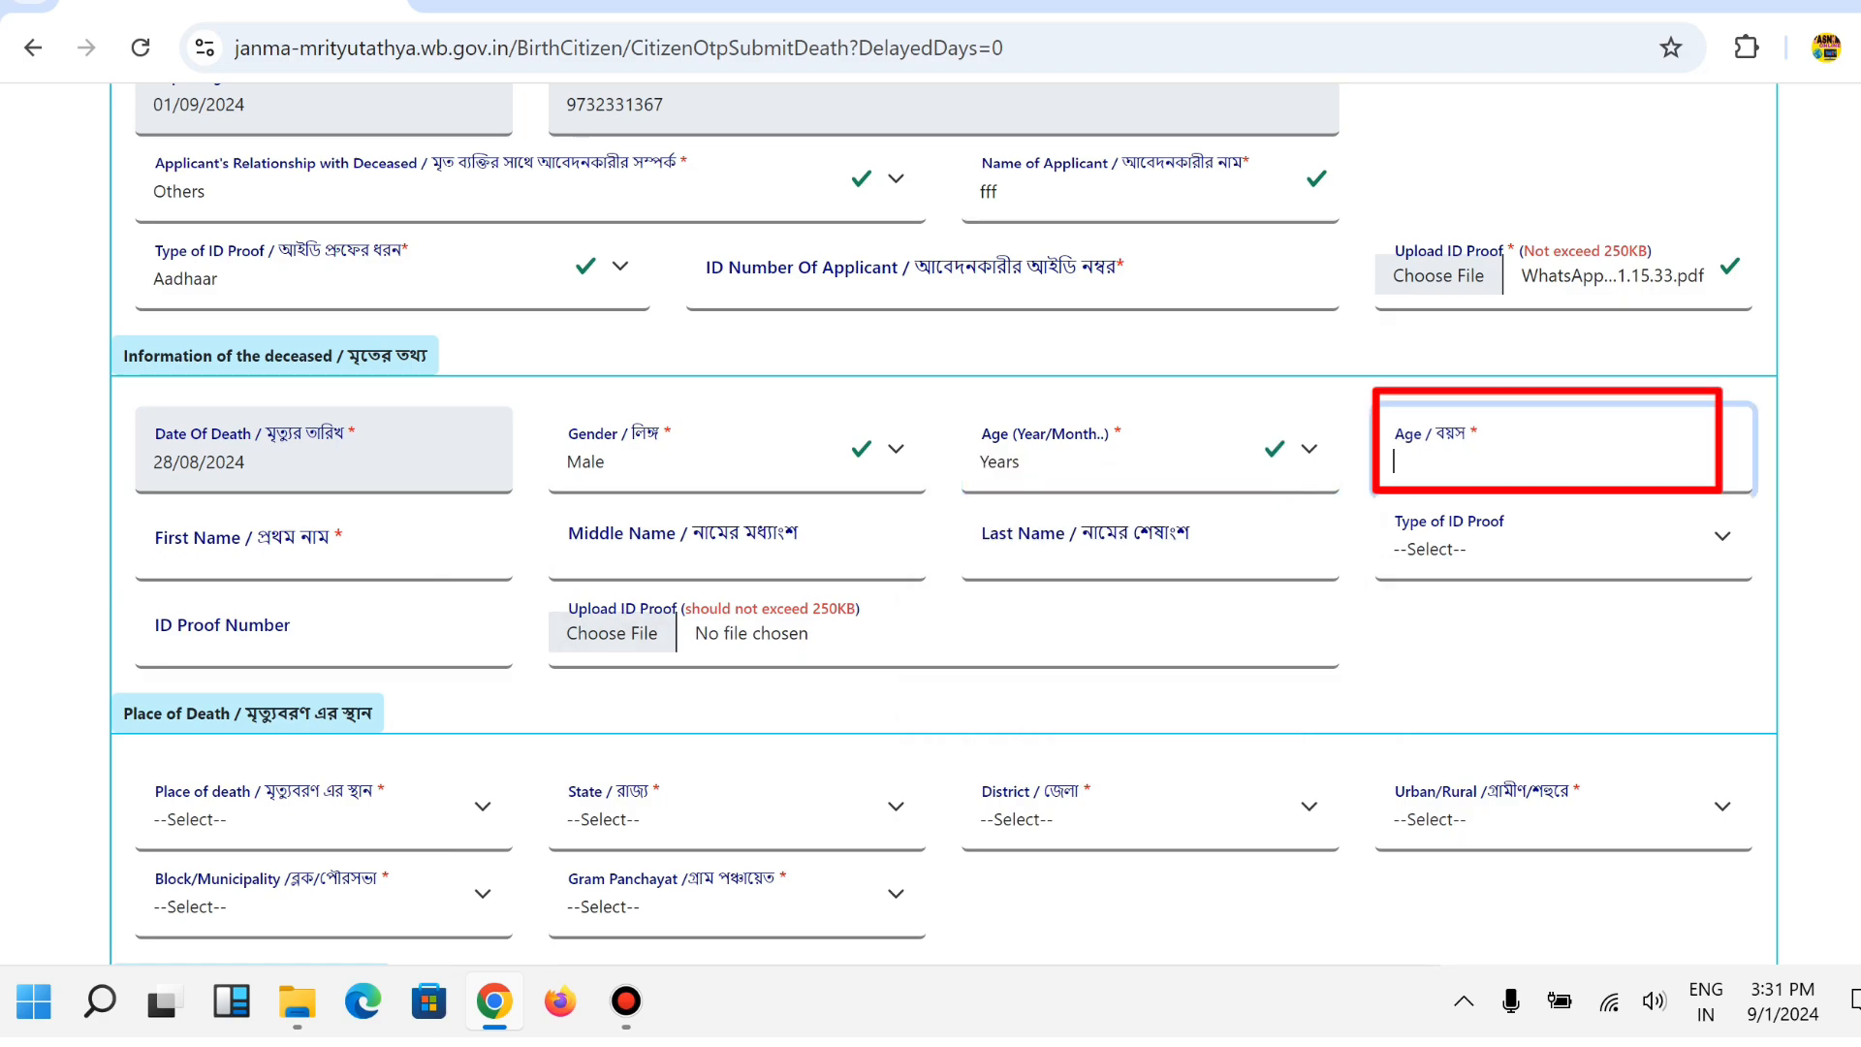
type("56")
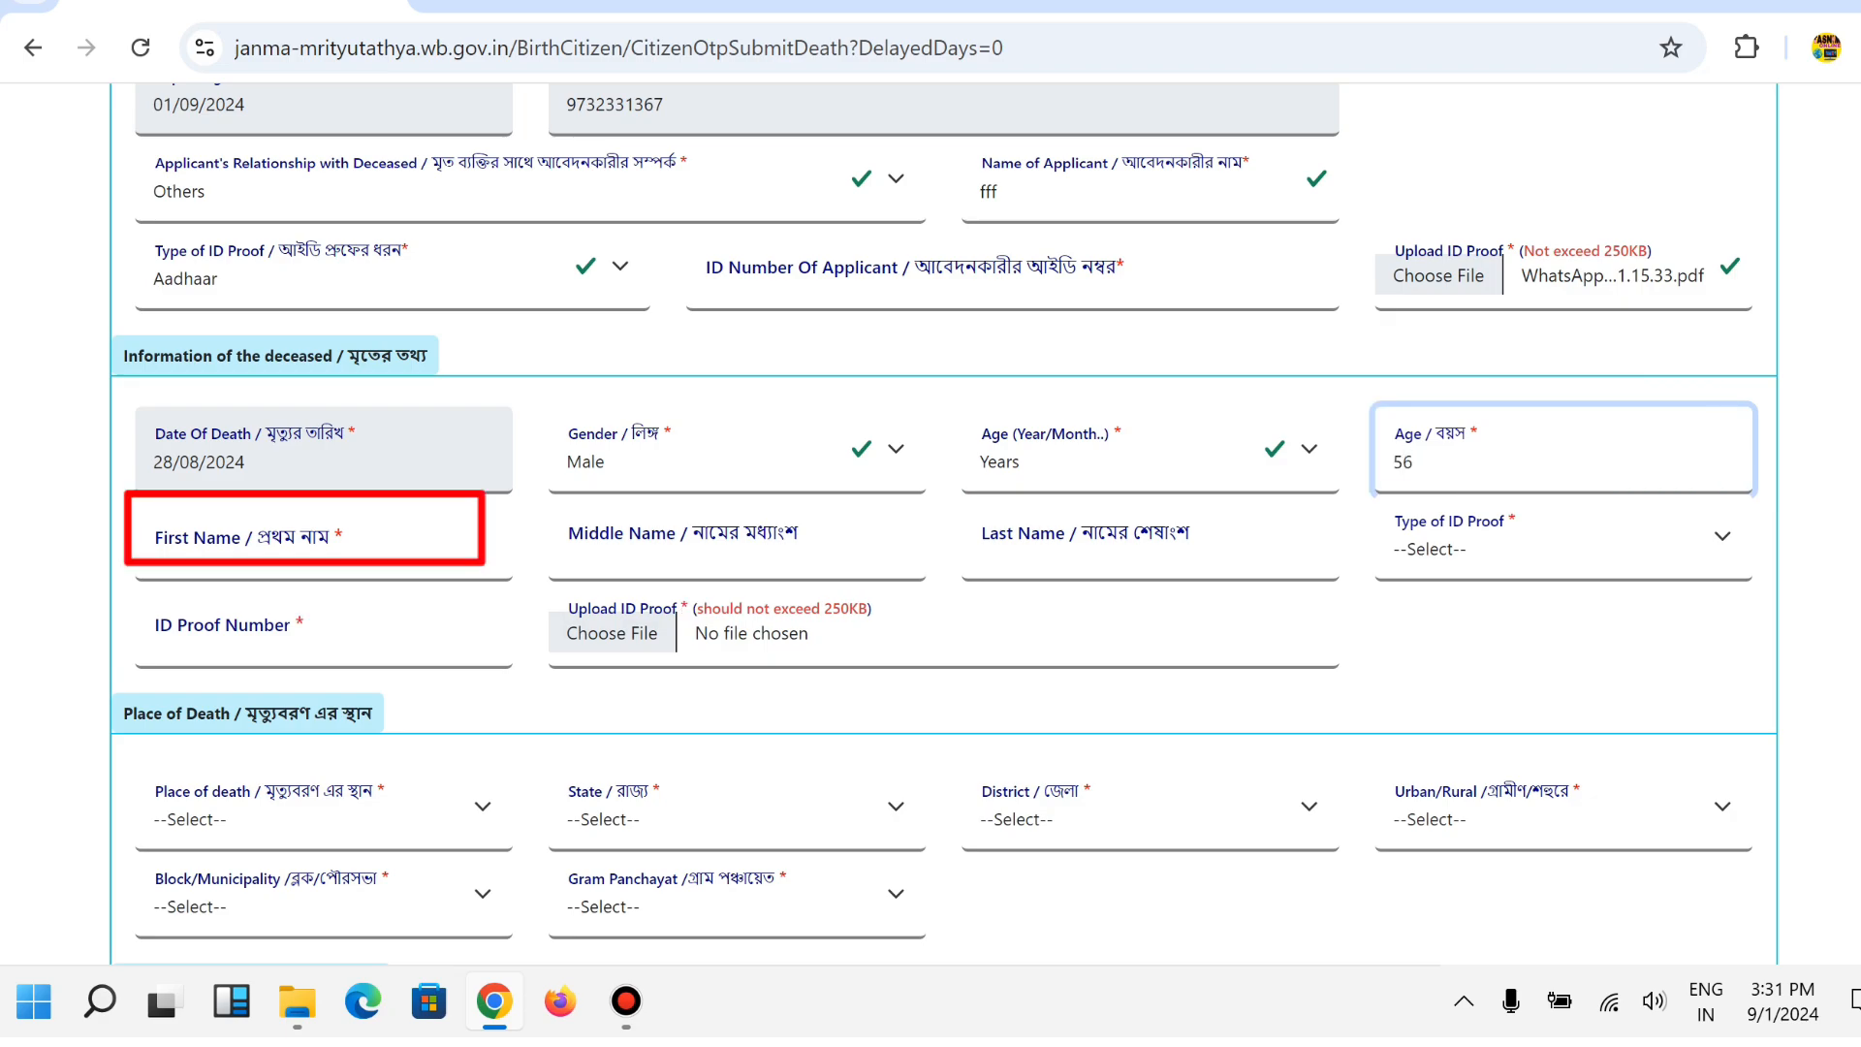
Enter the deceased's first, middle and last names.
left_click(291, 543)
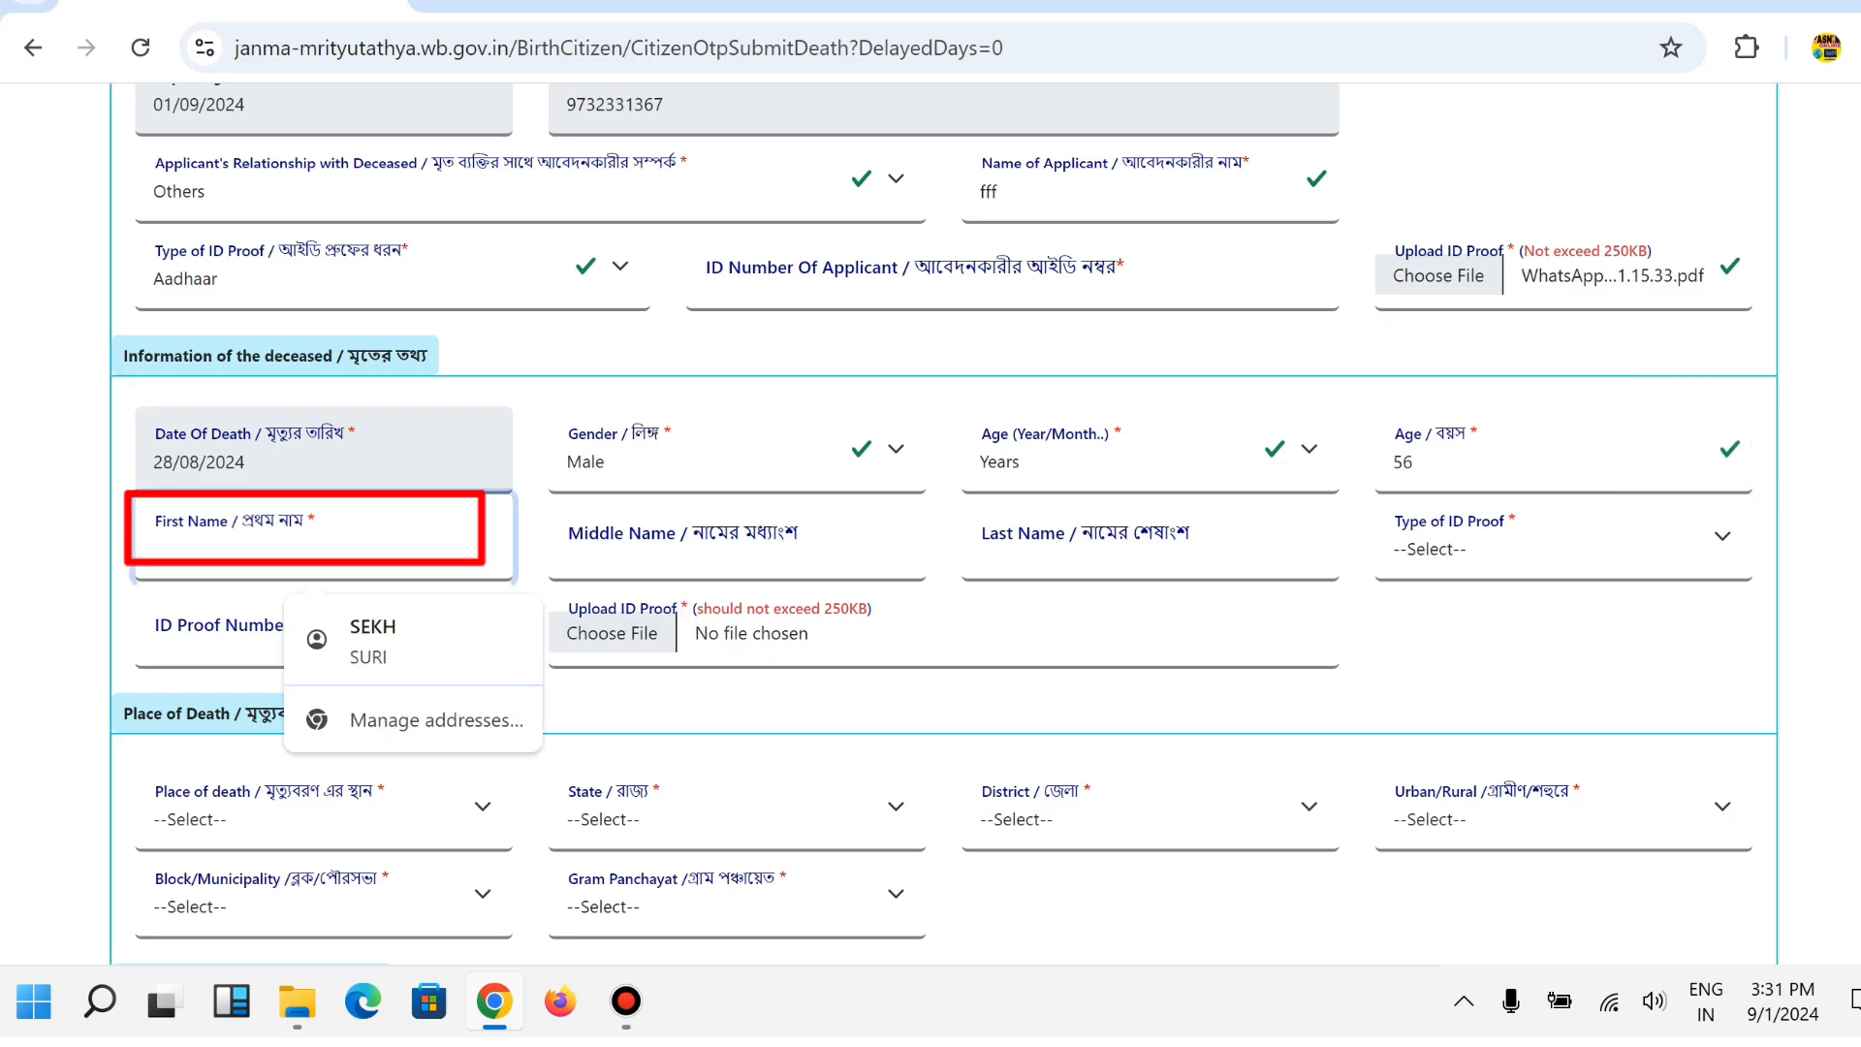
type("aggg")
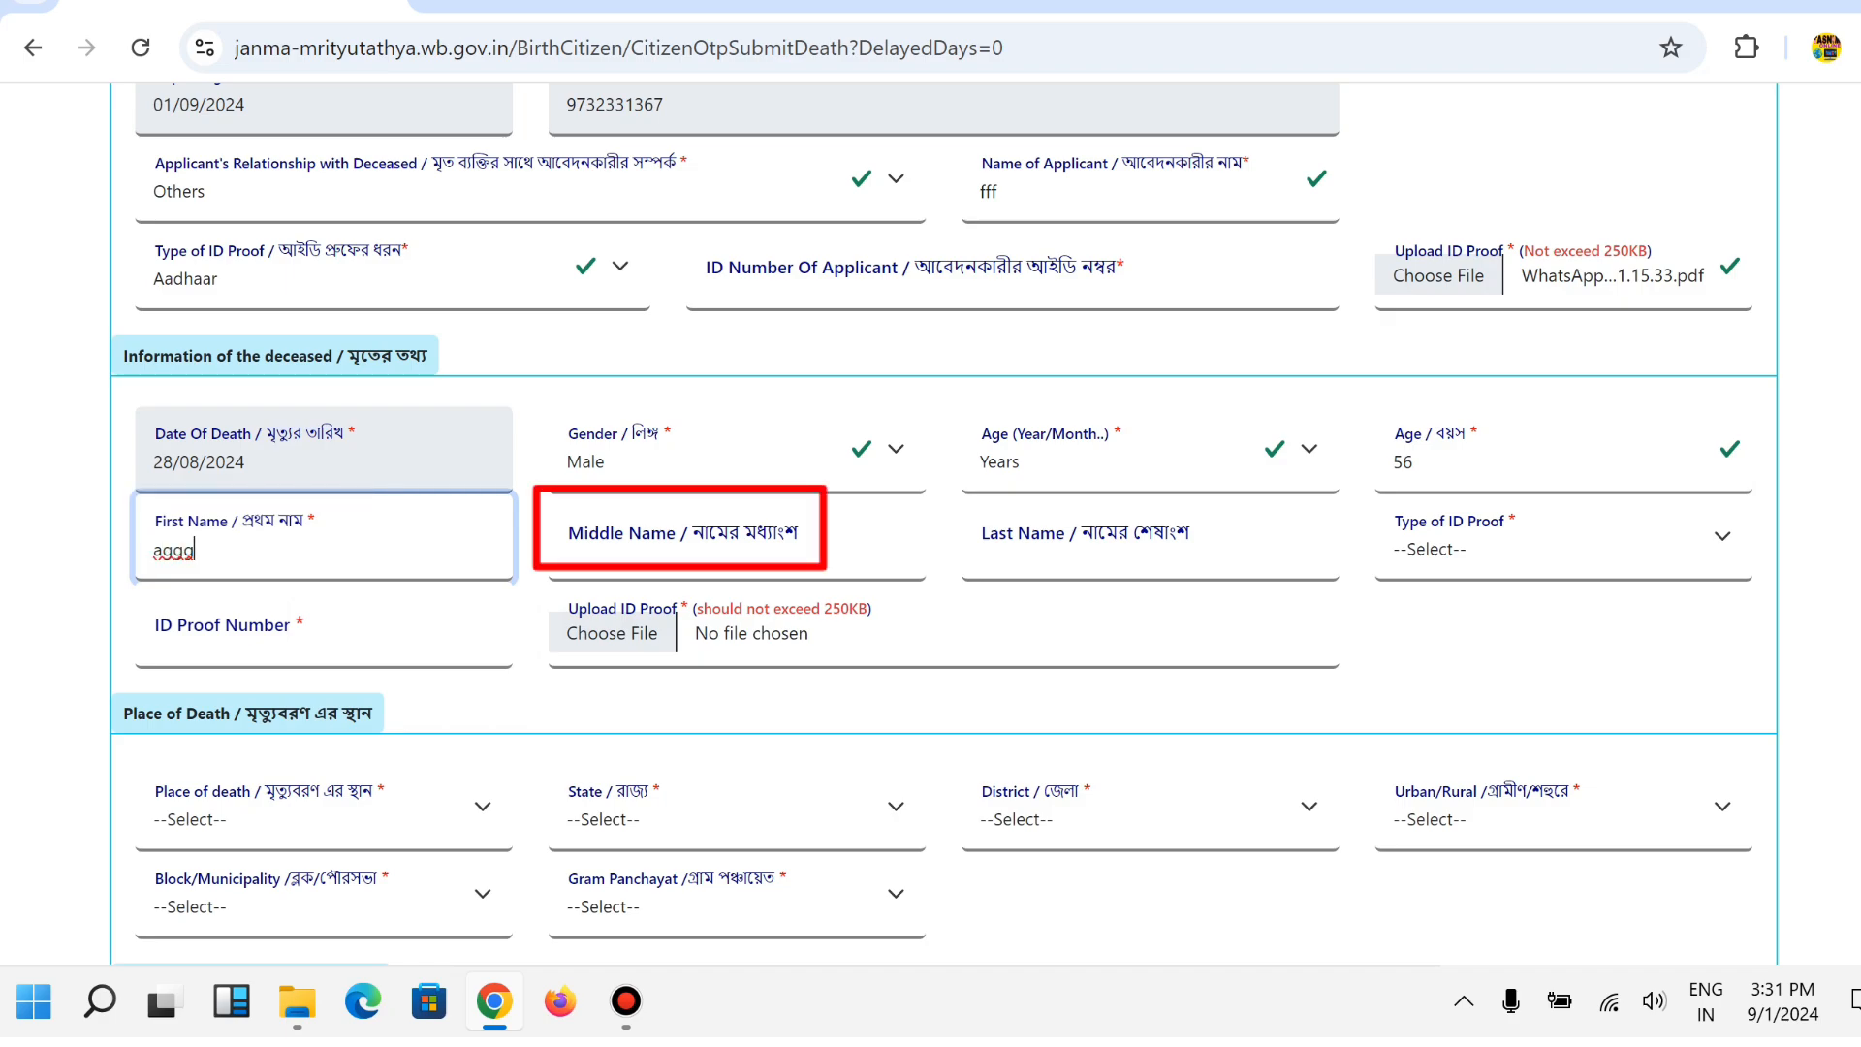
left_click(679, 550)
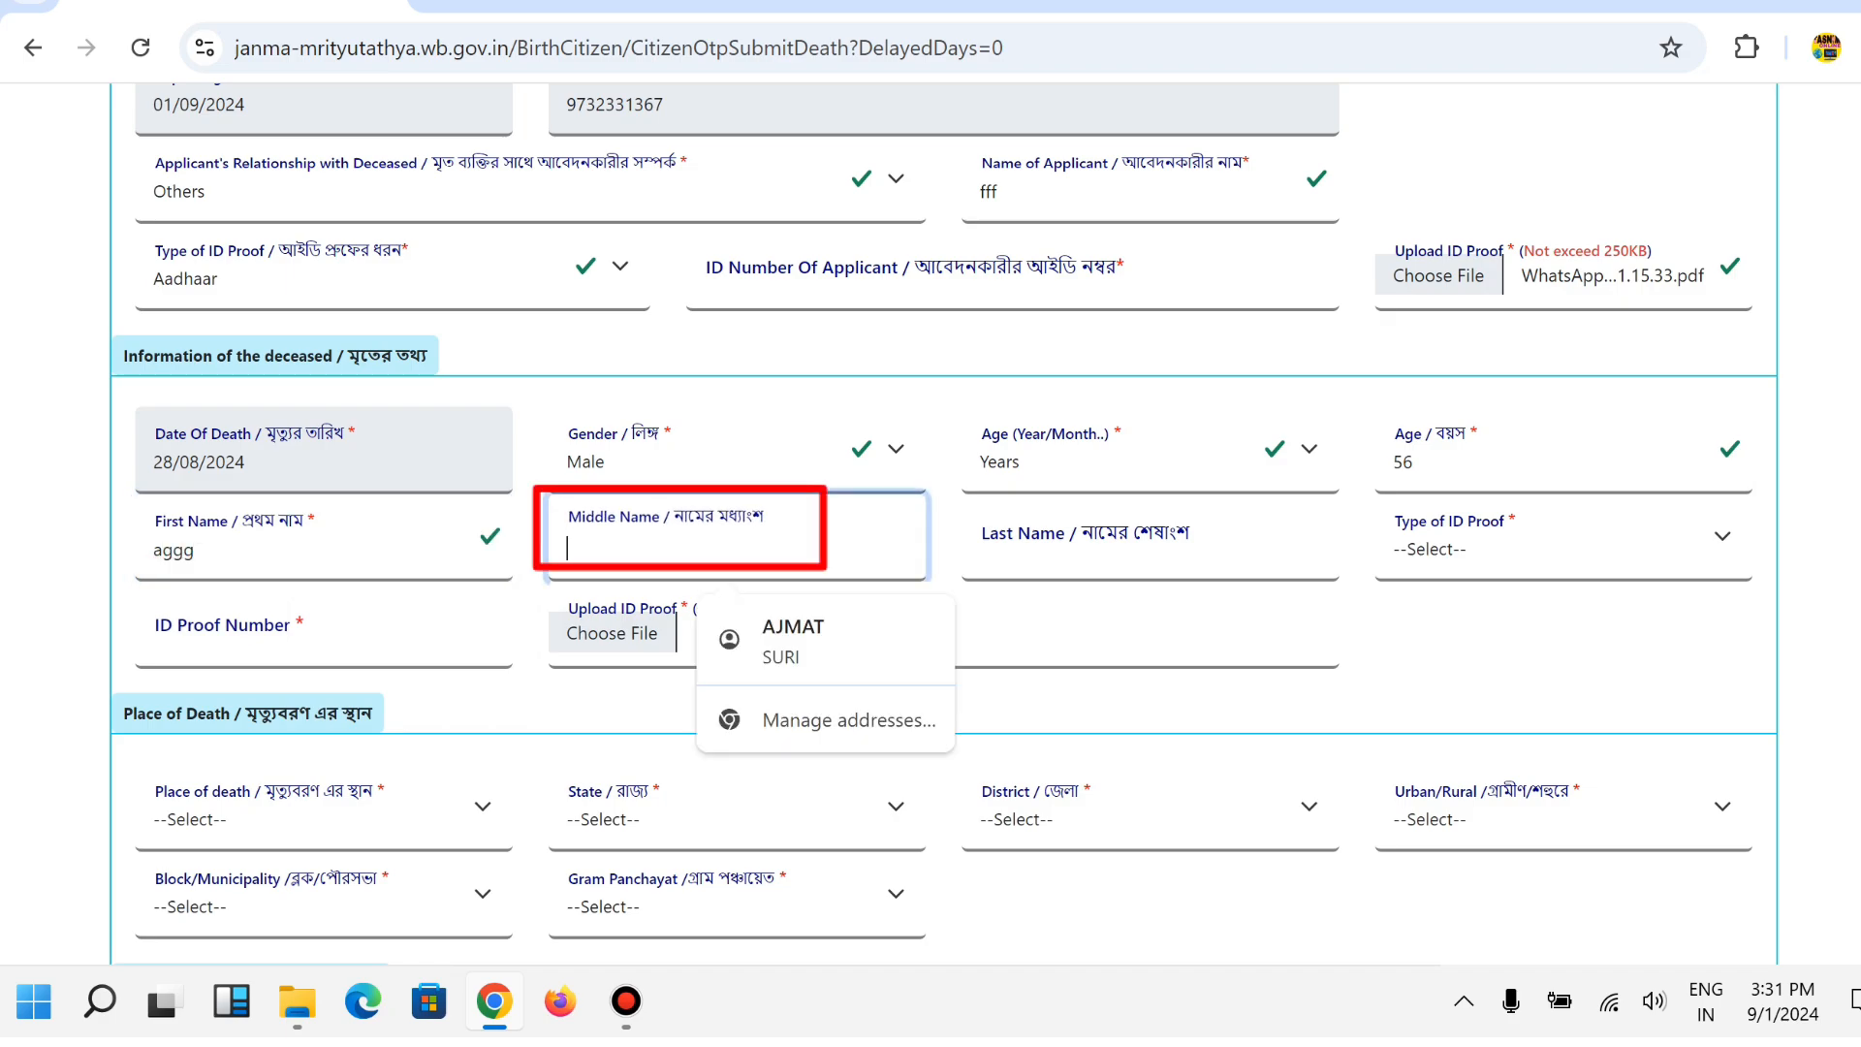
type("ggg")
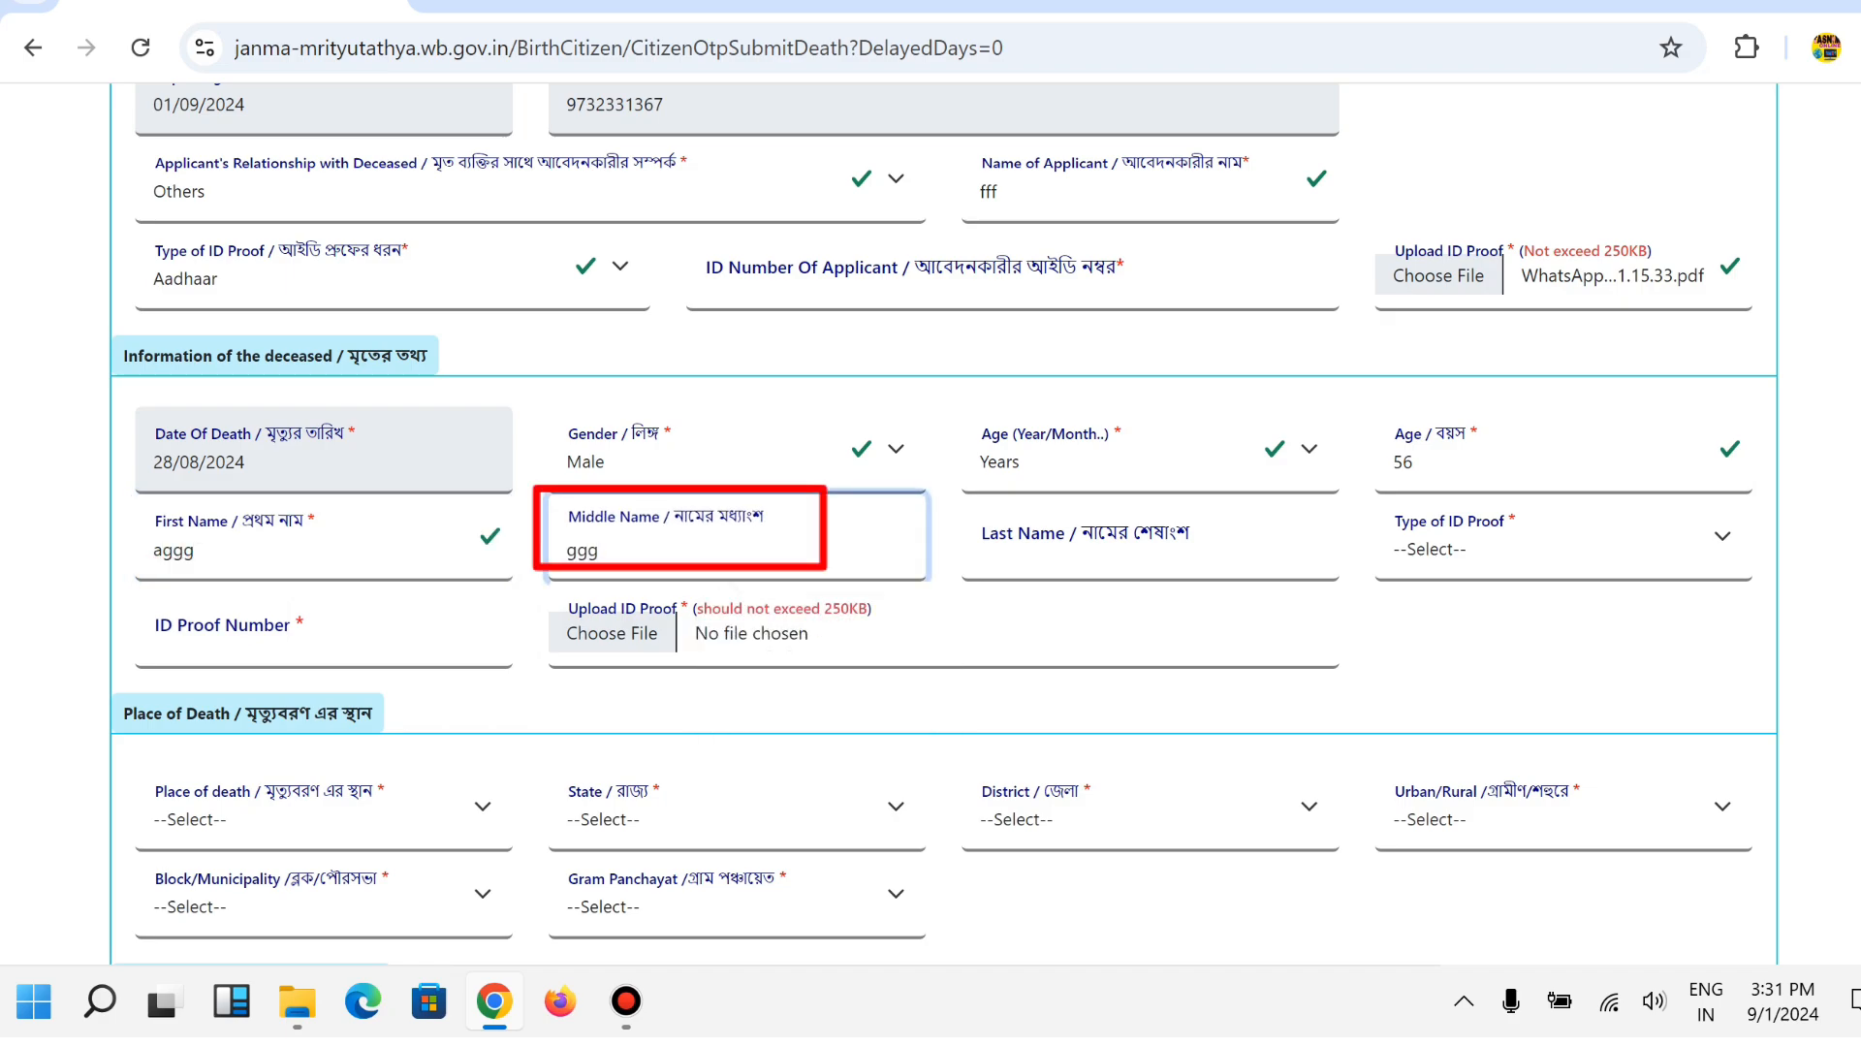
left_click(1115, 549)
type("jjj")
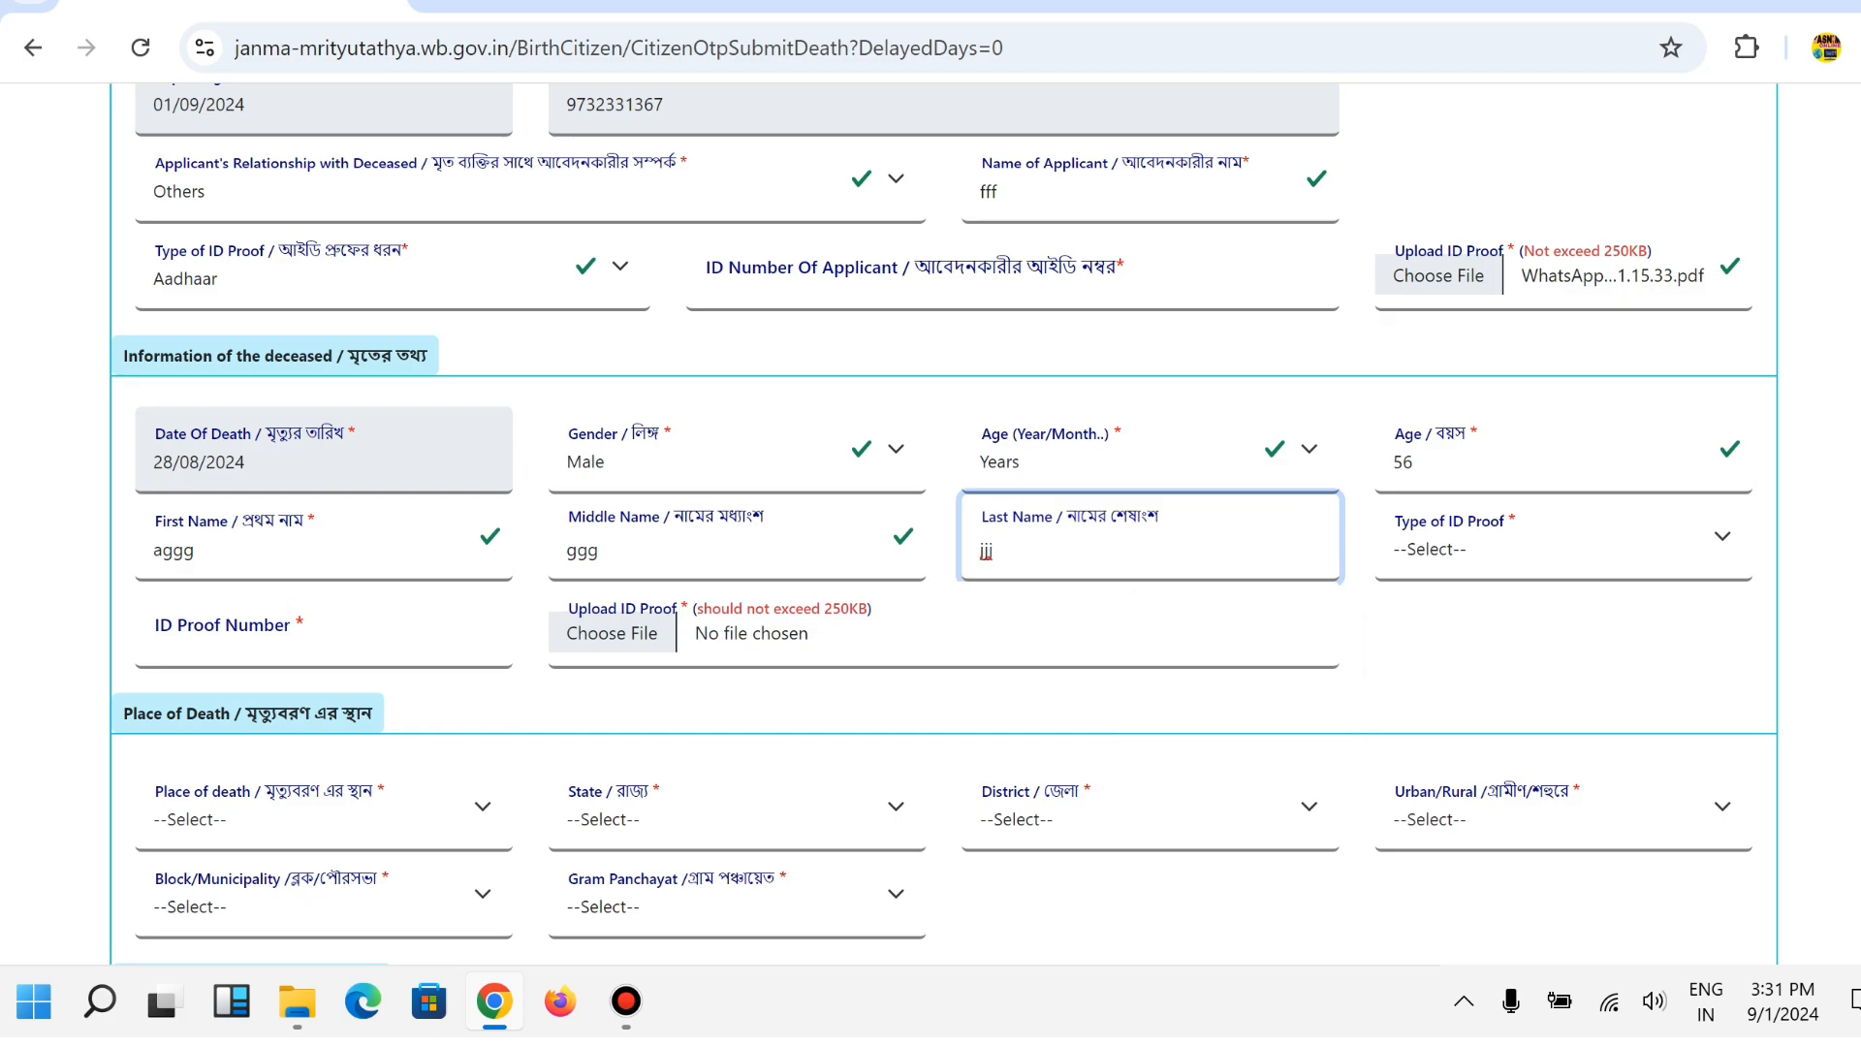
Set the deceased's ID proof type to Aadhaar and enter the Aadhaar number.
key("Tab")
key("alt+Down")
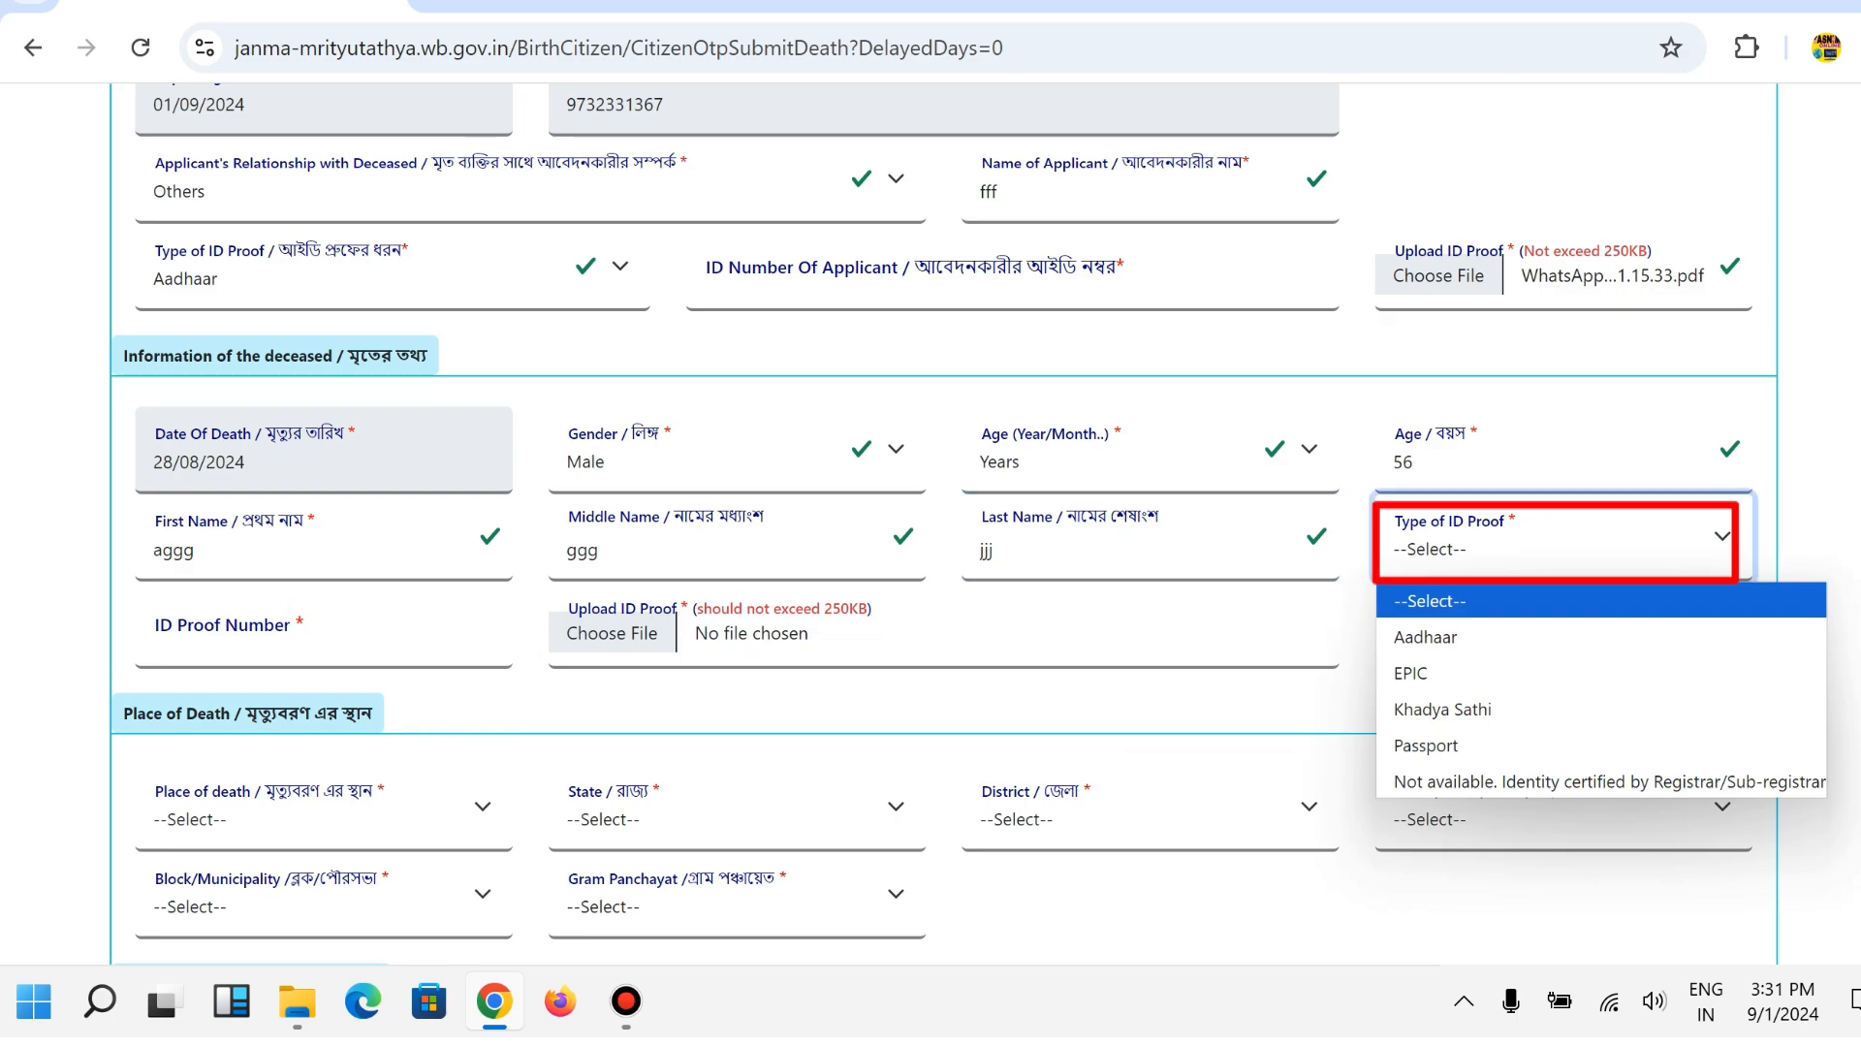
key("Down")
key("Down")
key("Down")
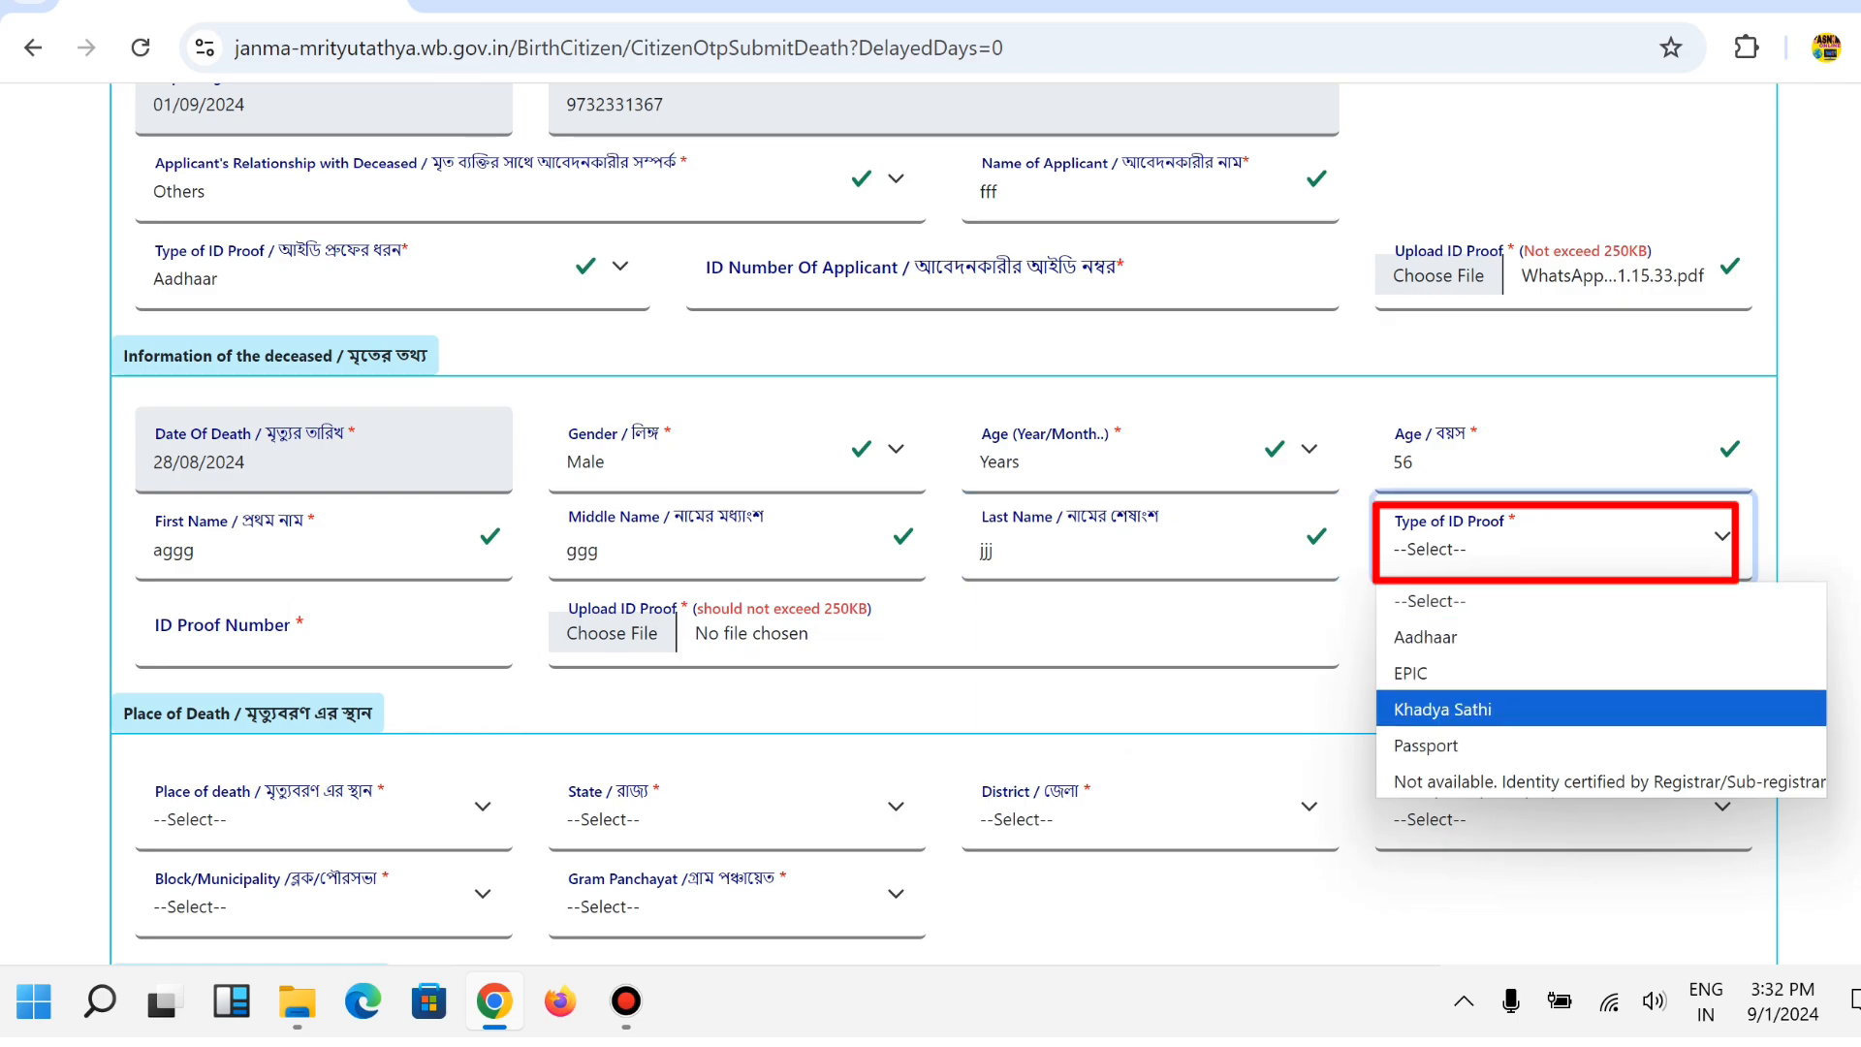
key("Down")
key("Up")
key("Up")
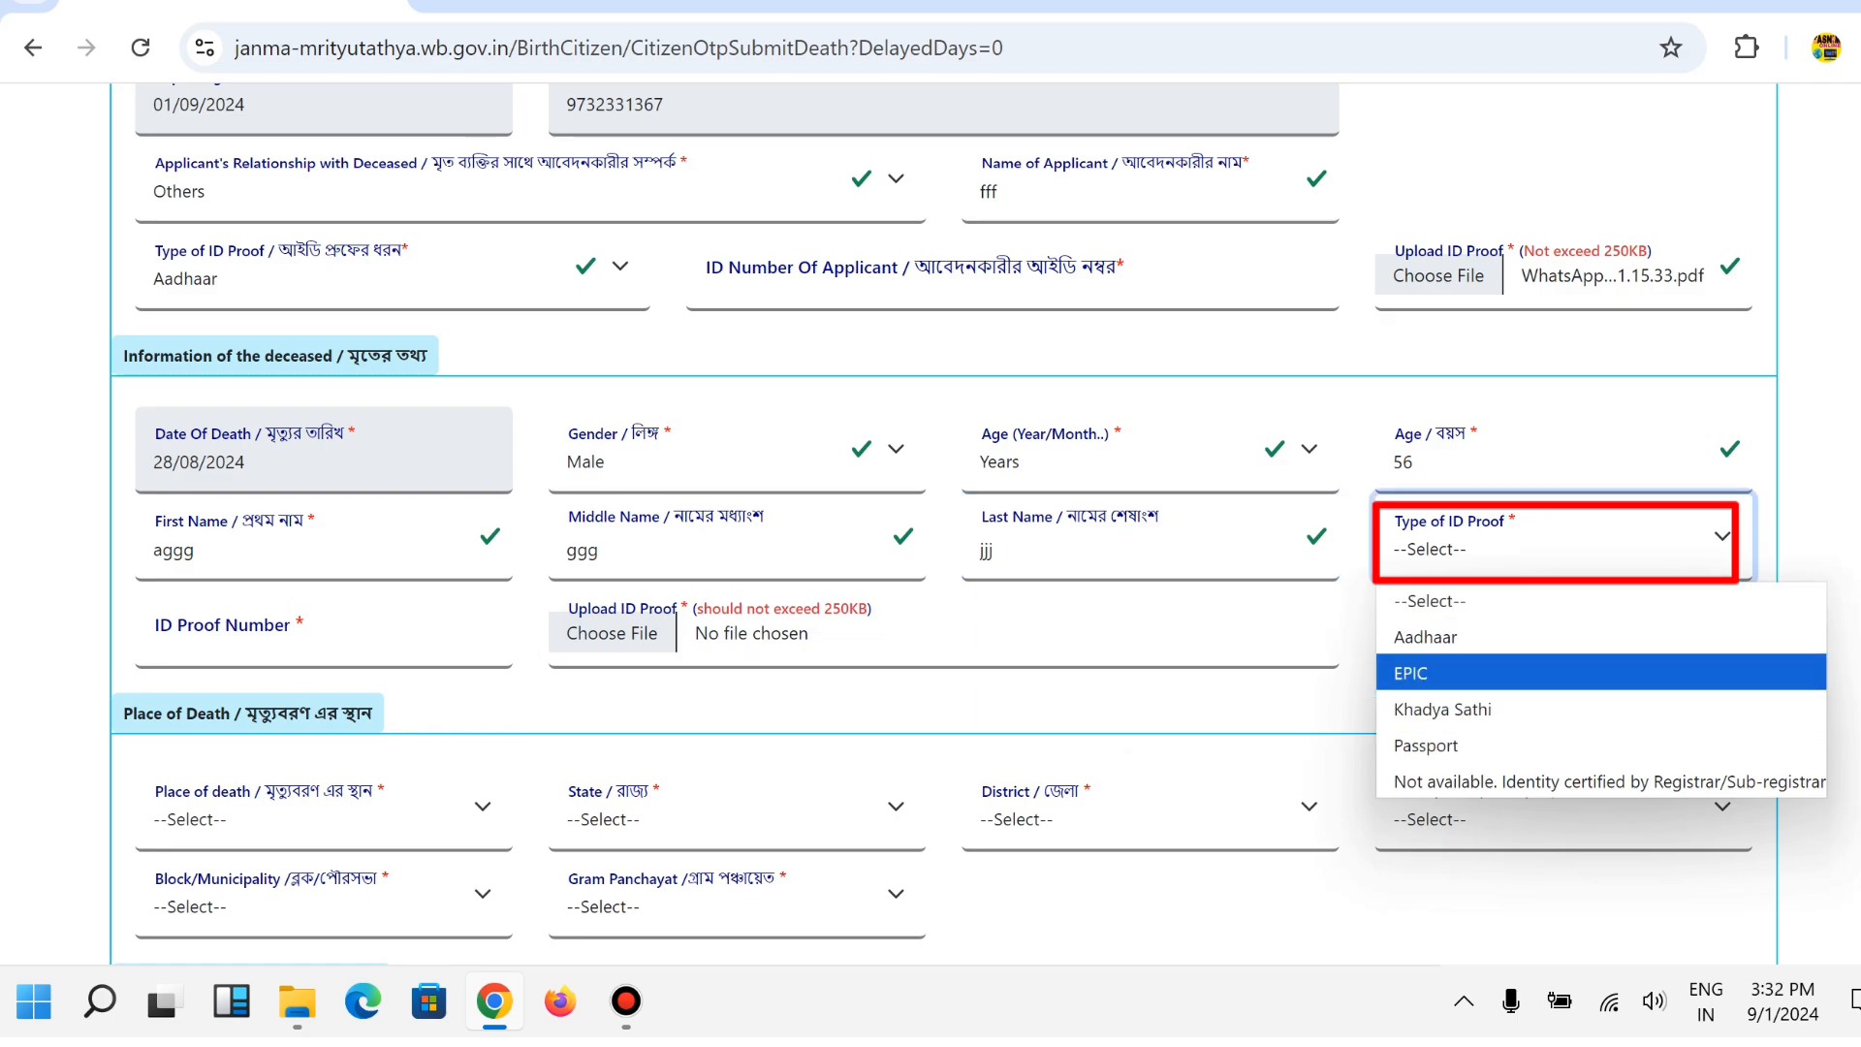
key("Up")
key("Return")
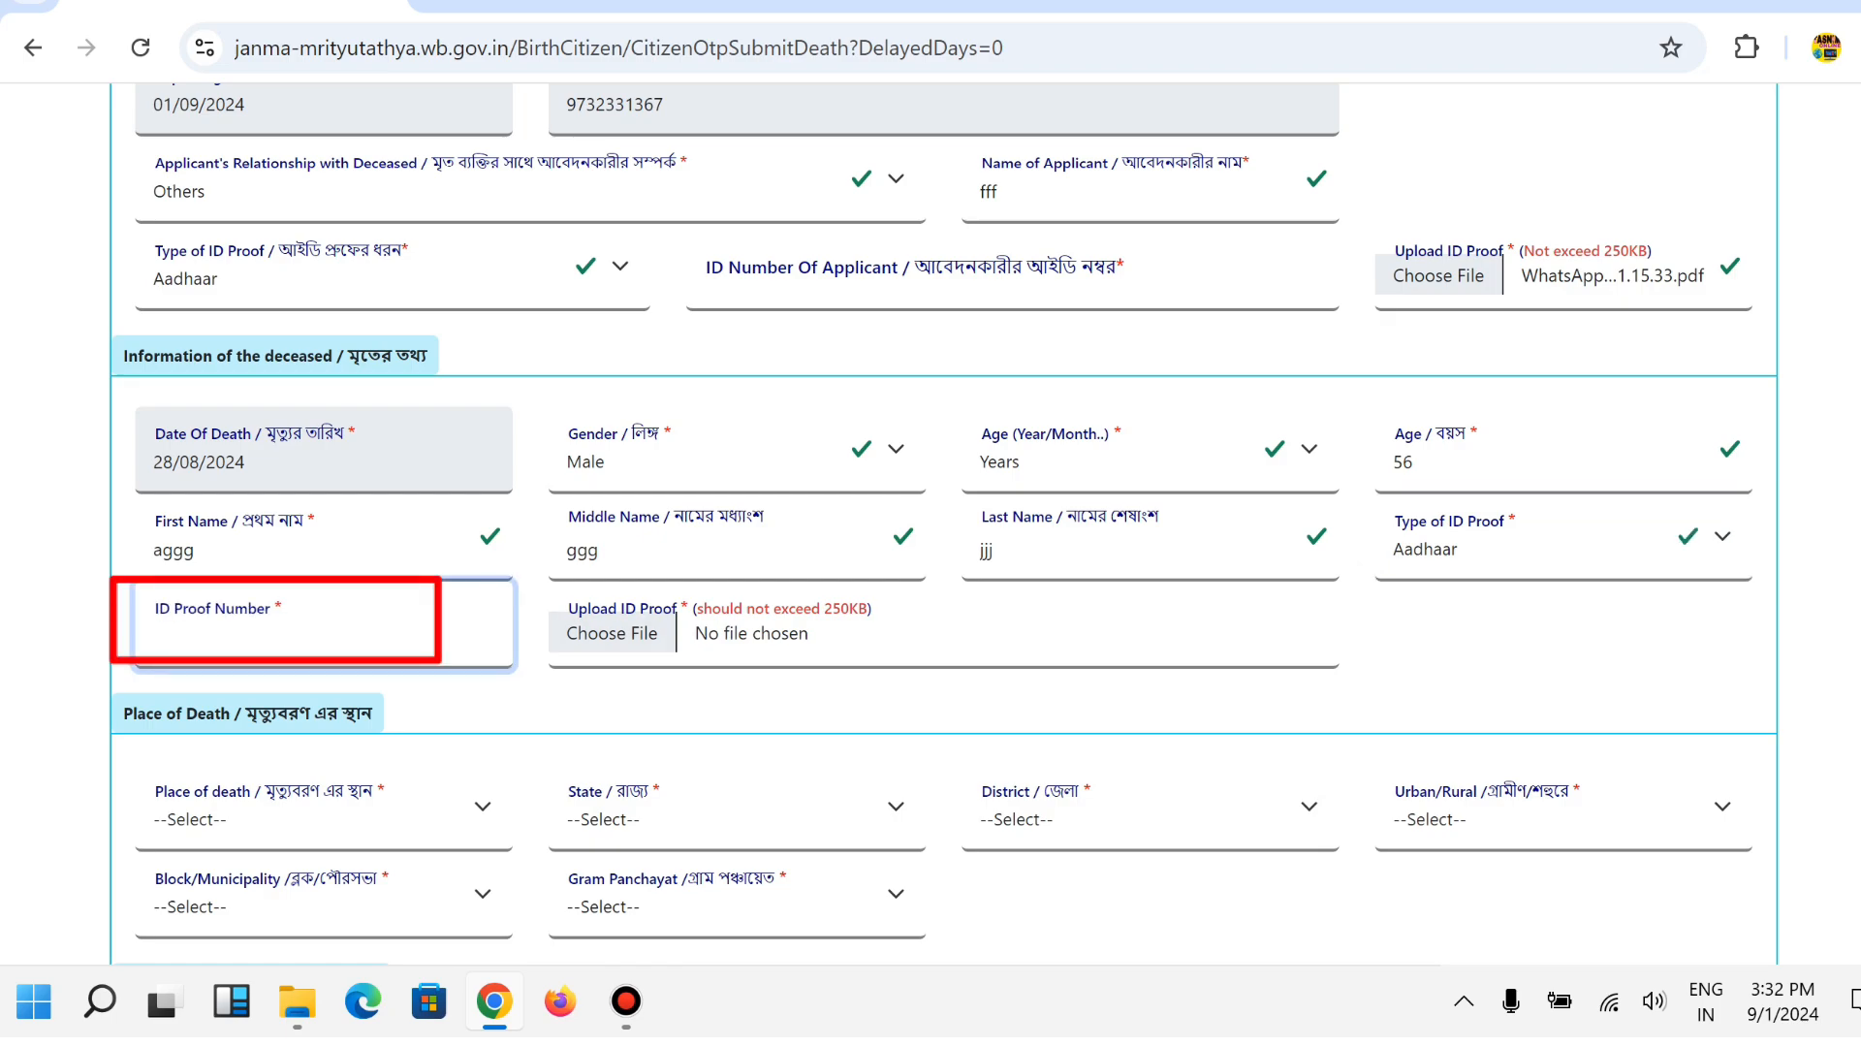
type("5656666666")
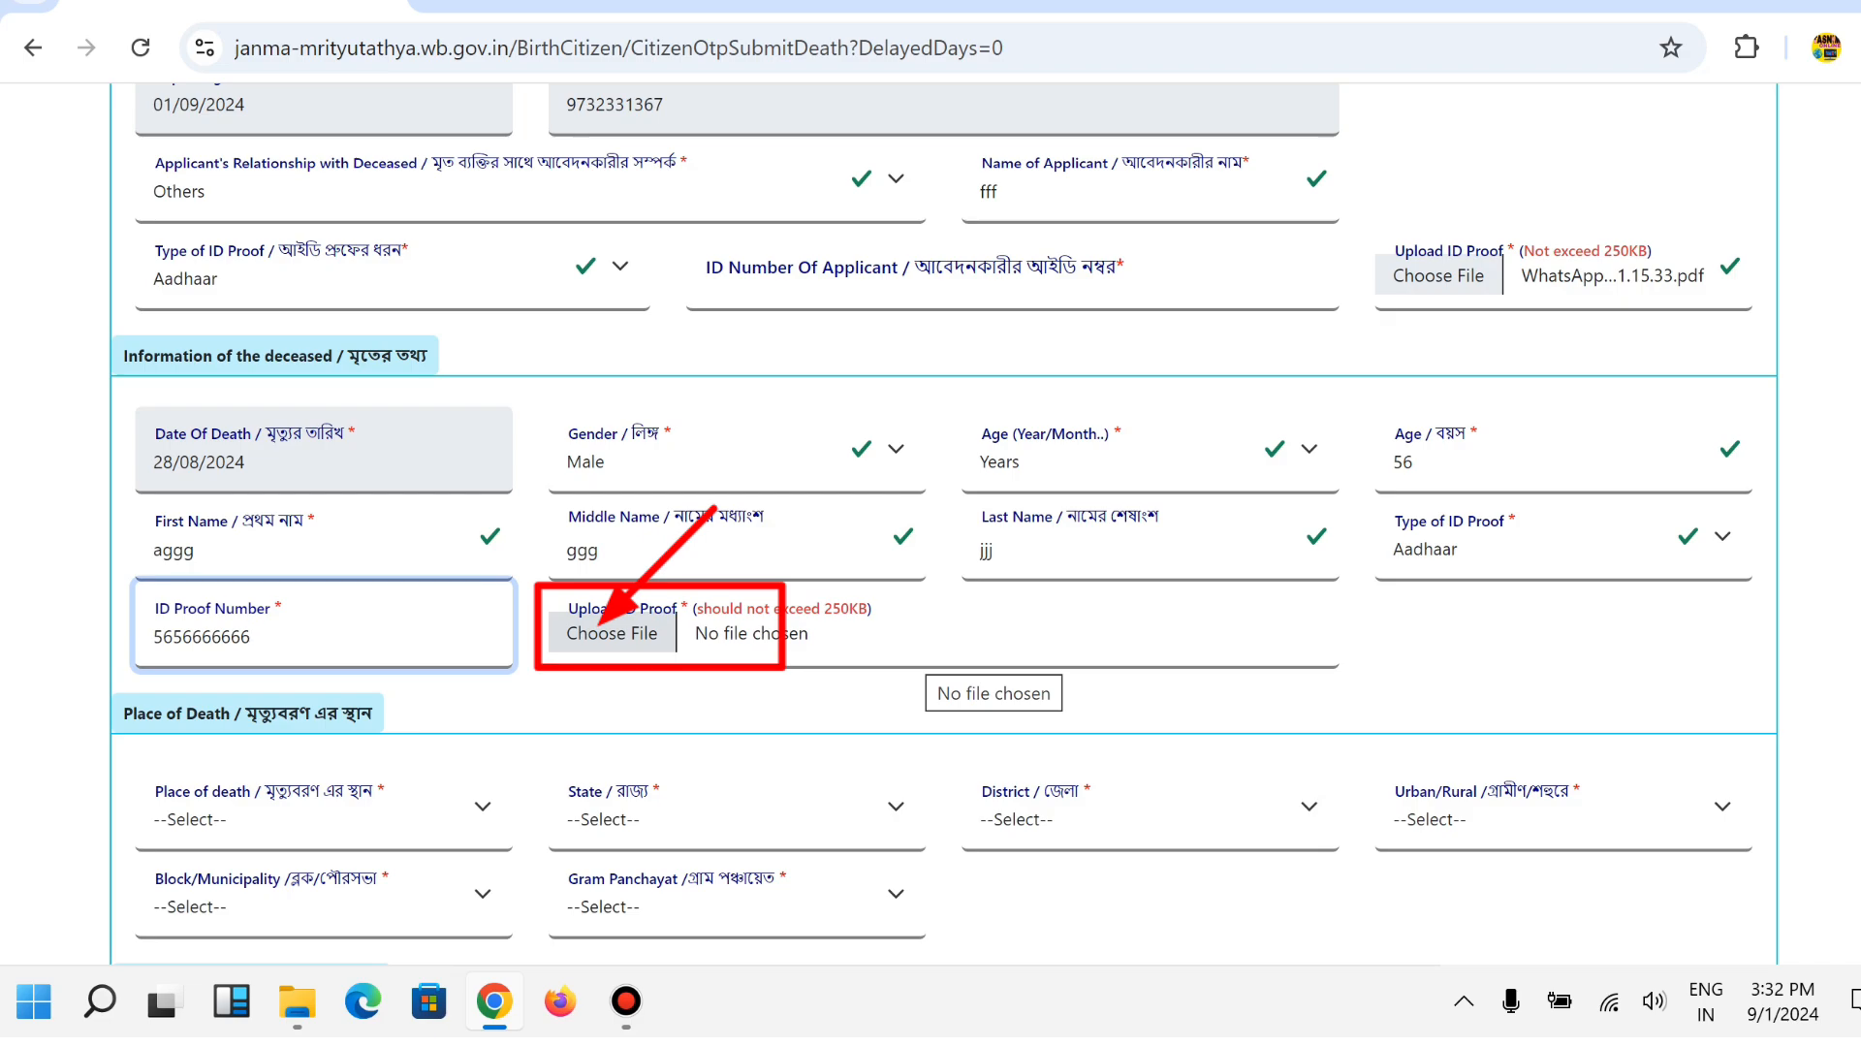
Attach WhatsApp Image 2024-07-29 at 11.15.33.pdf as the deceased's ID proof.
left_click(930, 659)
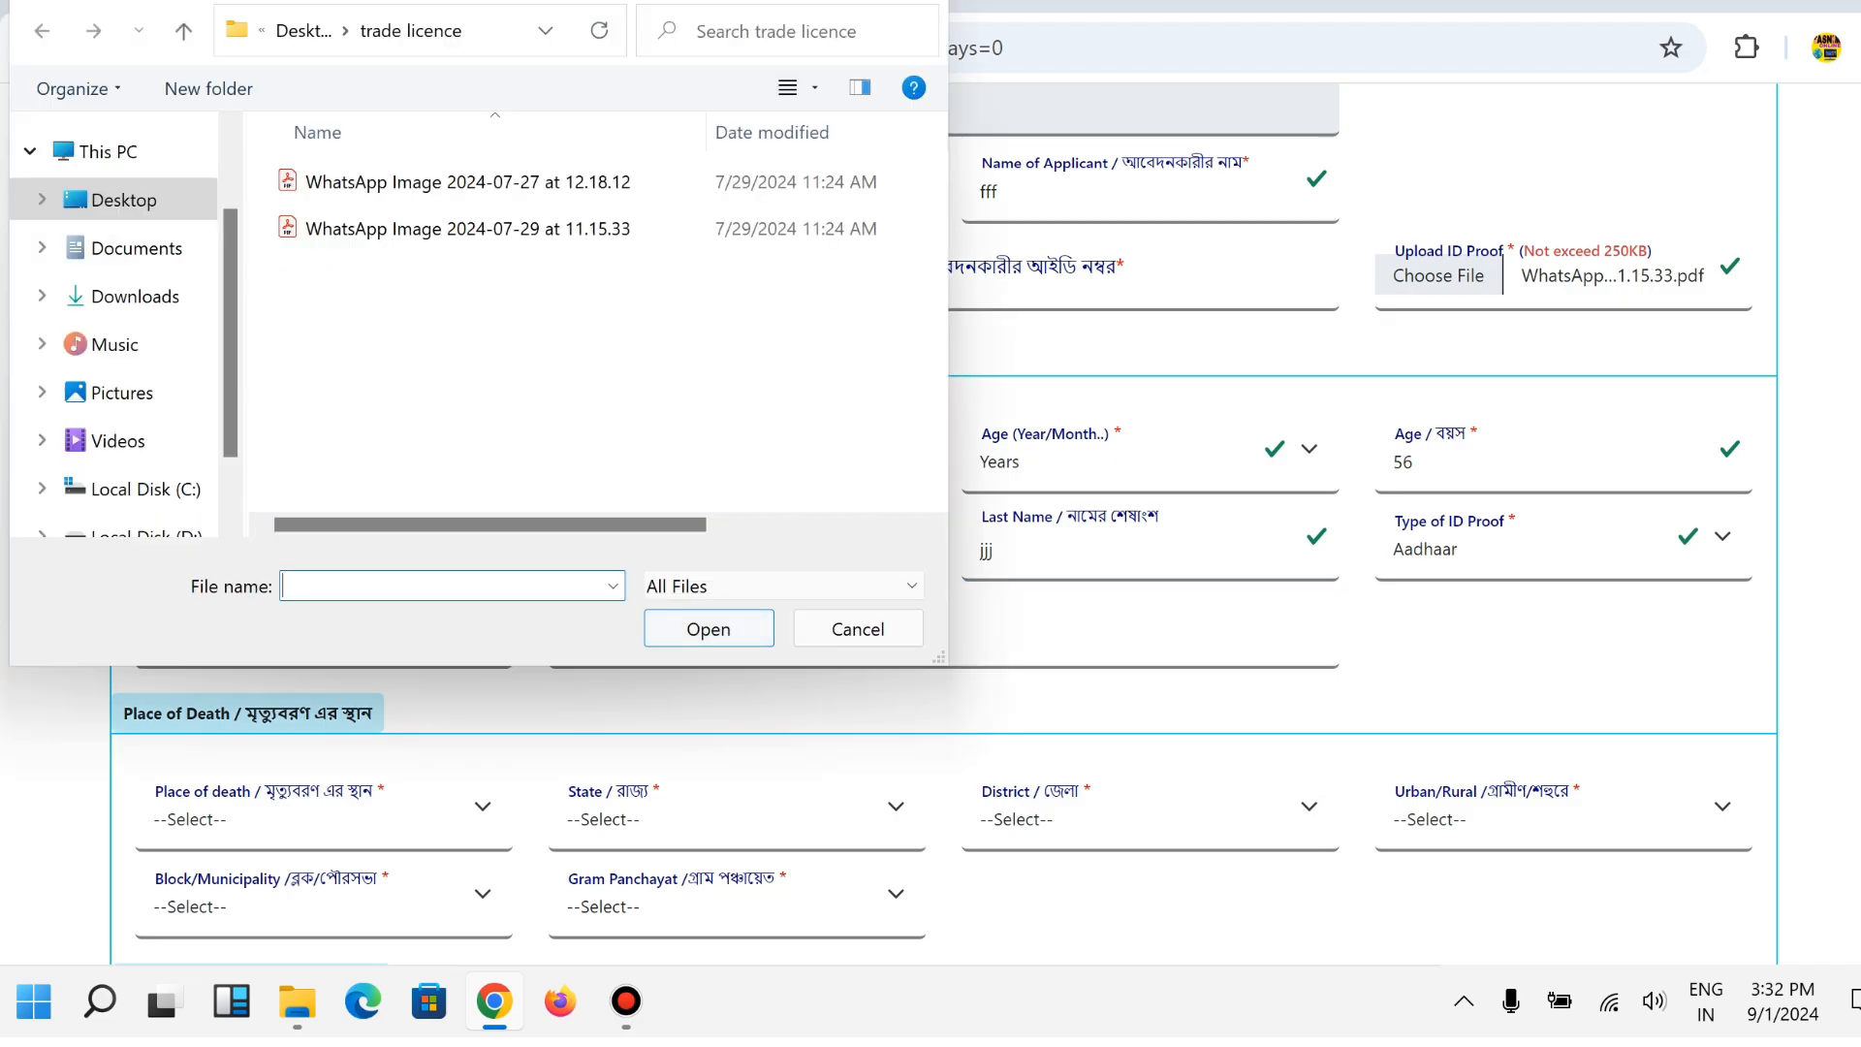
left_click(456, 232)
left_click(707, 631)
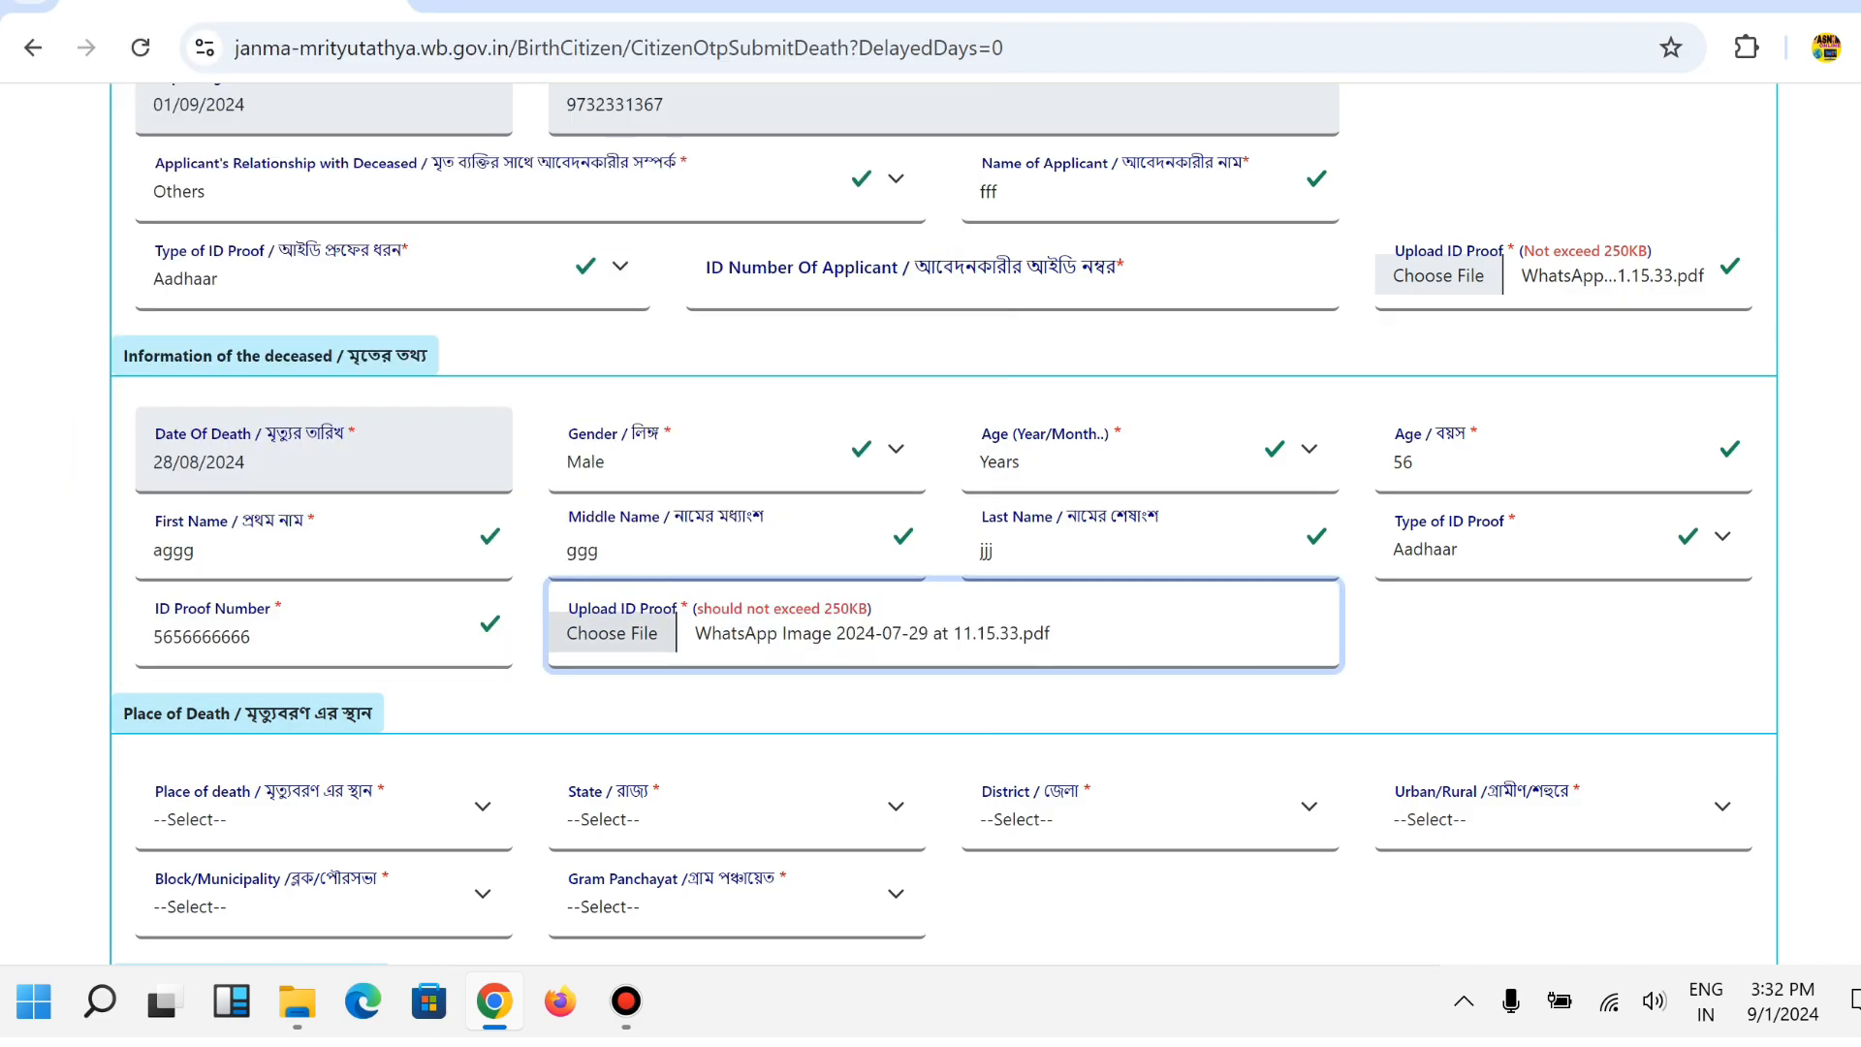
scroll(943, 524, "down", 3)
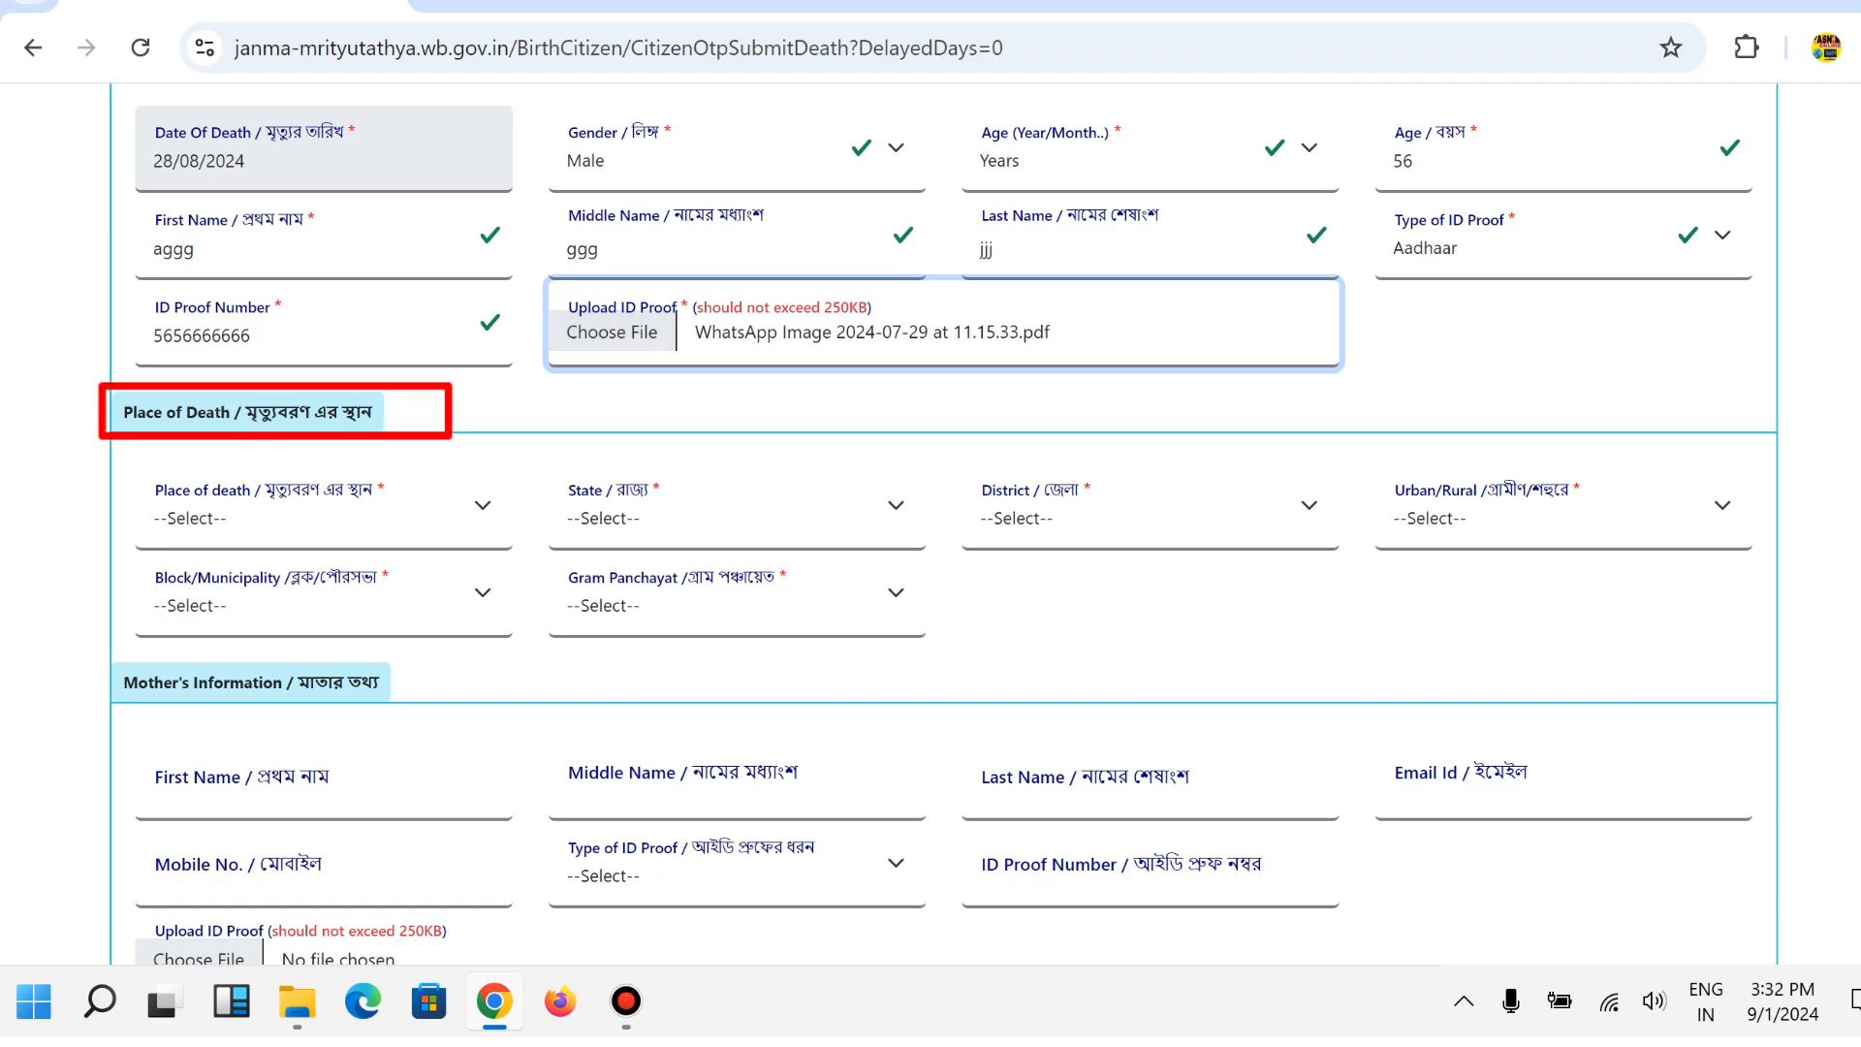
Set the place of death to Home in West Bengal, district Birbhum.
scroll(943, 510, "down", 2)
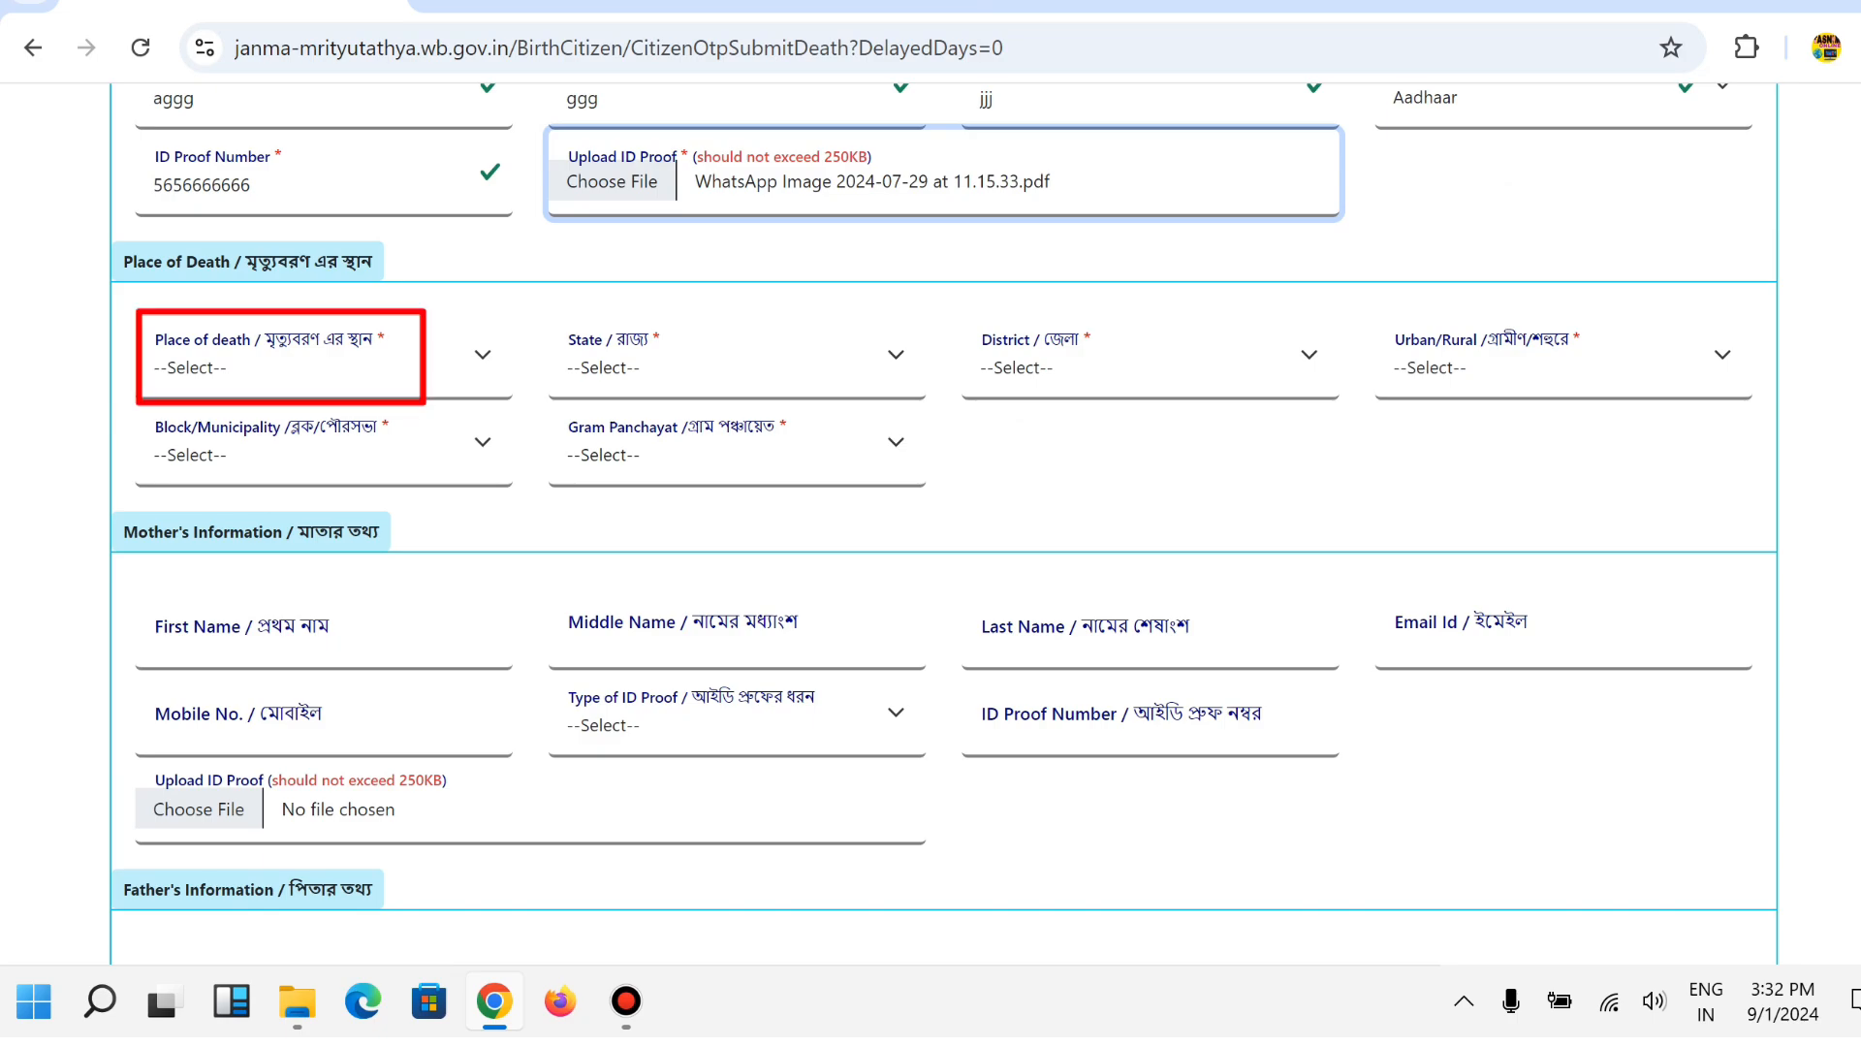
left_click(319, 359)
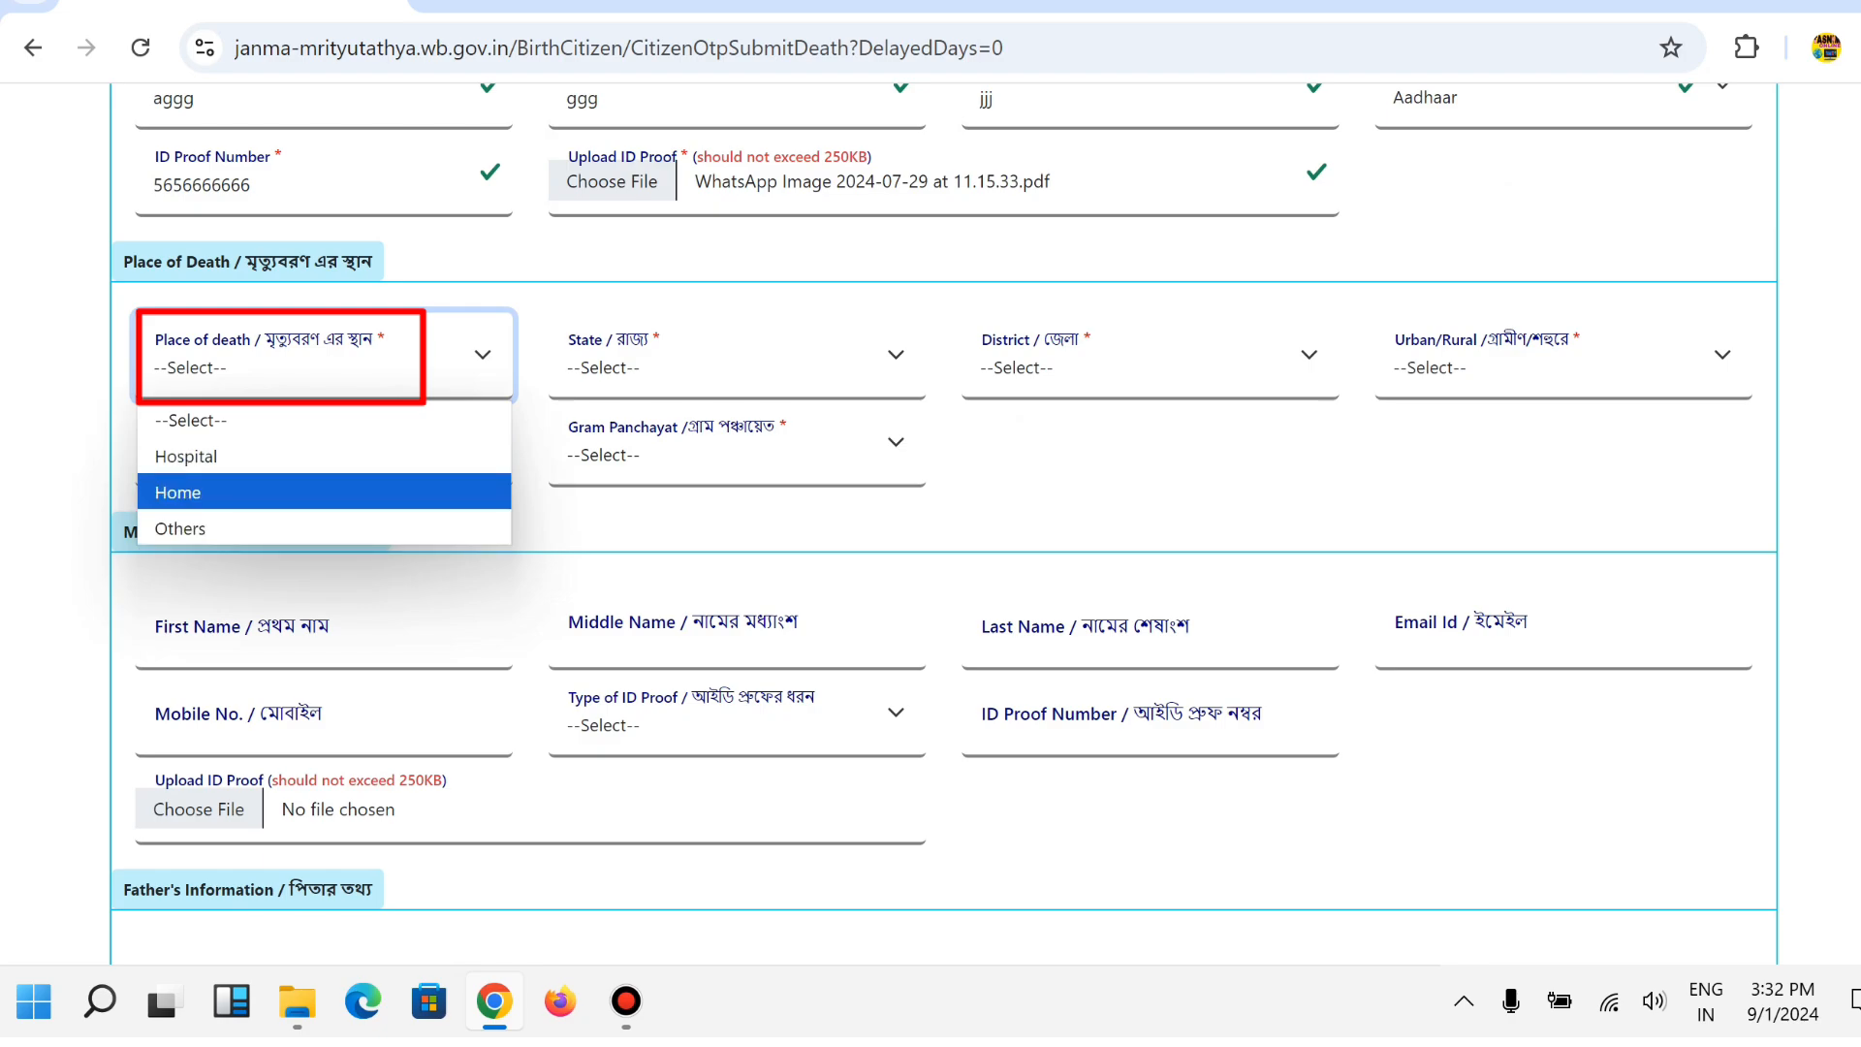
key("Return")
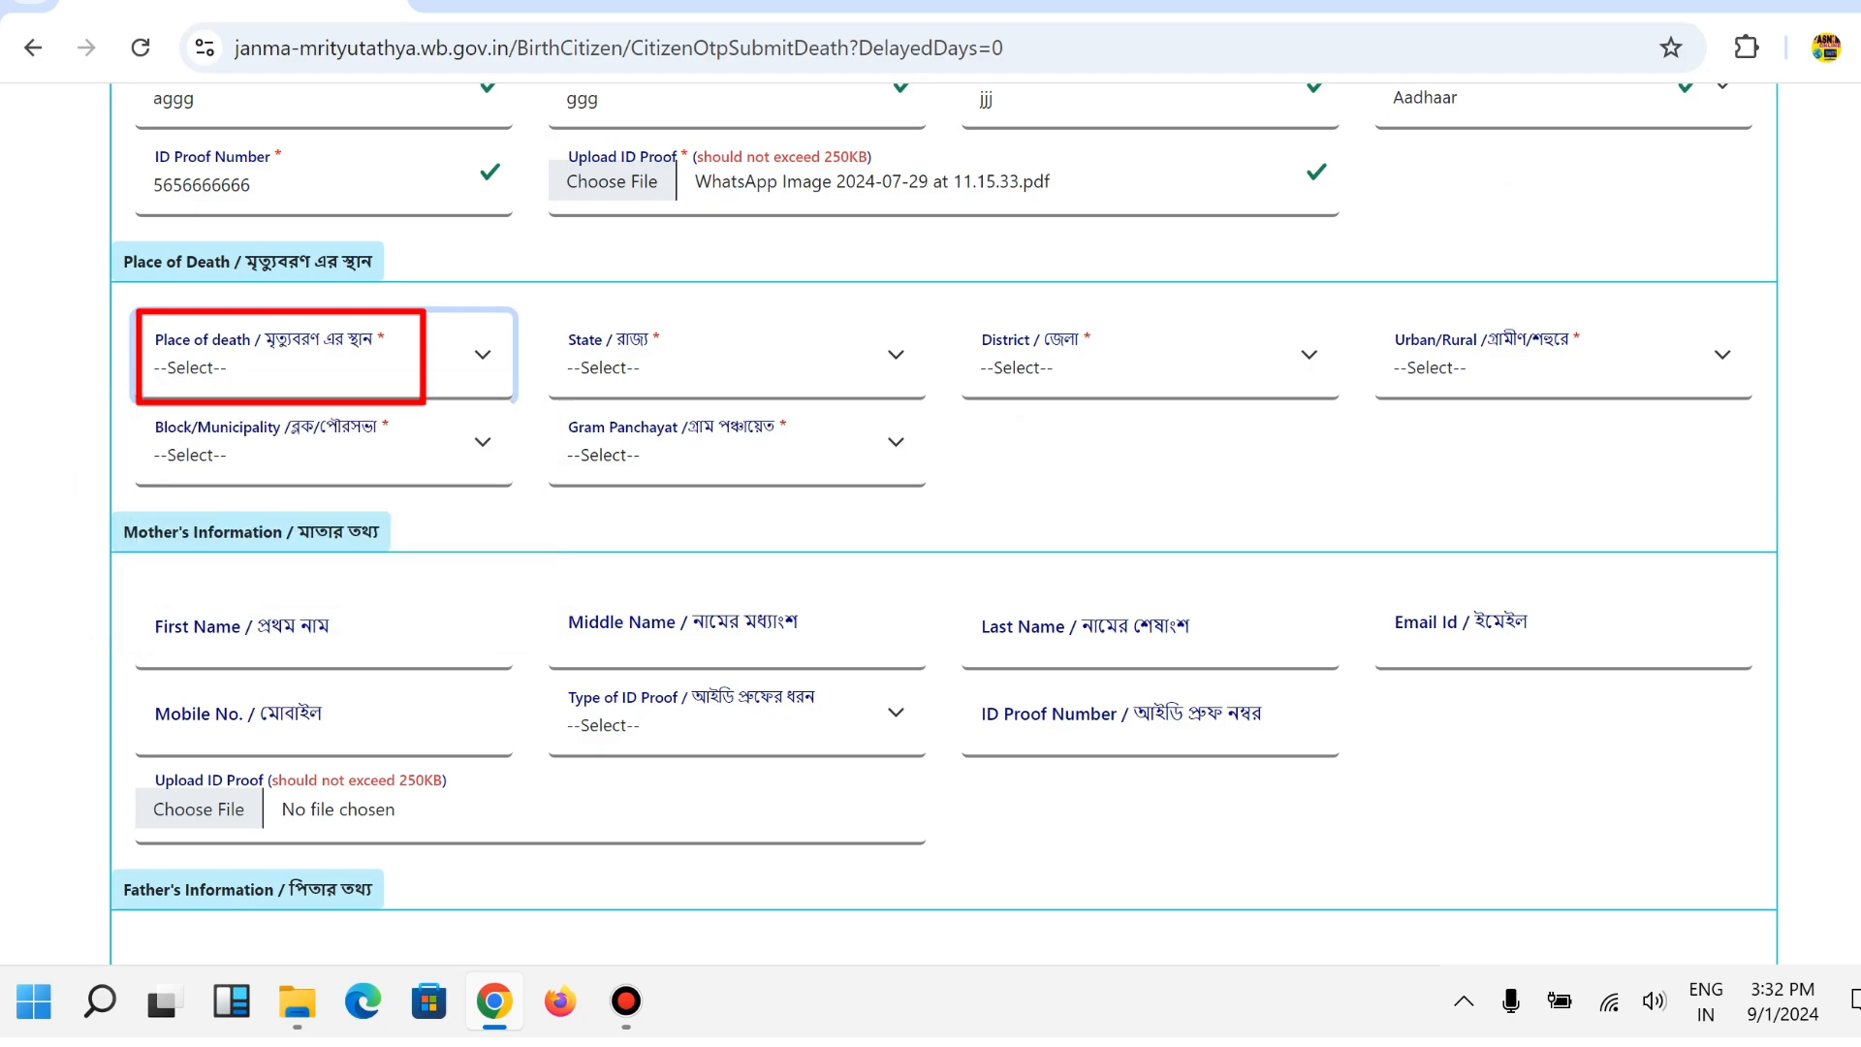
left_click(697, 367)
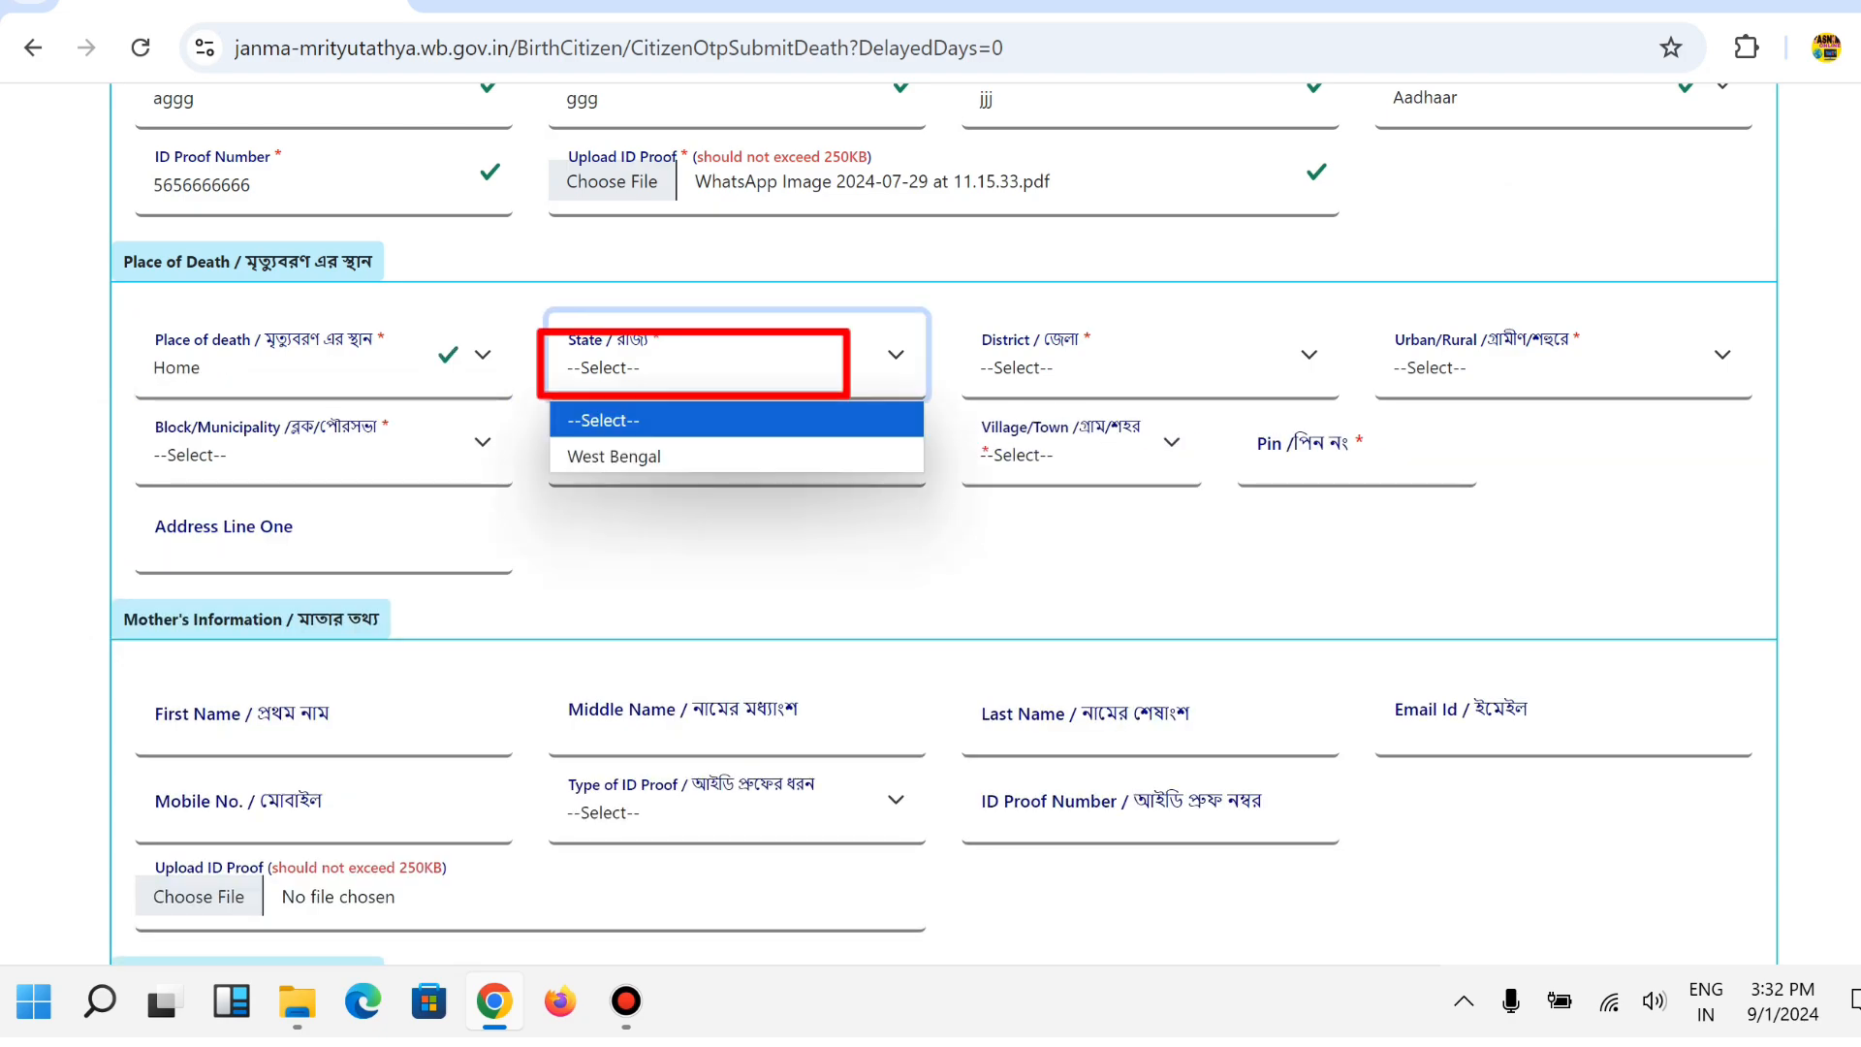
left_click(615, 449)
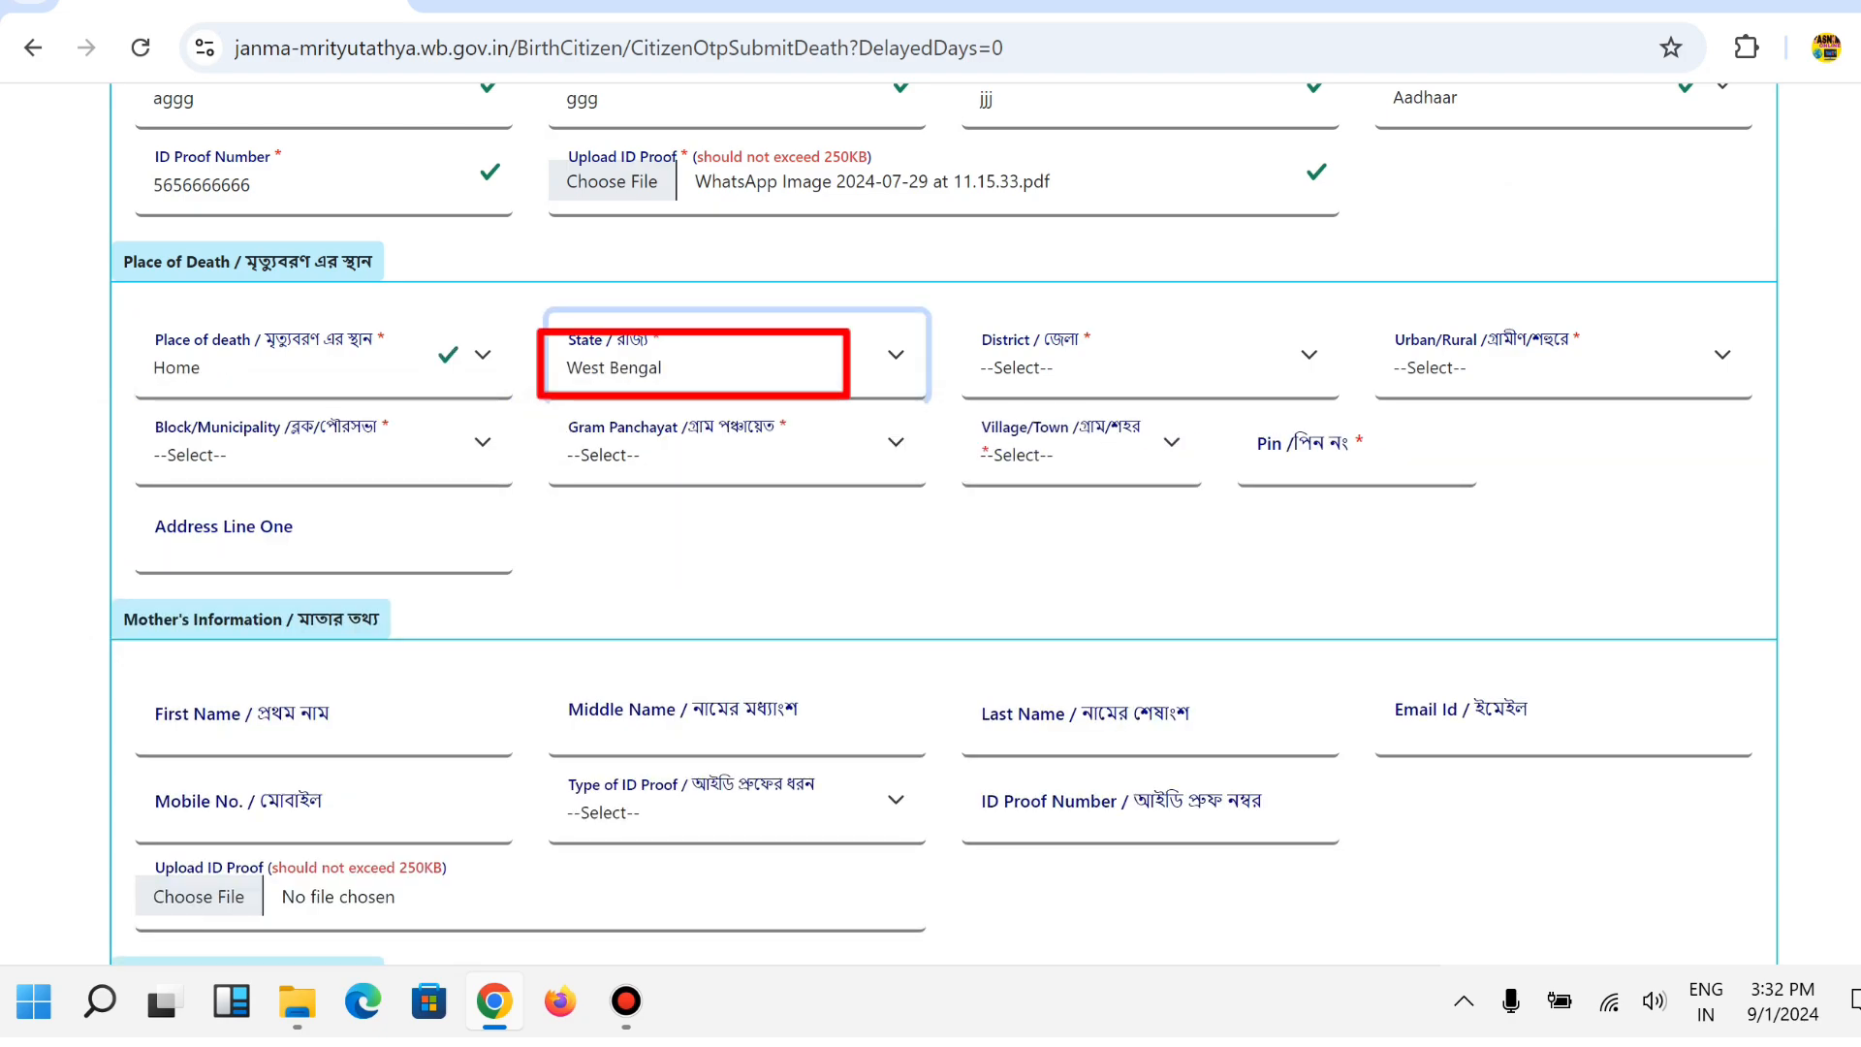
left_click(1143, 367)
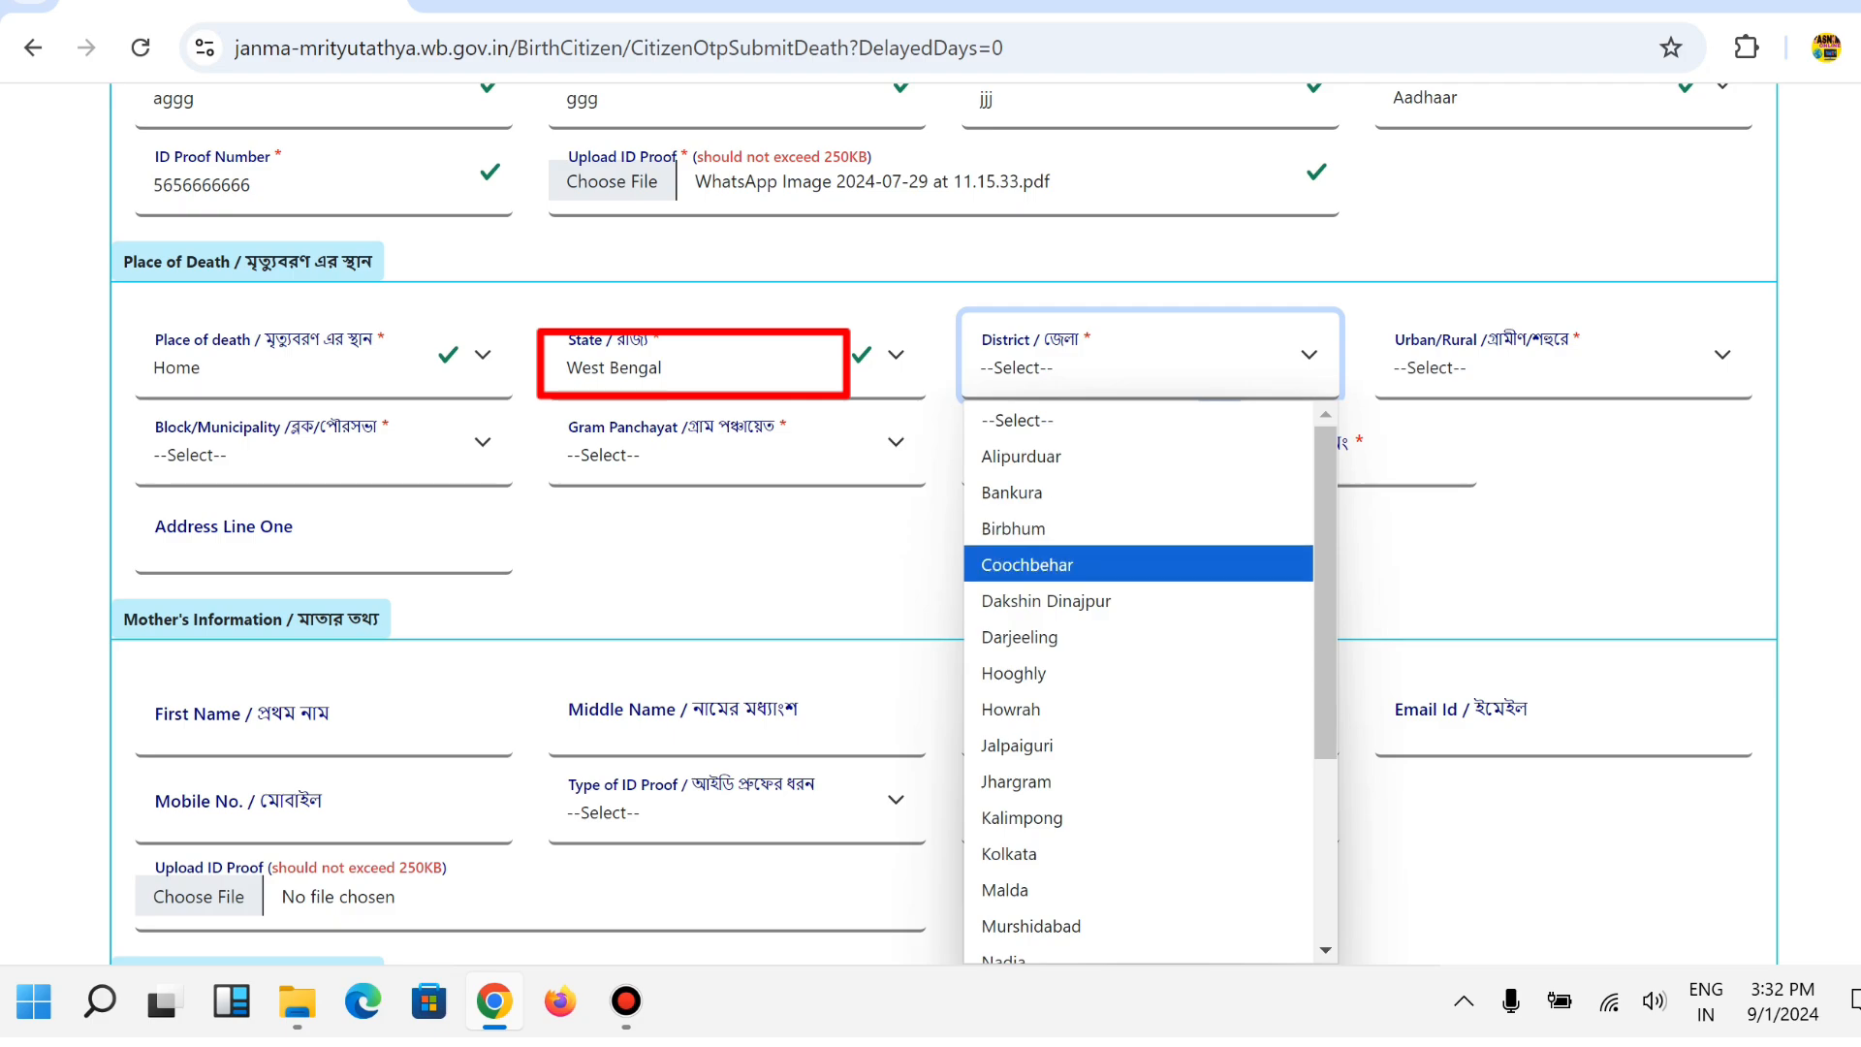
key("Up")
key("Return")
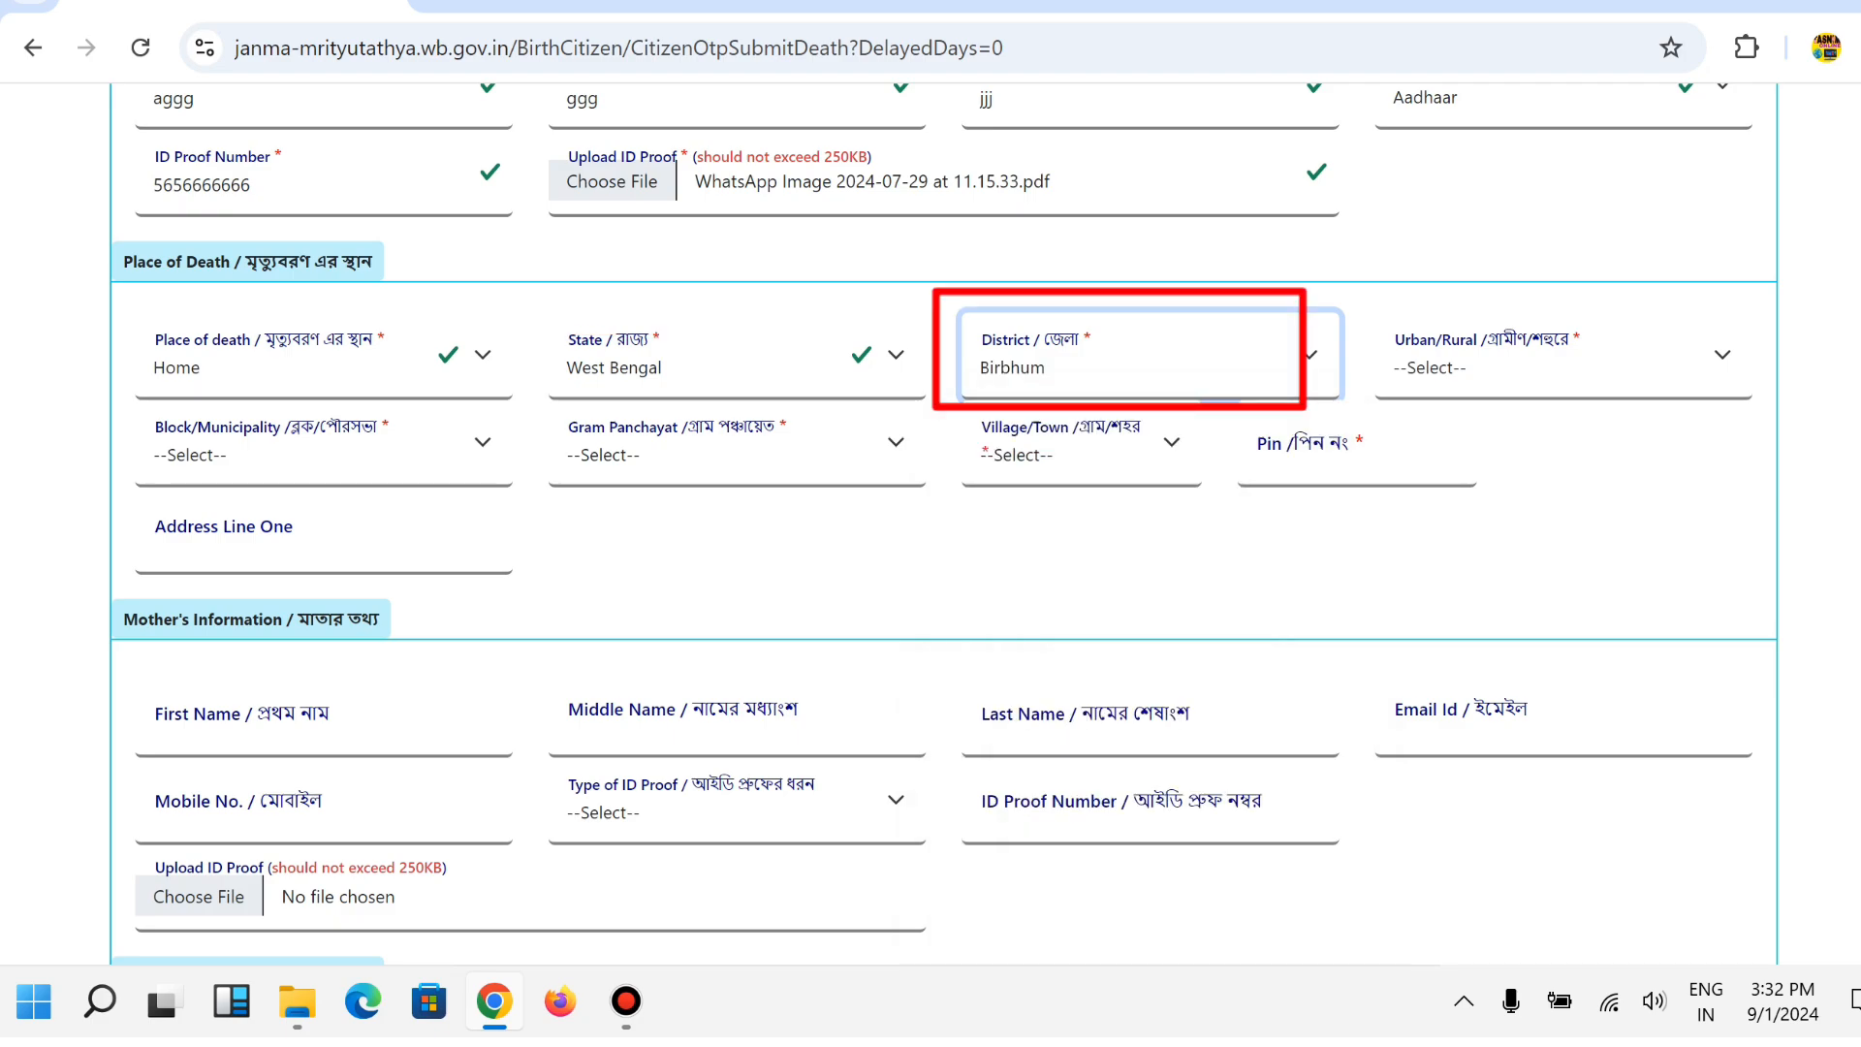
Choose Block as the area type and MOHAMMAD BAZAR as the block.
left_click(1549, 367)
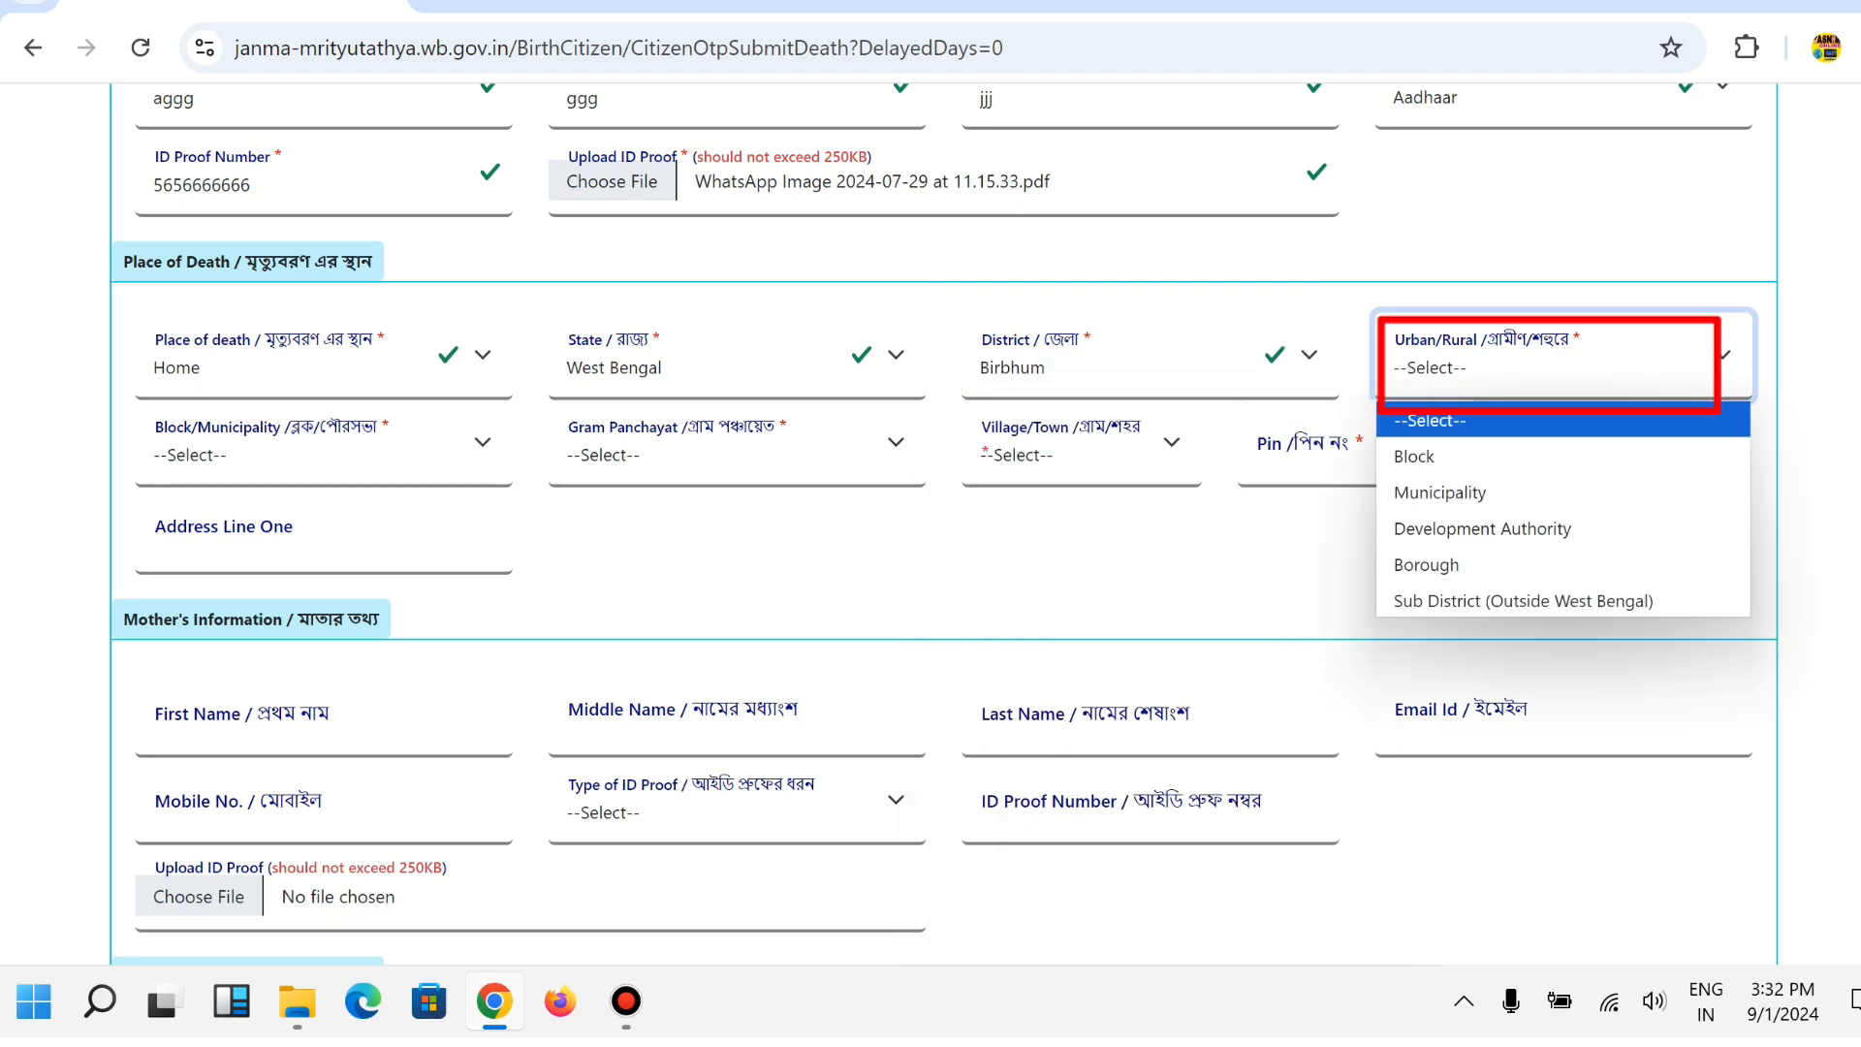
key("Down")
key("Down")
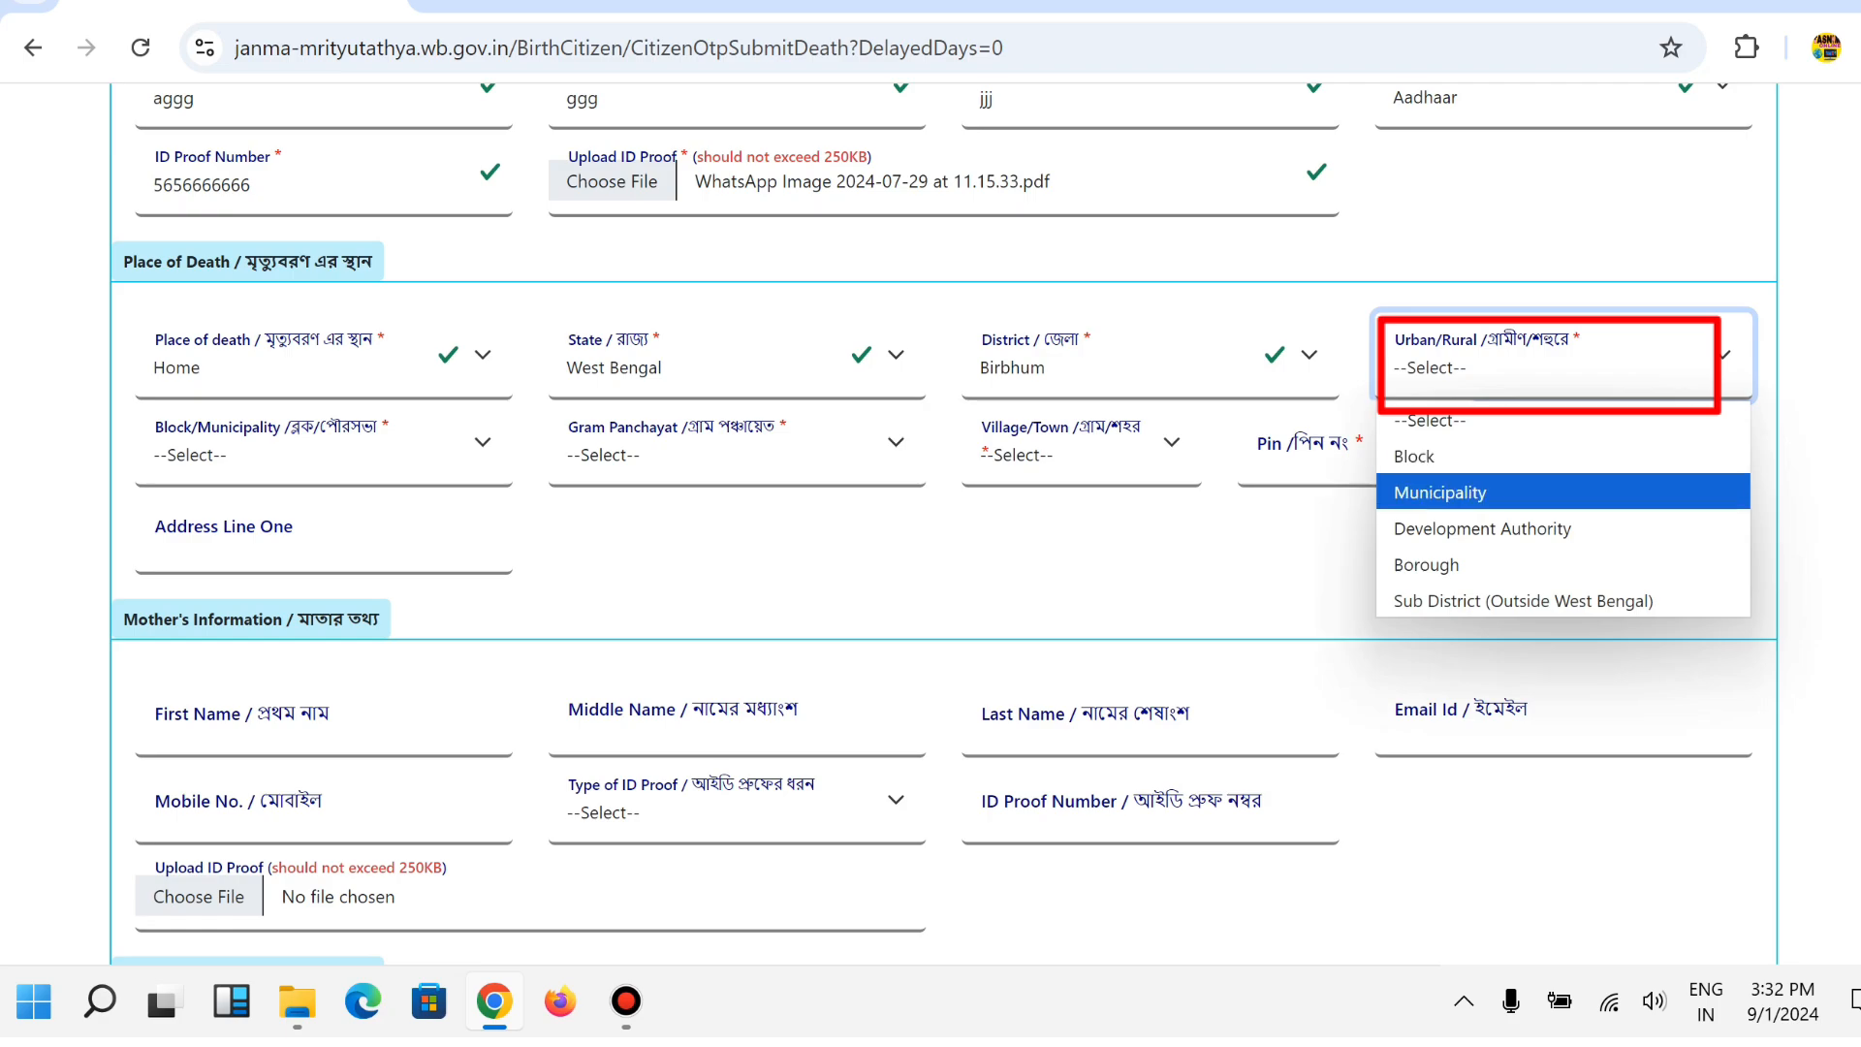
key("Down")
key("Down")
key("Down")
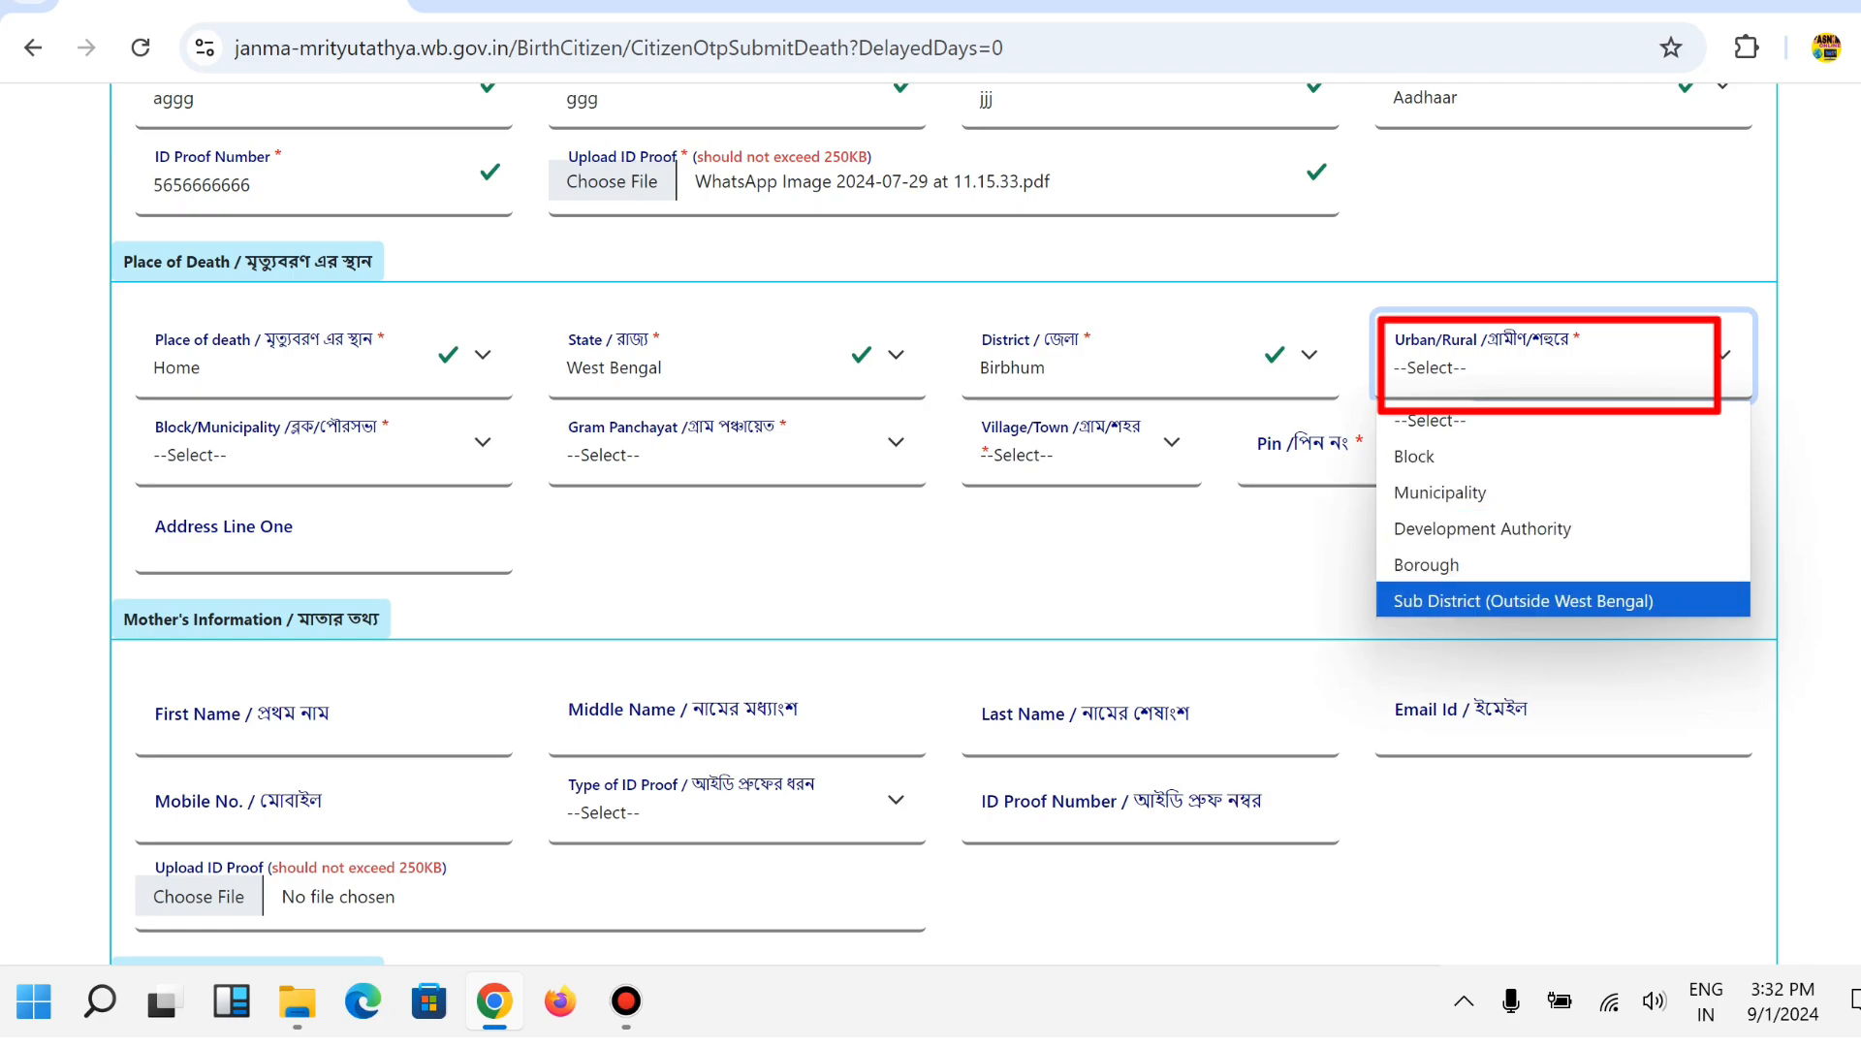
key("Up")
key("Up")
key("Up")
key("Up")
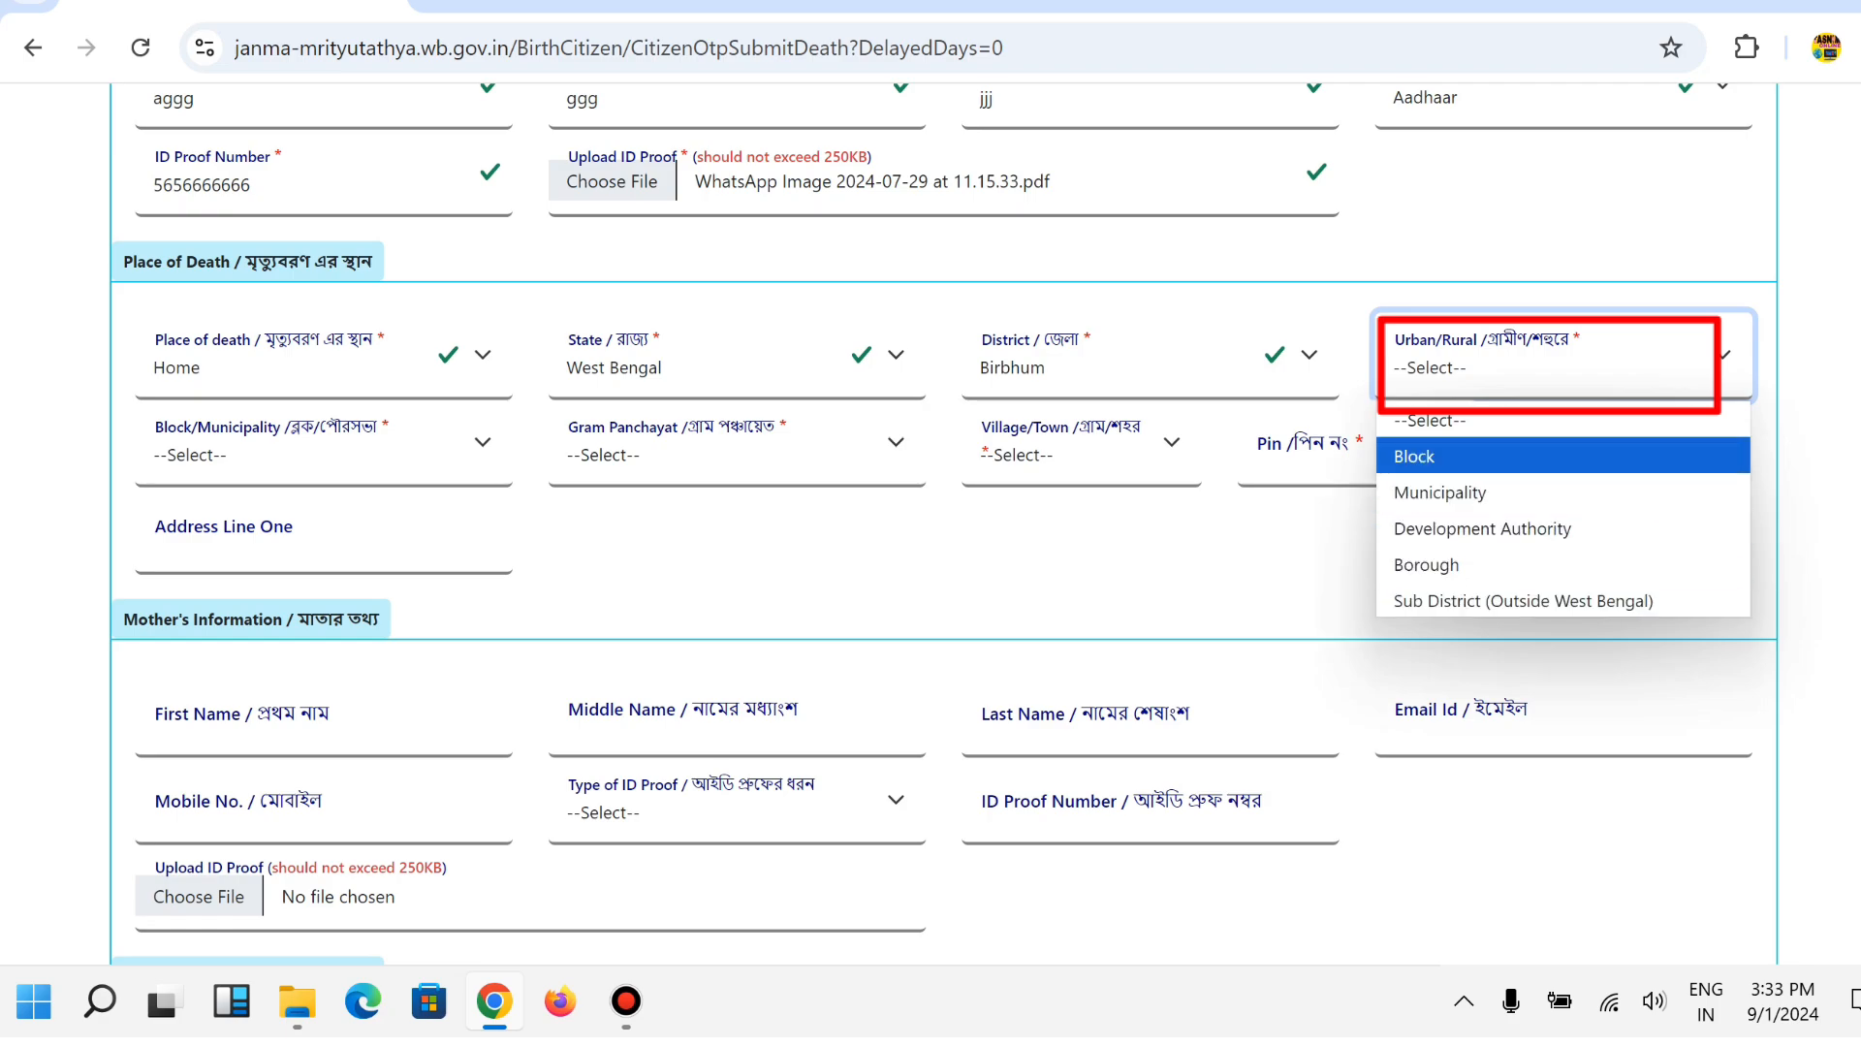
key("Down")
key("Up")
key("Return")
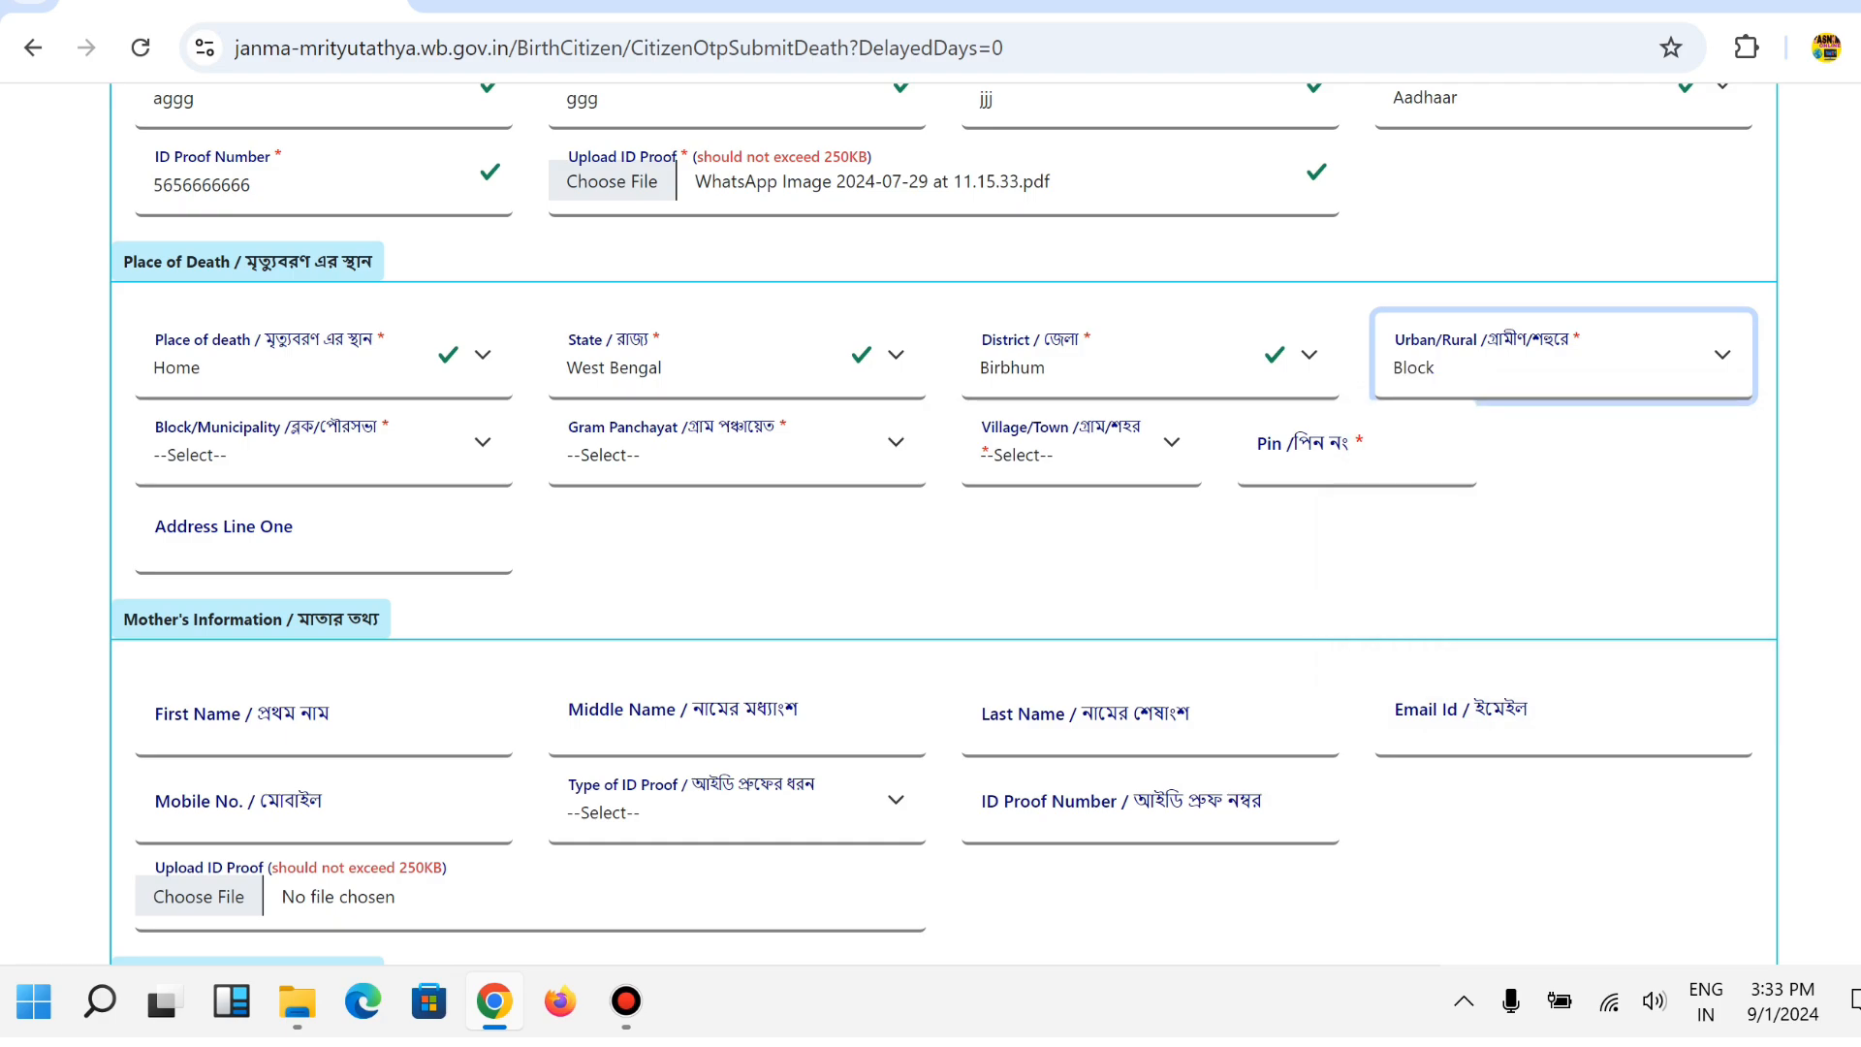
left_click(325, 450)
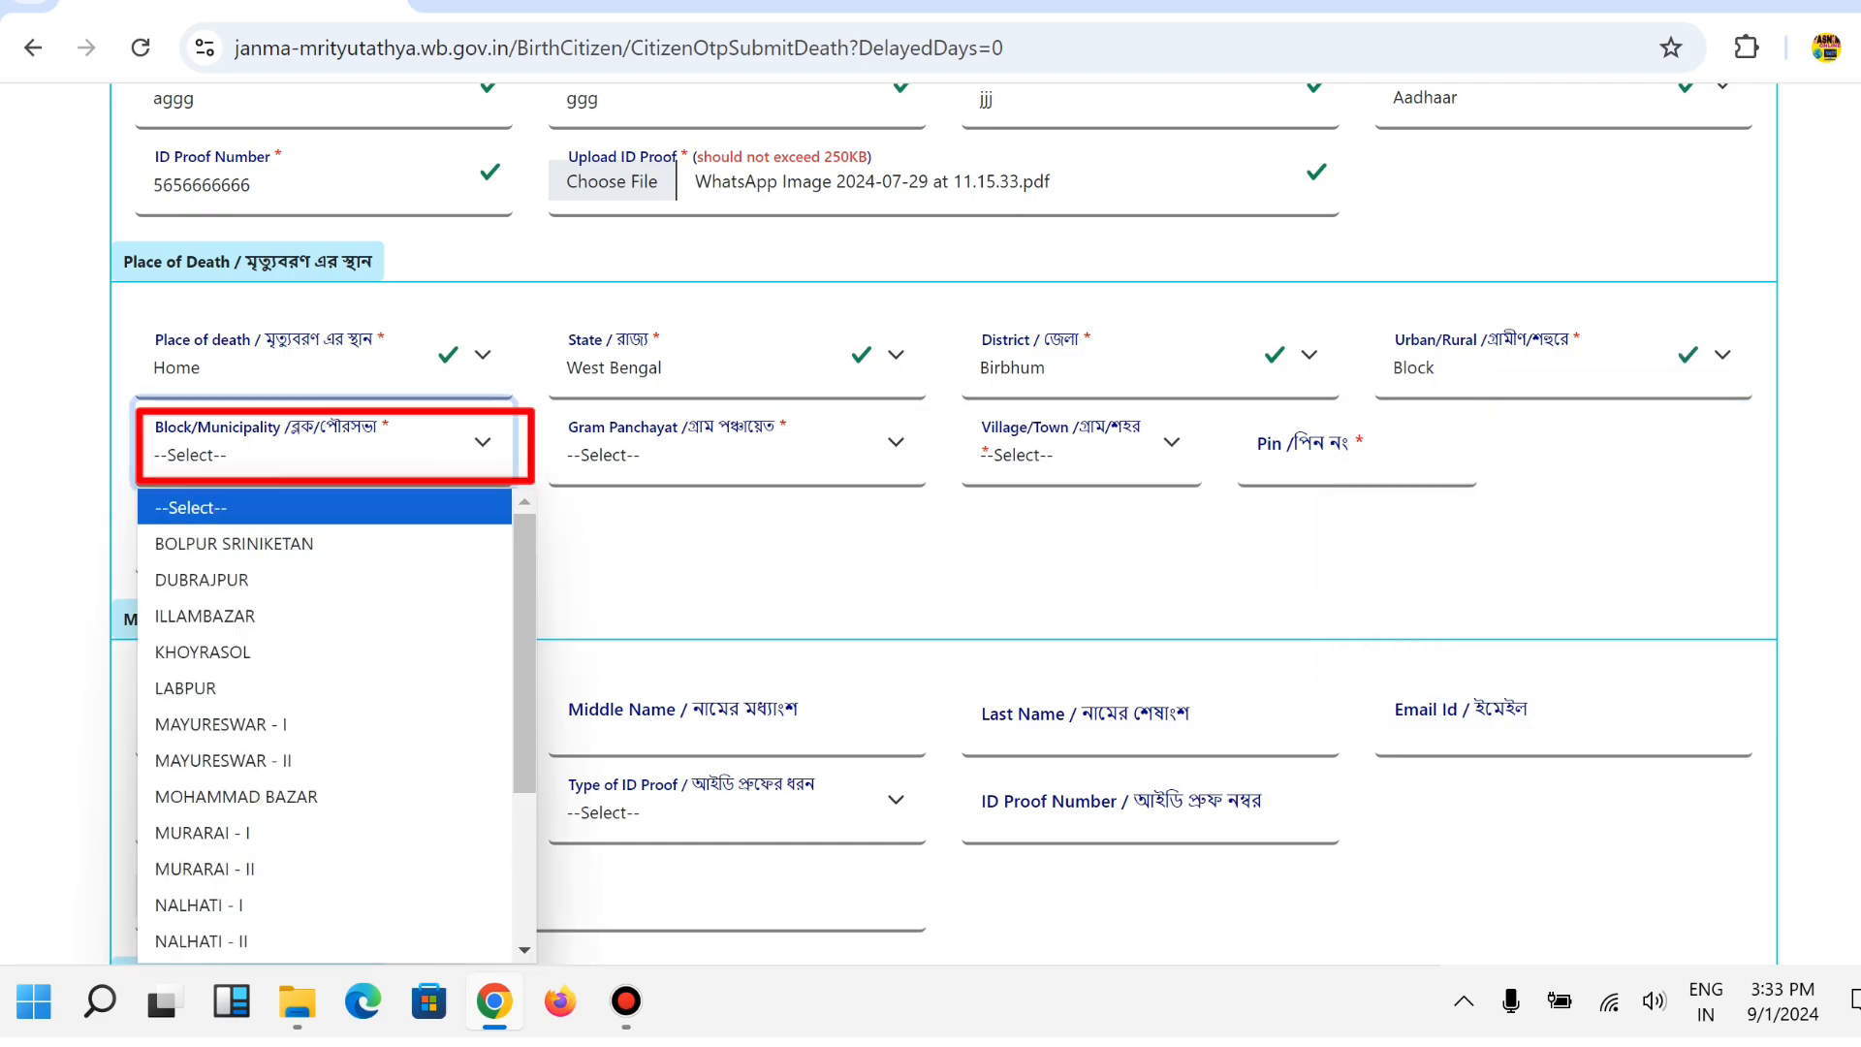
key("Down")
key("Down")
key("Down")
key("Down")
key("Down")
key("Down")
key("Down")
key("Down")
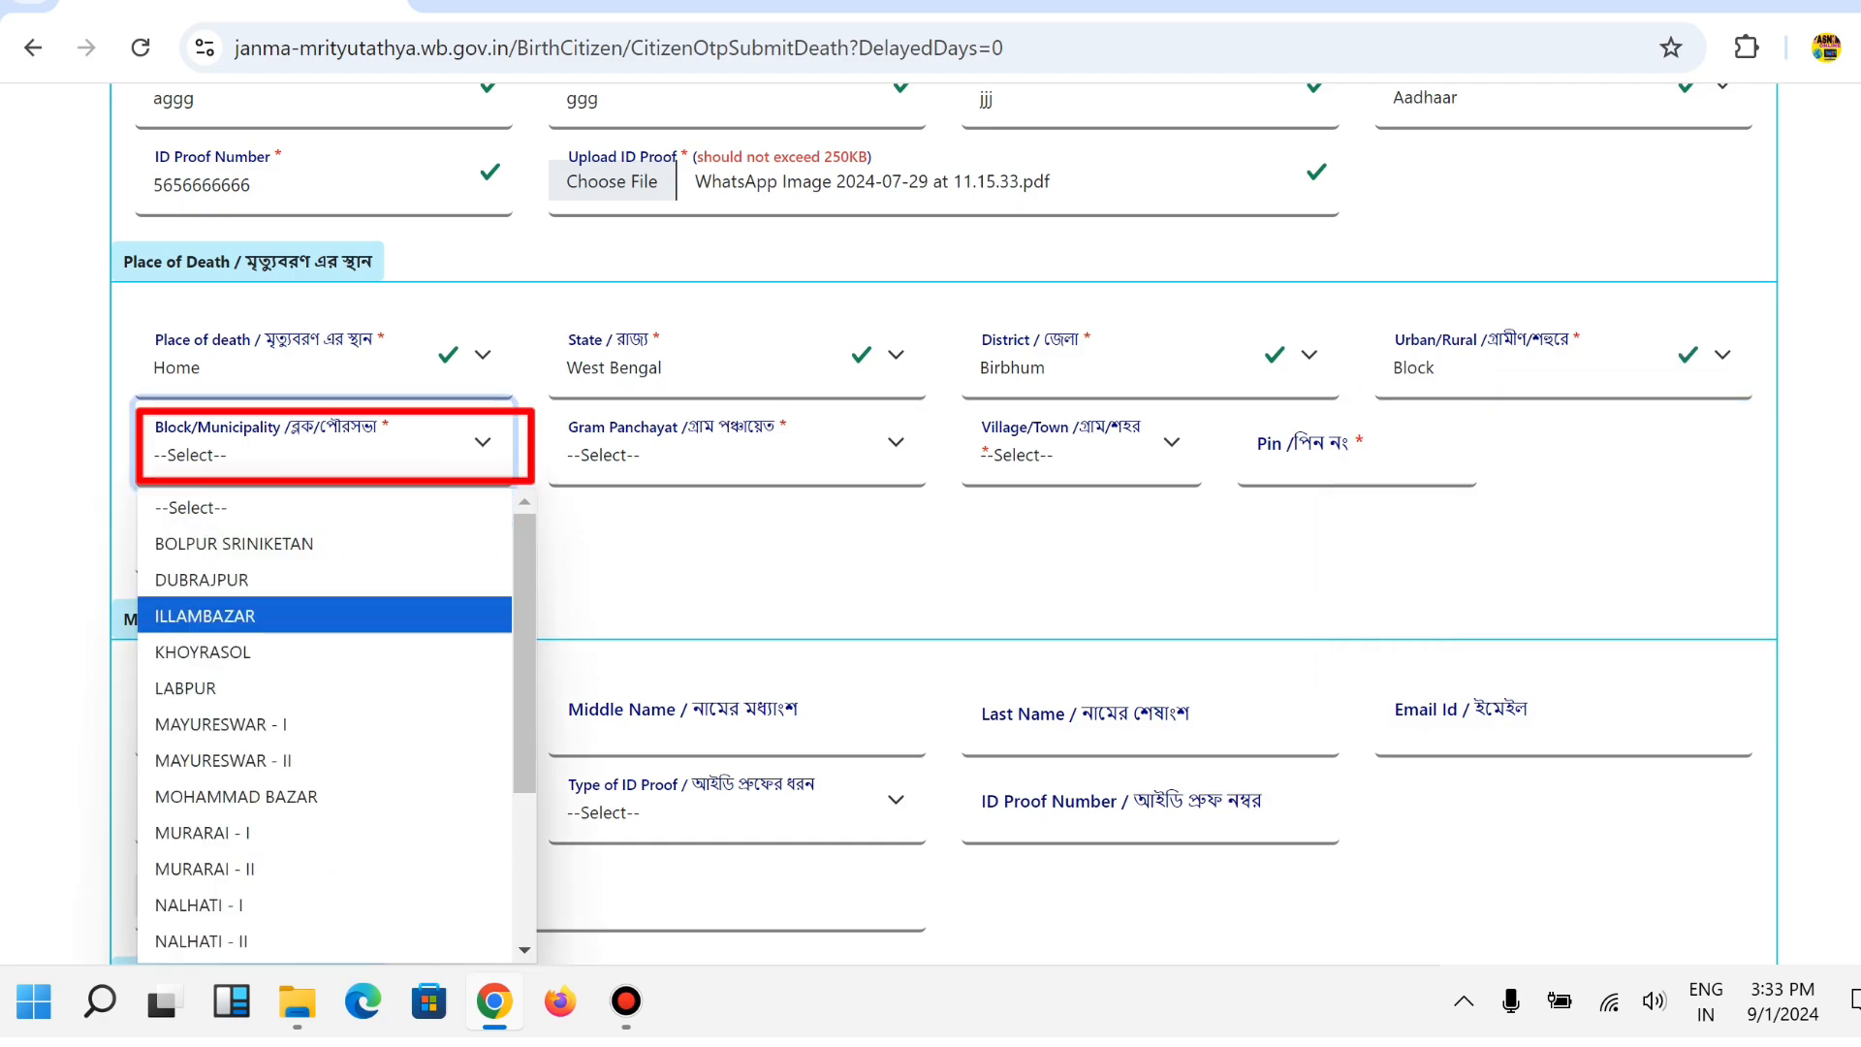
key("Return")
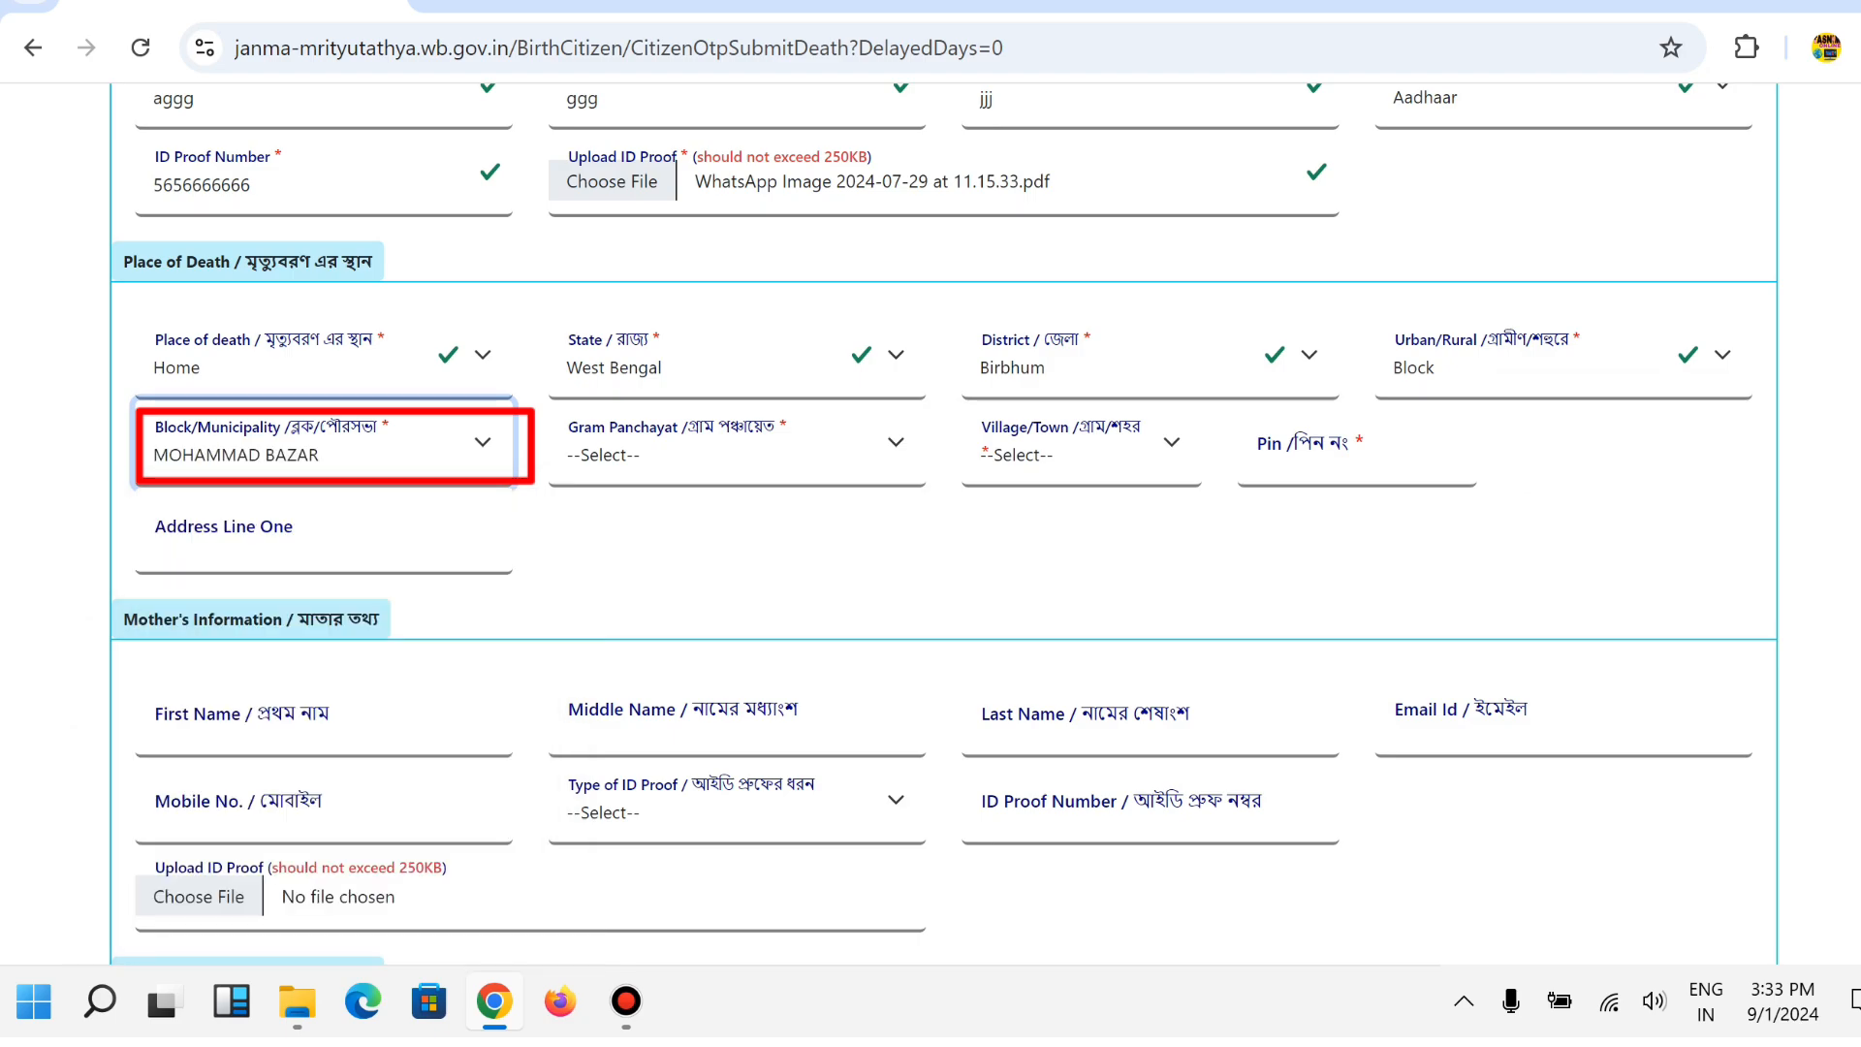
Select gram panchayat SEKEDDA and village SONTHSAL, then enter the PIN code.
key("Tab")
key("alt+Down")
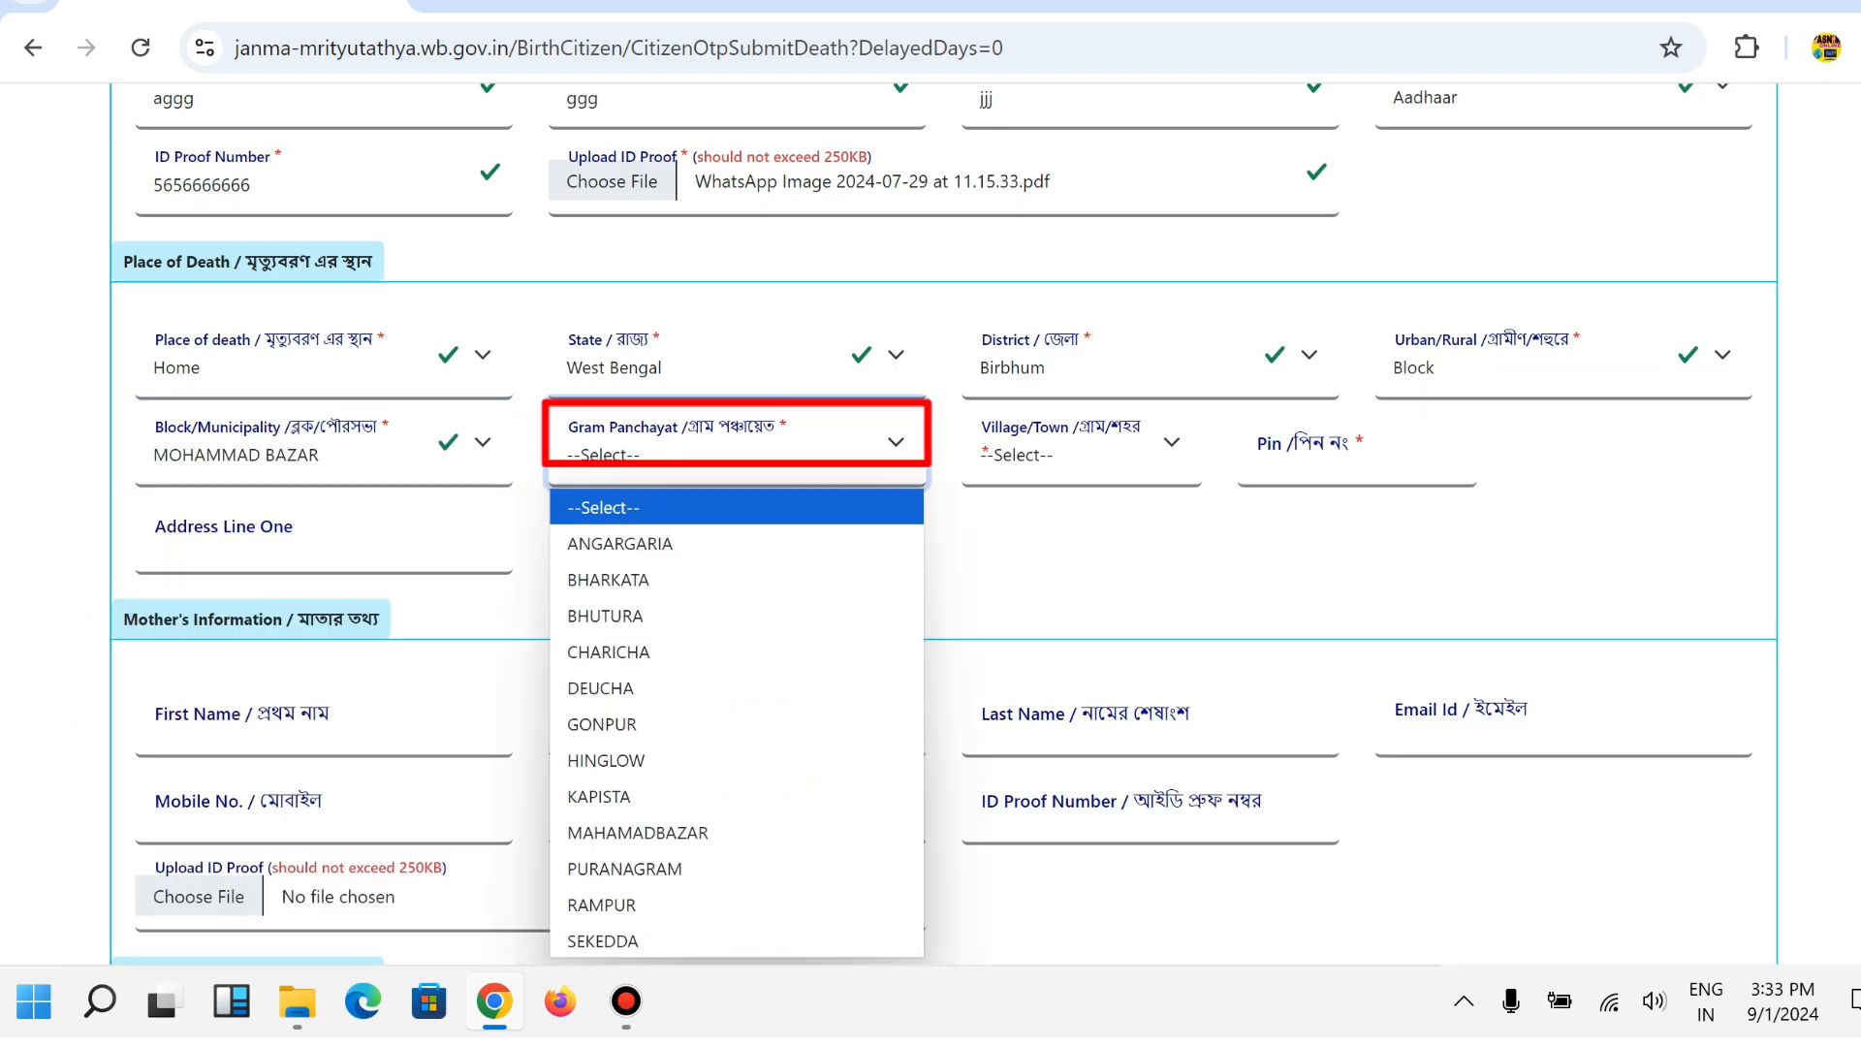
key("Down")
key("Down")
key("Down")
key("Down")
key("Down")
key("Down")
key("Down")
key("Down")
key("Down")
key("Down")
key("Return")
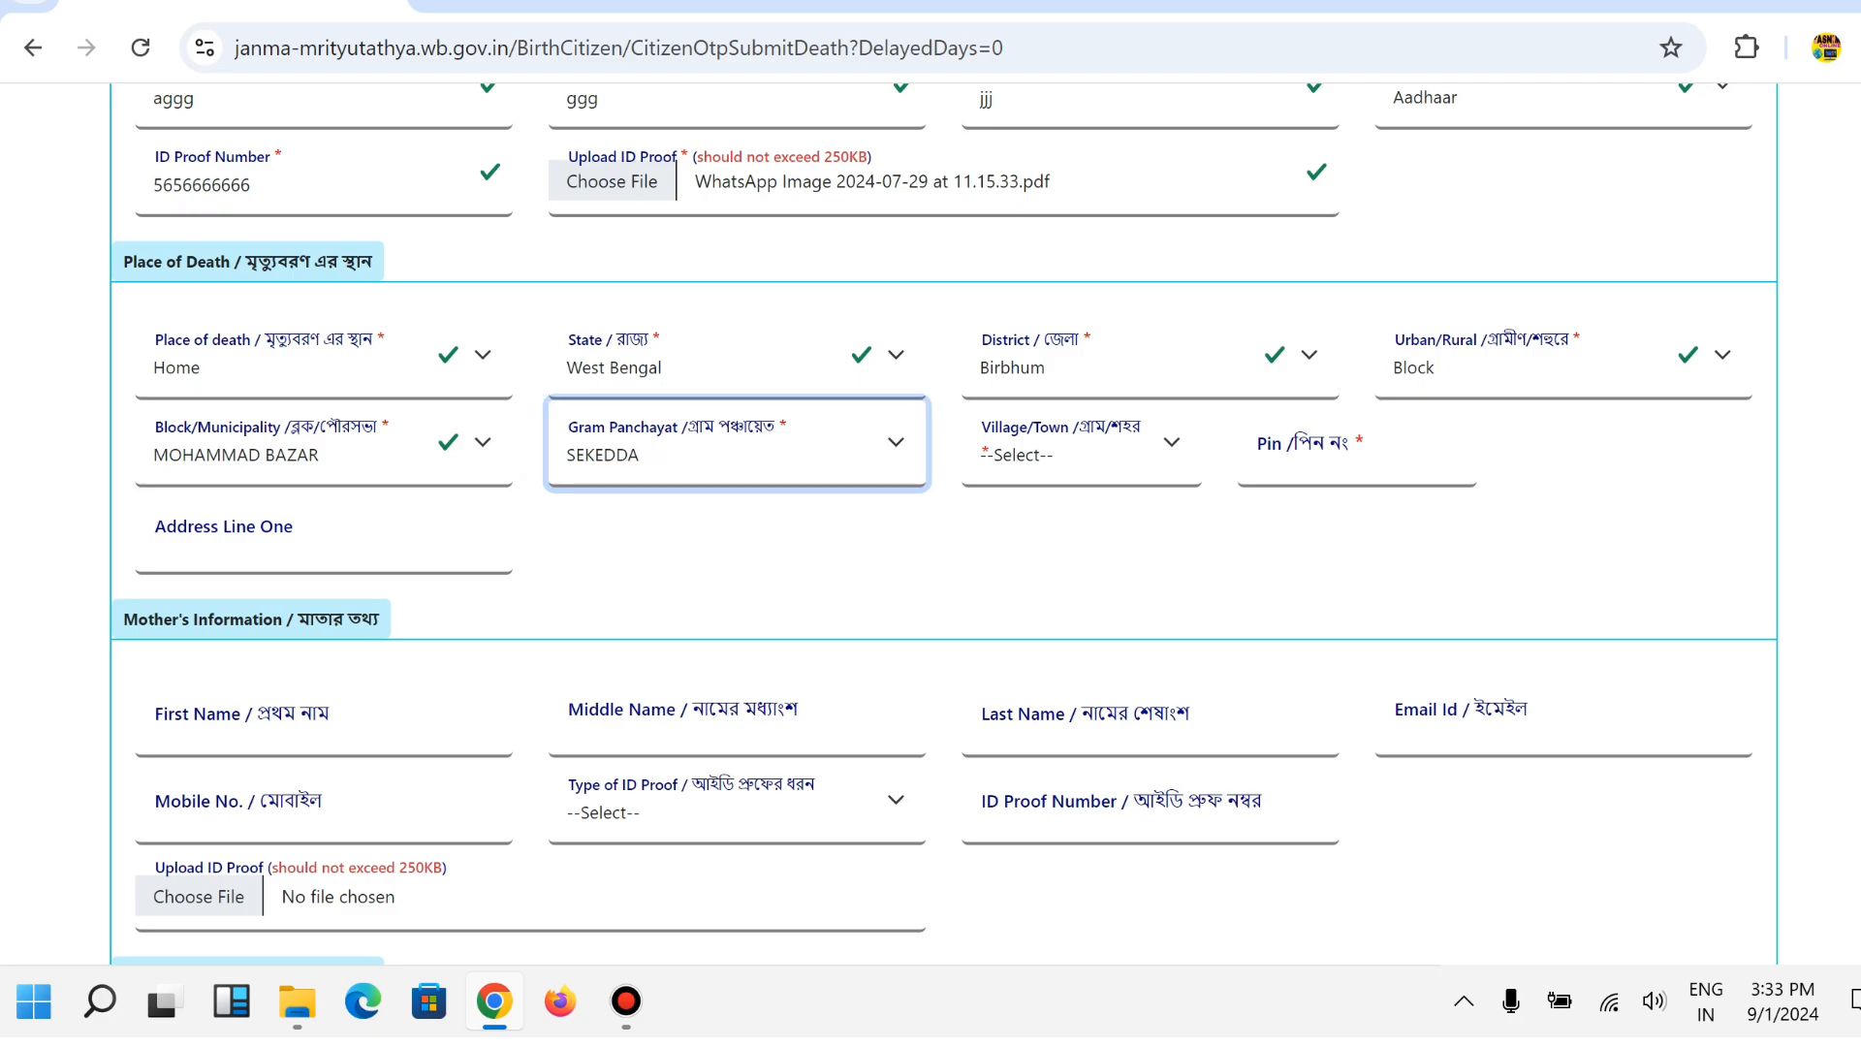
key("Tab")
key("alt+Down")
key("Down")
key("Down")
key("Down")
key("Down")
key("Down")
key("Down")
key("Down")
key("Down")
key("Down")
key("Down")
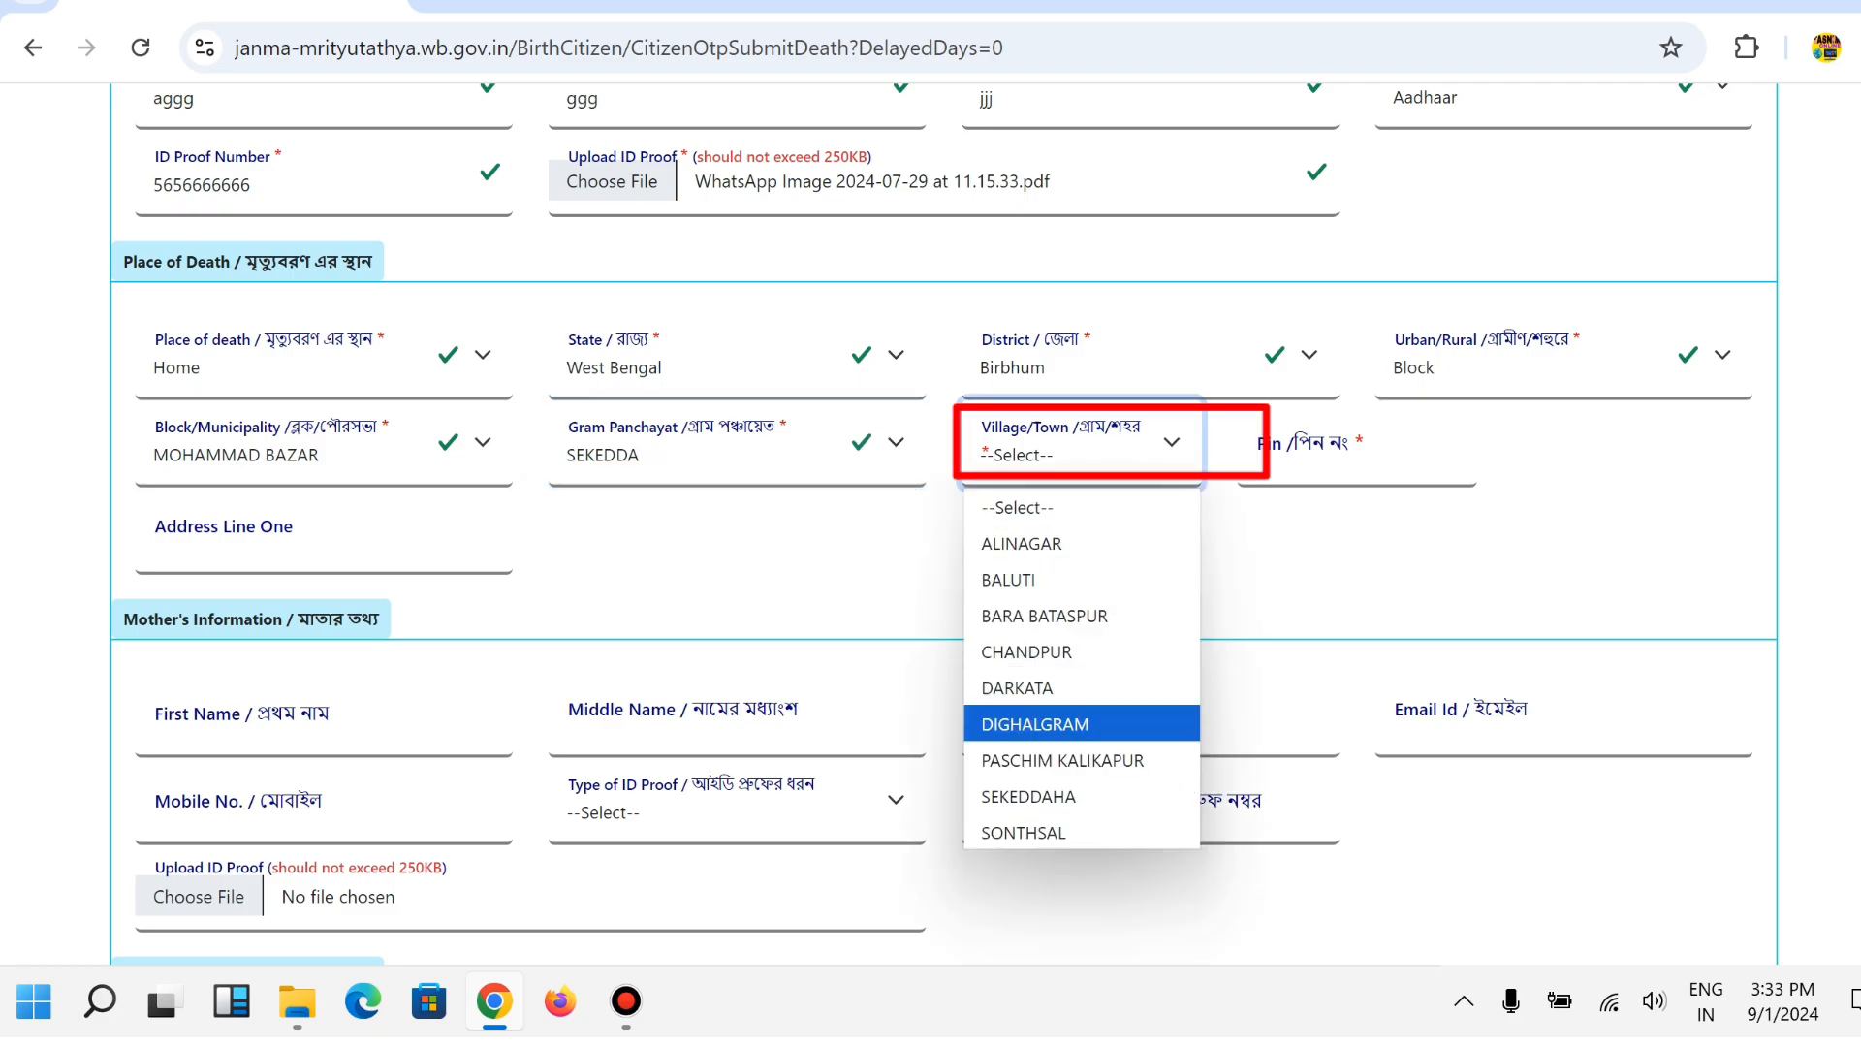
key("Return")
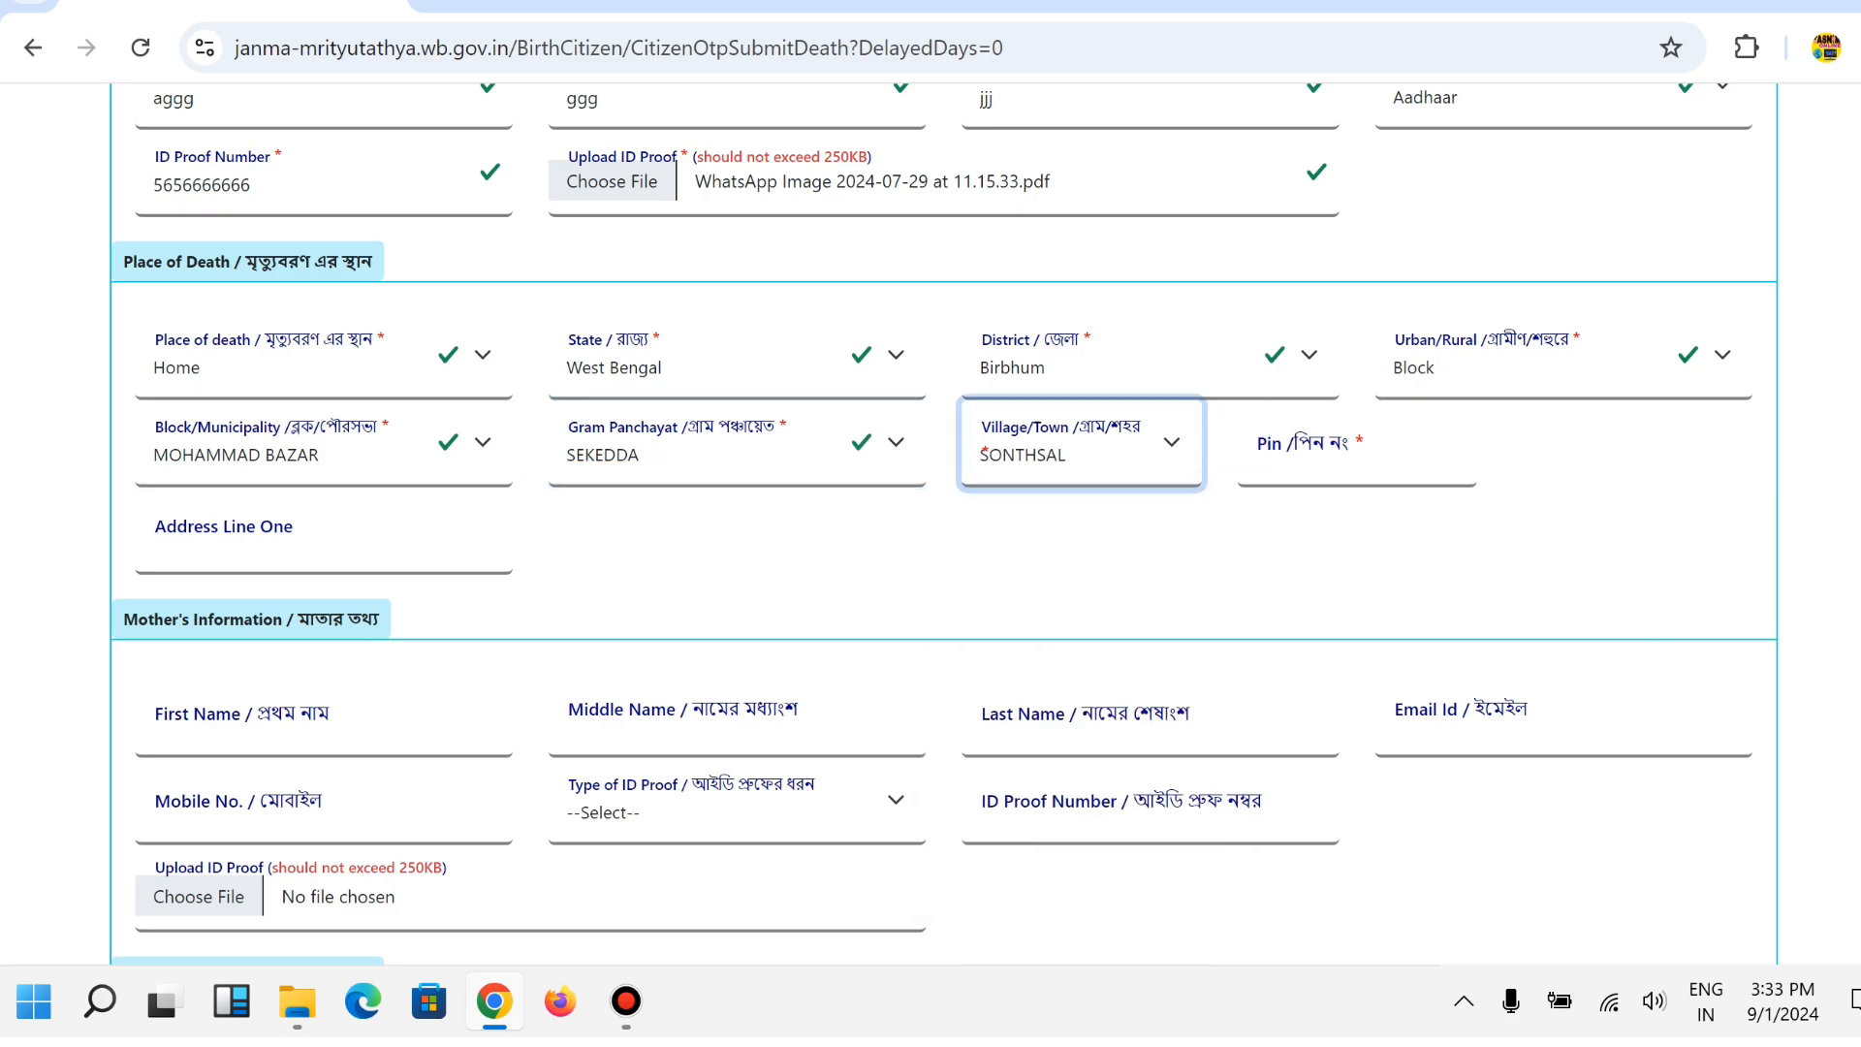
key("Tab")
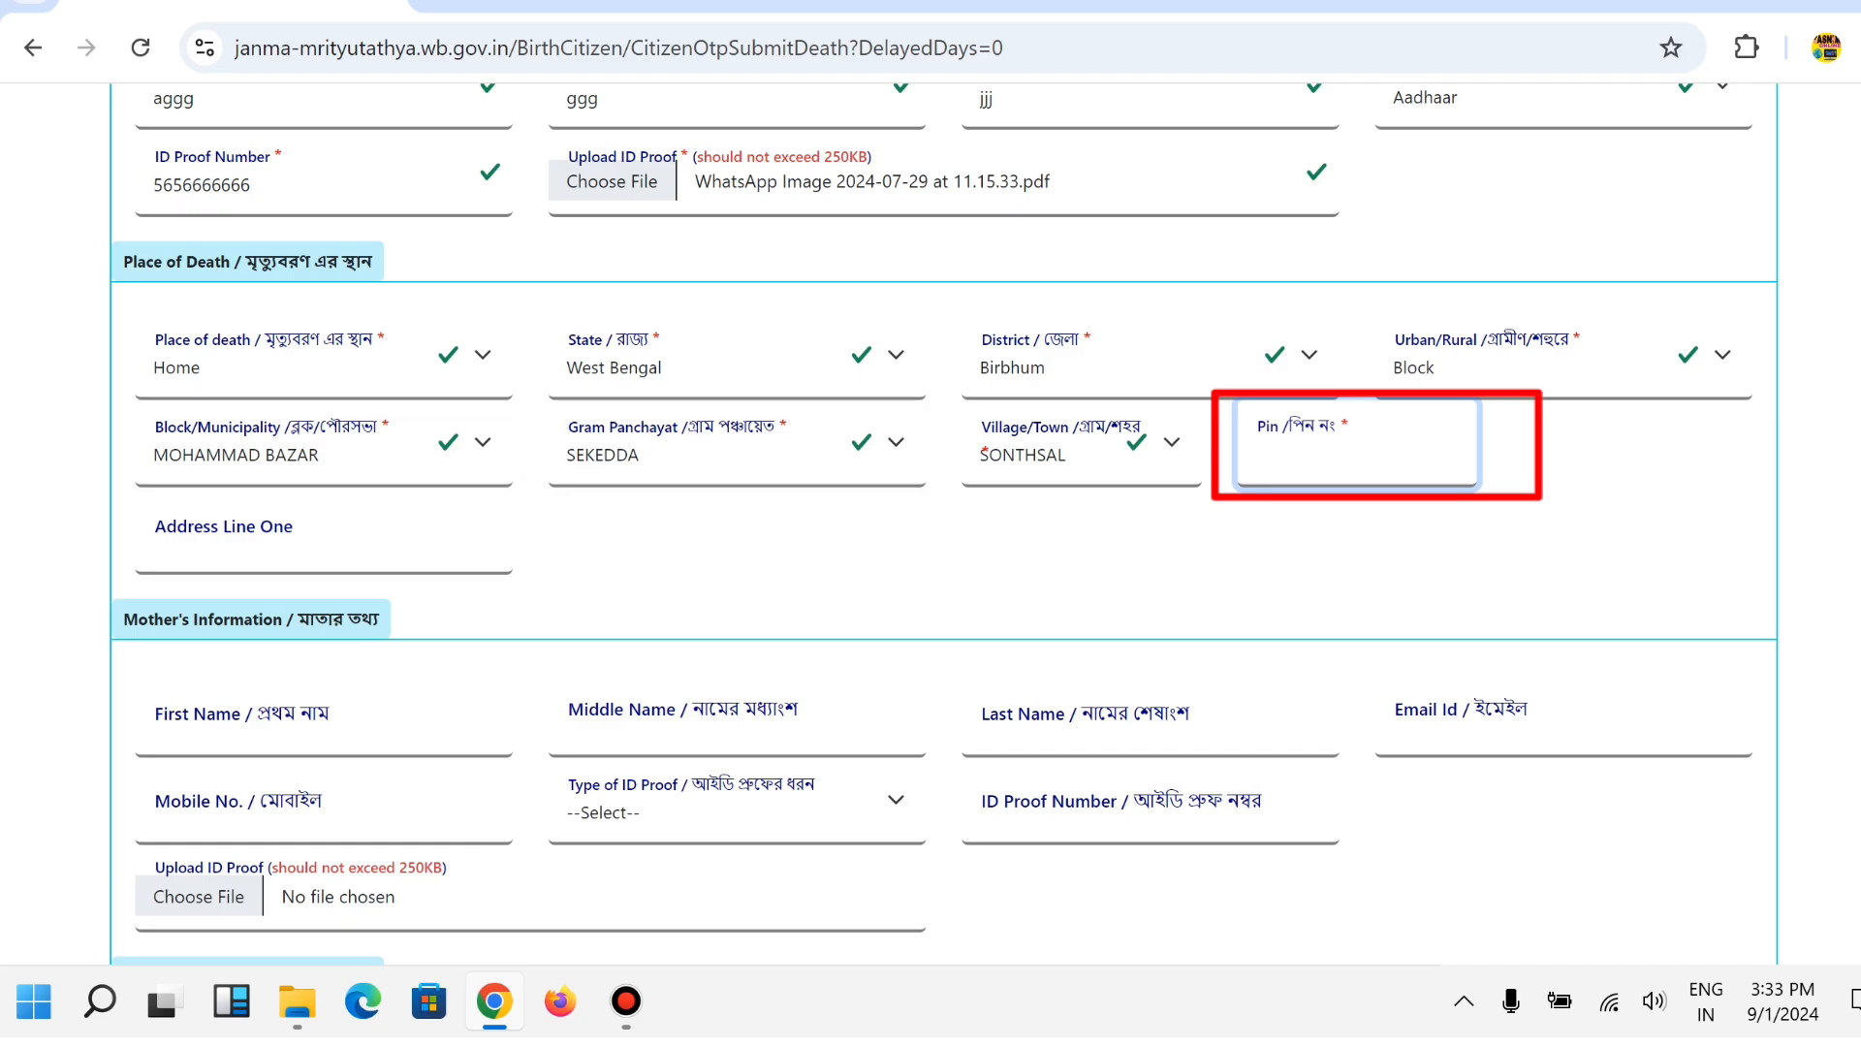
type("731216")
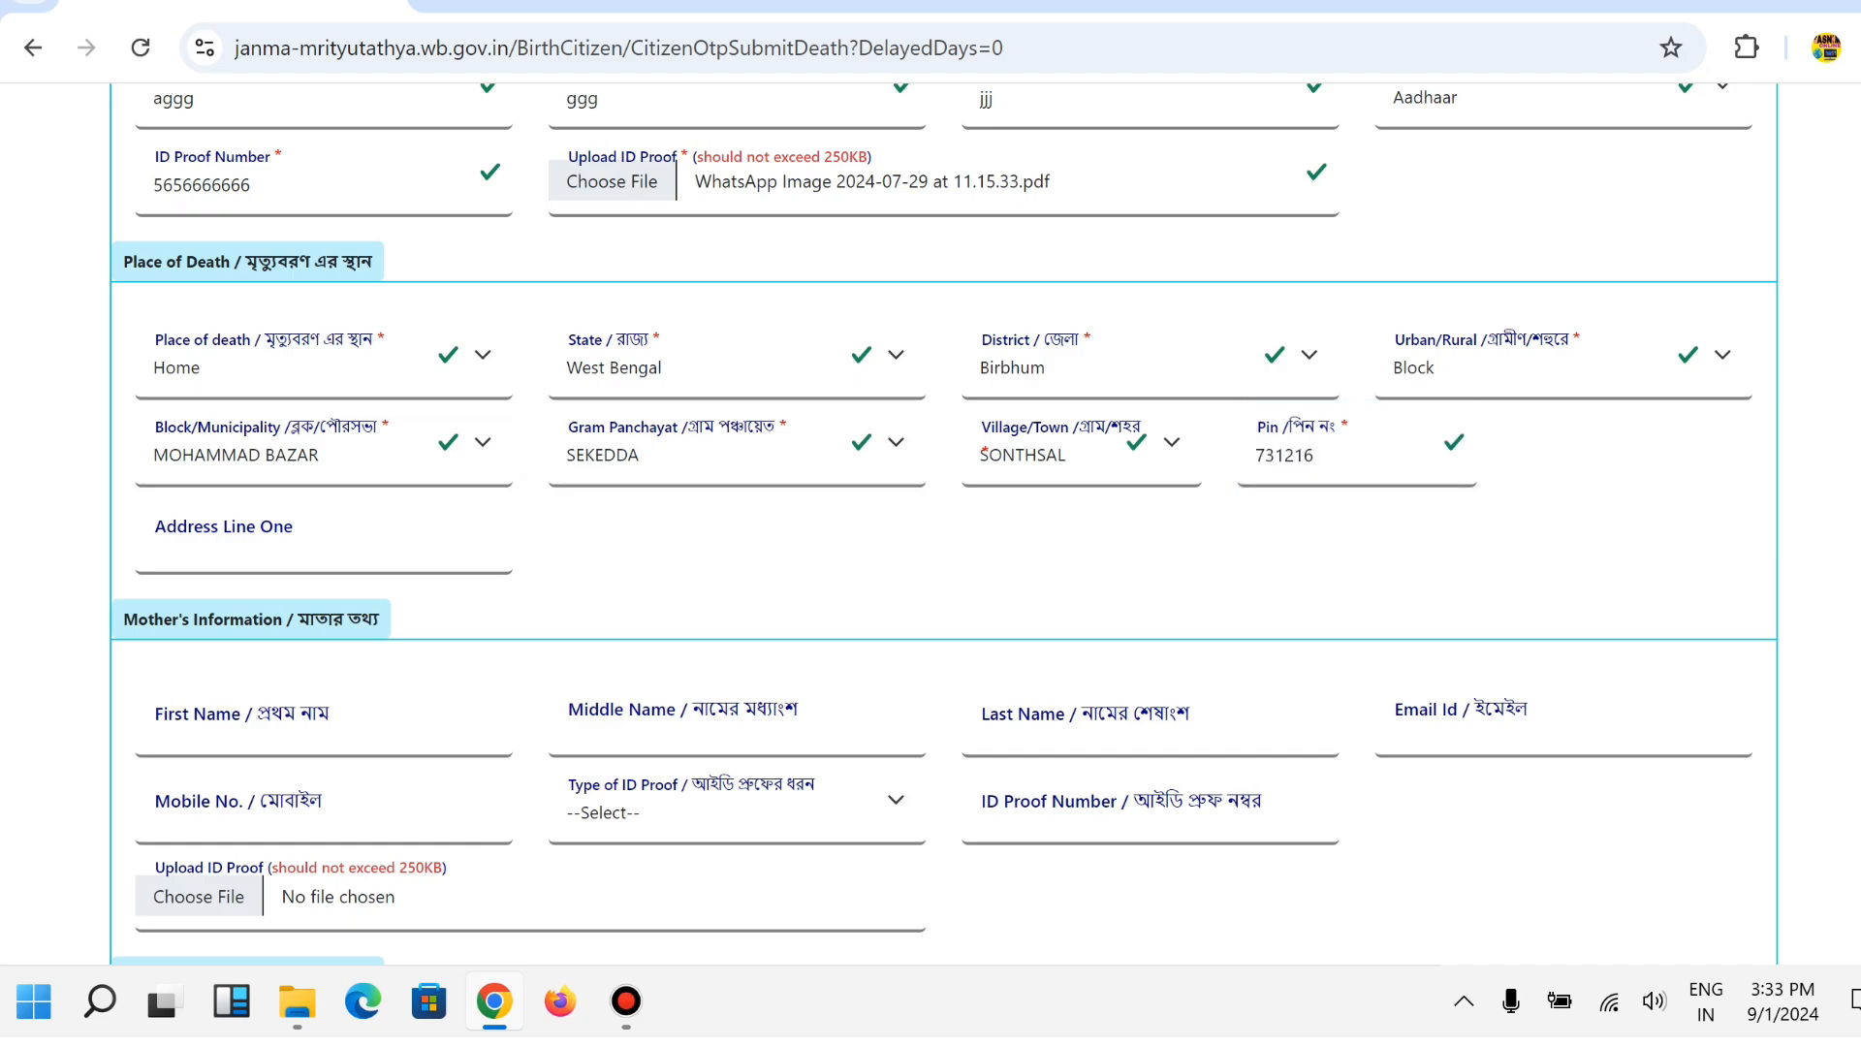
Fill in Address Line One for the place of death.
scroll(930, 523, "down", 2)
left_click(324, 393)
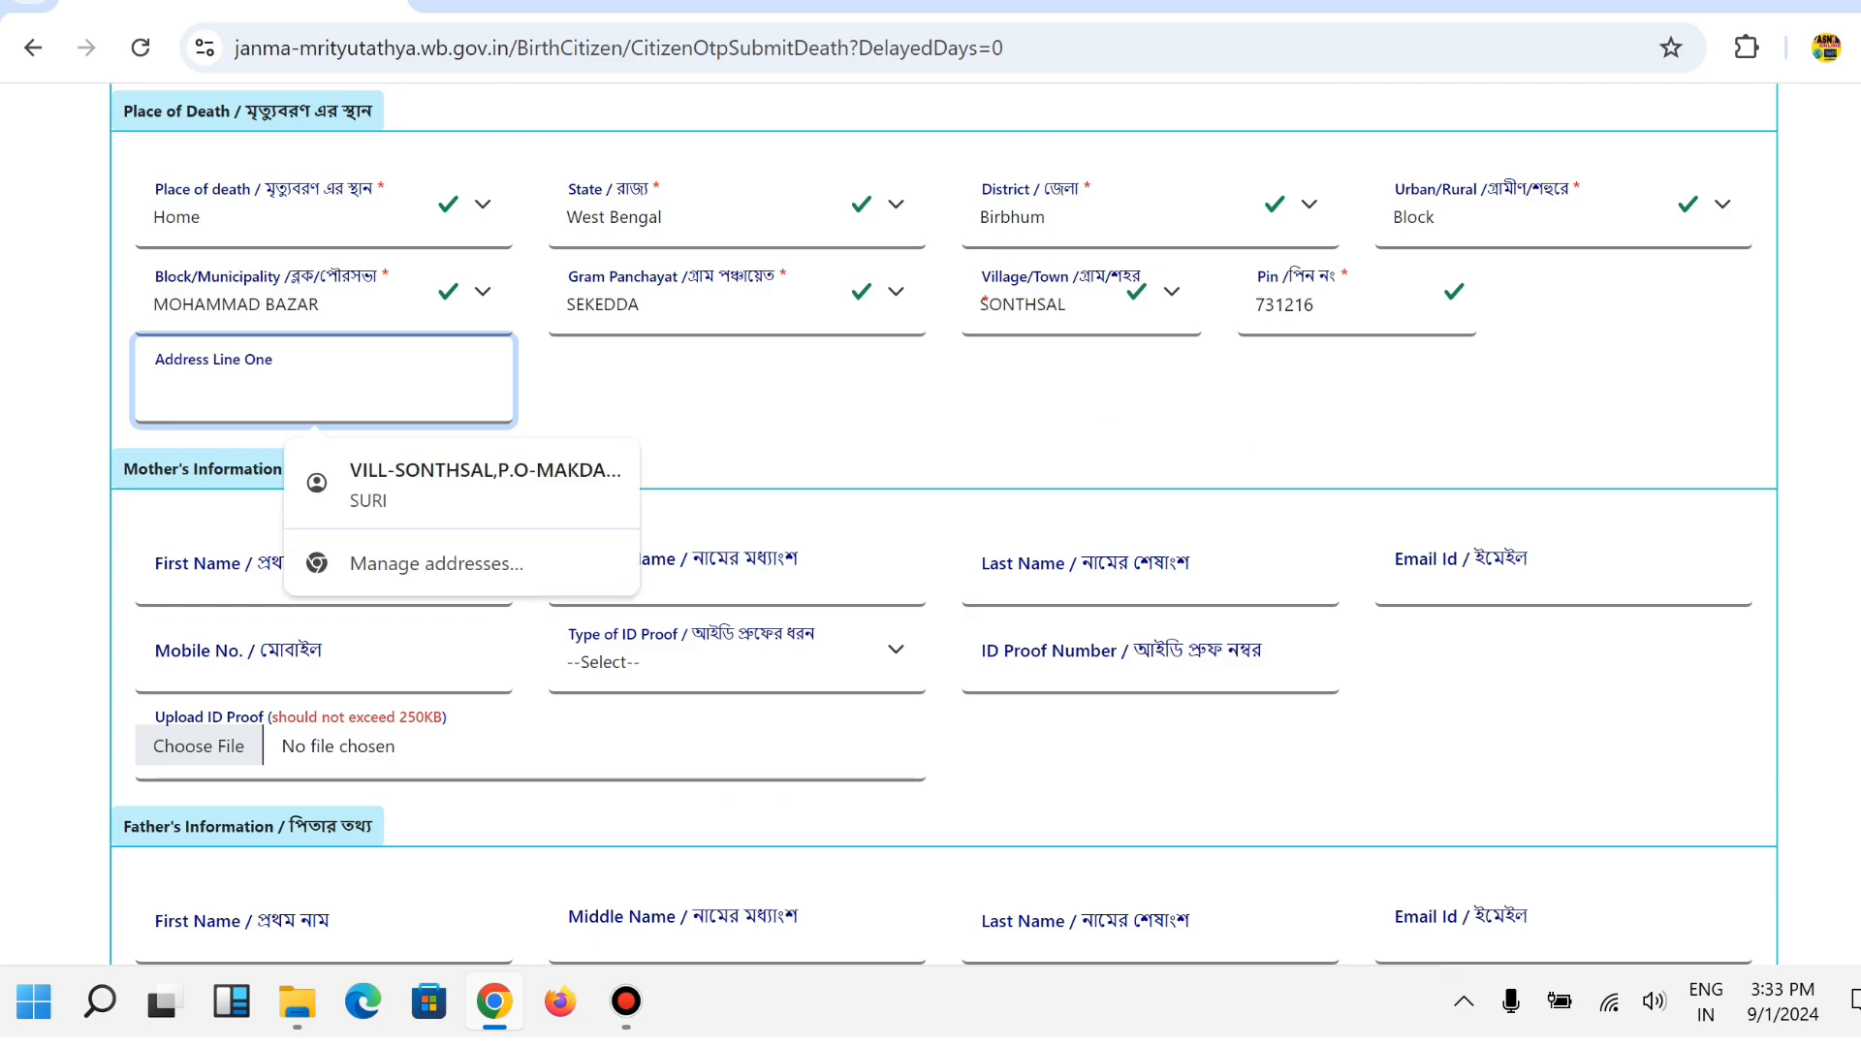
type("vill")
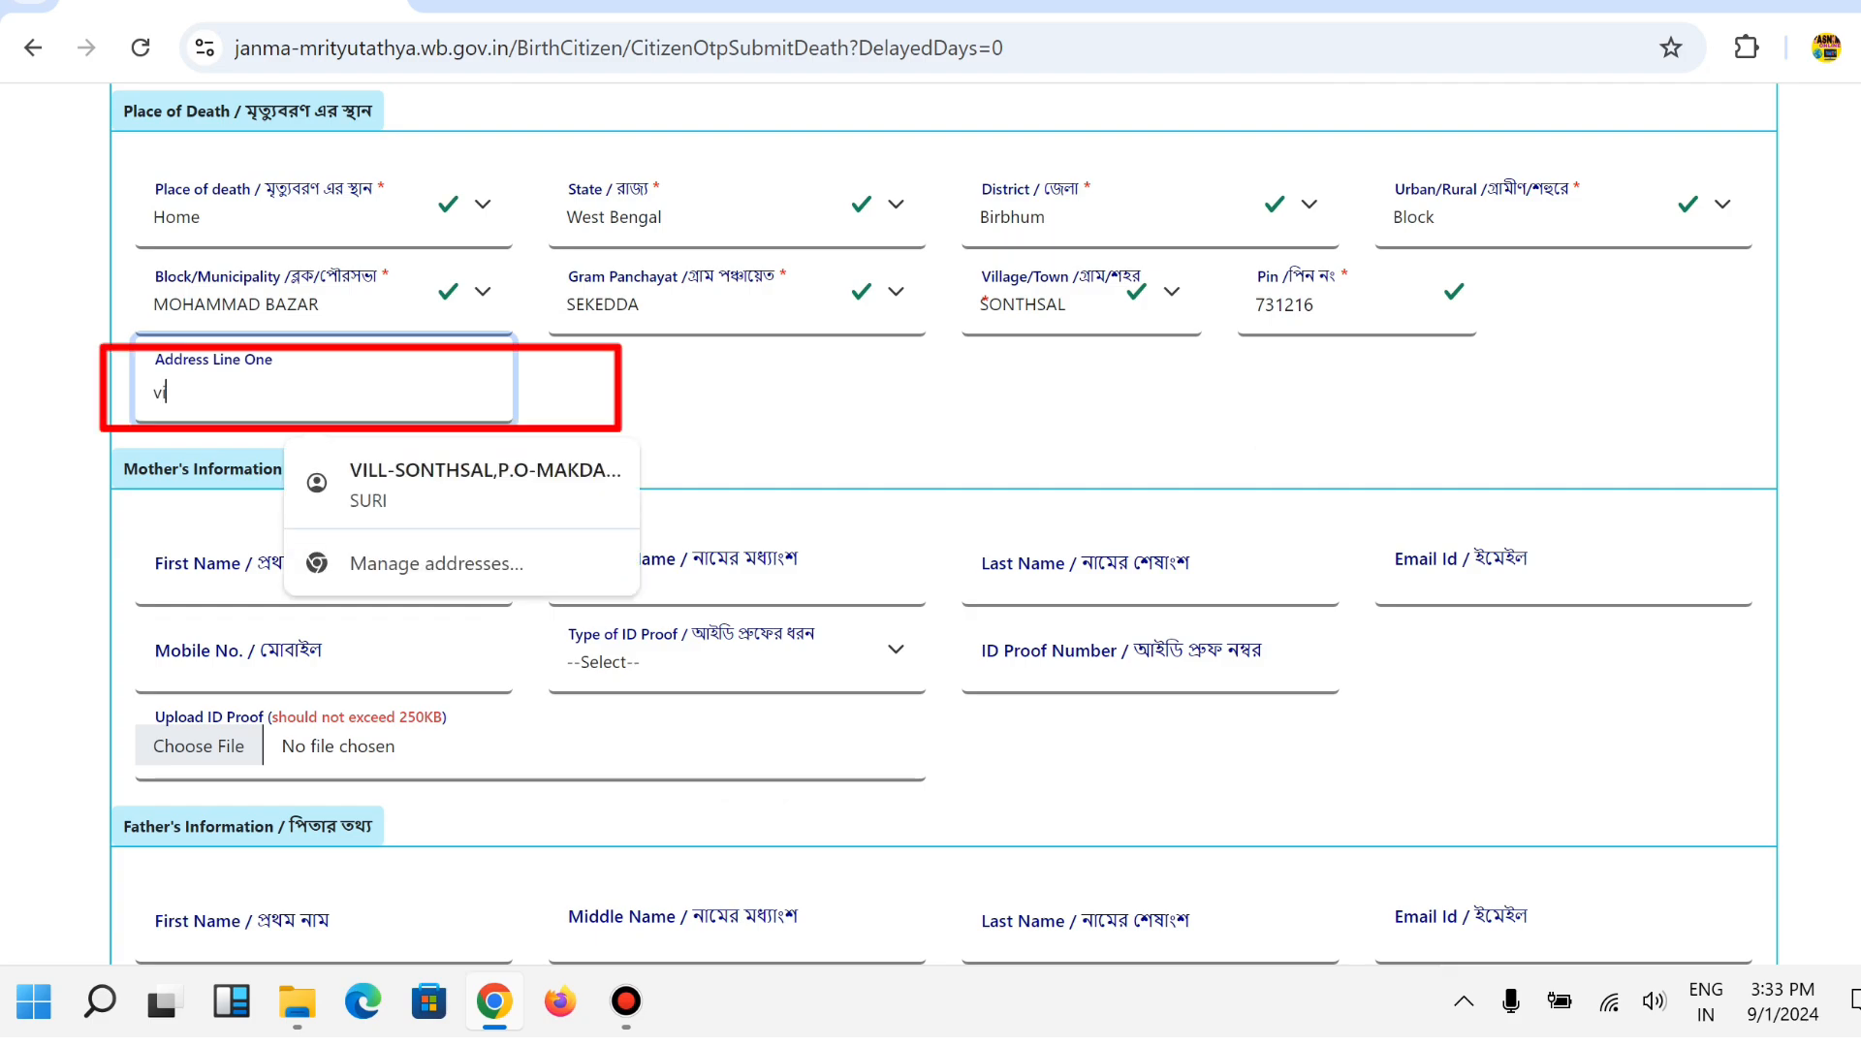
type("-sonthsal")
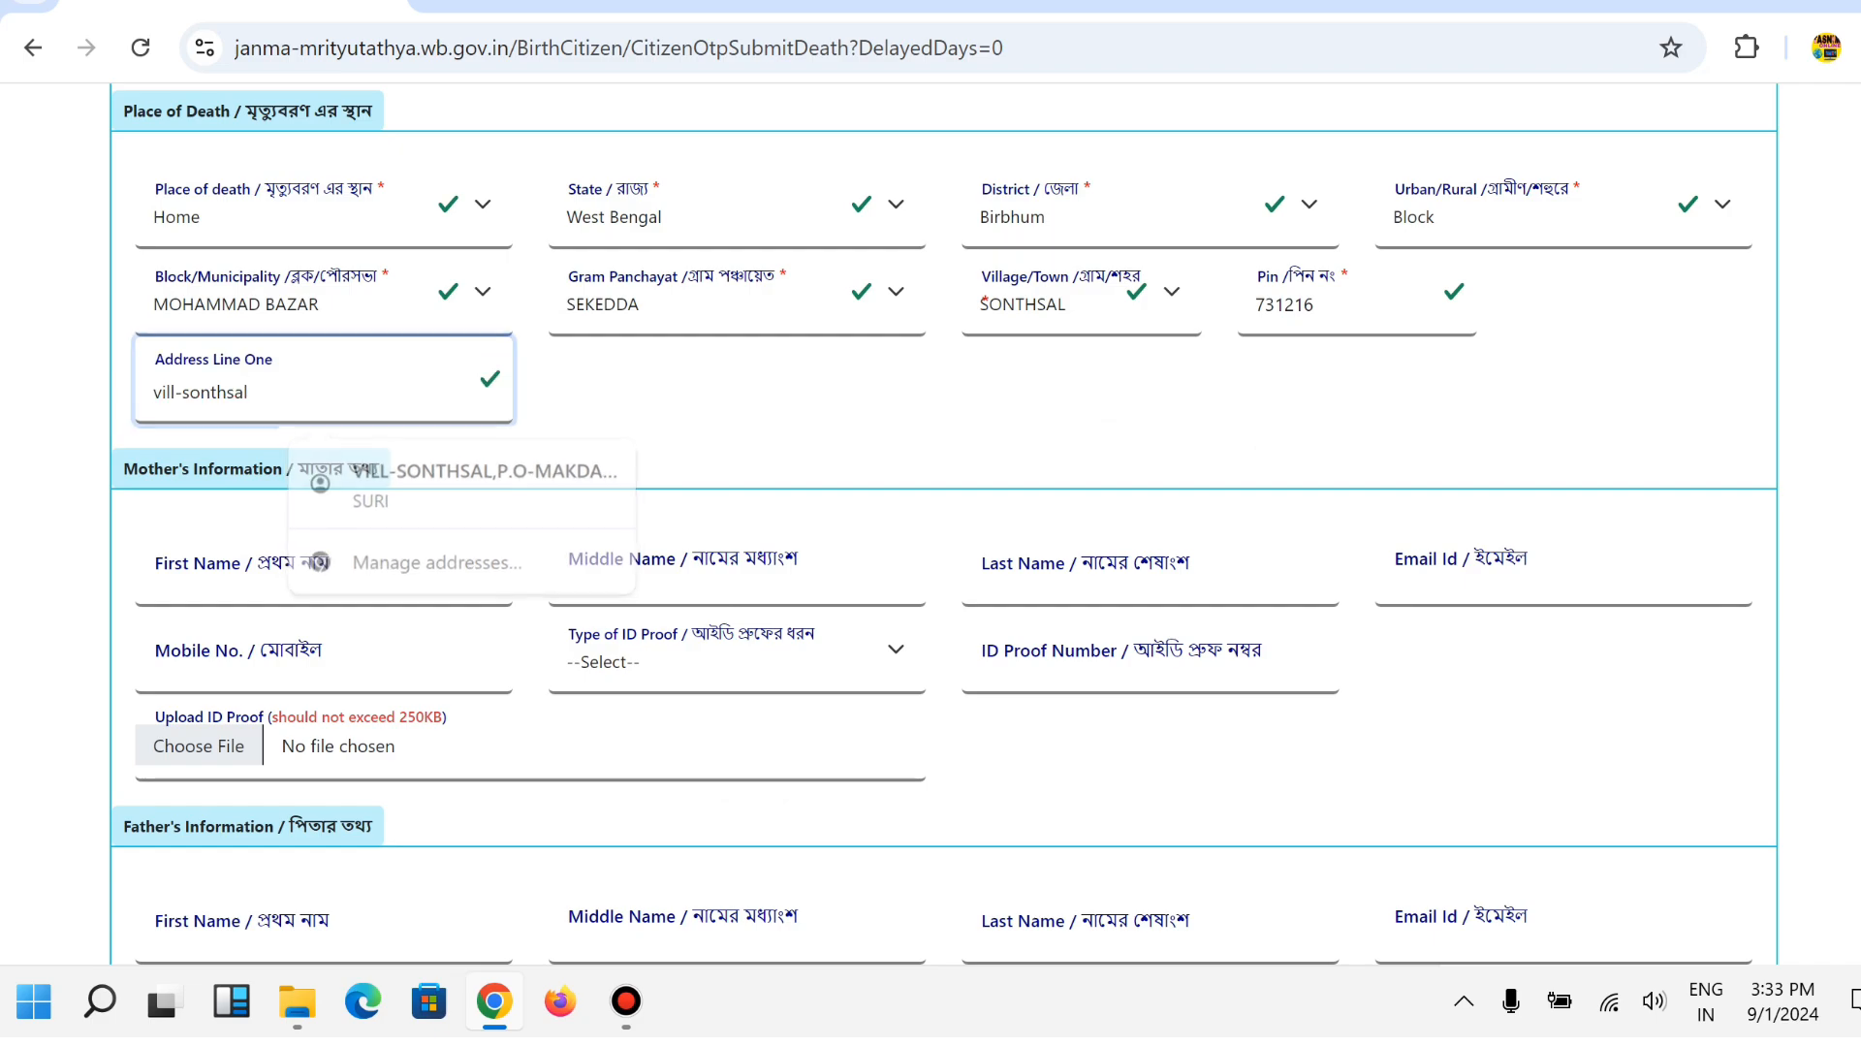
scroll(931, 523, "down", 2)
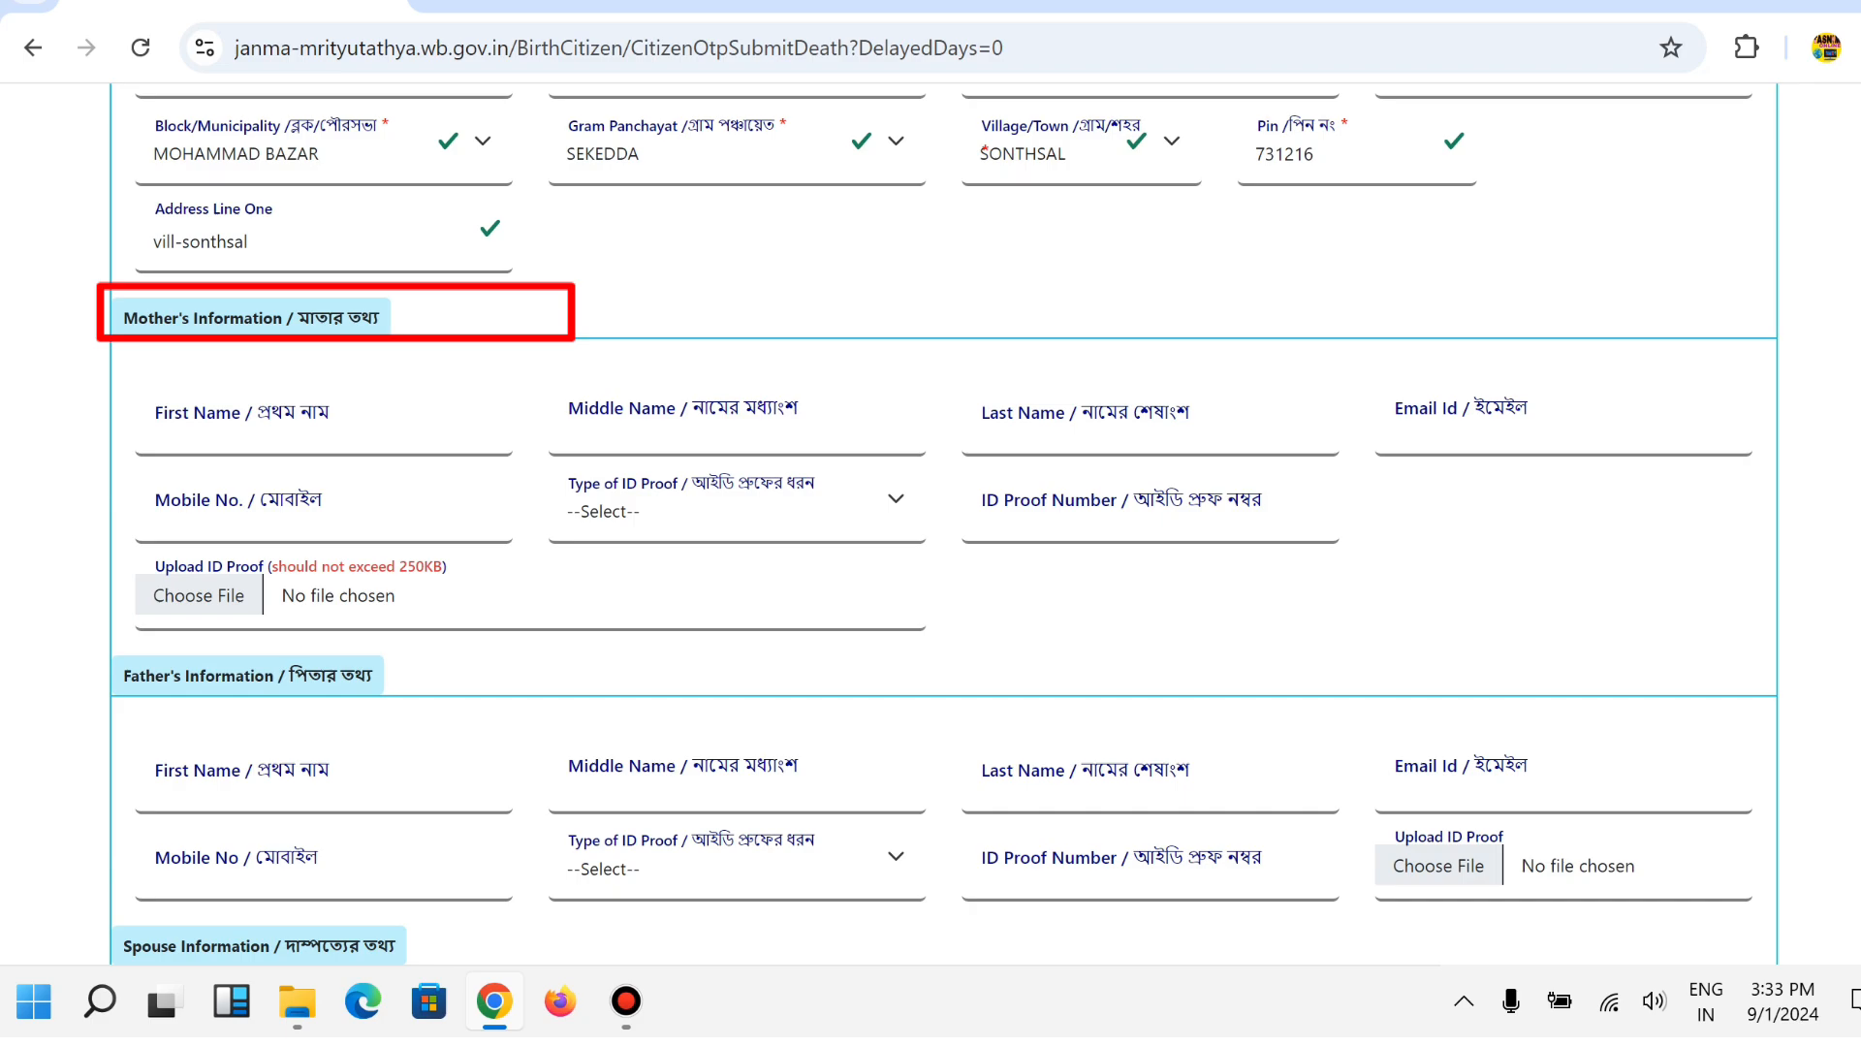
Enter the mother's first, middle and last names.
scroll(930, 524, "down", 2)
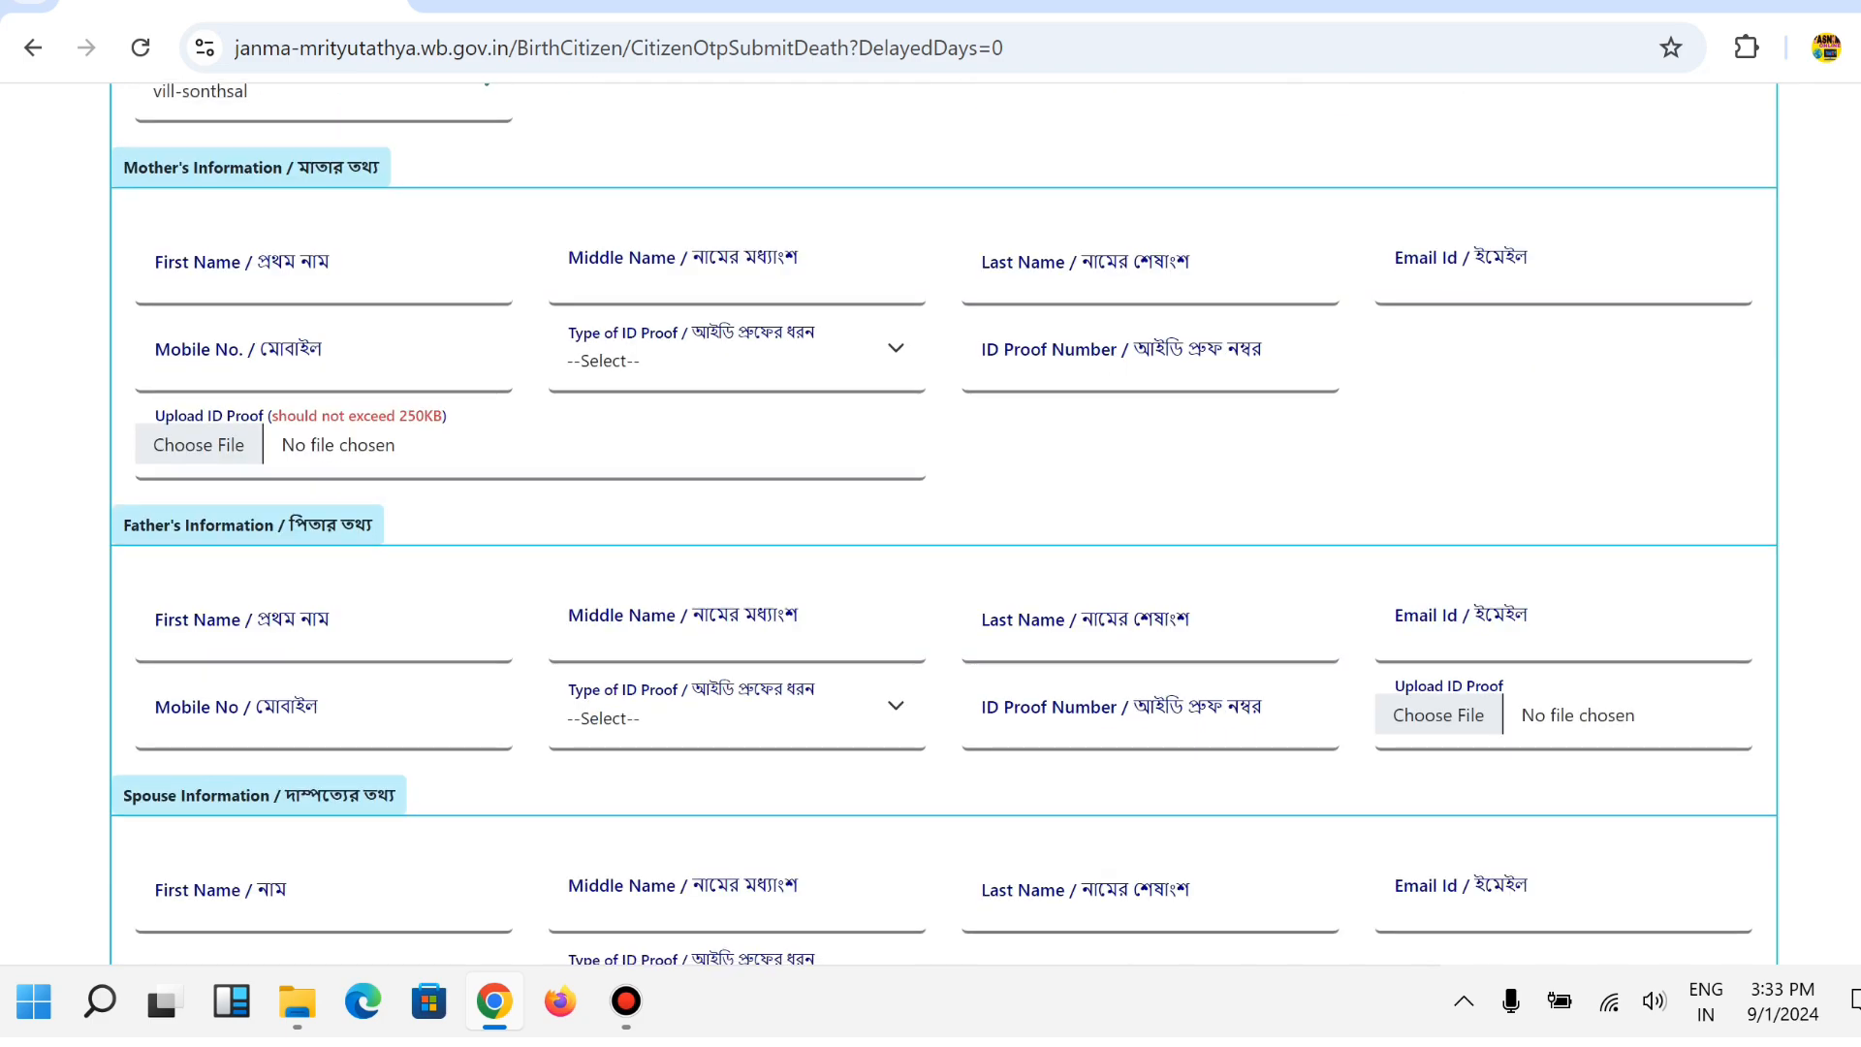
left_click(242, 272)
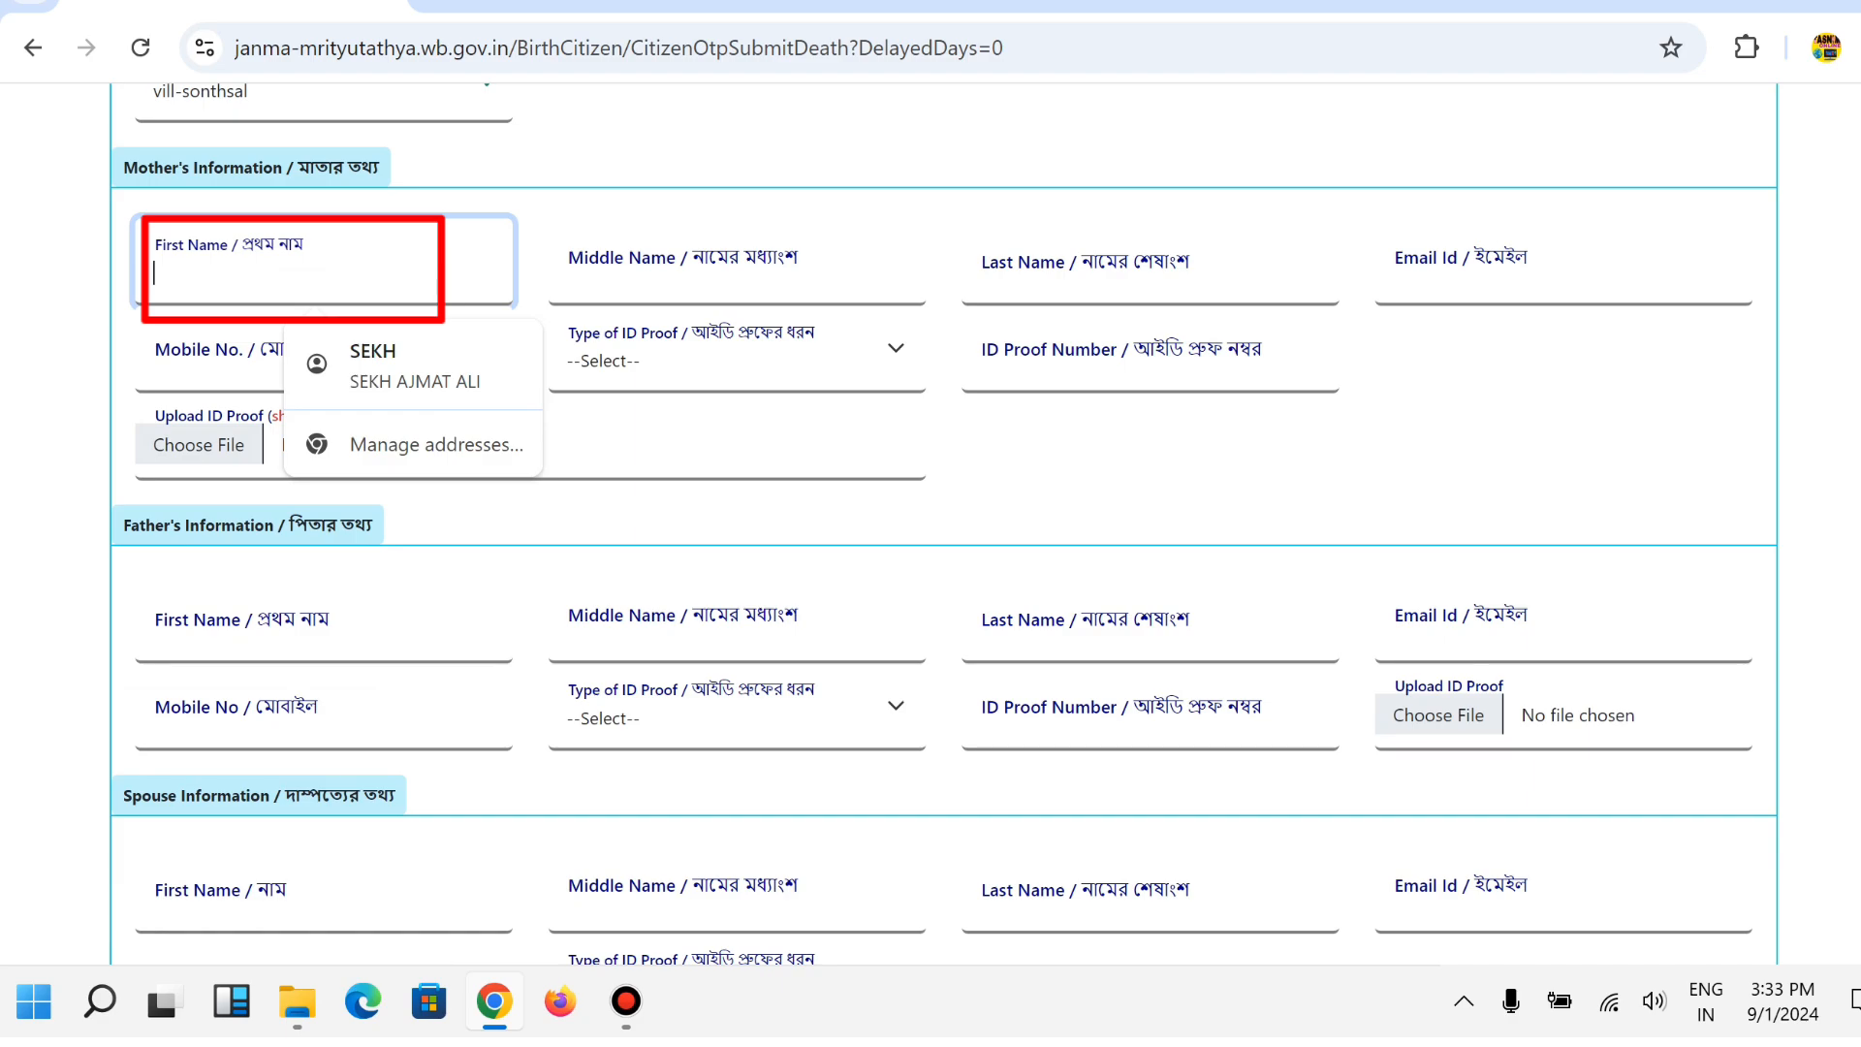
left_click(737, 271)
left_click(1148, 271)
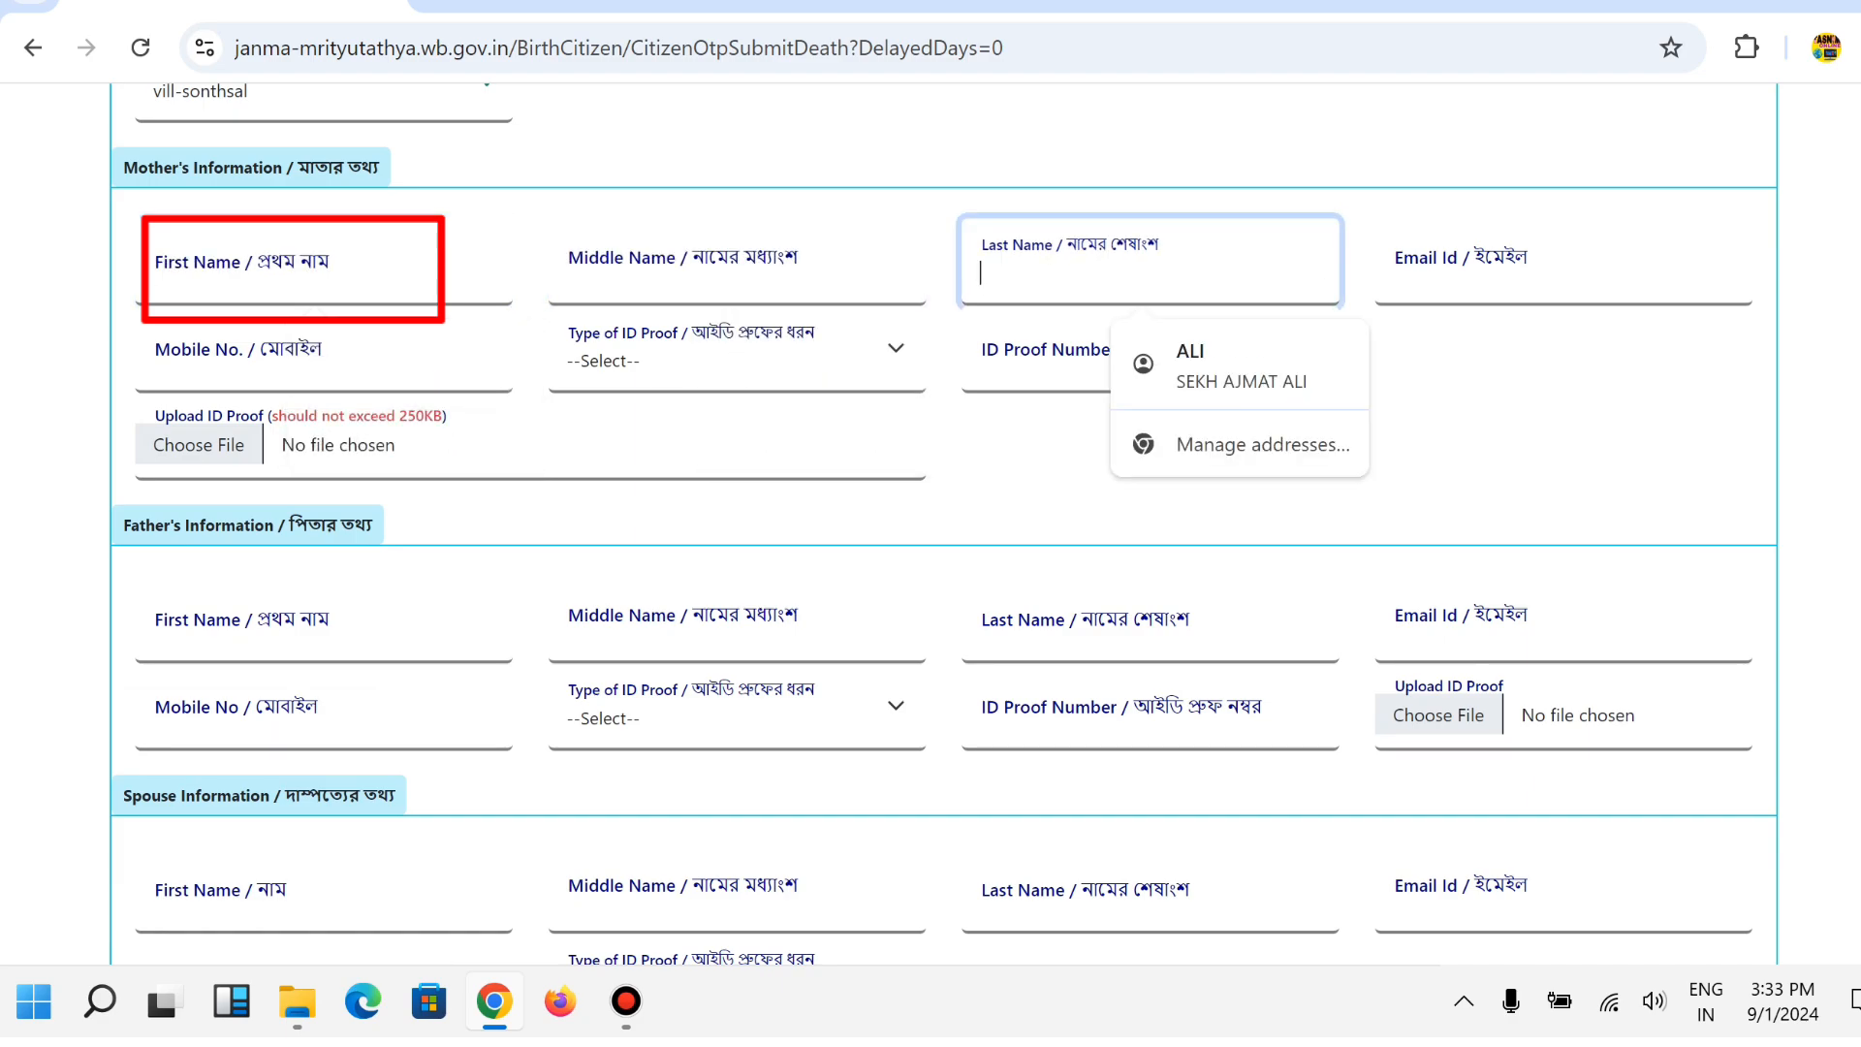
left_click(324, 271)
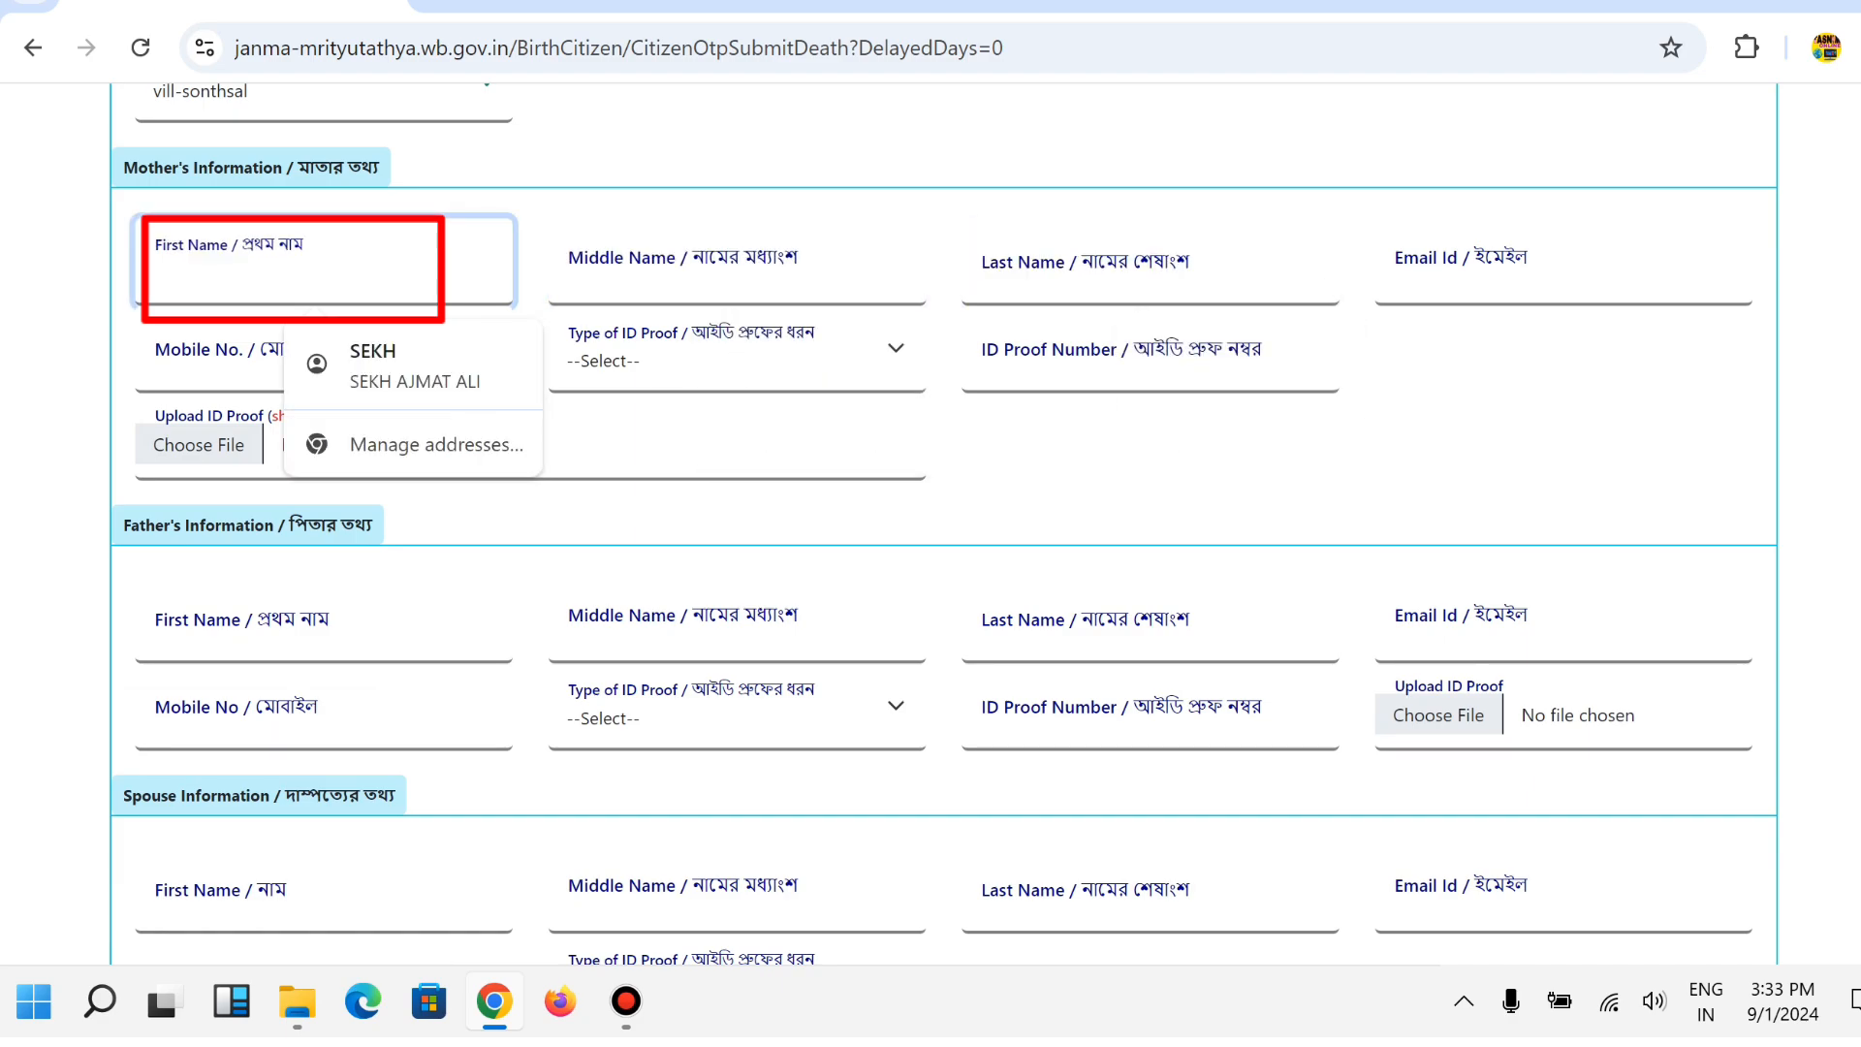
type("gg")
left_click(737, 276)
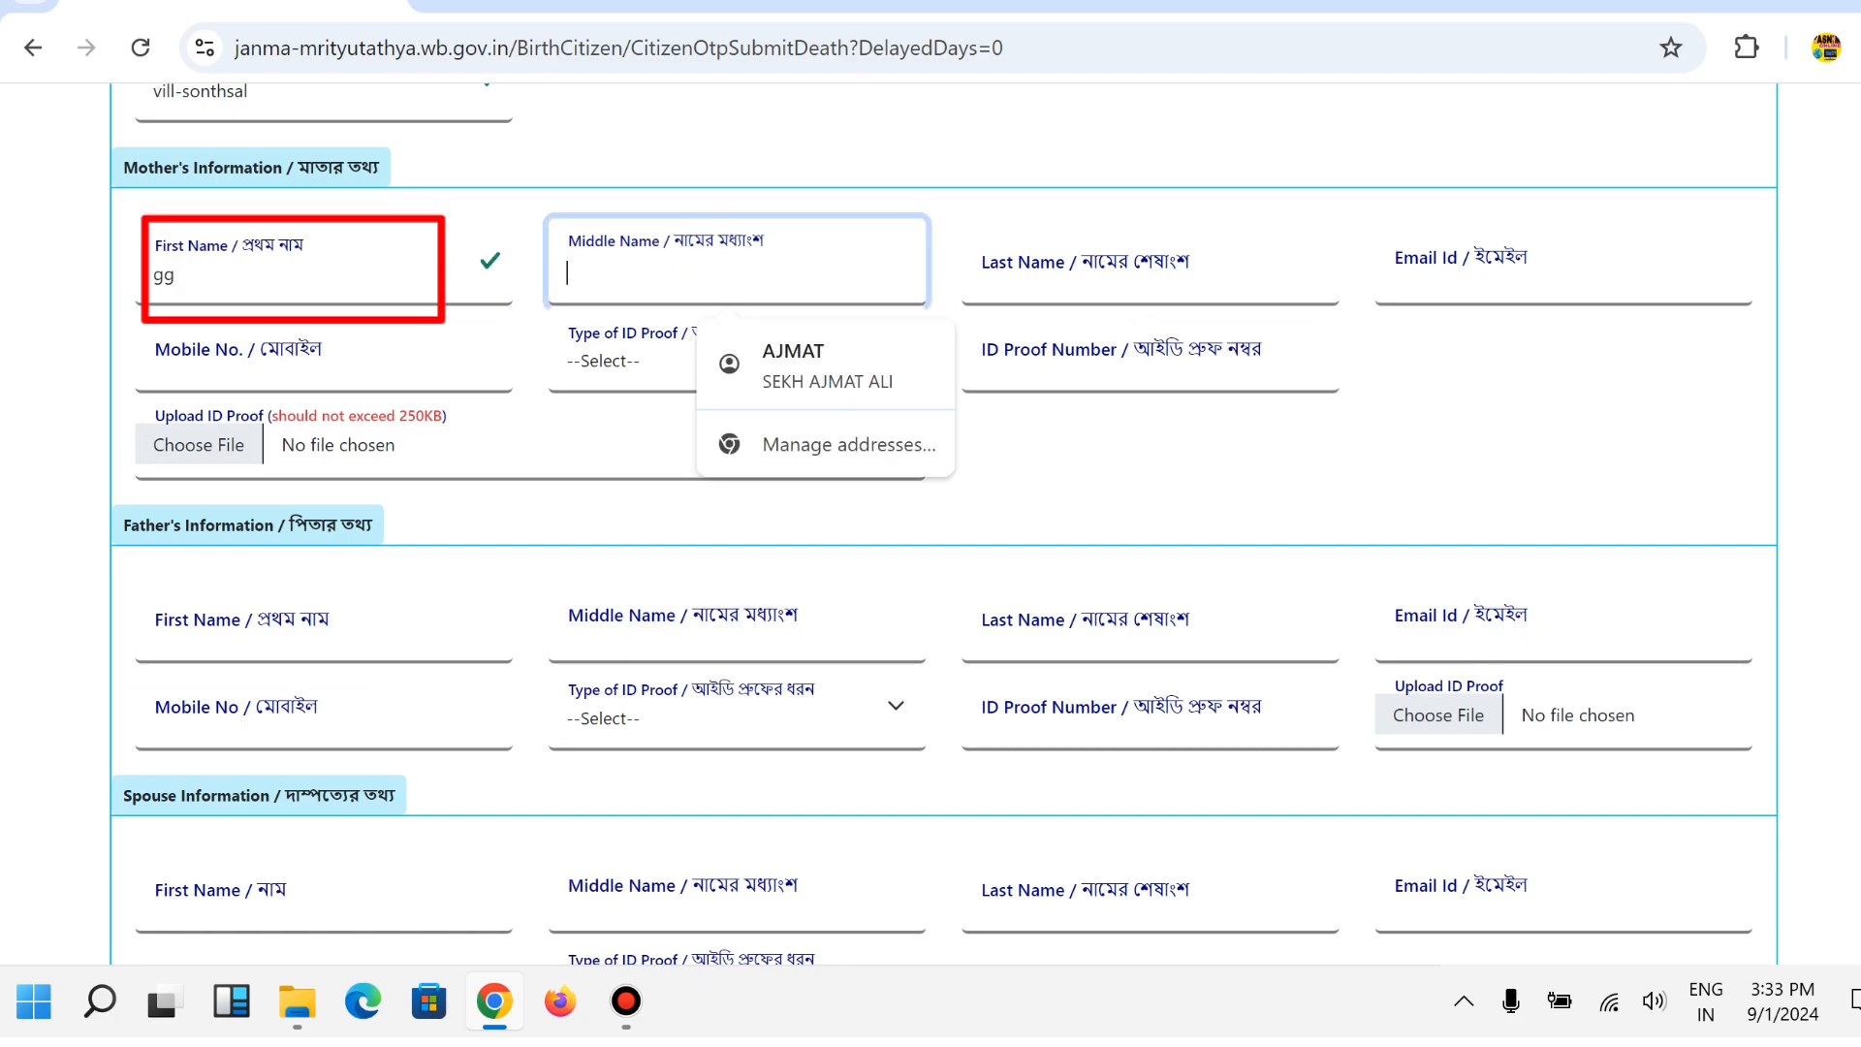
type("yy")
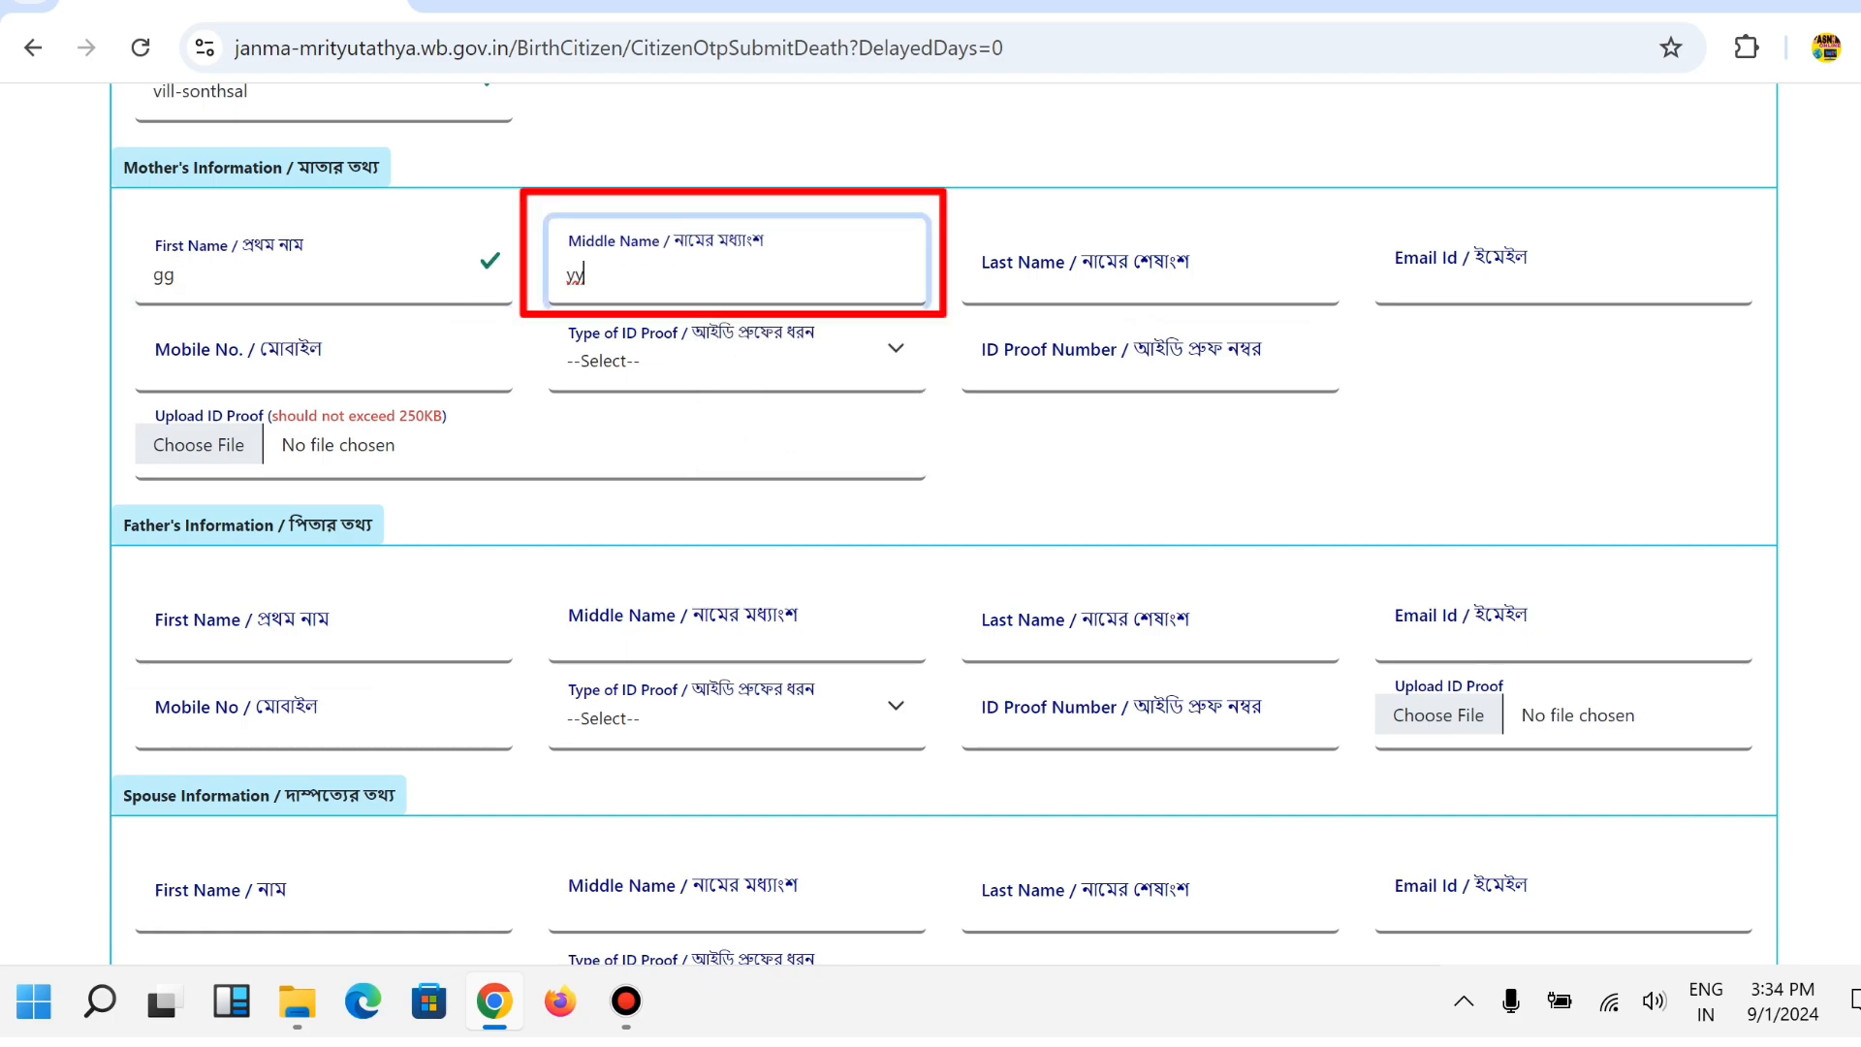
left_click(1148, 271)
type("hh")
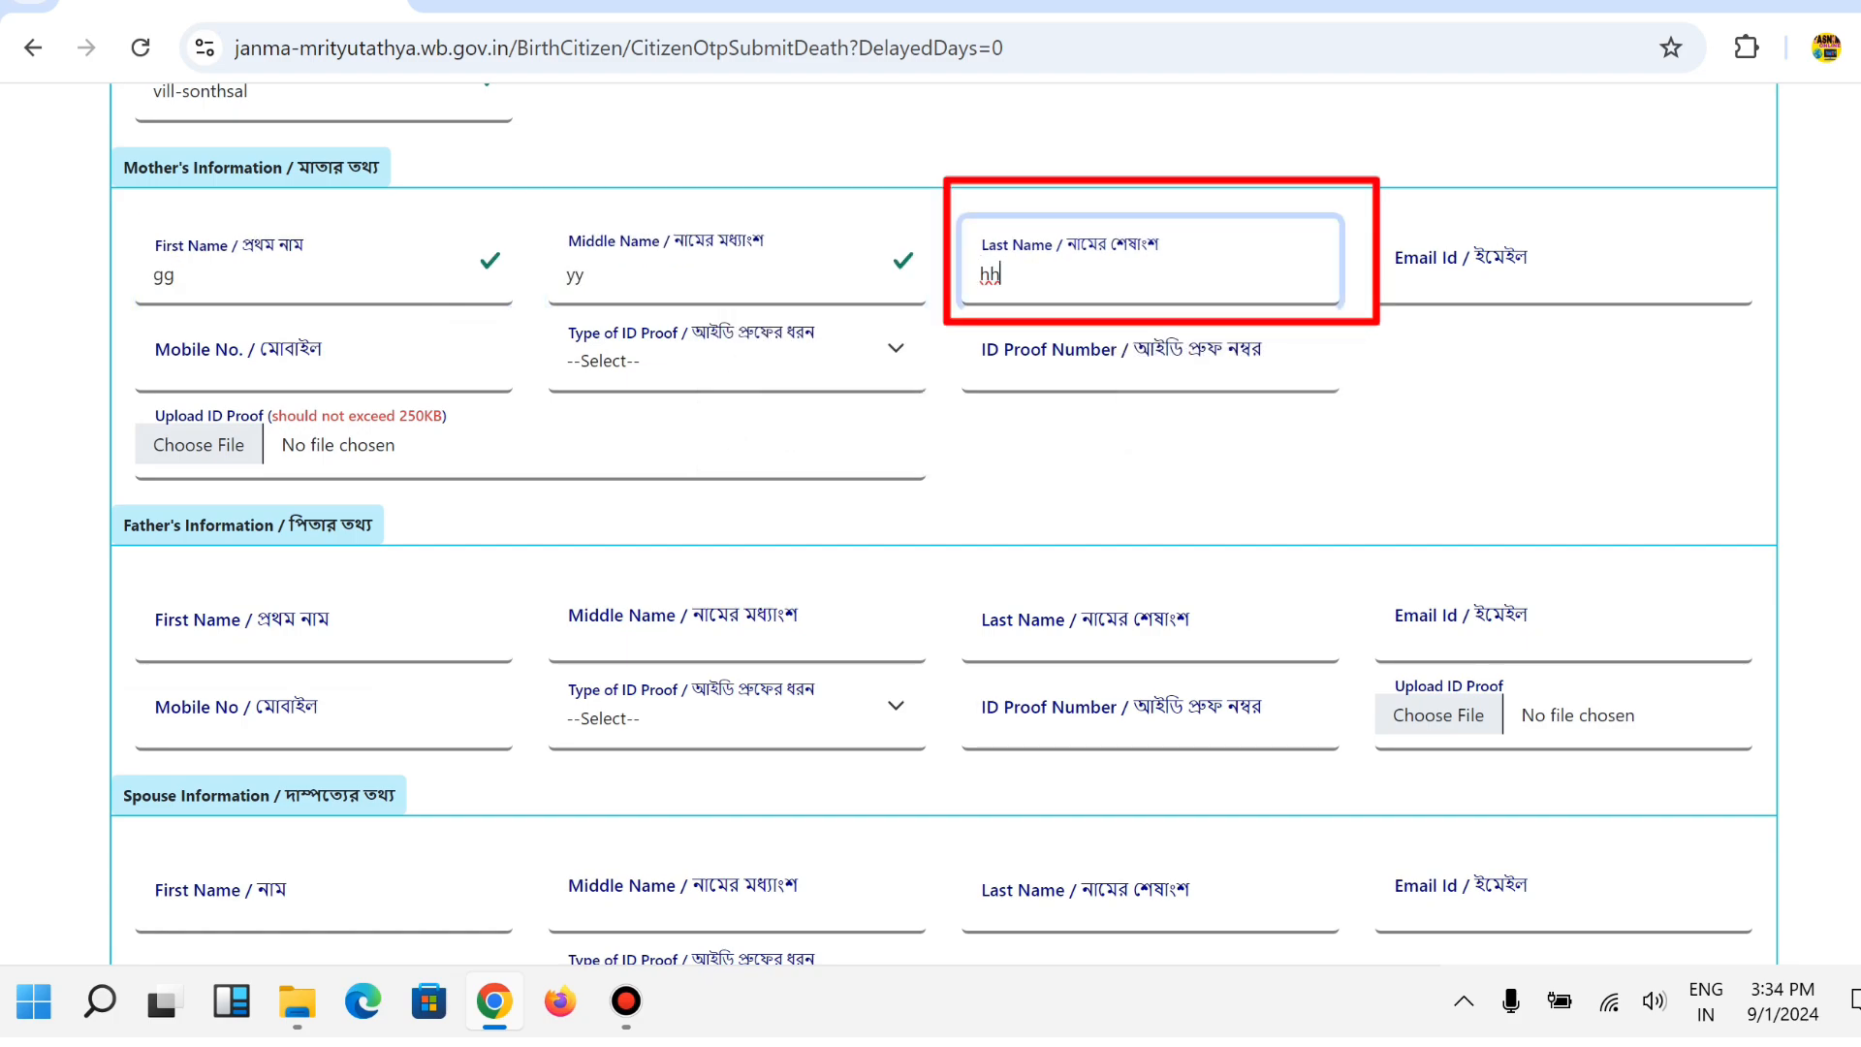
Make Aadhaar the mother's ID proof type and attach WhatsApp Image 2024-07-27 at 12.18.12.pdf.
left_click(1395, 273)
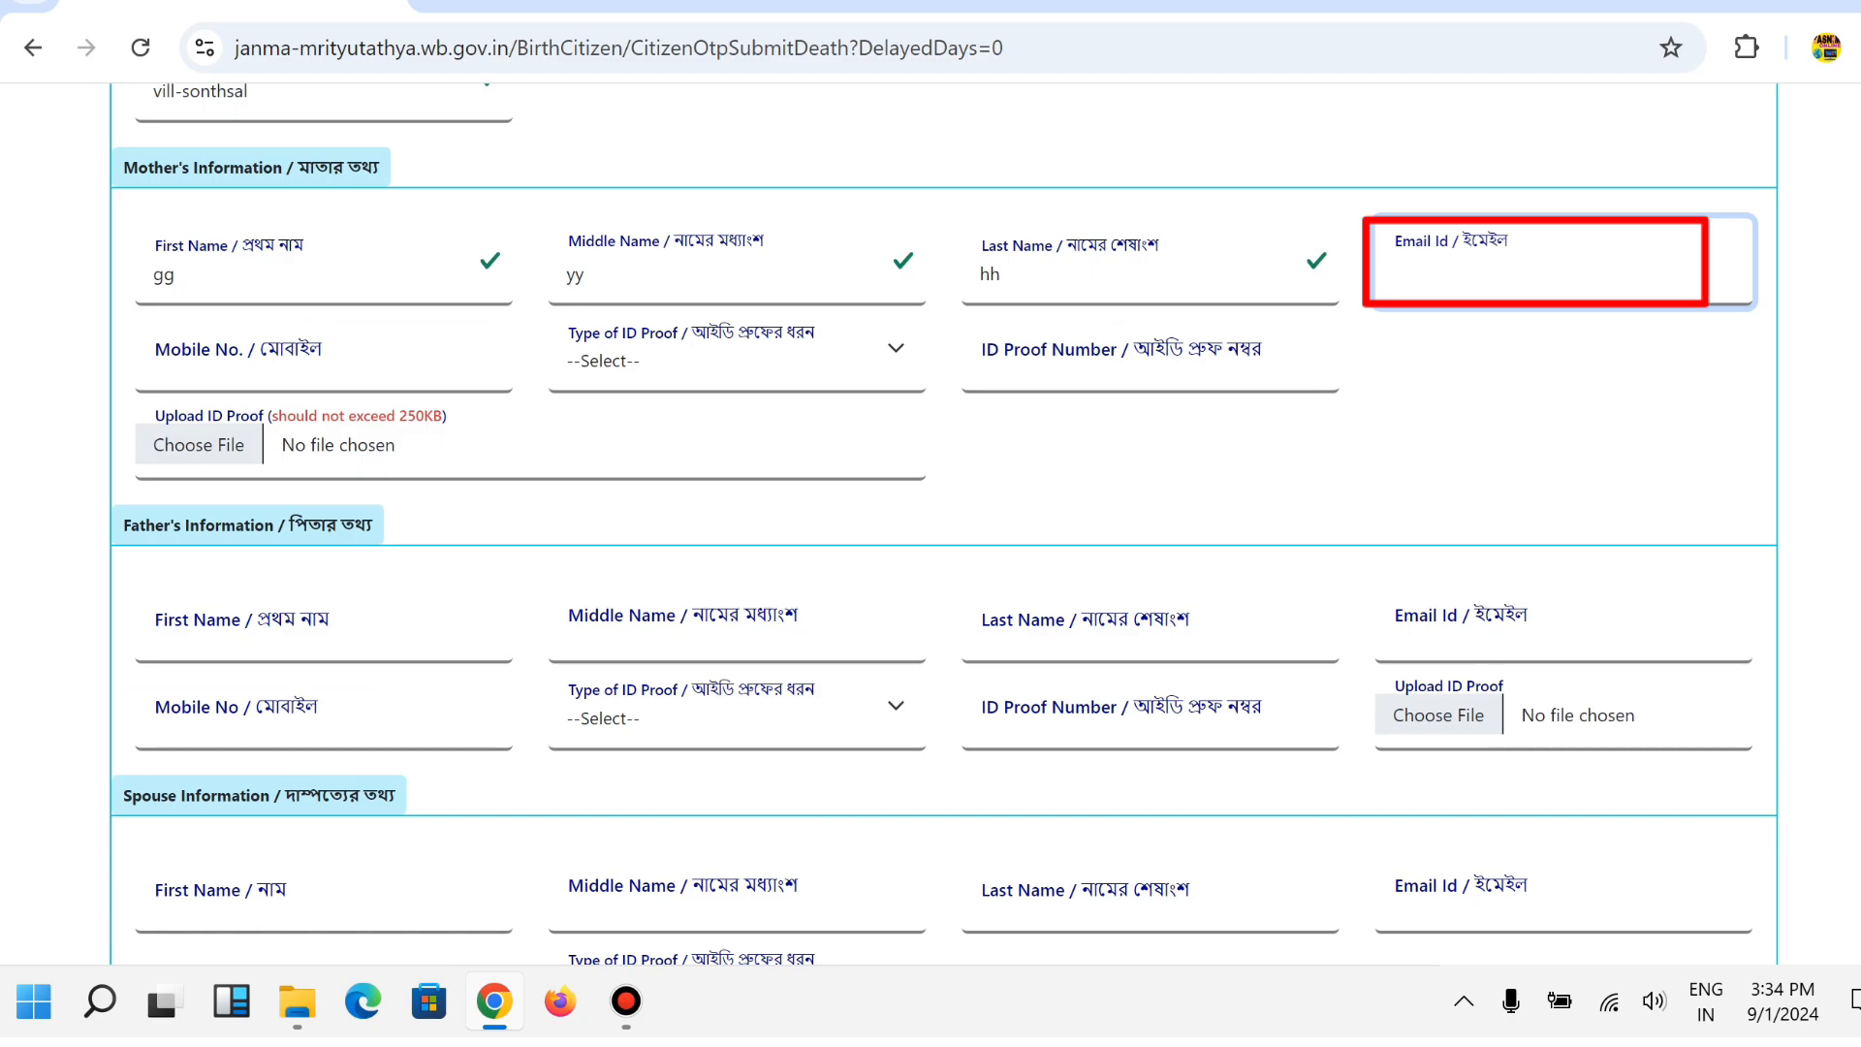
left_click(290, 361)
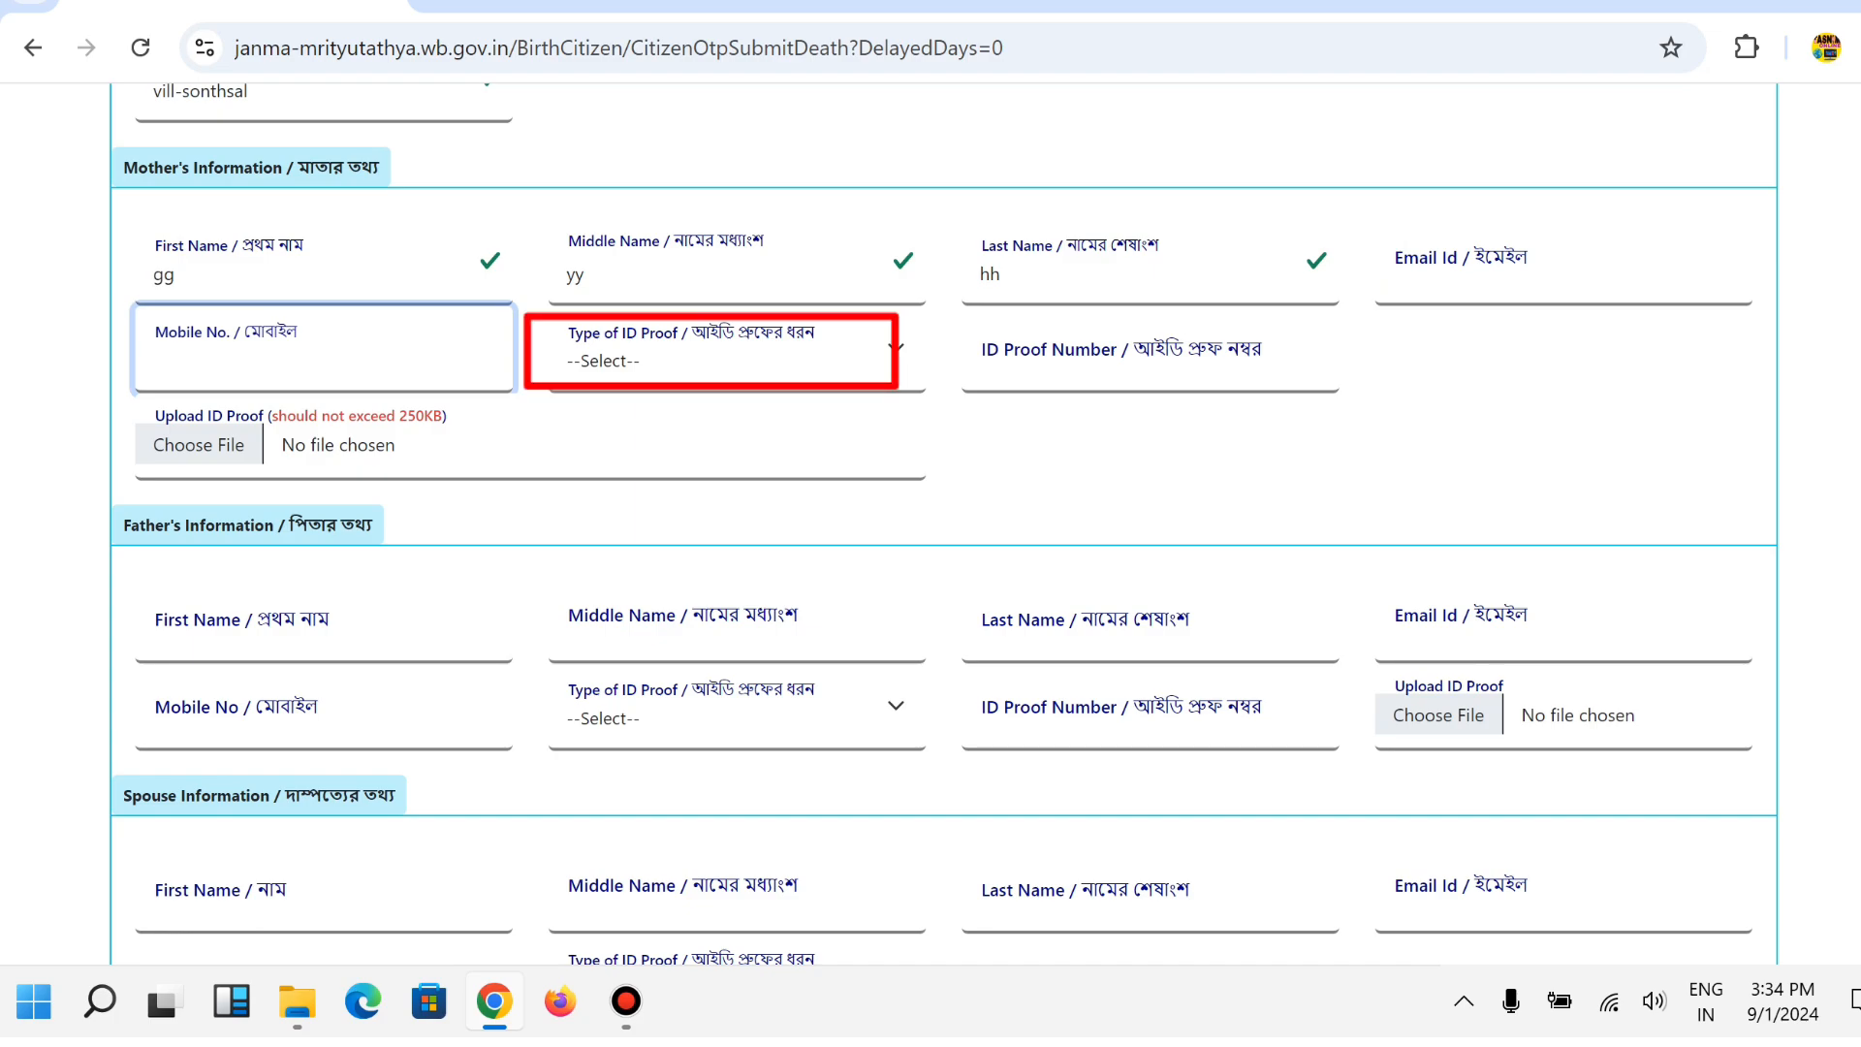
left_click(717, 361)
key("Down")
key("Down")
key("Down")
key("Down")
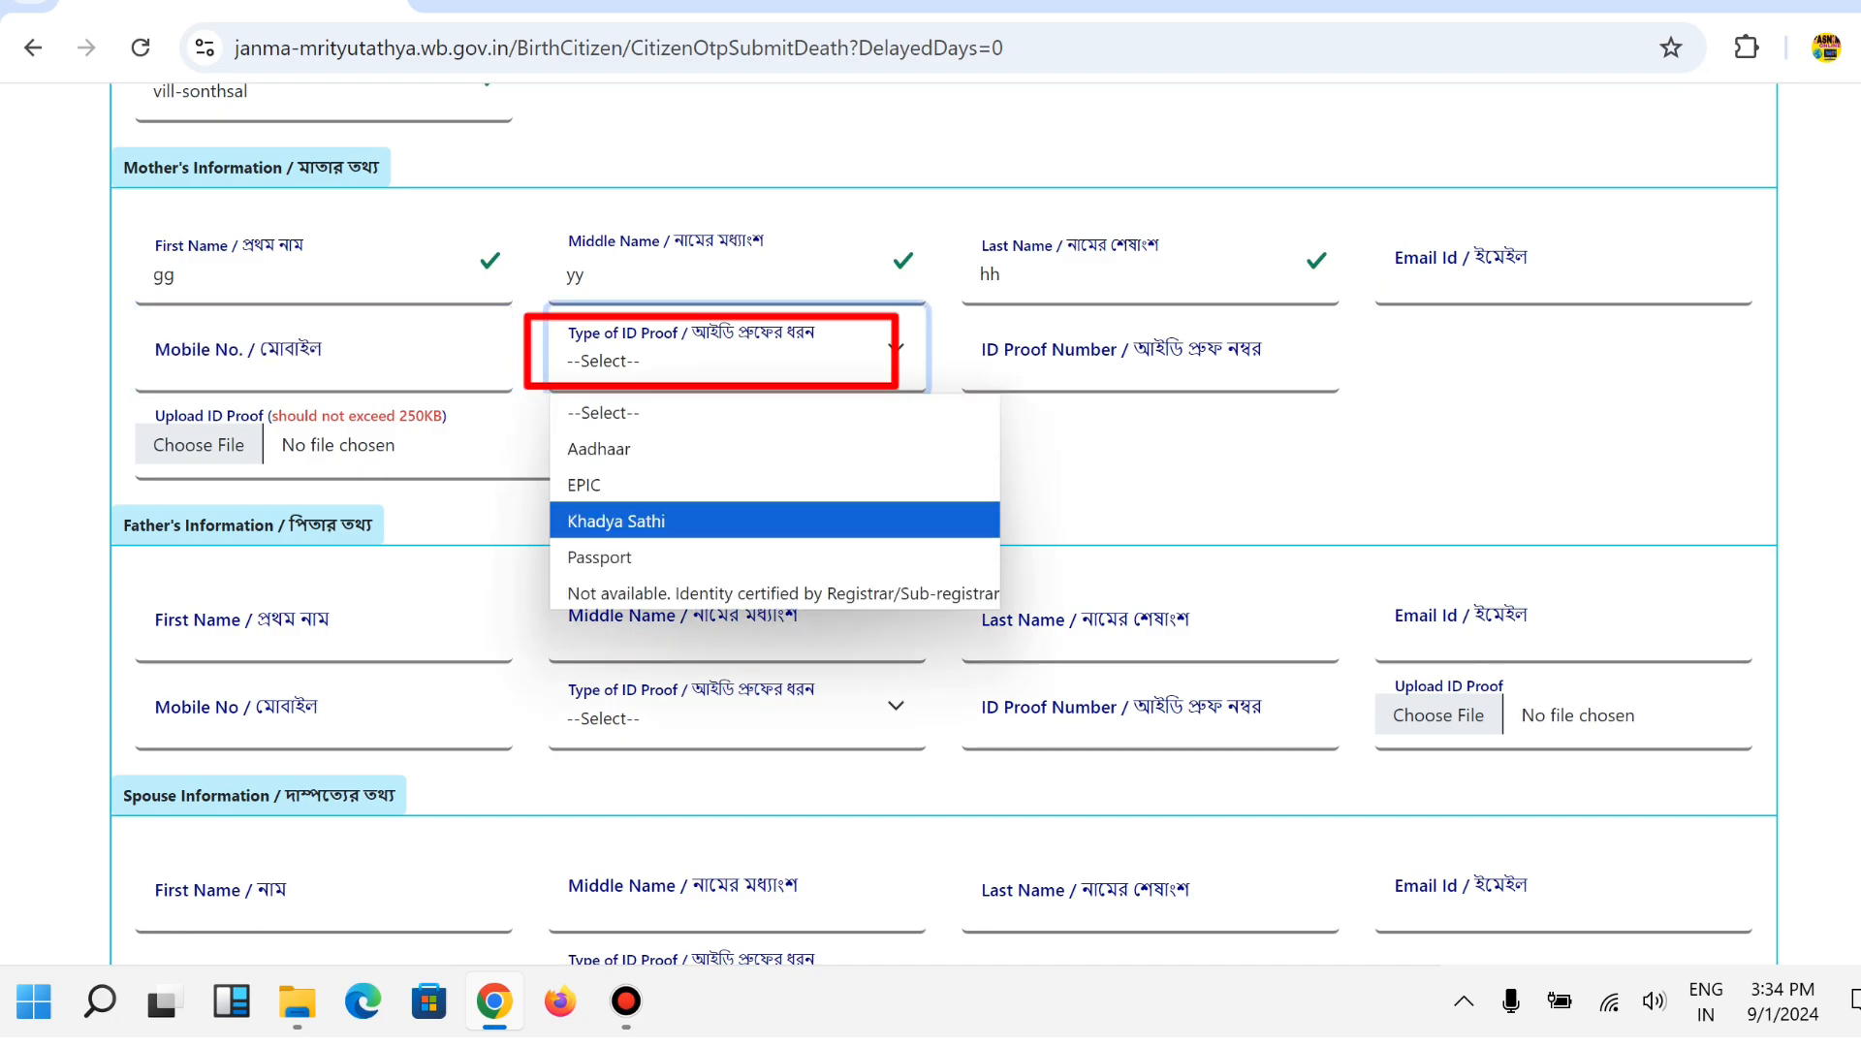
key("Up")
key("Up")
key("Up")
key("Down")
key("Up")
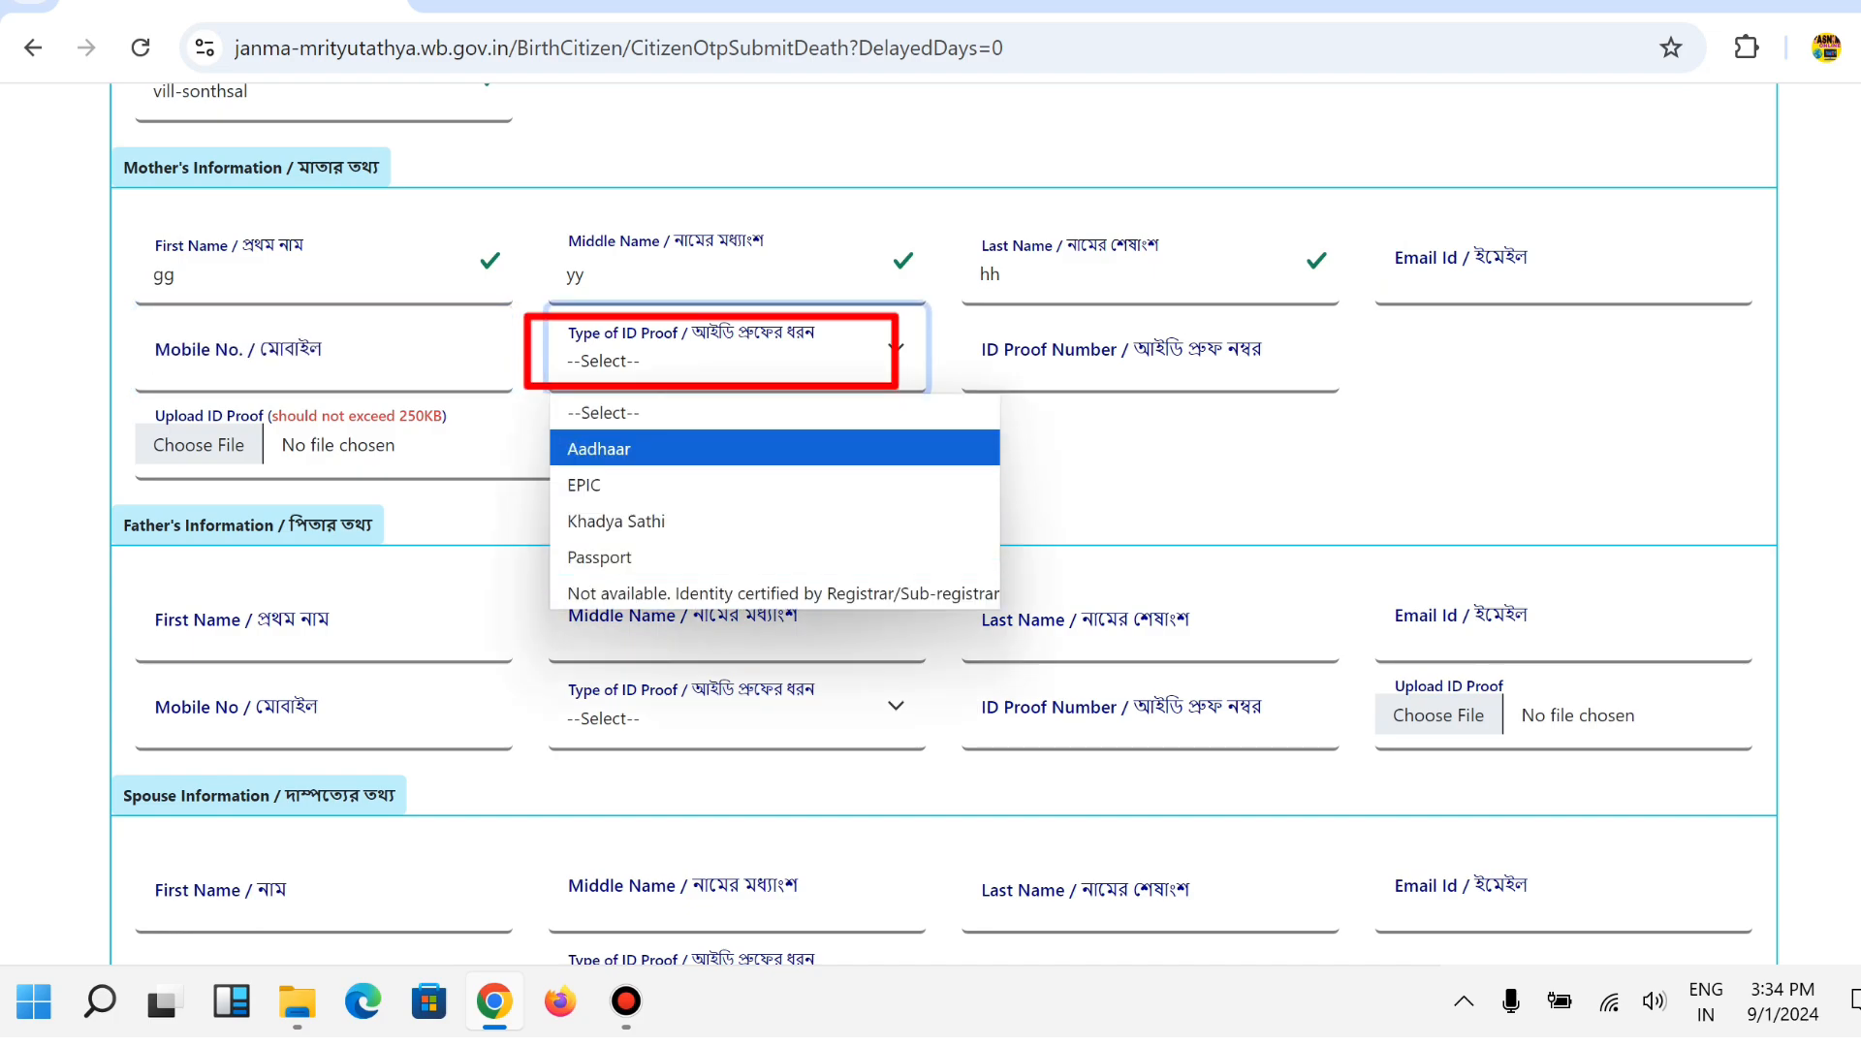
key("Return")
left_click(1149, 364)
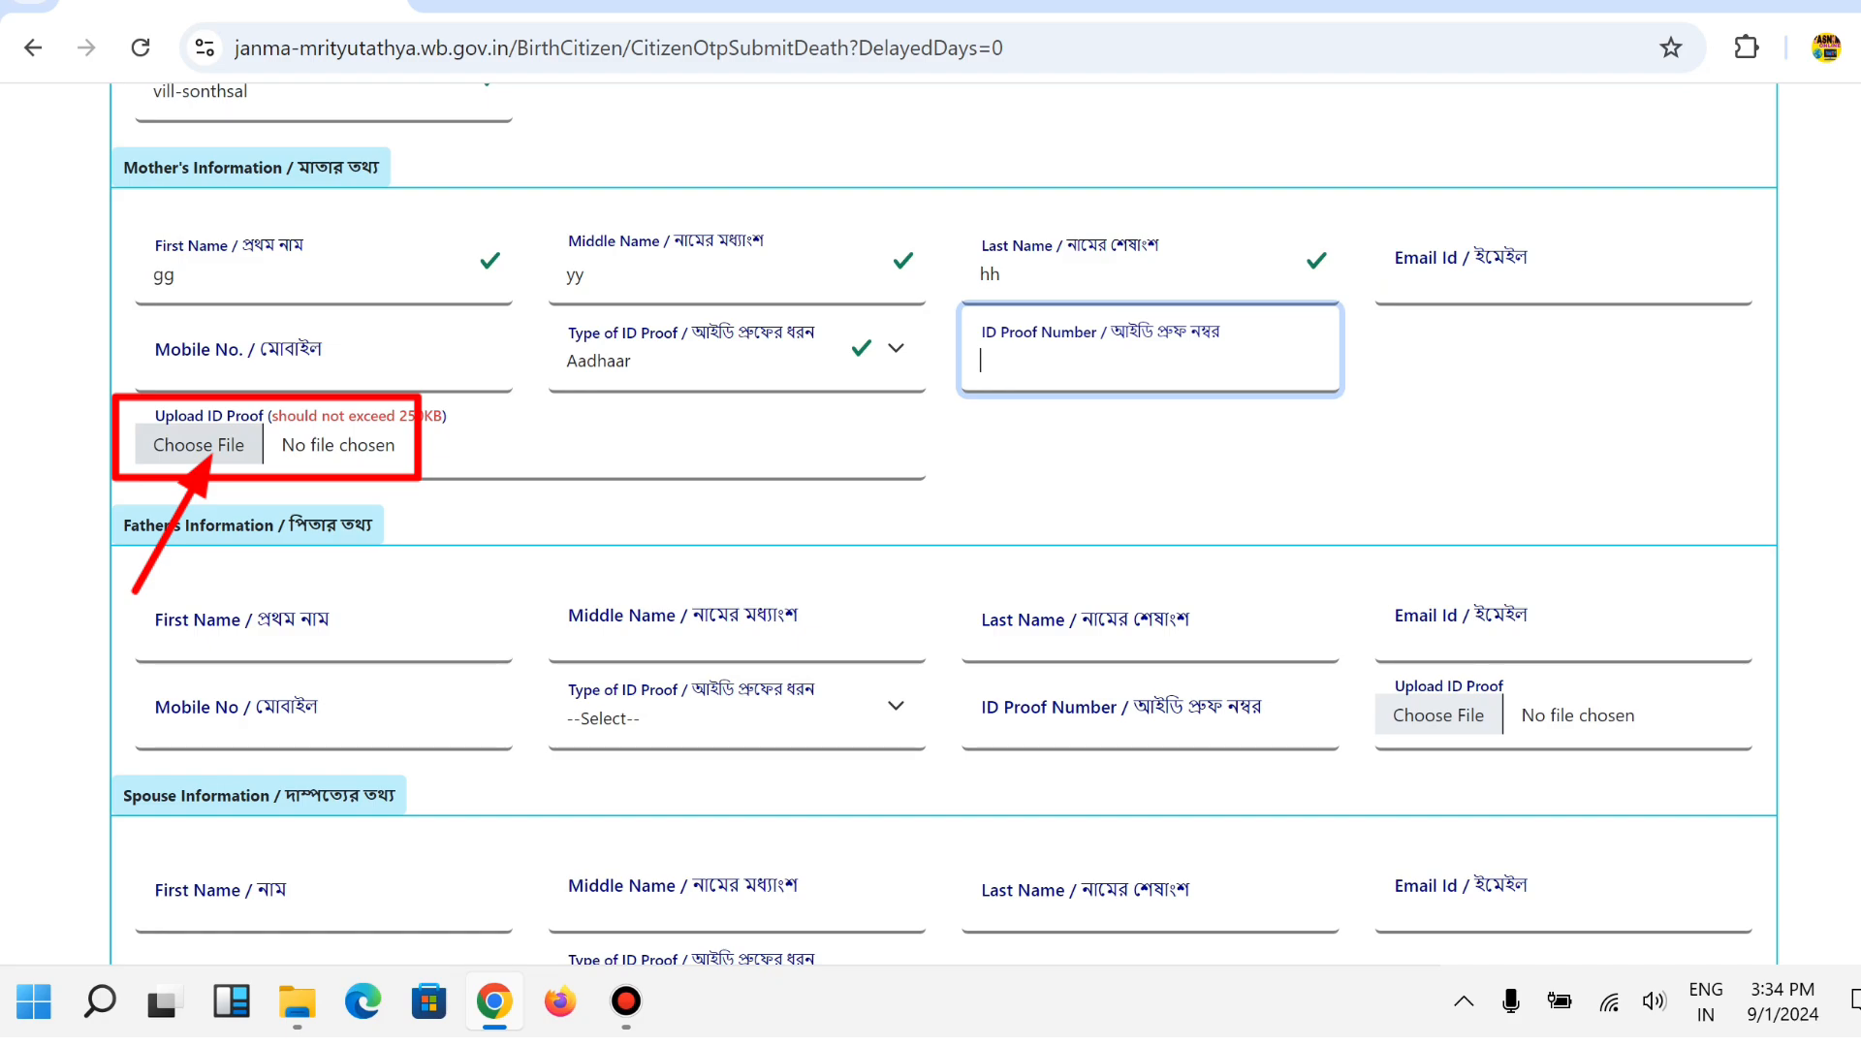
key("Tab")
key("space")
key("Return")
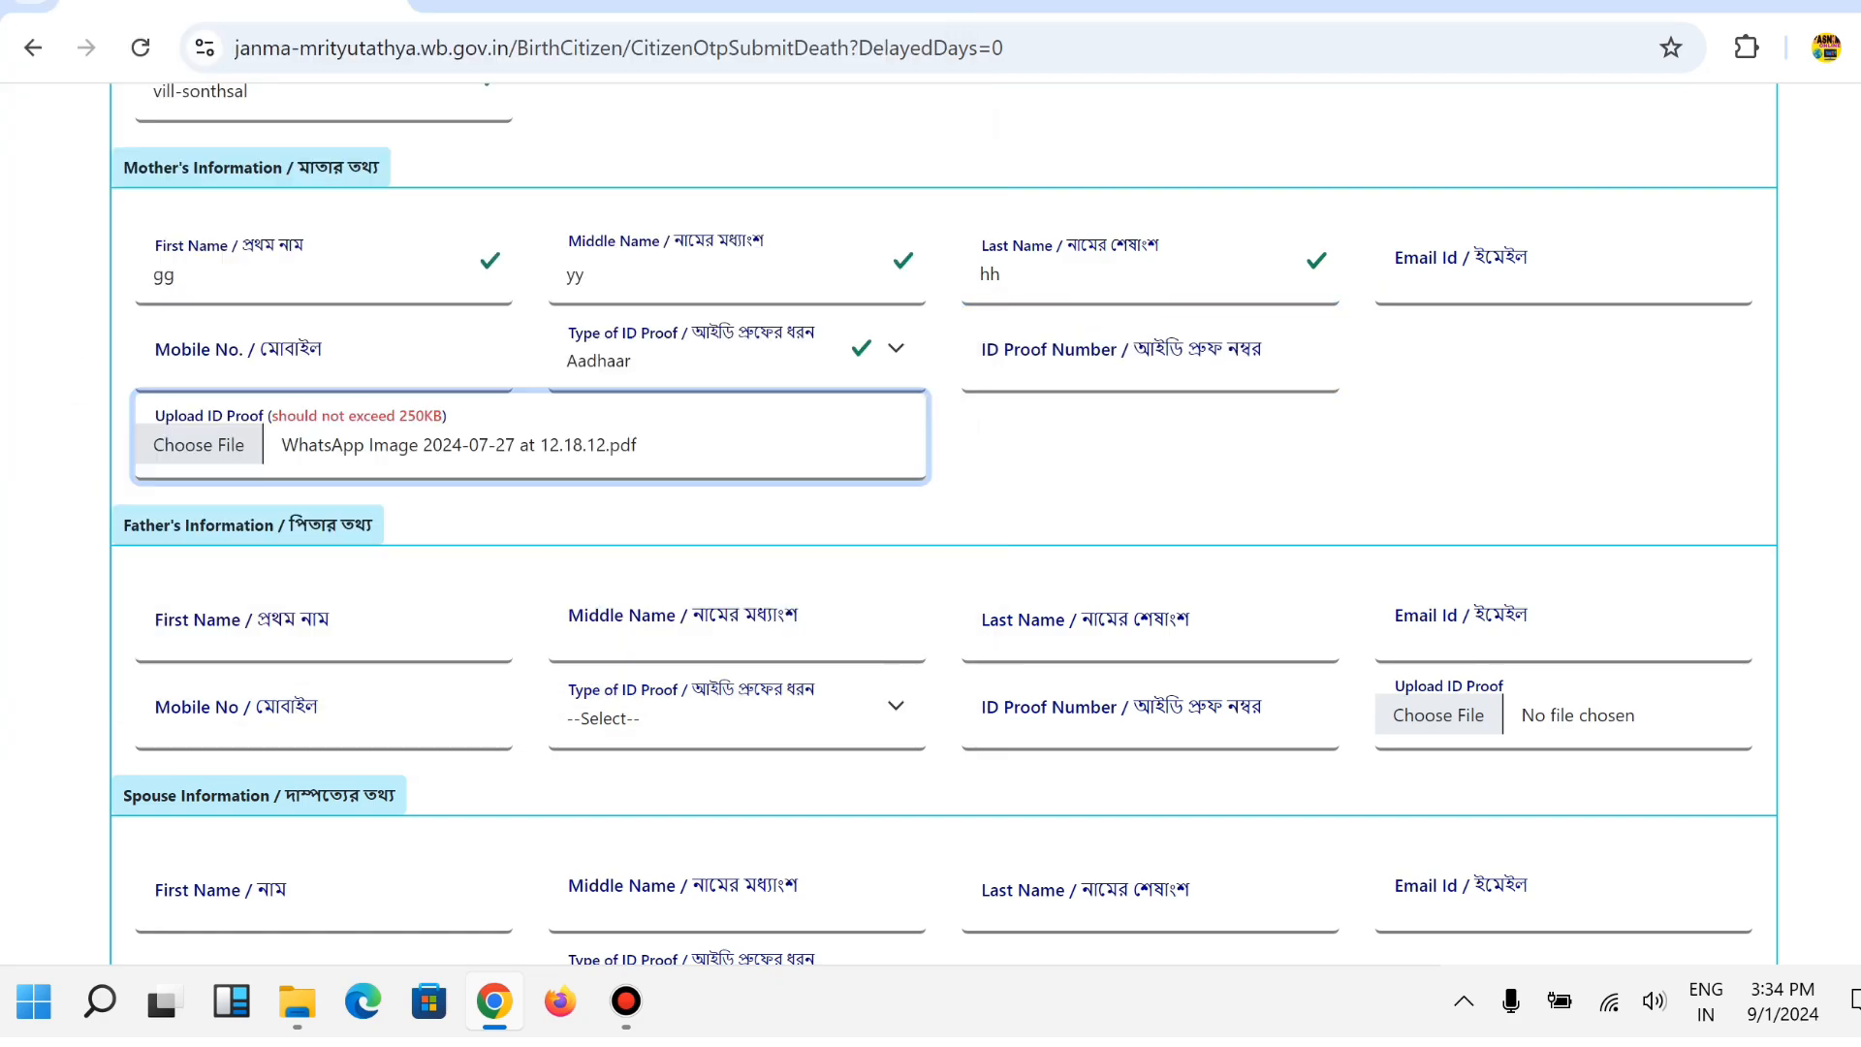
Enter gg as the father's first, middle and last name.
scroll(943, 523, "down", 3)
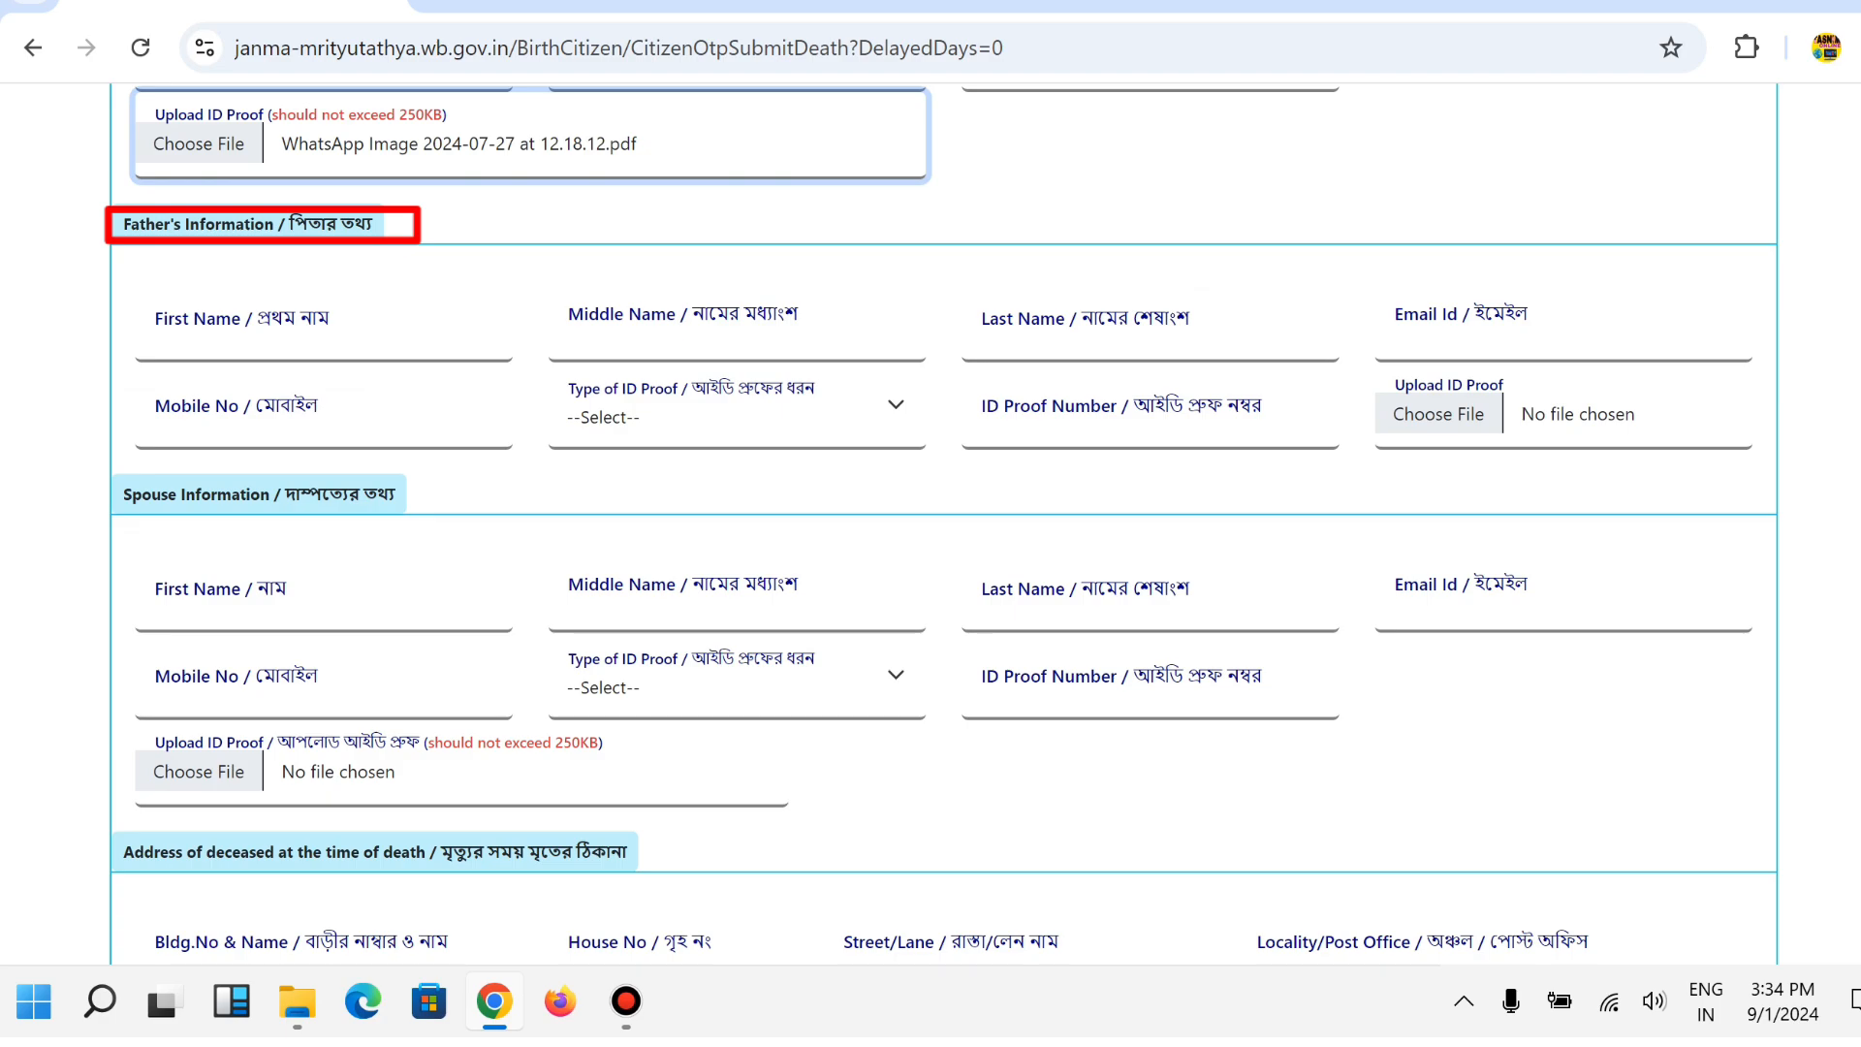
key("Tab")
key("Tab")
key("Tab")
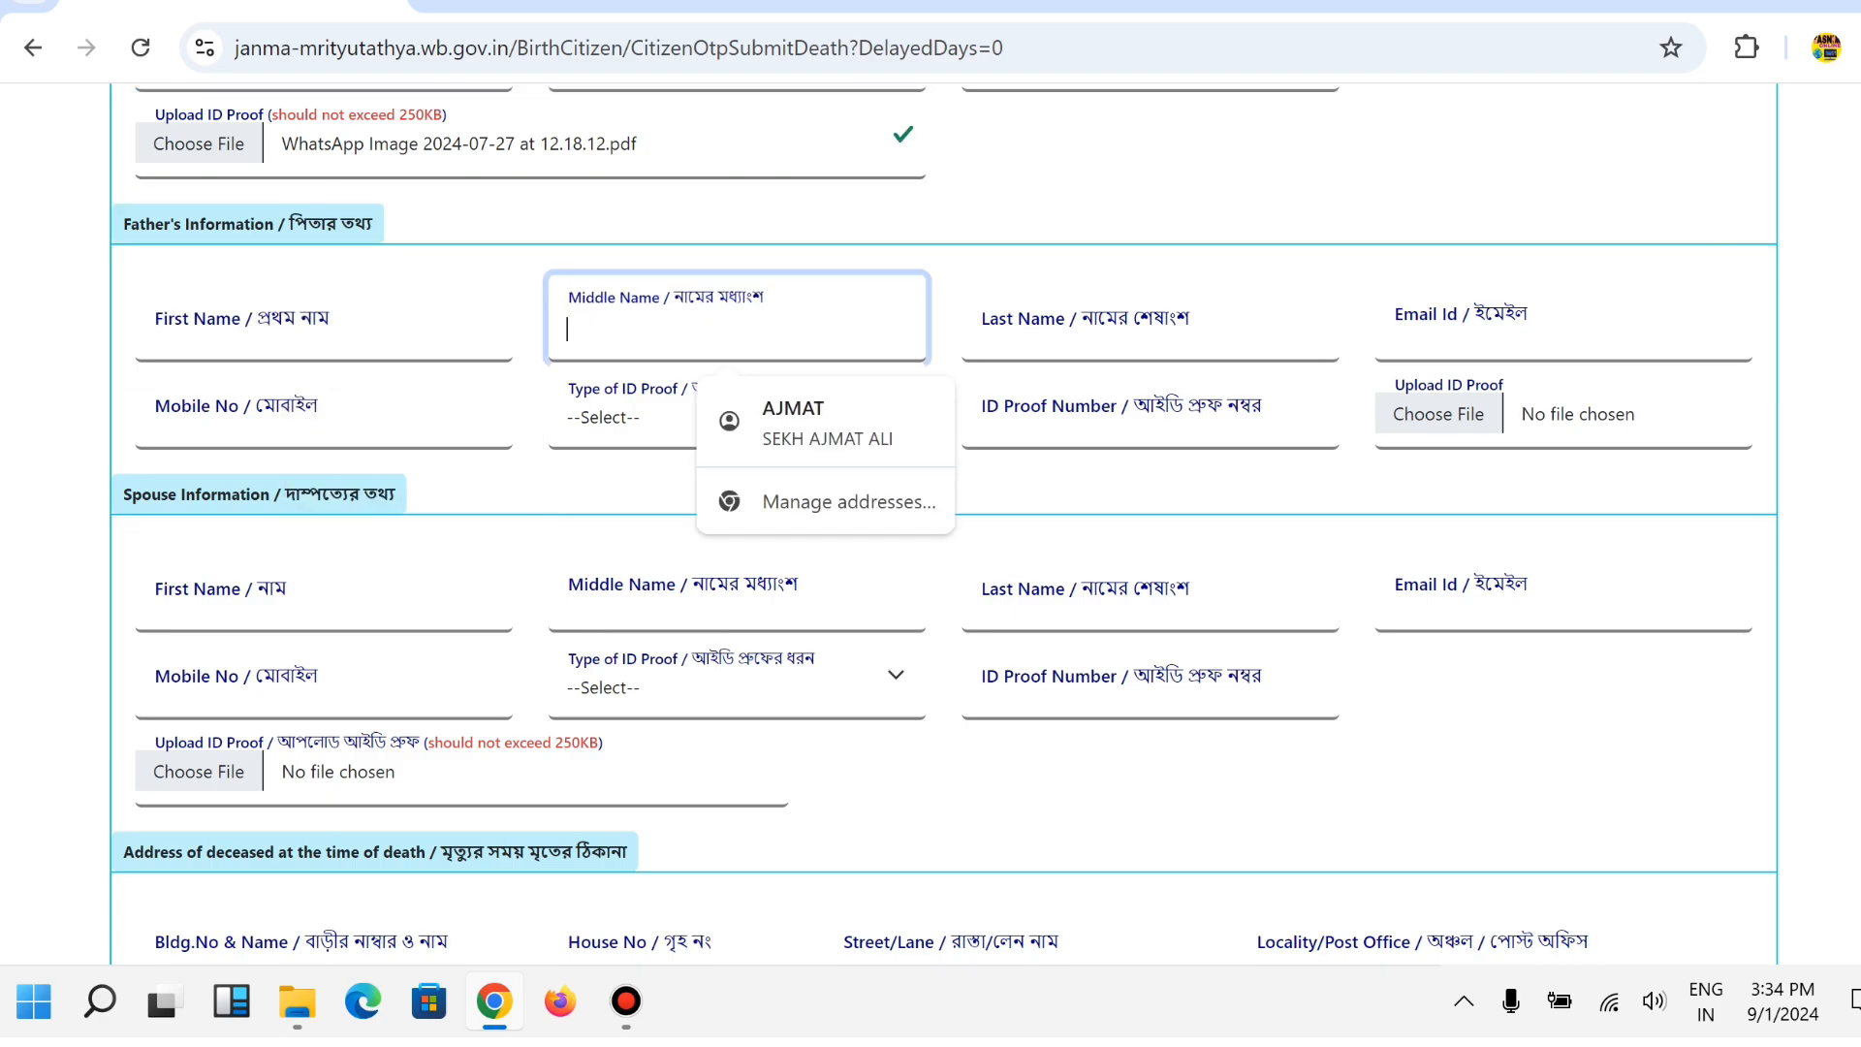
left_click(324, 330)
type("gg")
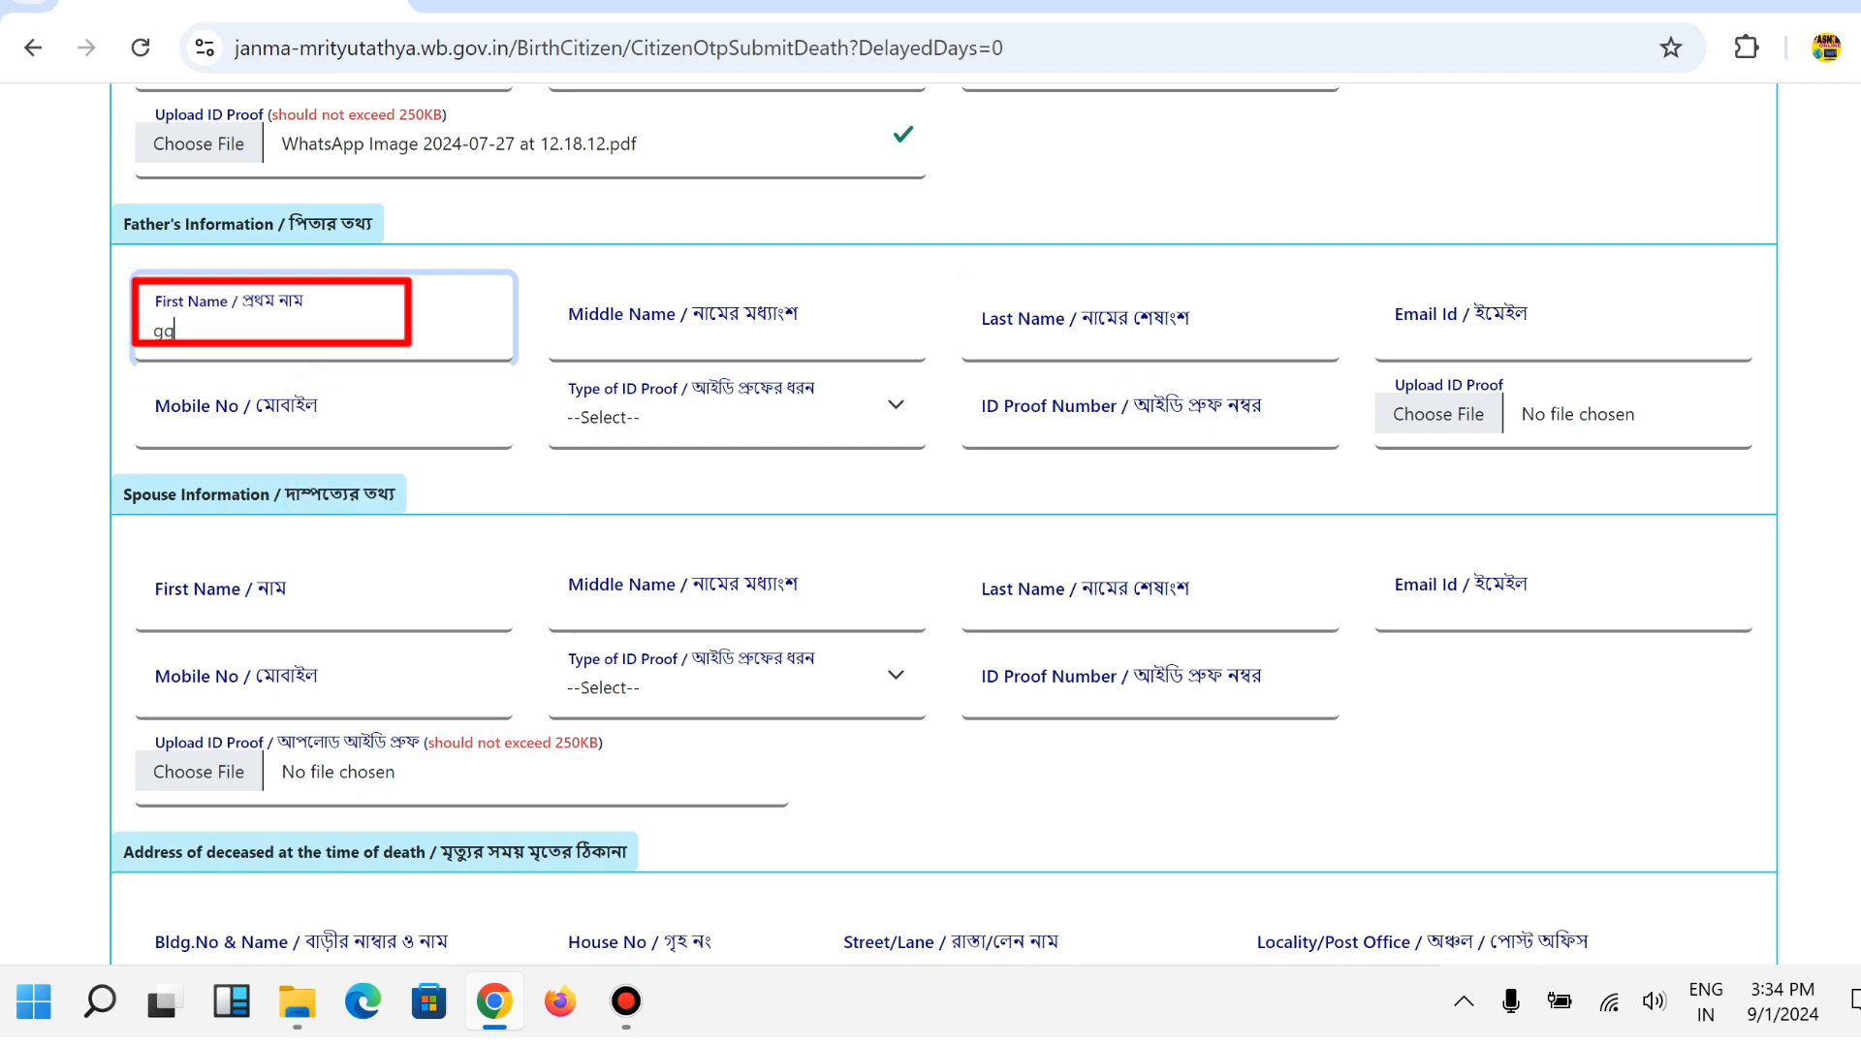
key("Tab")
type("gg")
key("Tab")
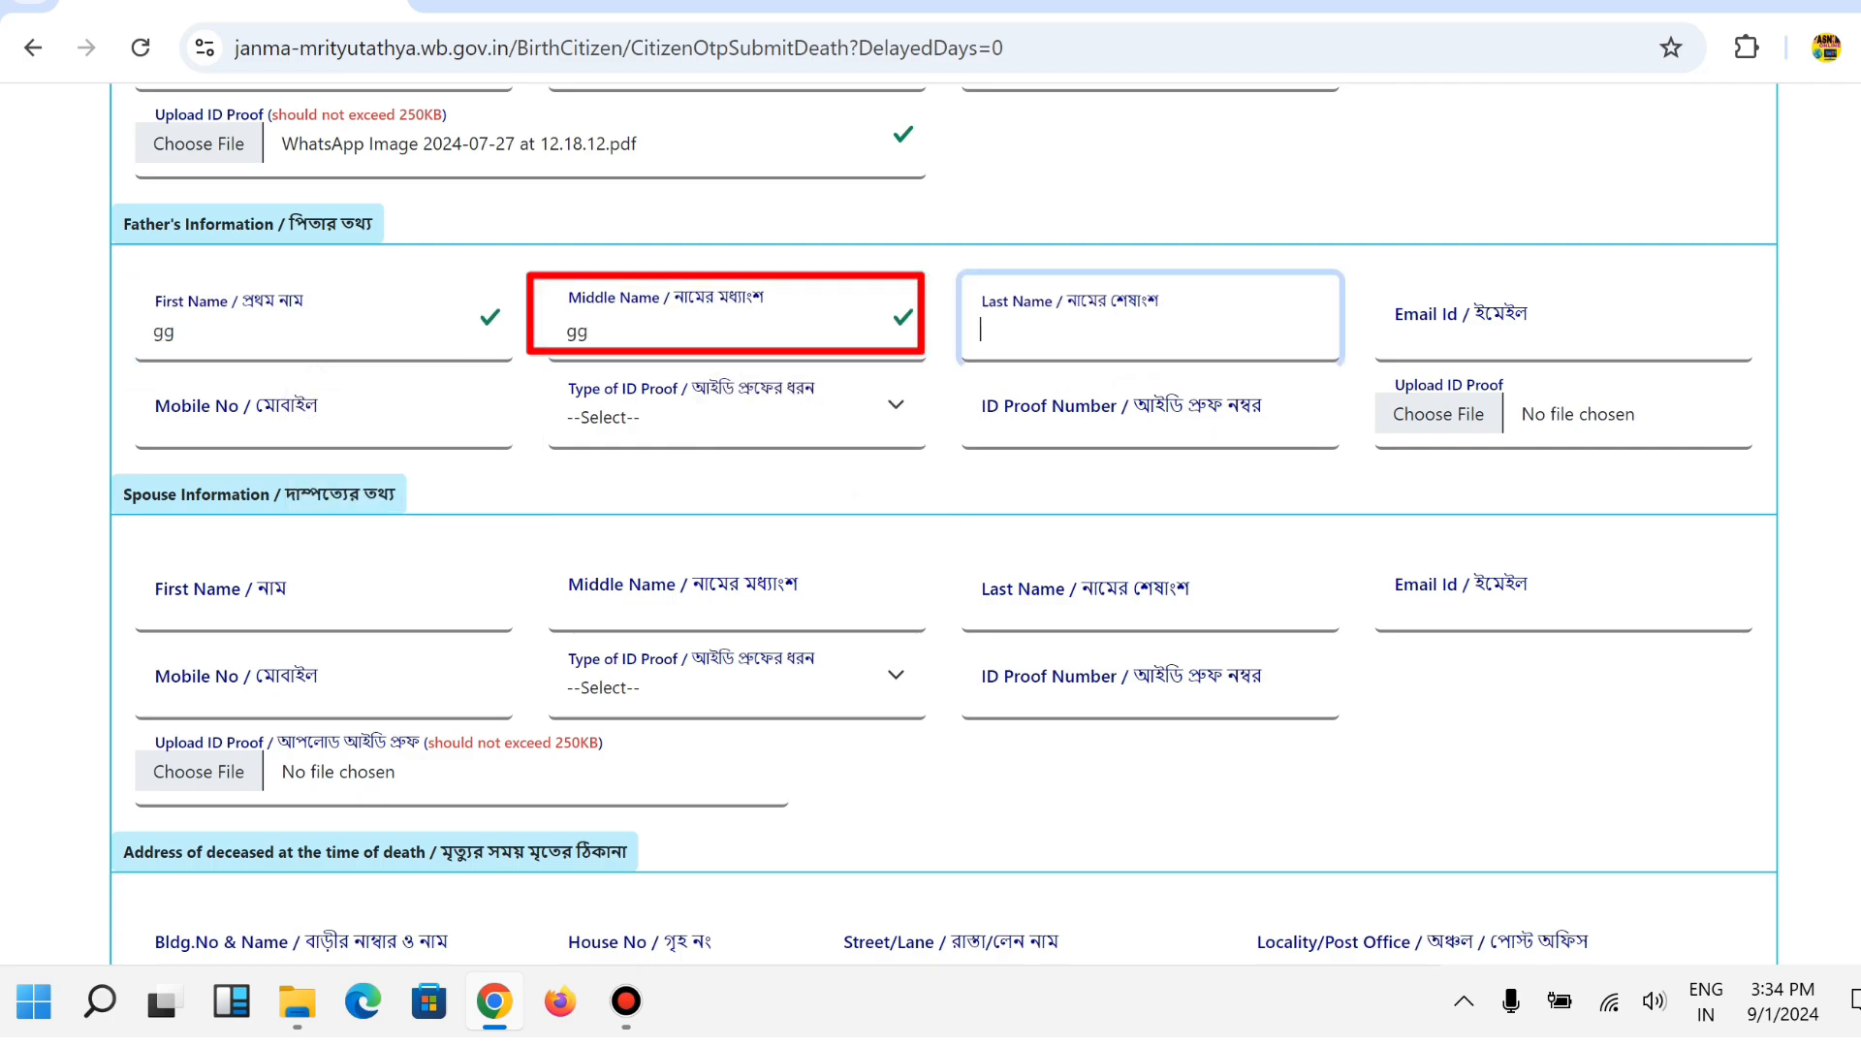
type("gg")
Set the father's ID proof type to Aadhaar with number uuuu.
key("Tab")
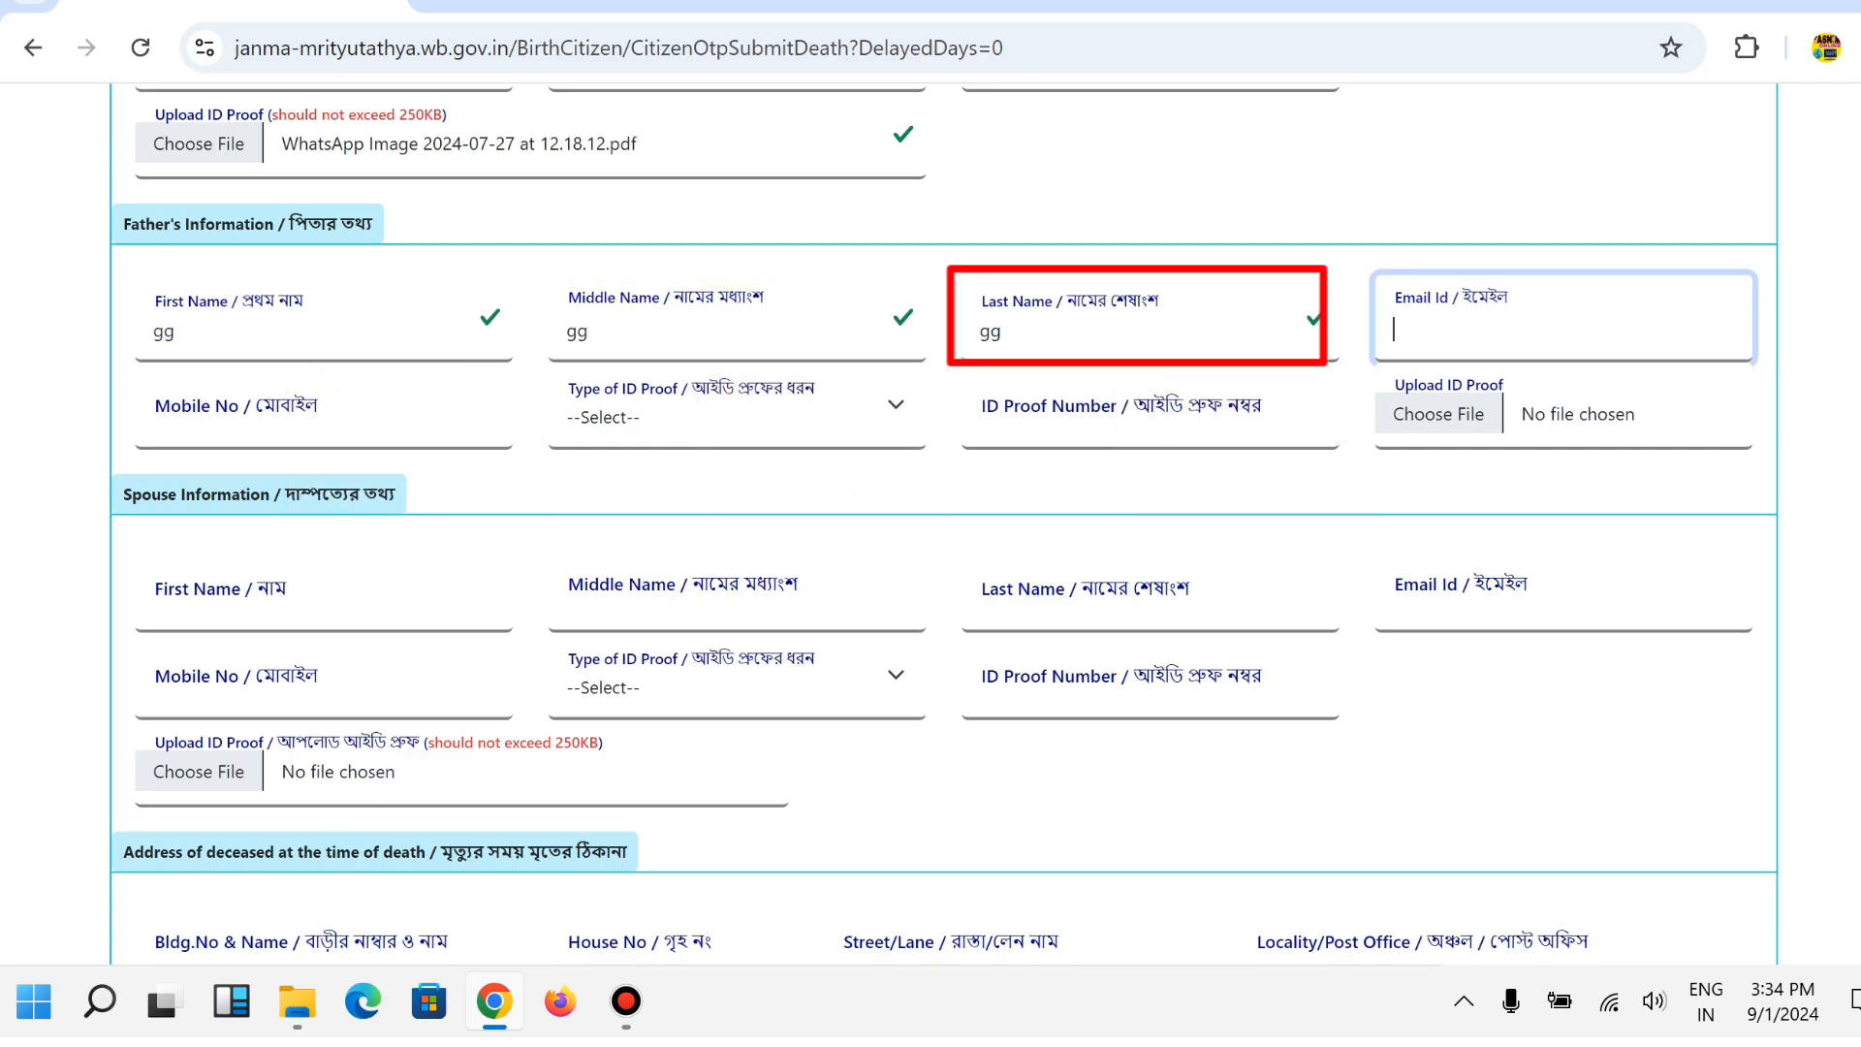
key("Tab")
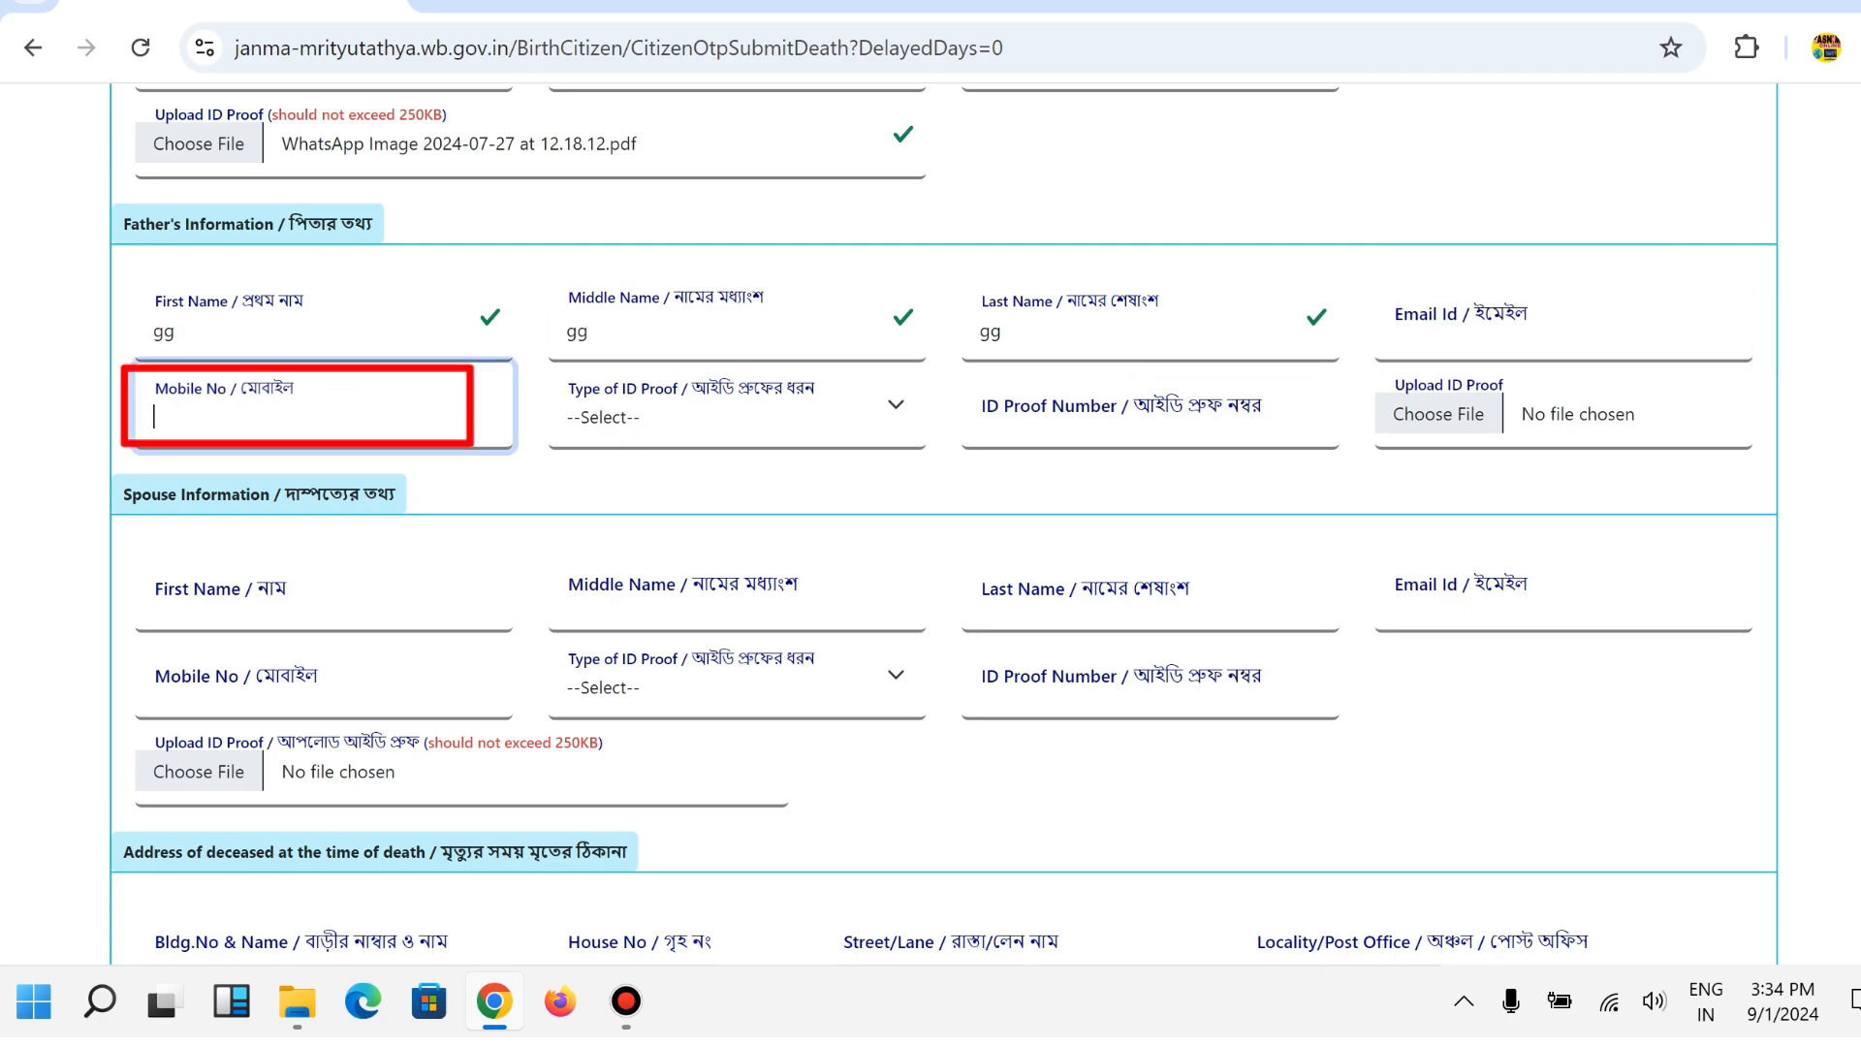
key("Tab")
key("alt+Down")
key("Down")
key("Down")
key("Up")
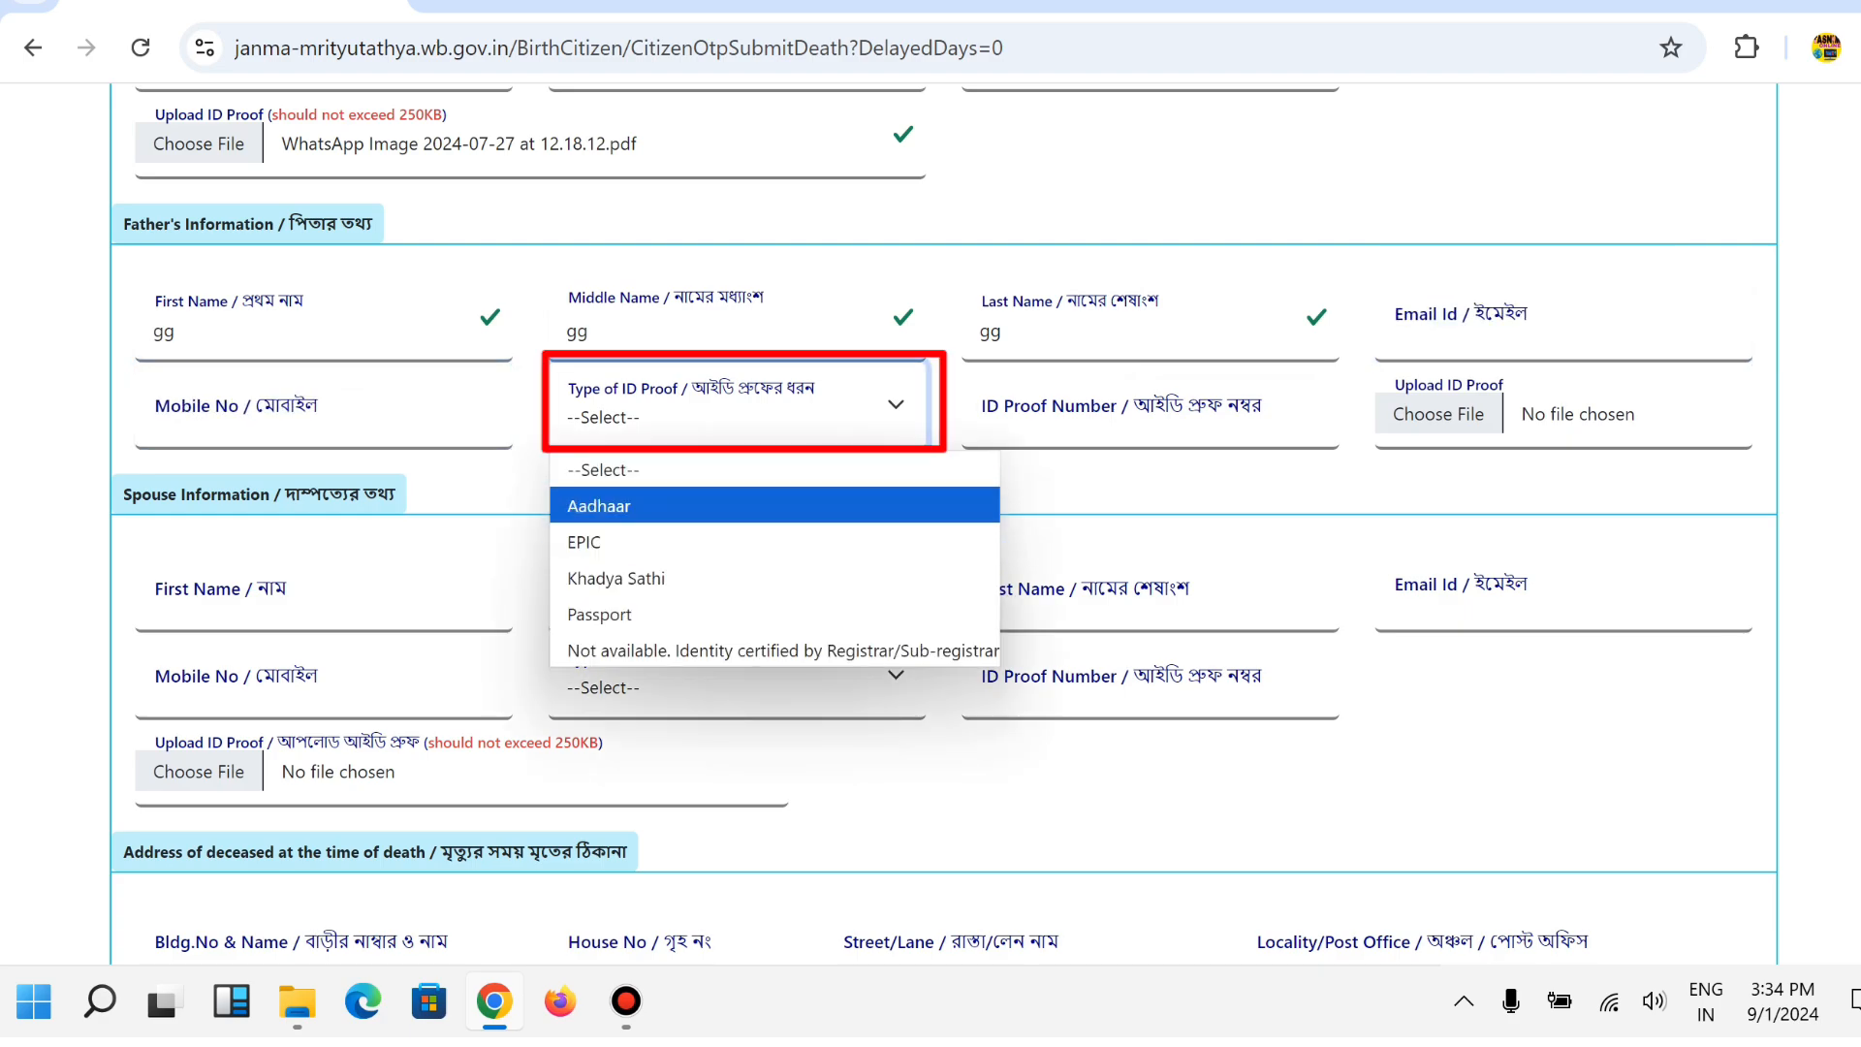
key("Down")
key("Down")
key("Down")
key("Up")
key("Up")
key("Up")
key("Up")
key("Down")
key("Return")
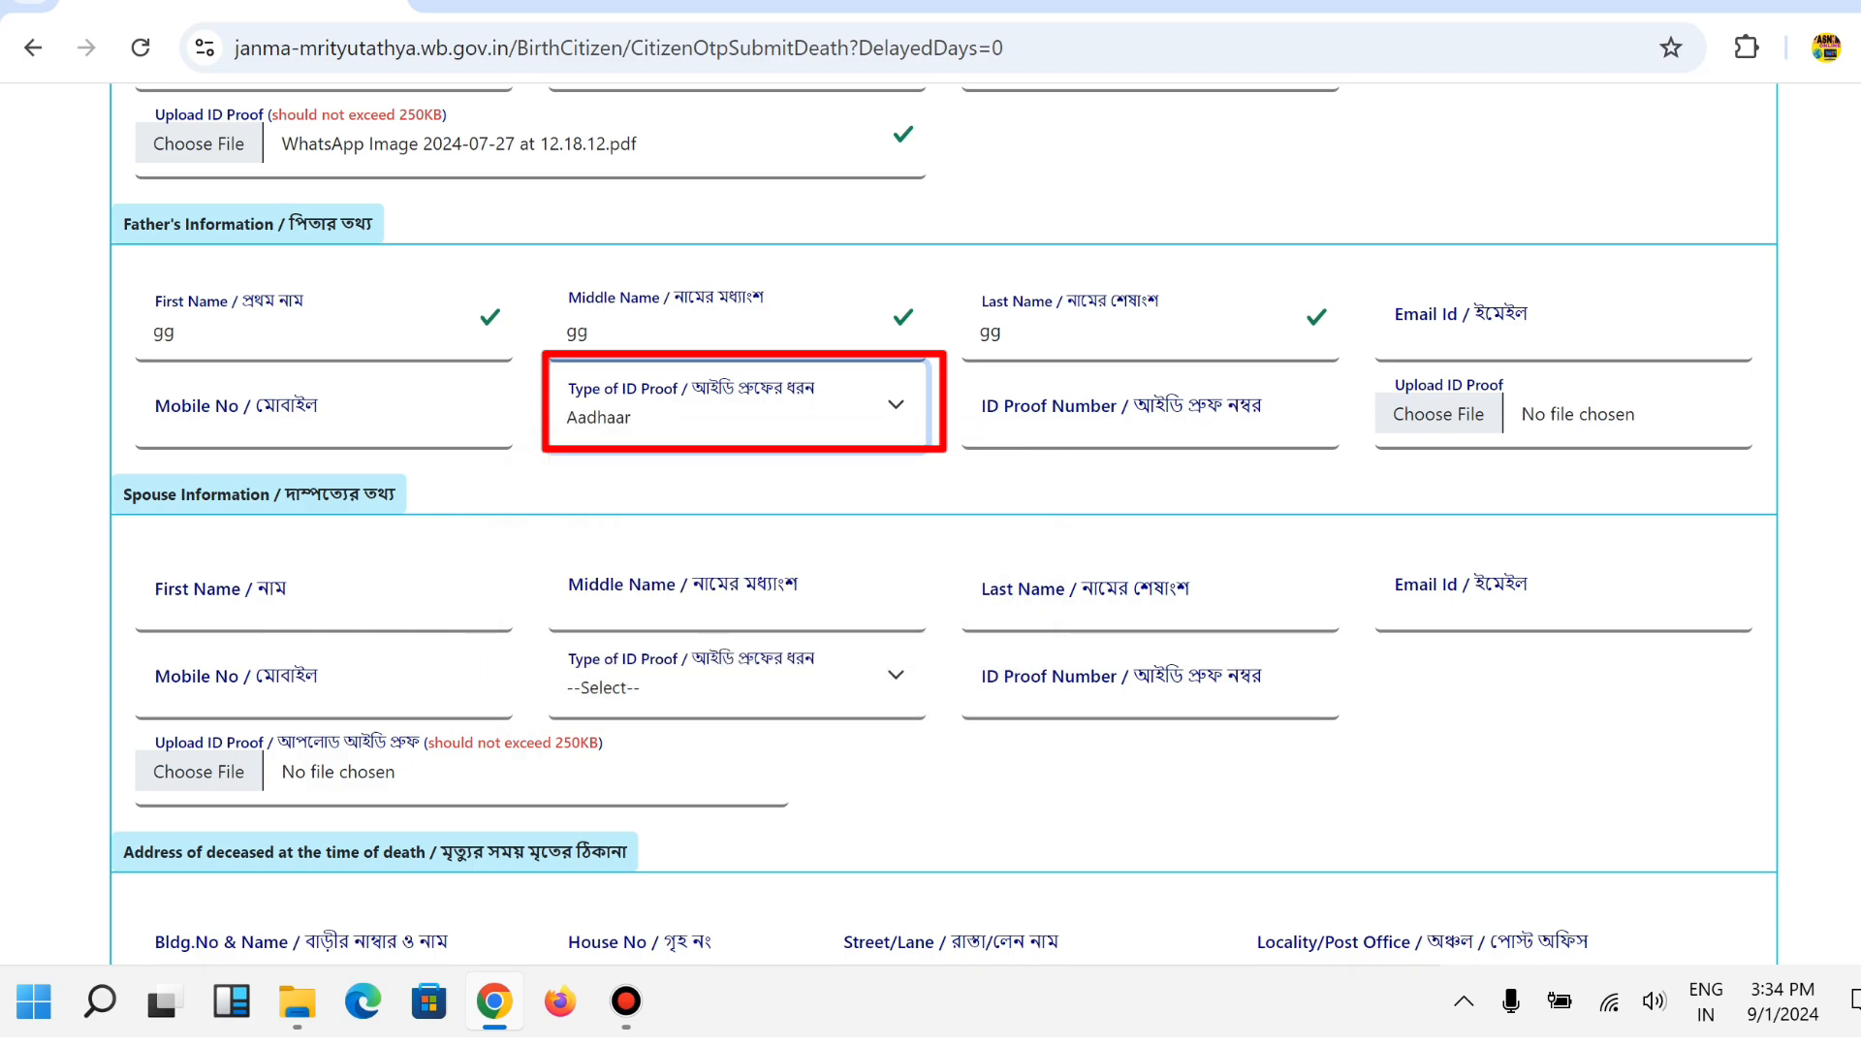
key("Tab")
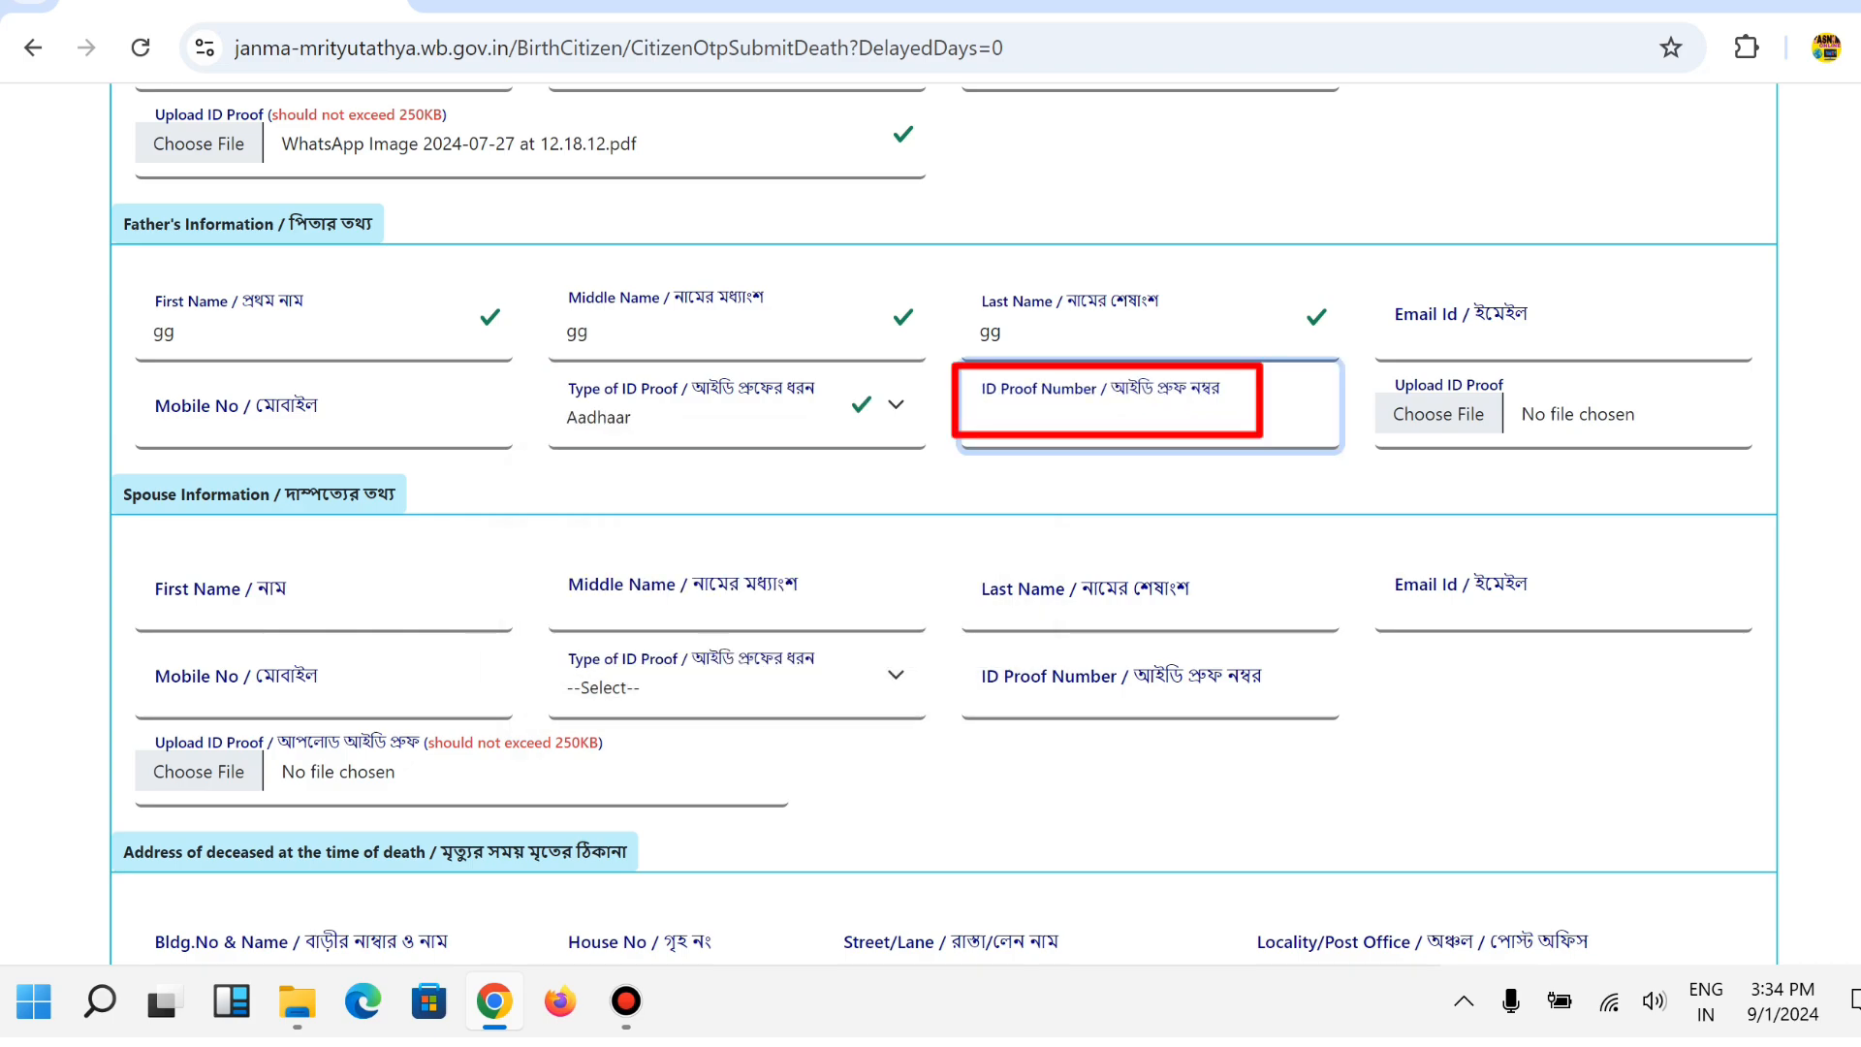
type("uuuu")
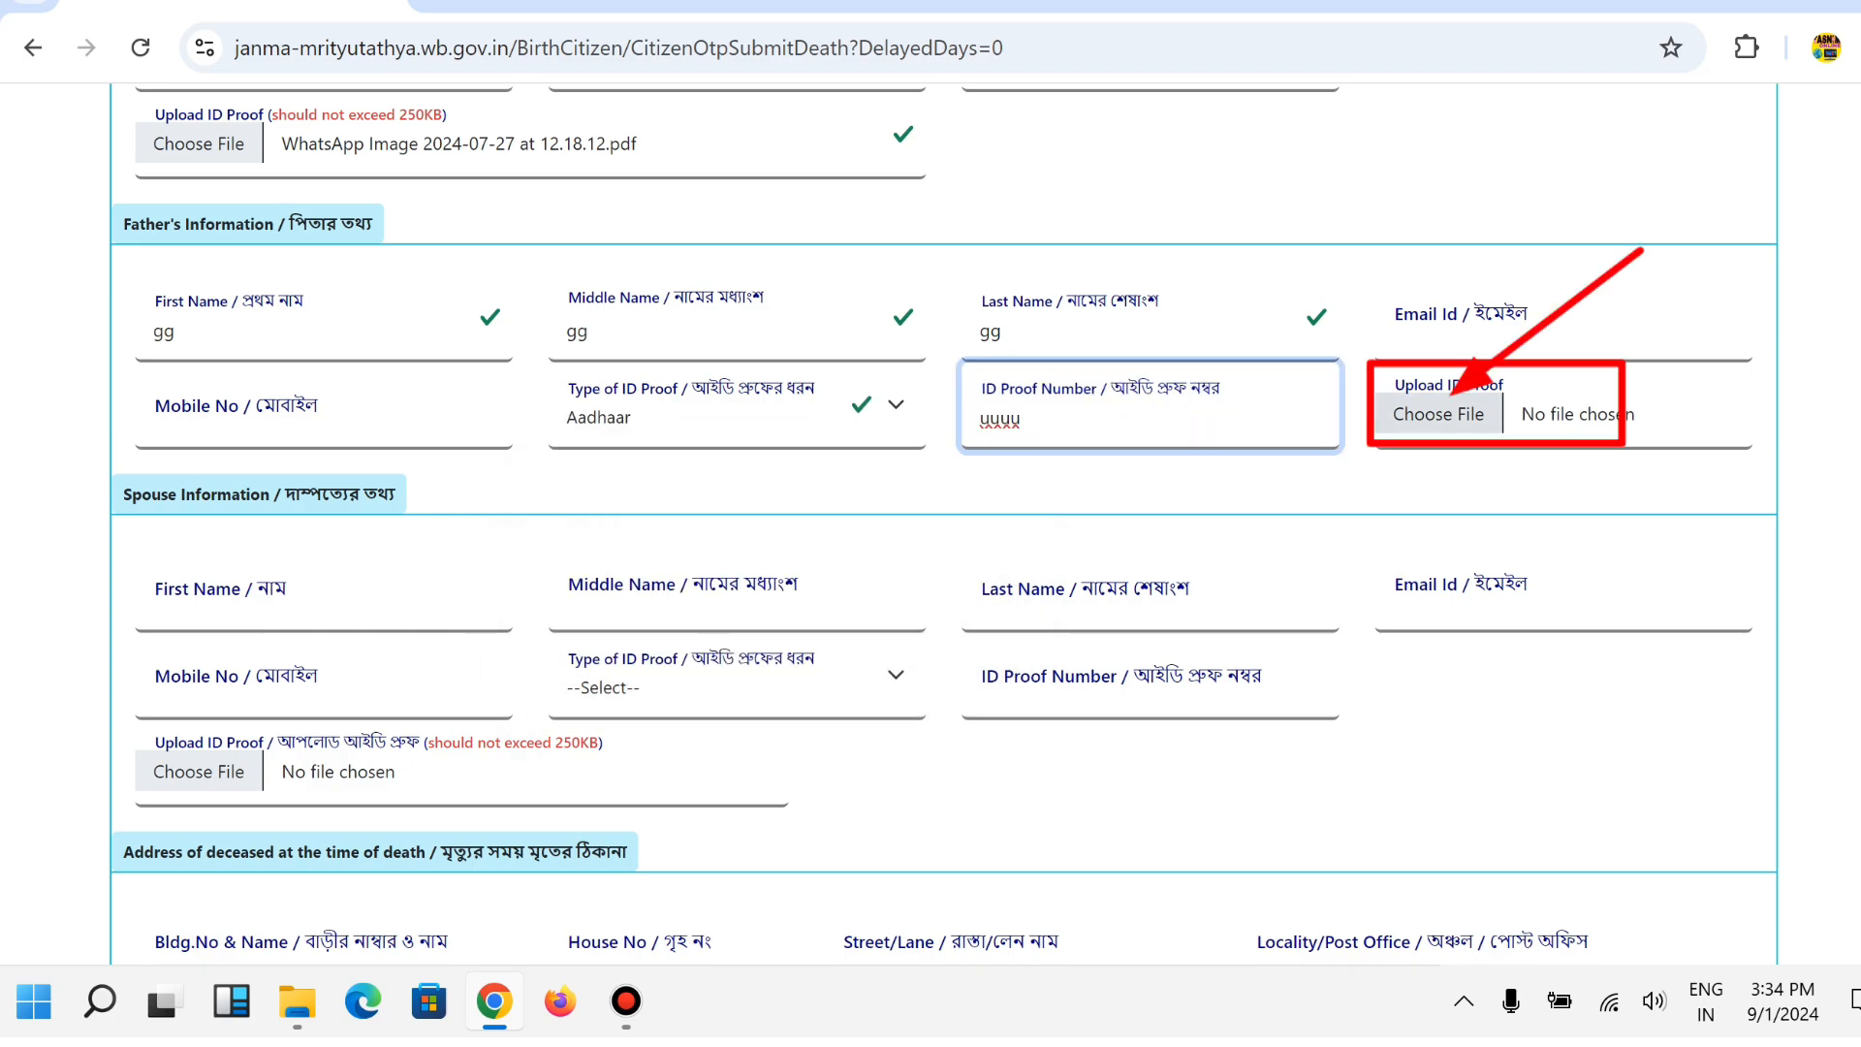
Attach the WhatsApp Image 12.18.12 PDF as the father's proof.
key("Tab")
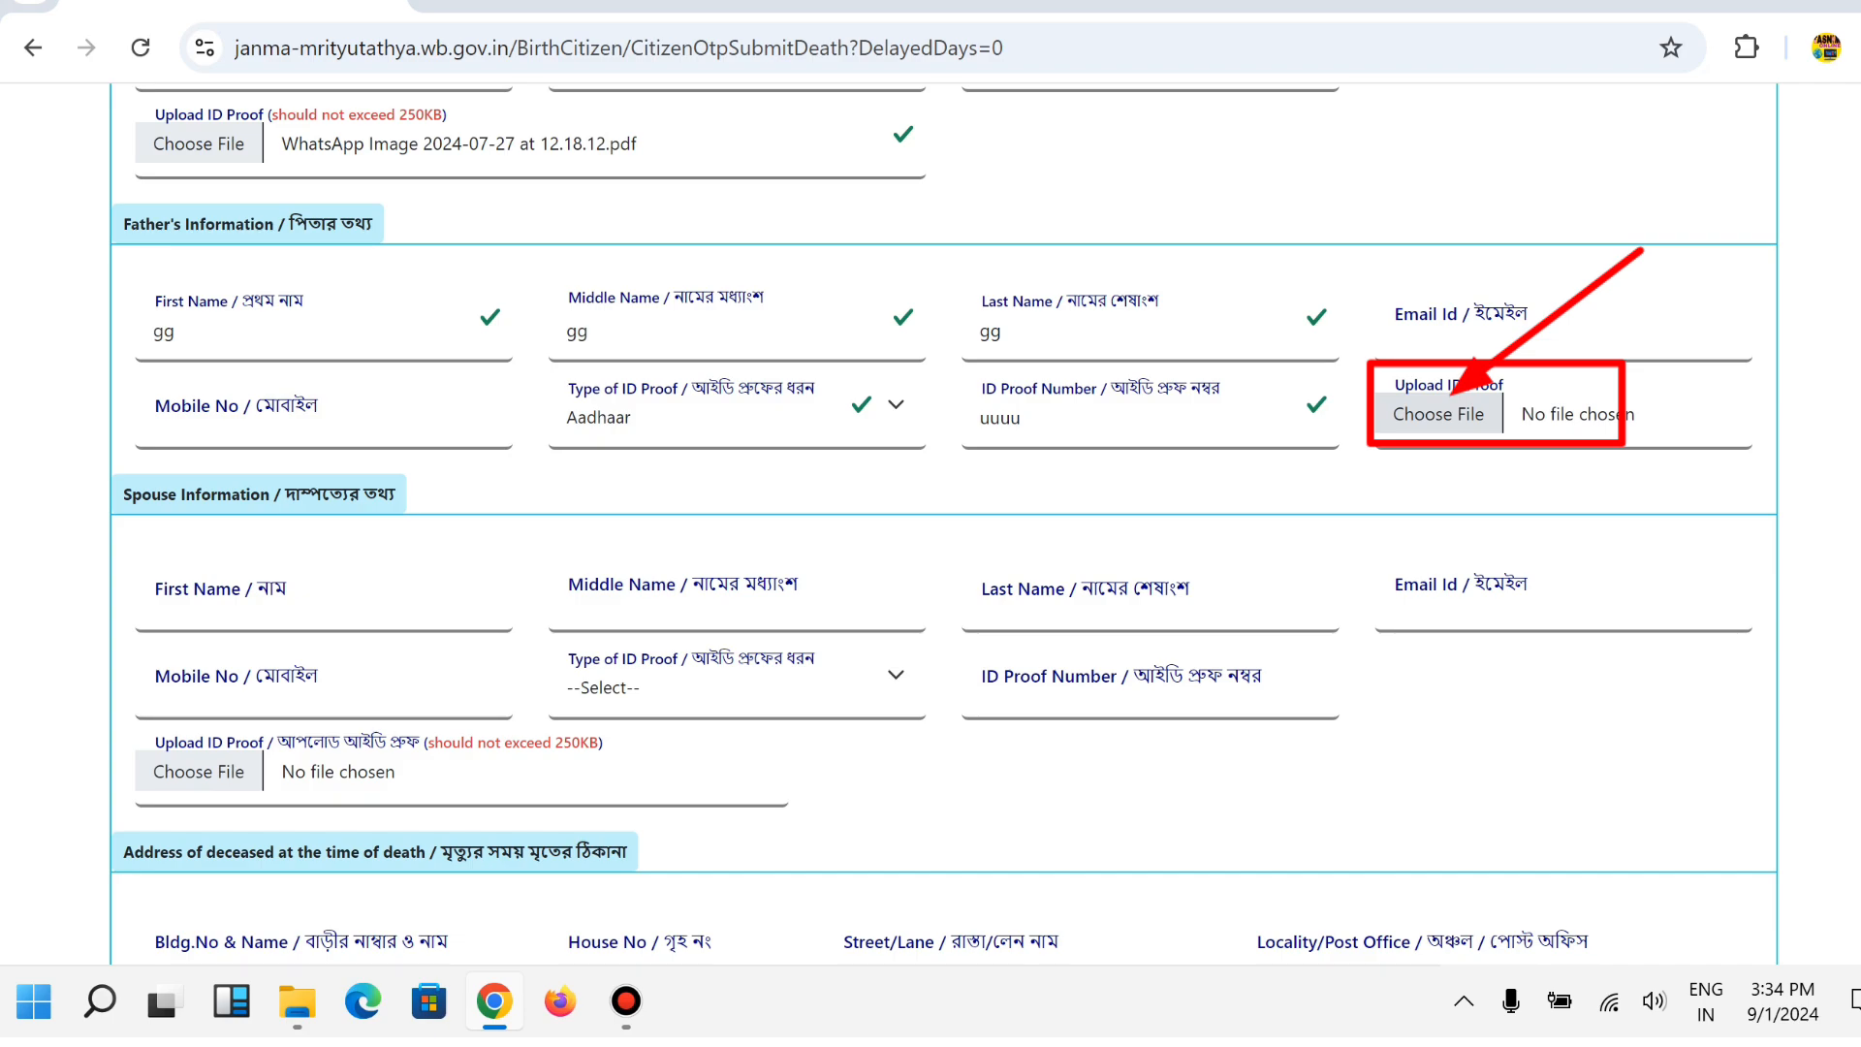
key("space")
left_click(436, 178)
left_click(706, 632)
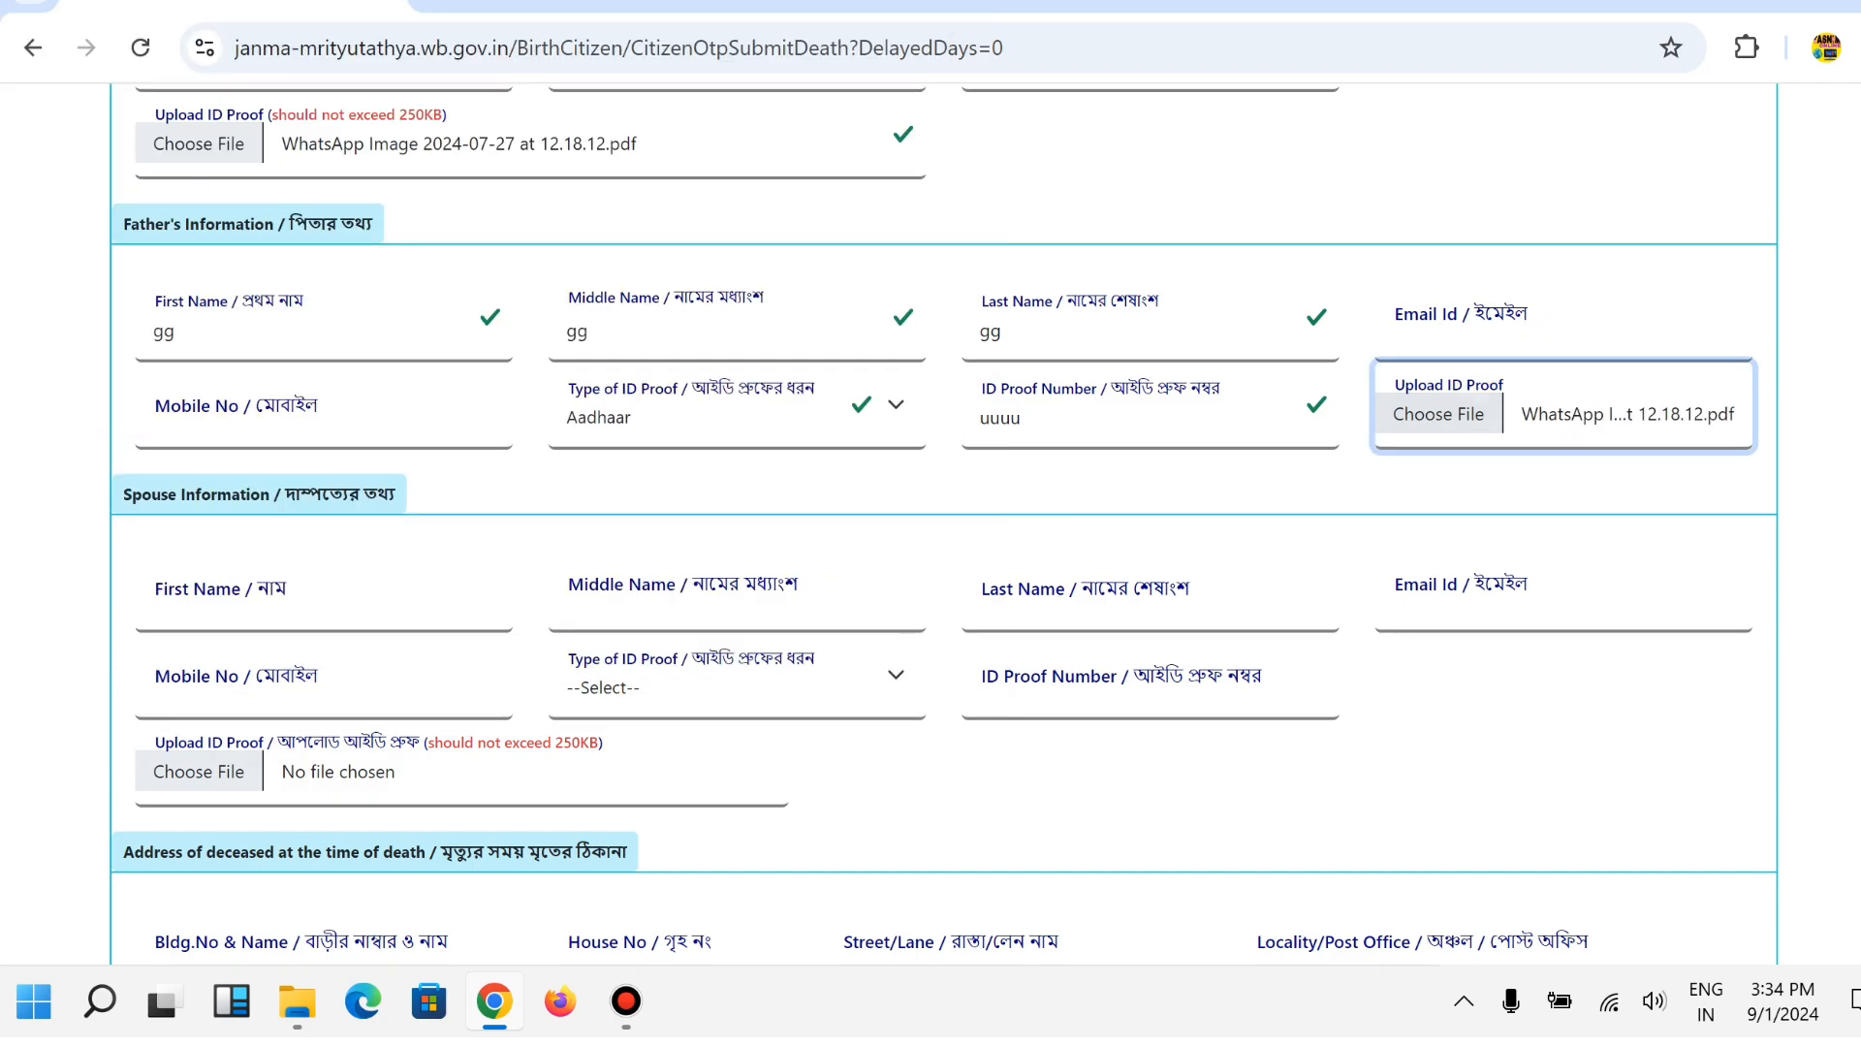
scroll(942, 518, "down", 3)
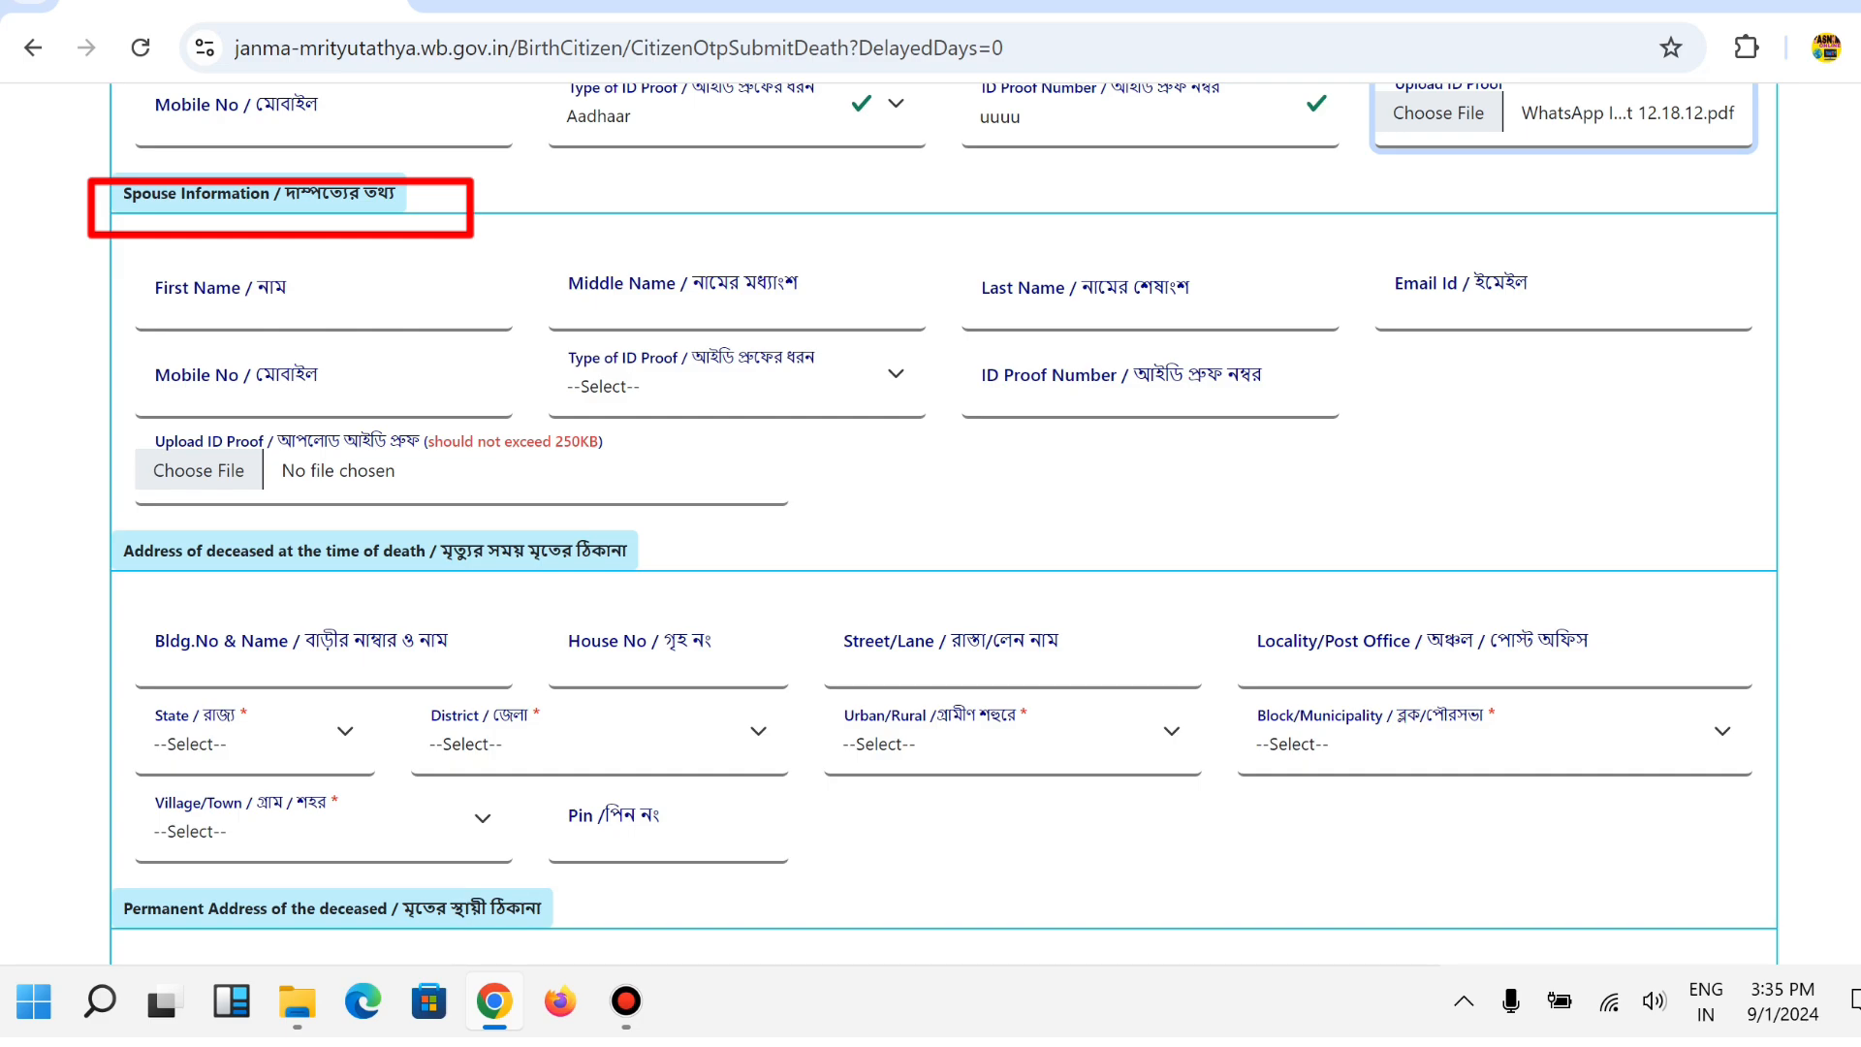
Enter the spouse's name as fff ff ff.
left_click(160, 308)
left_click(574, 300)
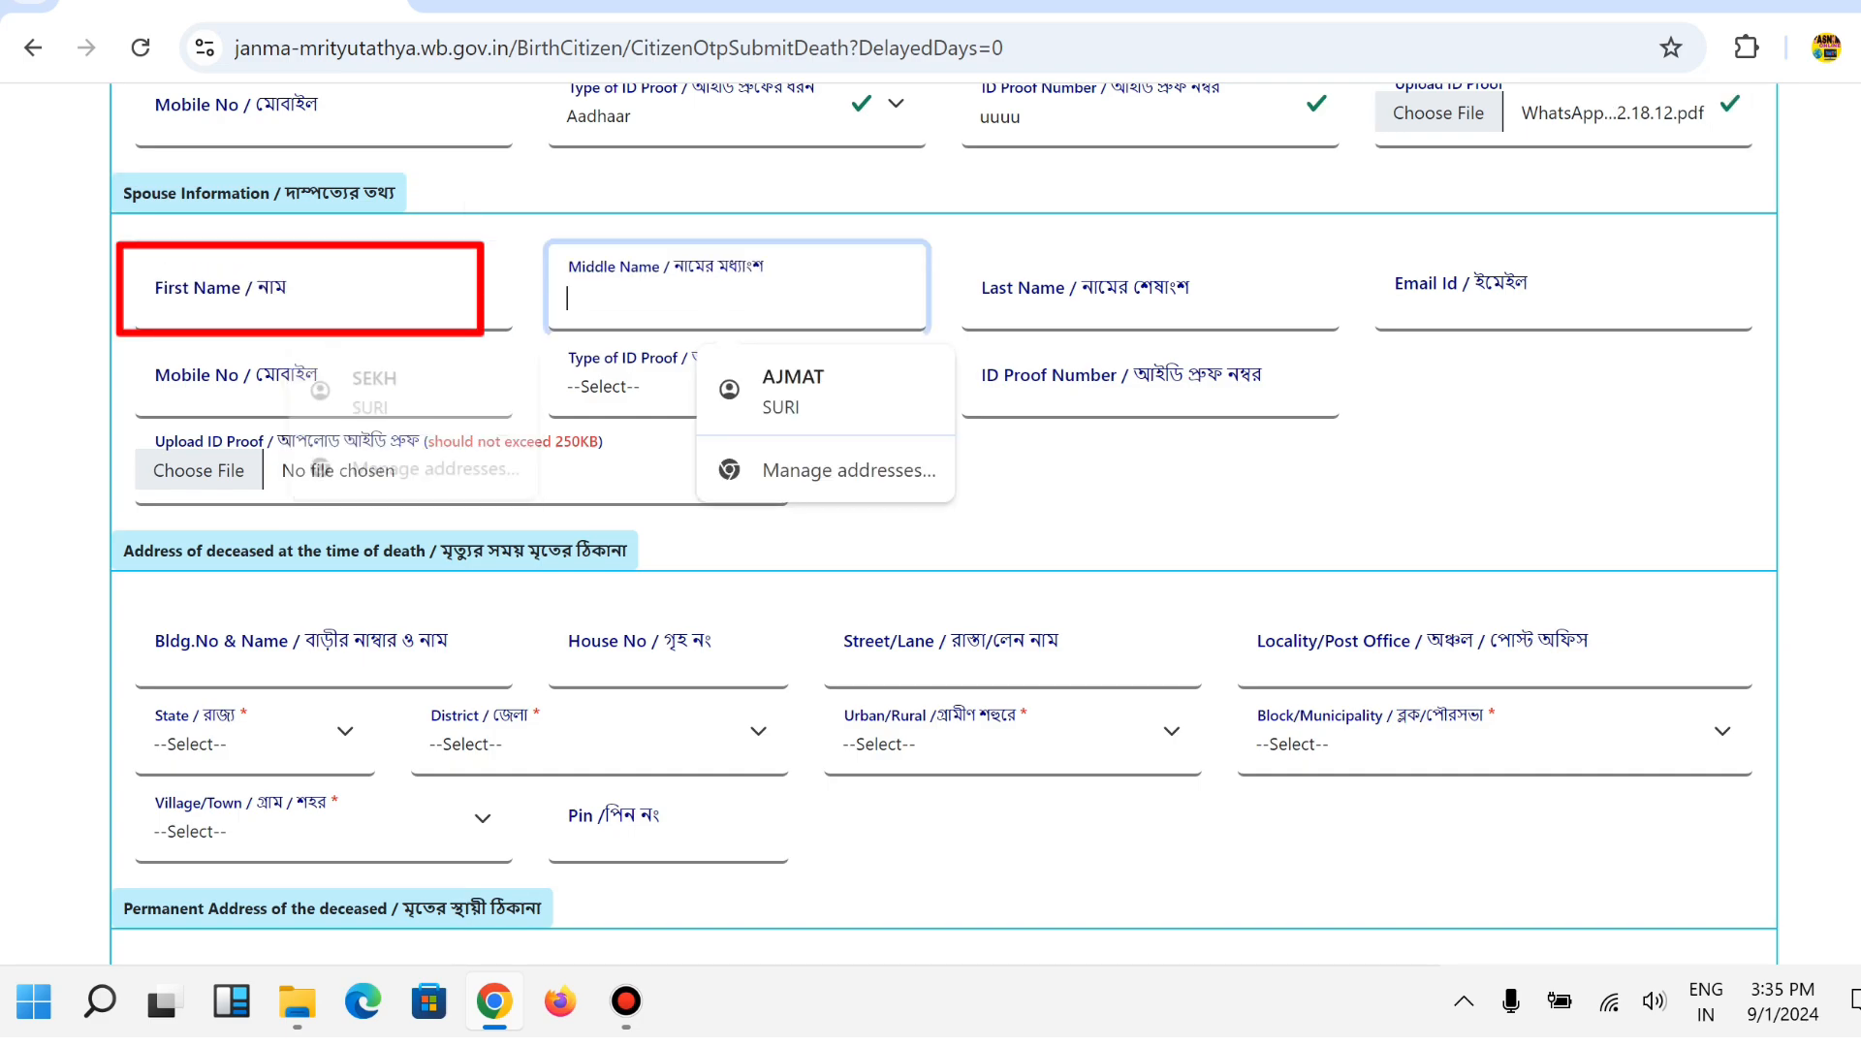
left_click(983, 298)
left_click(160, 300)
type("fff")
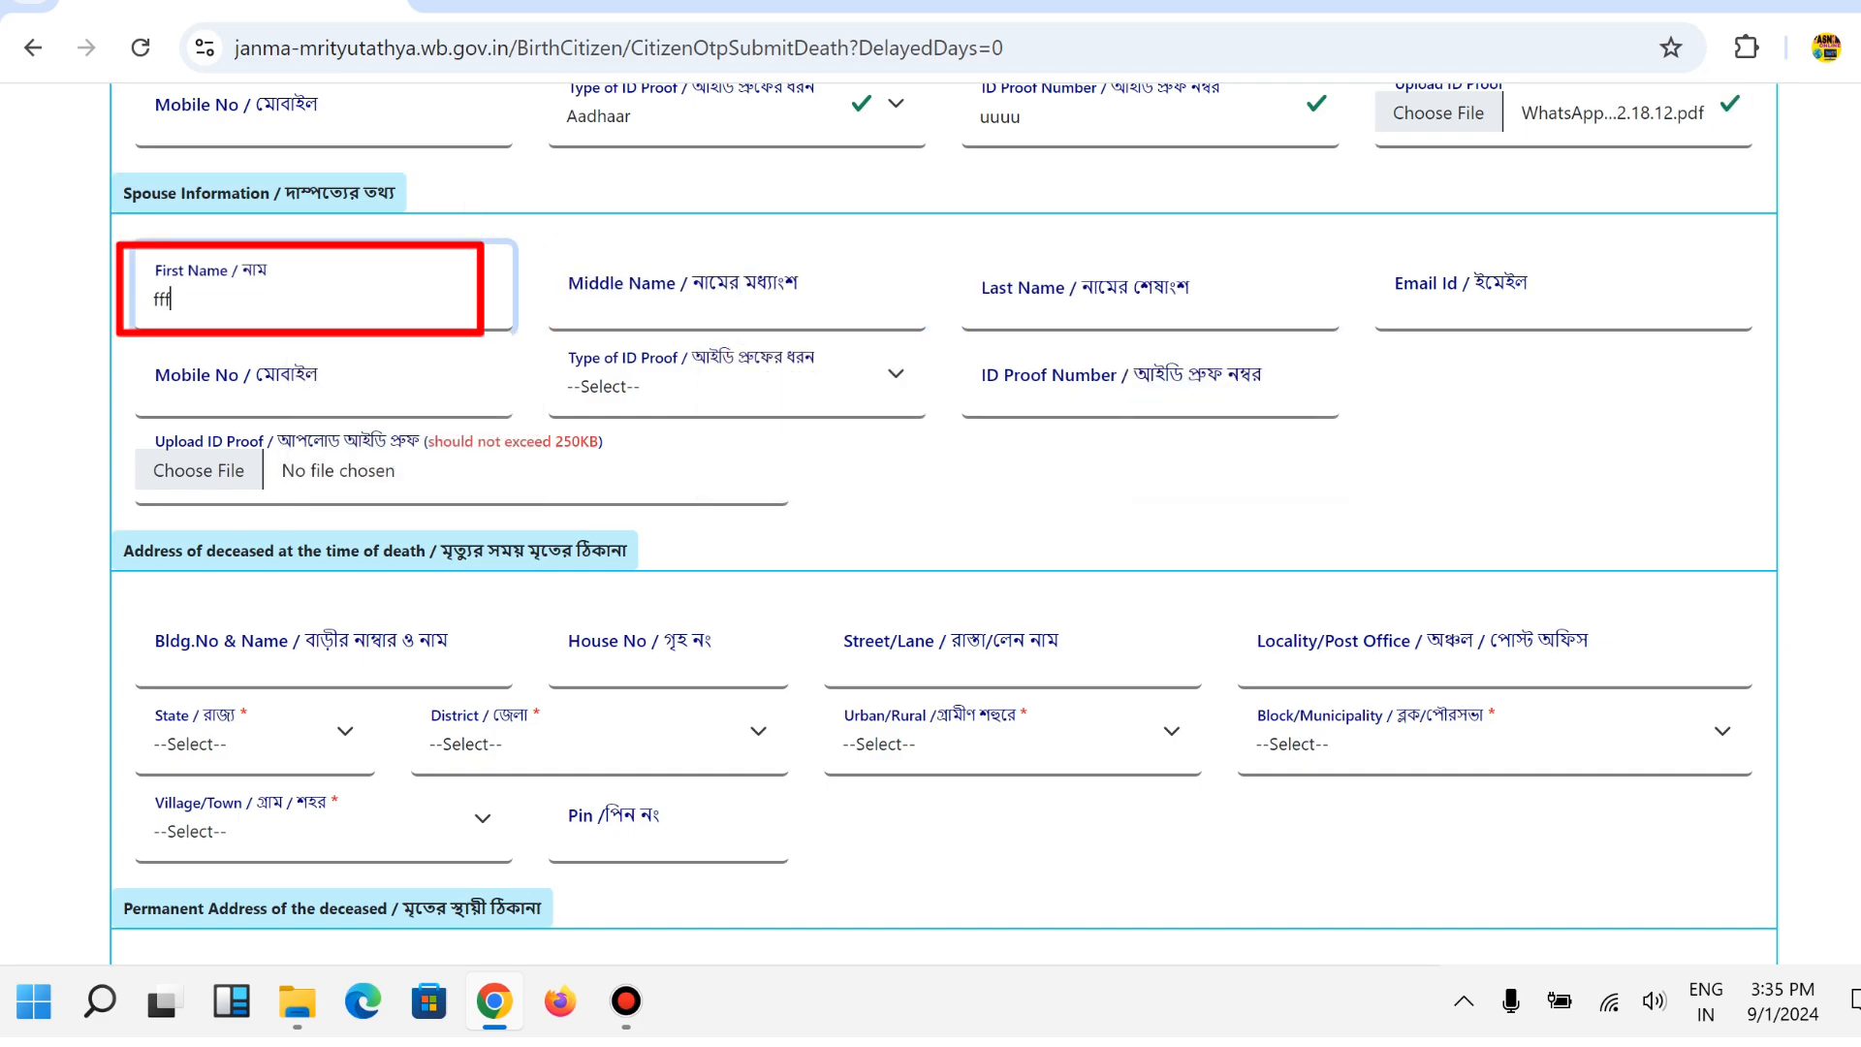
left_click(574, 298)
type("ff")
left_click(983, 298)
type("ff")
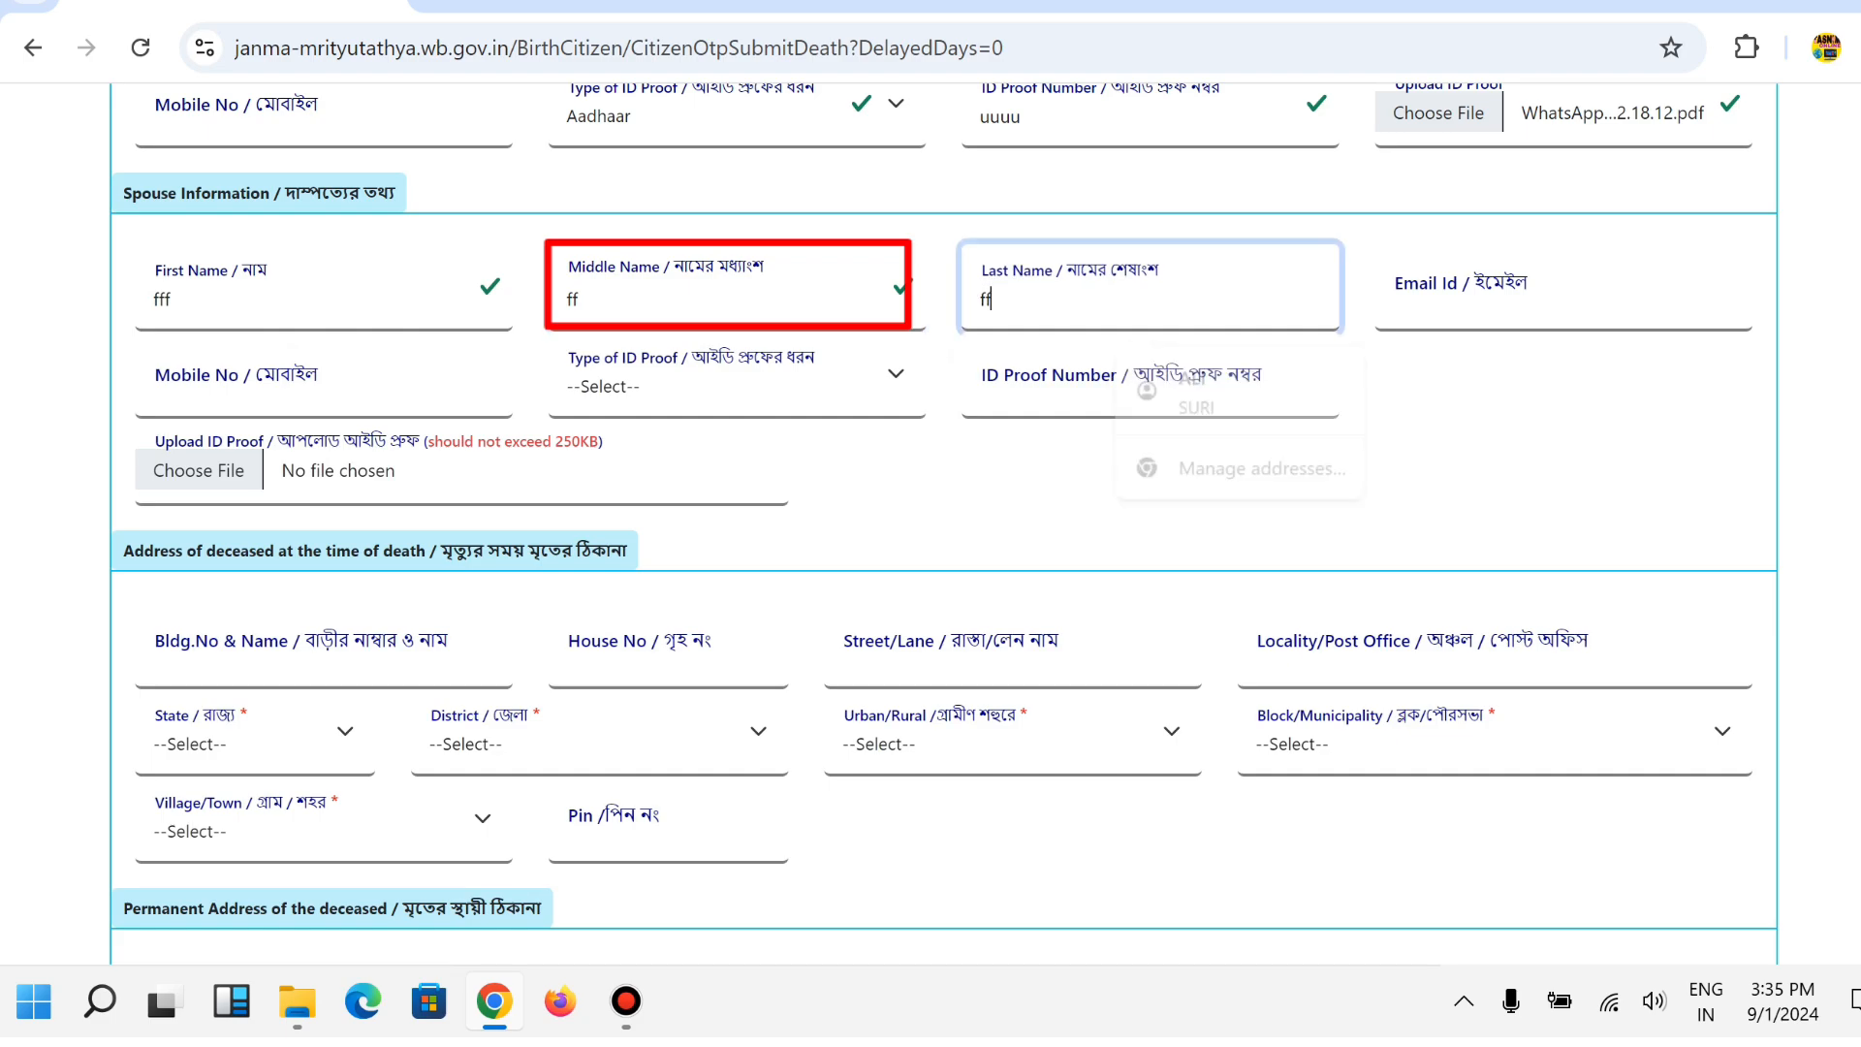
Set the spouse's ID proof to Aadhaar and pick the WhatsApp Image 2024-07-27 at 12.18.12 PDF.
left_click(1454, 300)
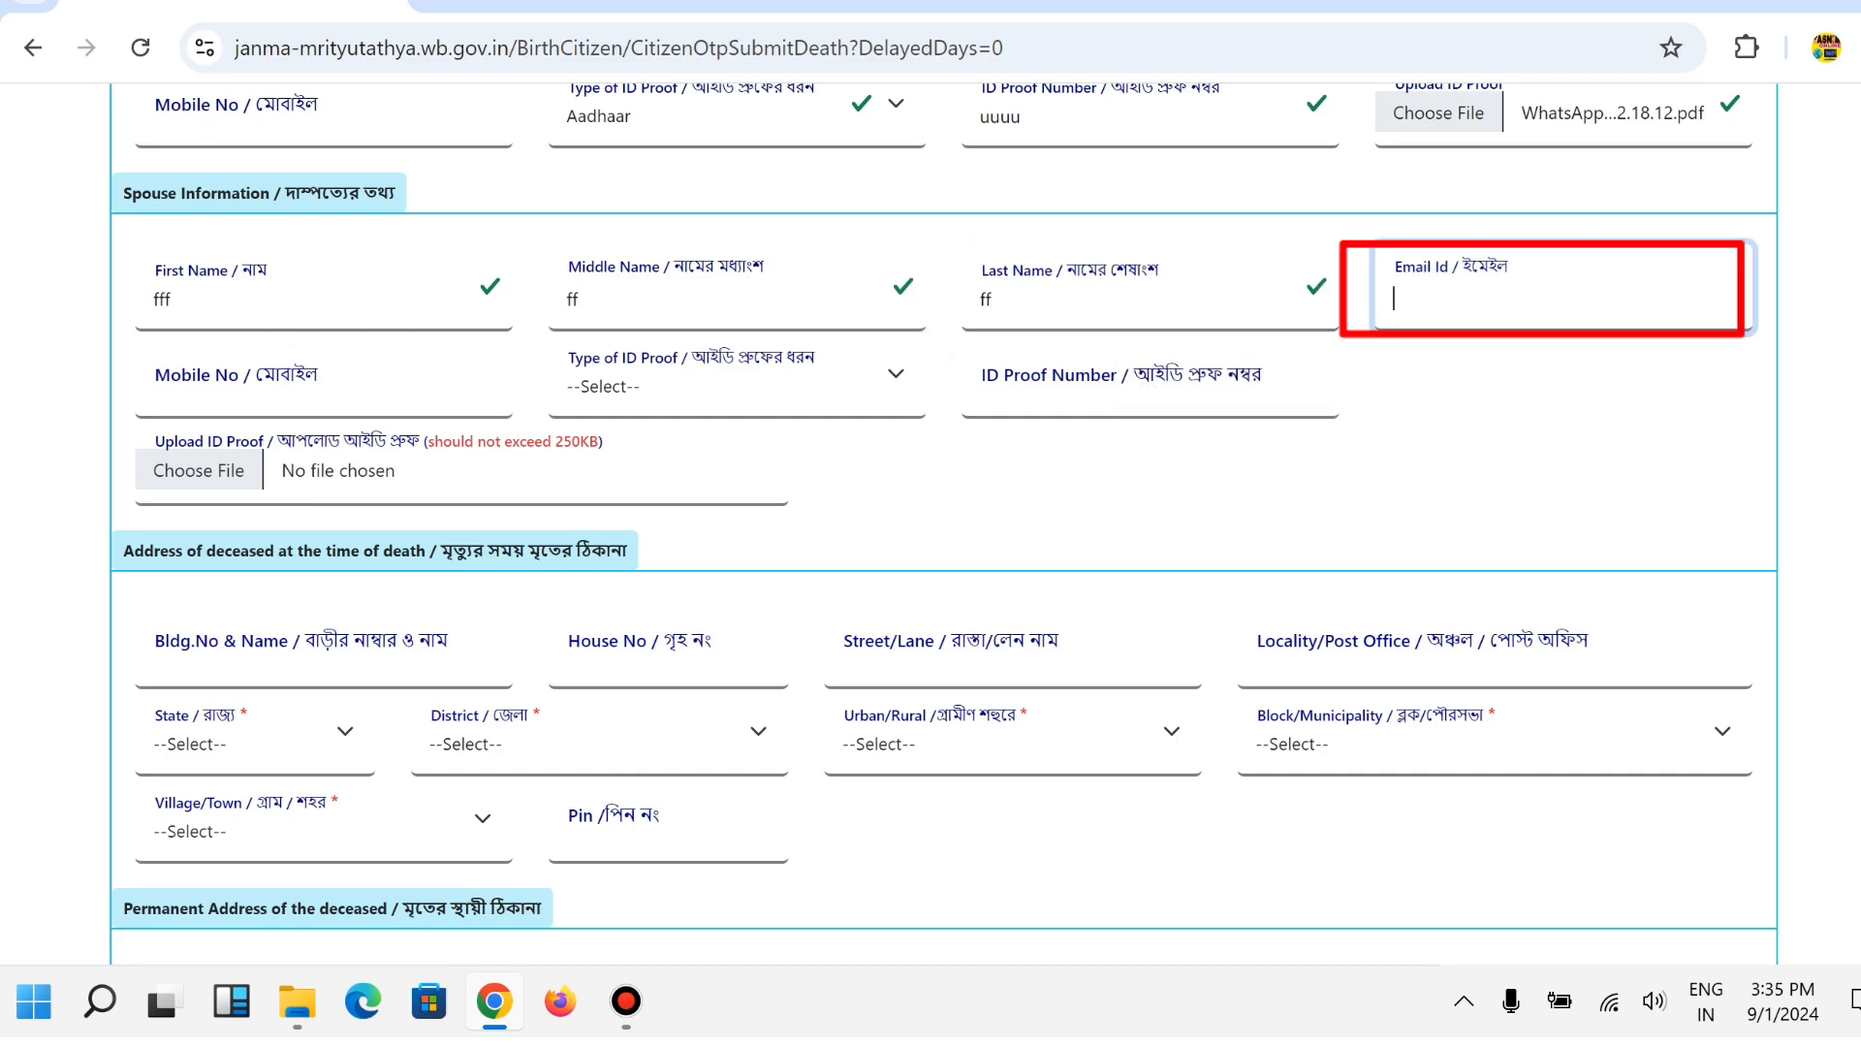
left_click(291, 386)
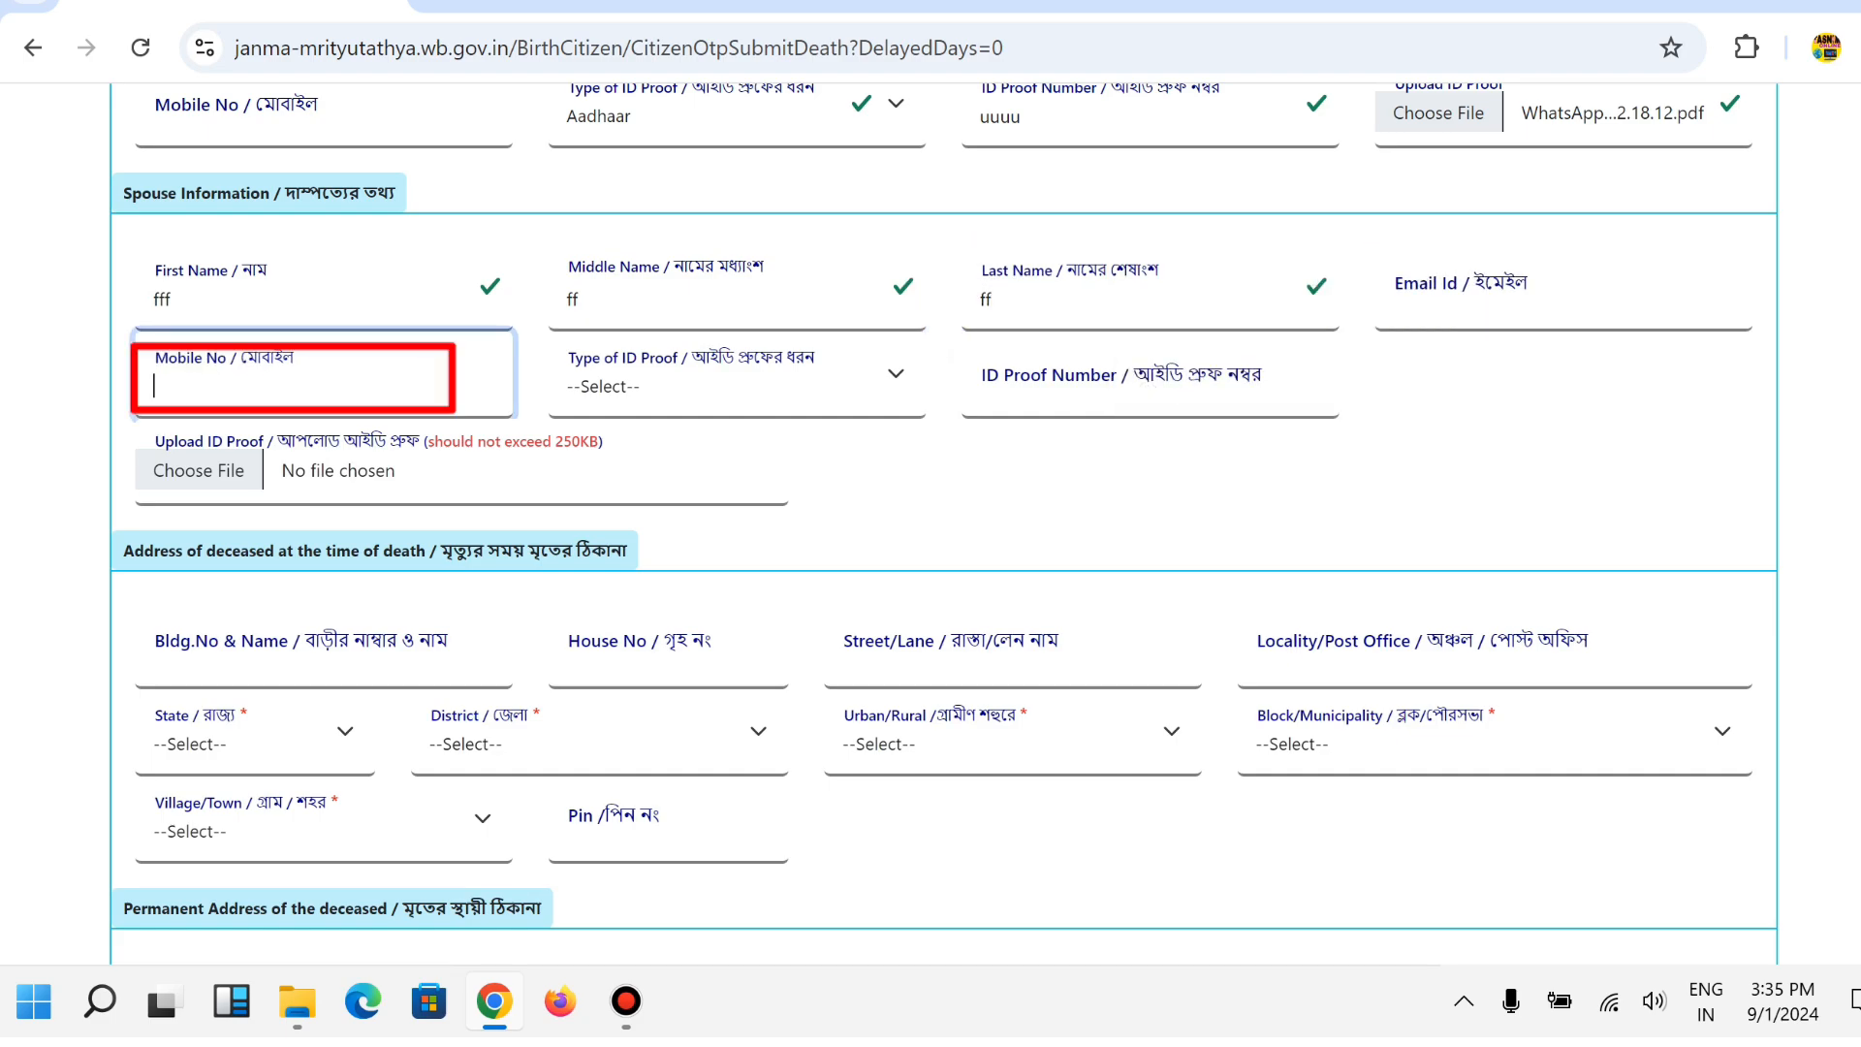
left_click(737, 378)
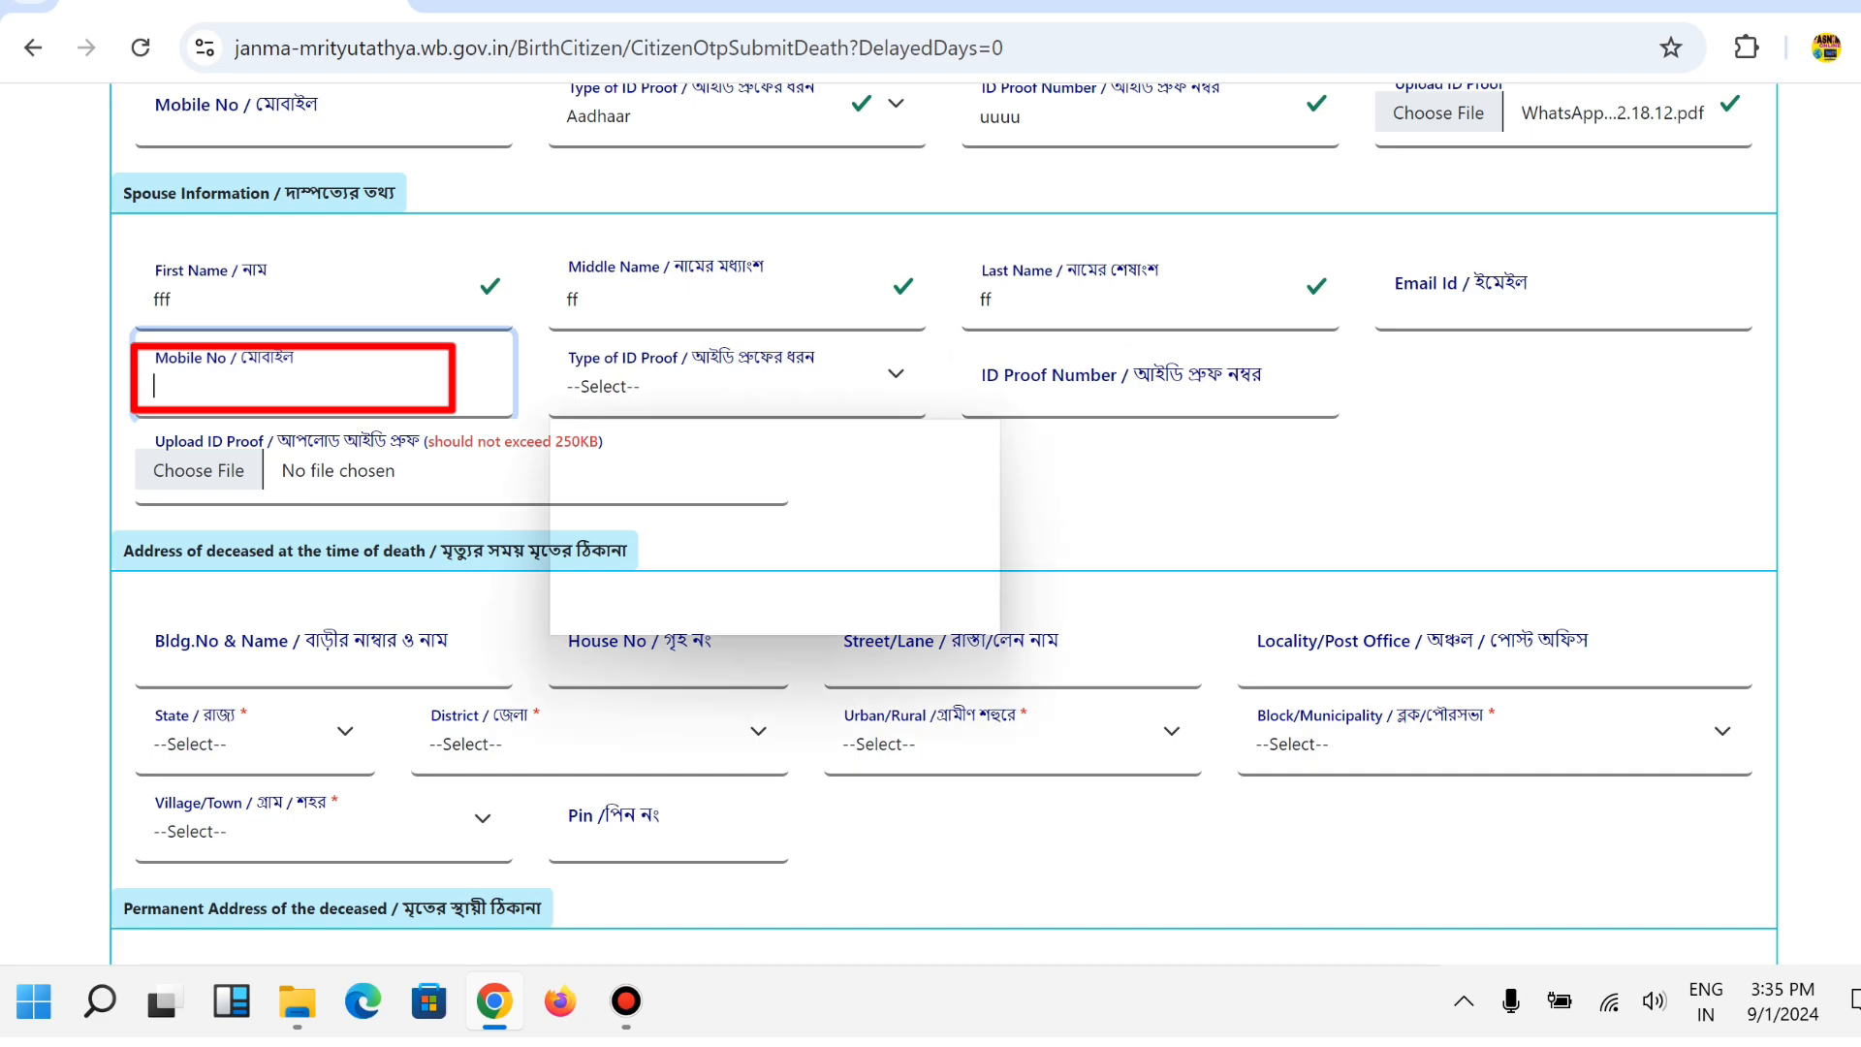
left_click(599, 474)
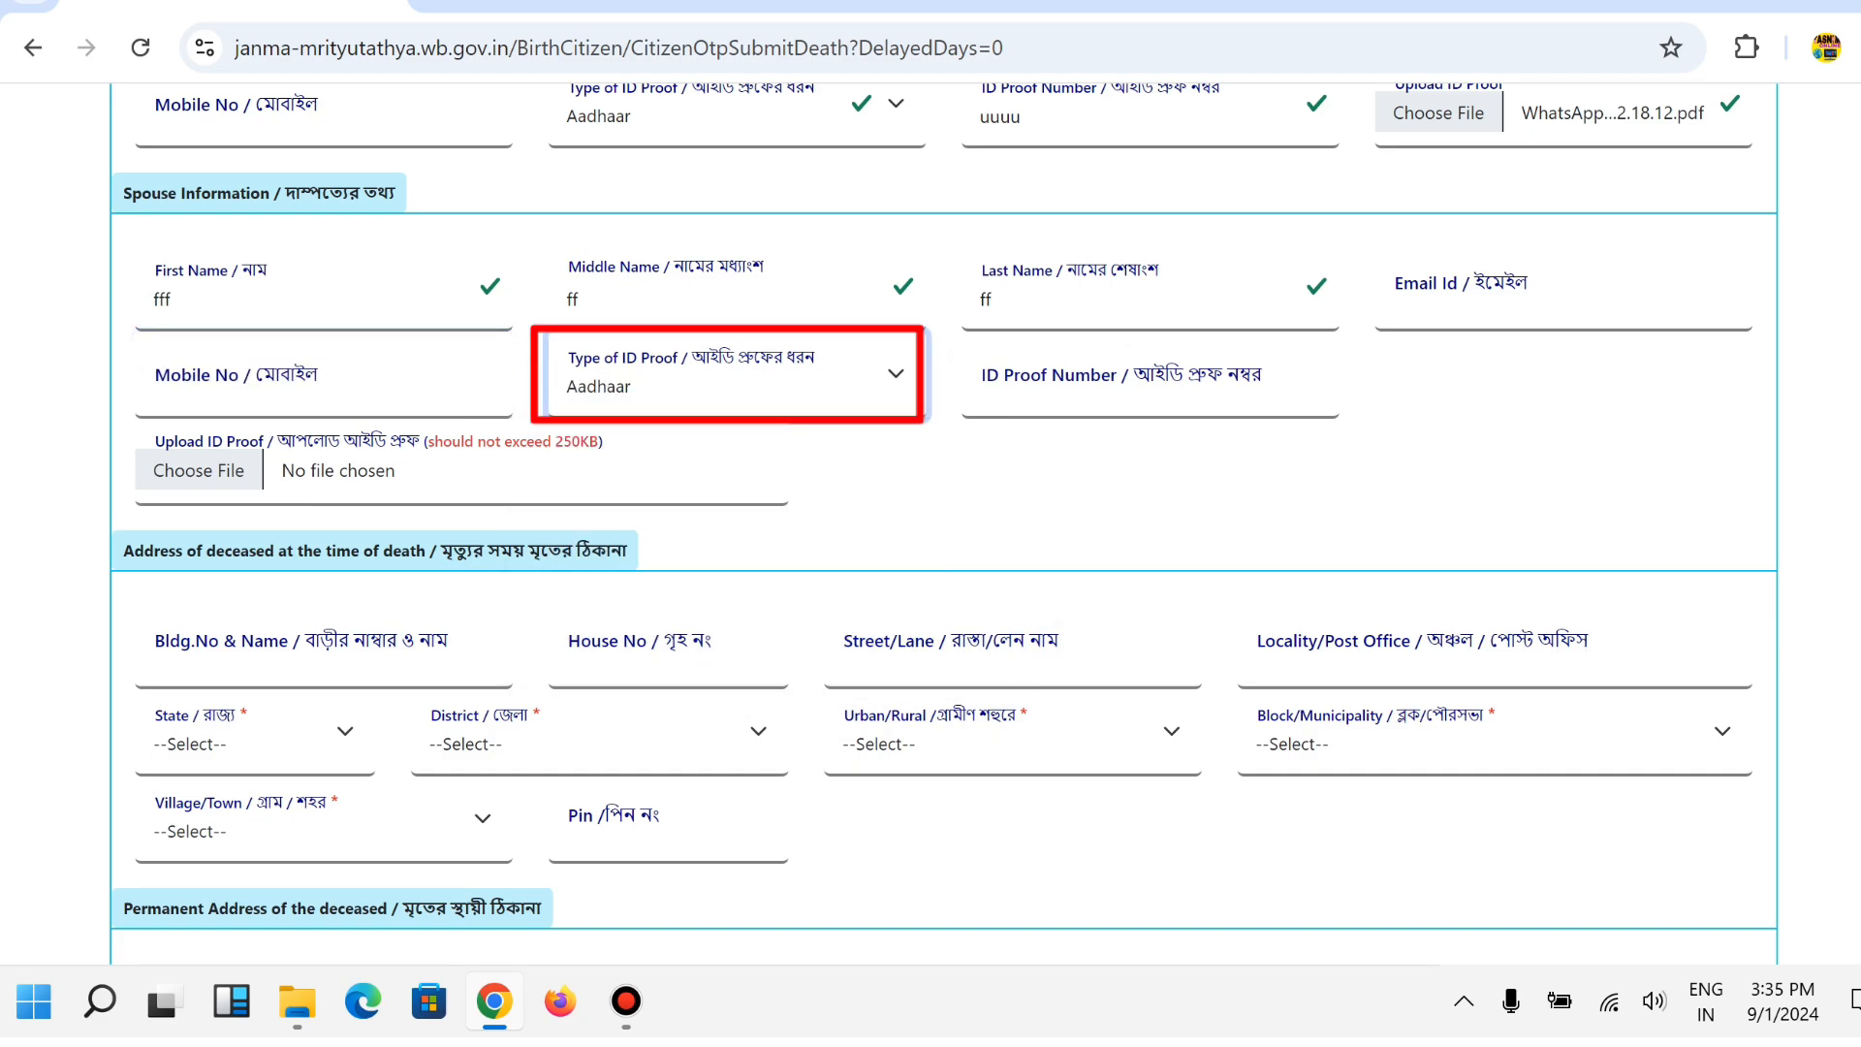
left_click(1066, 386)
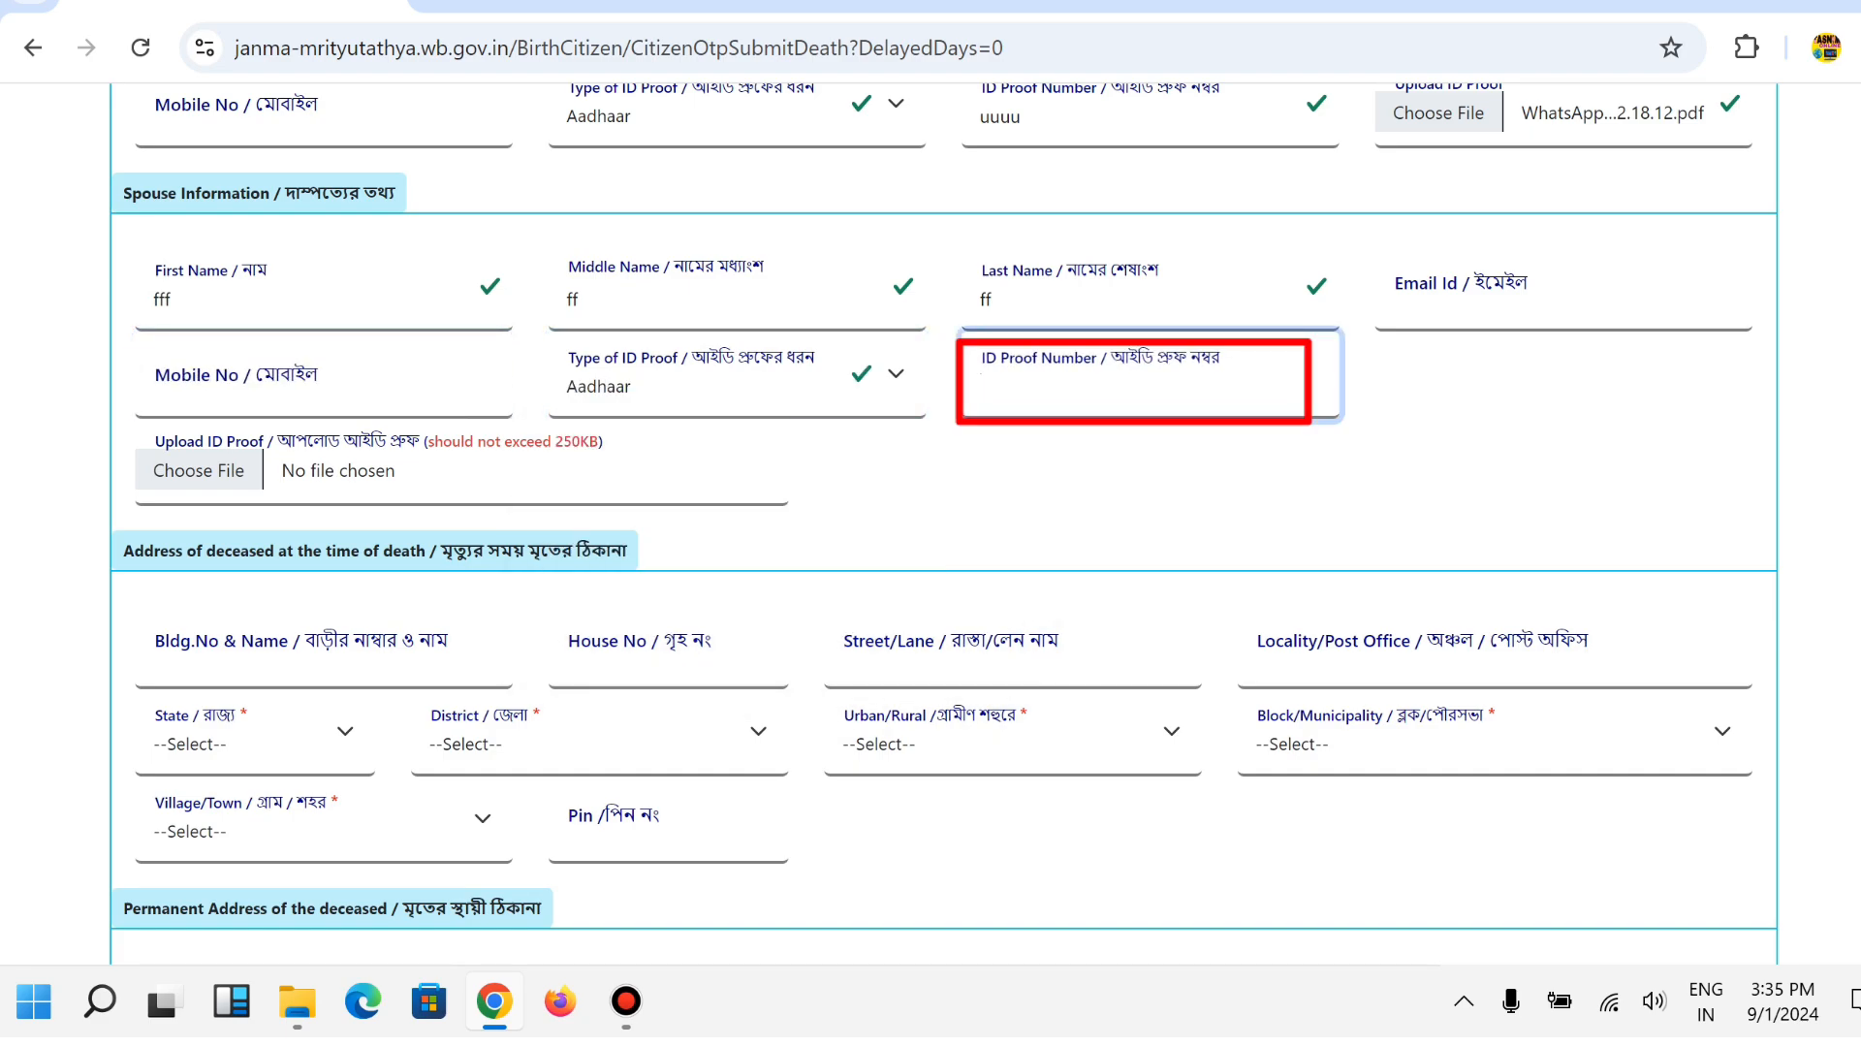
left_click(199, 470)
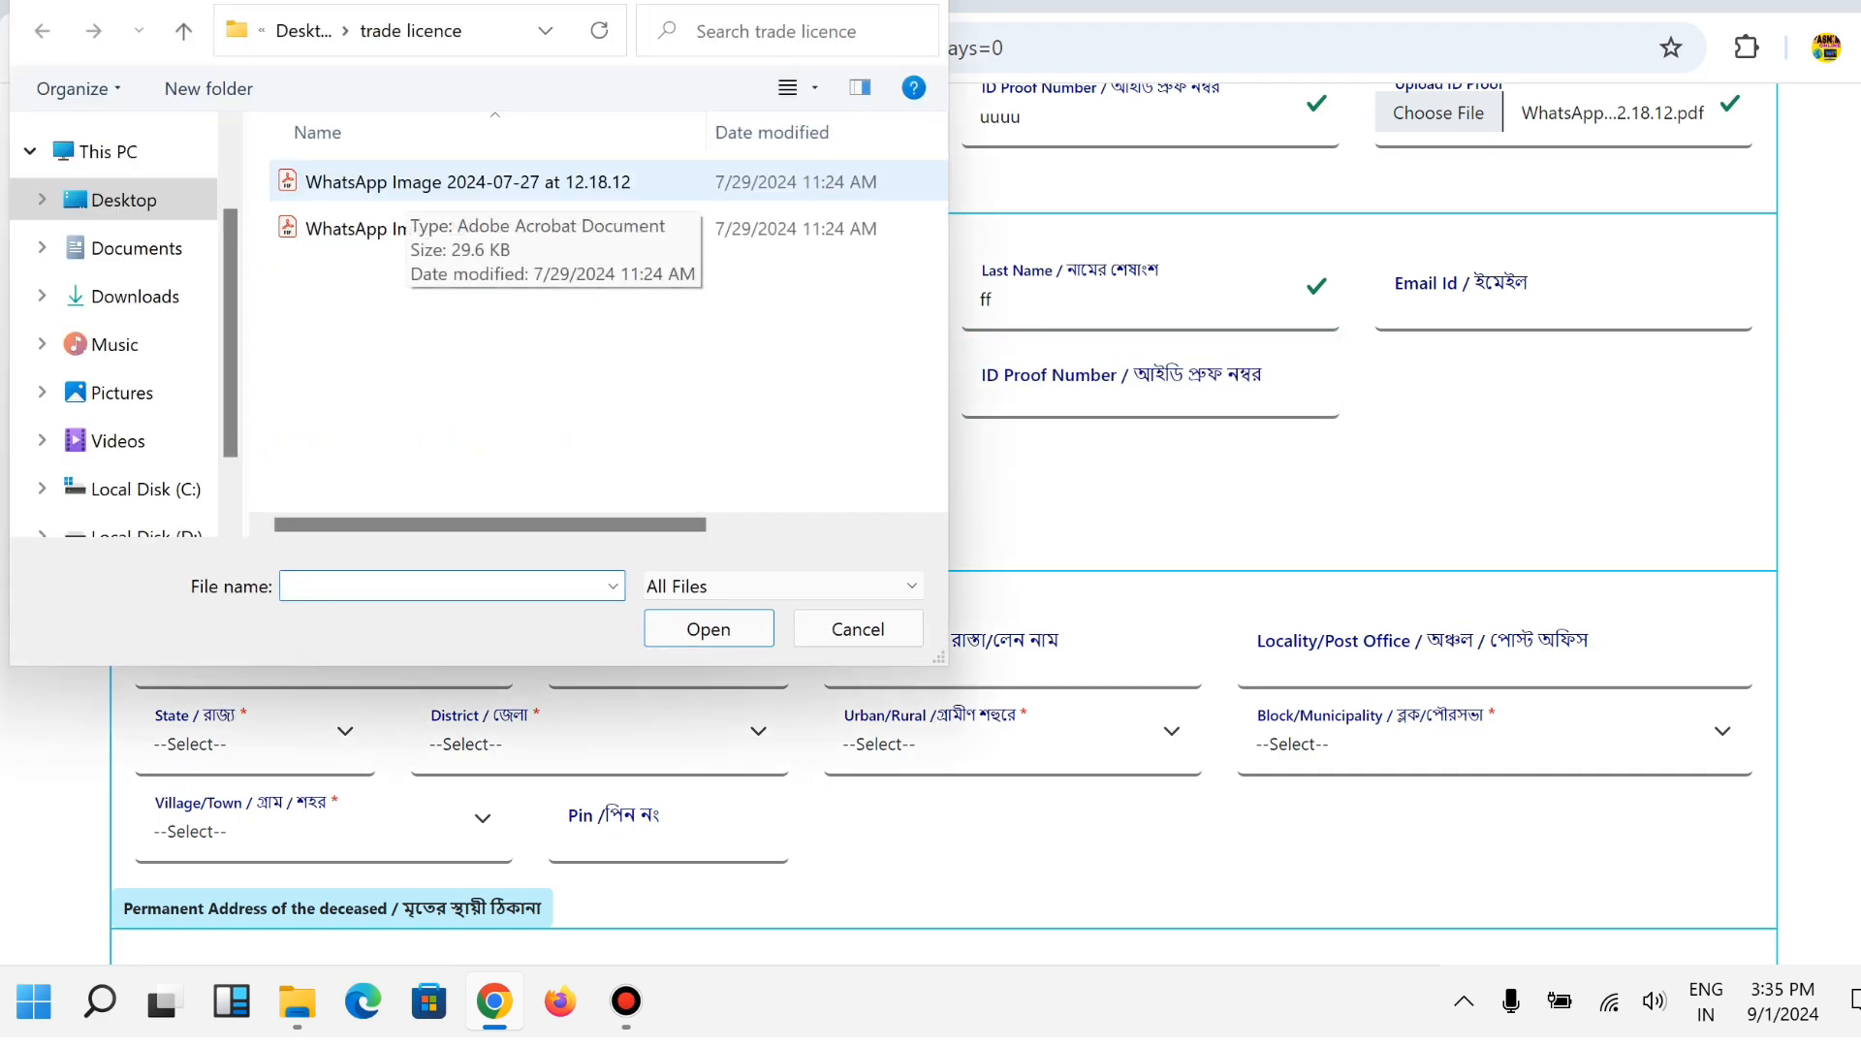
double_click(465, 181)
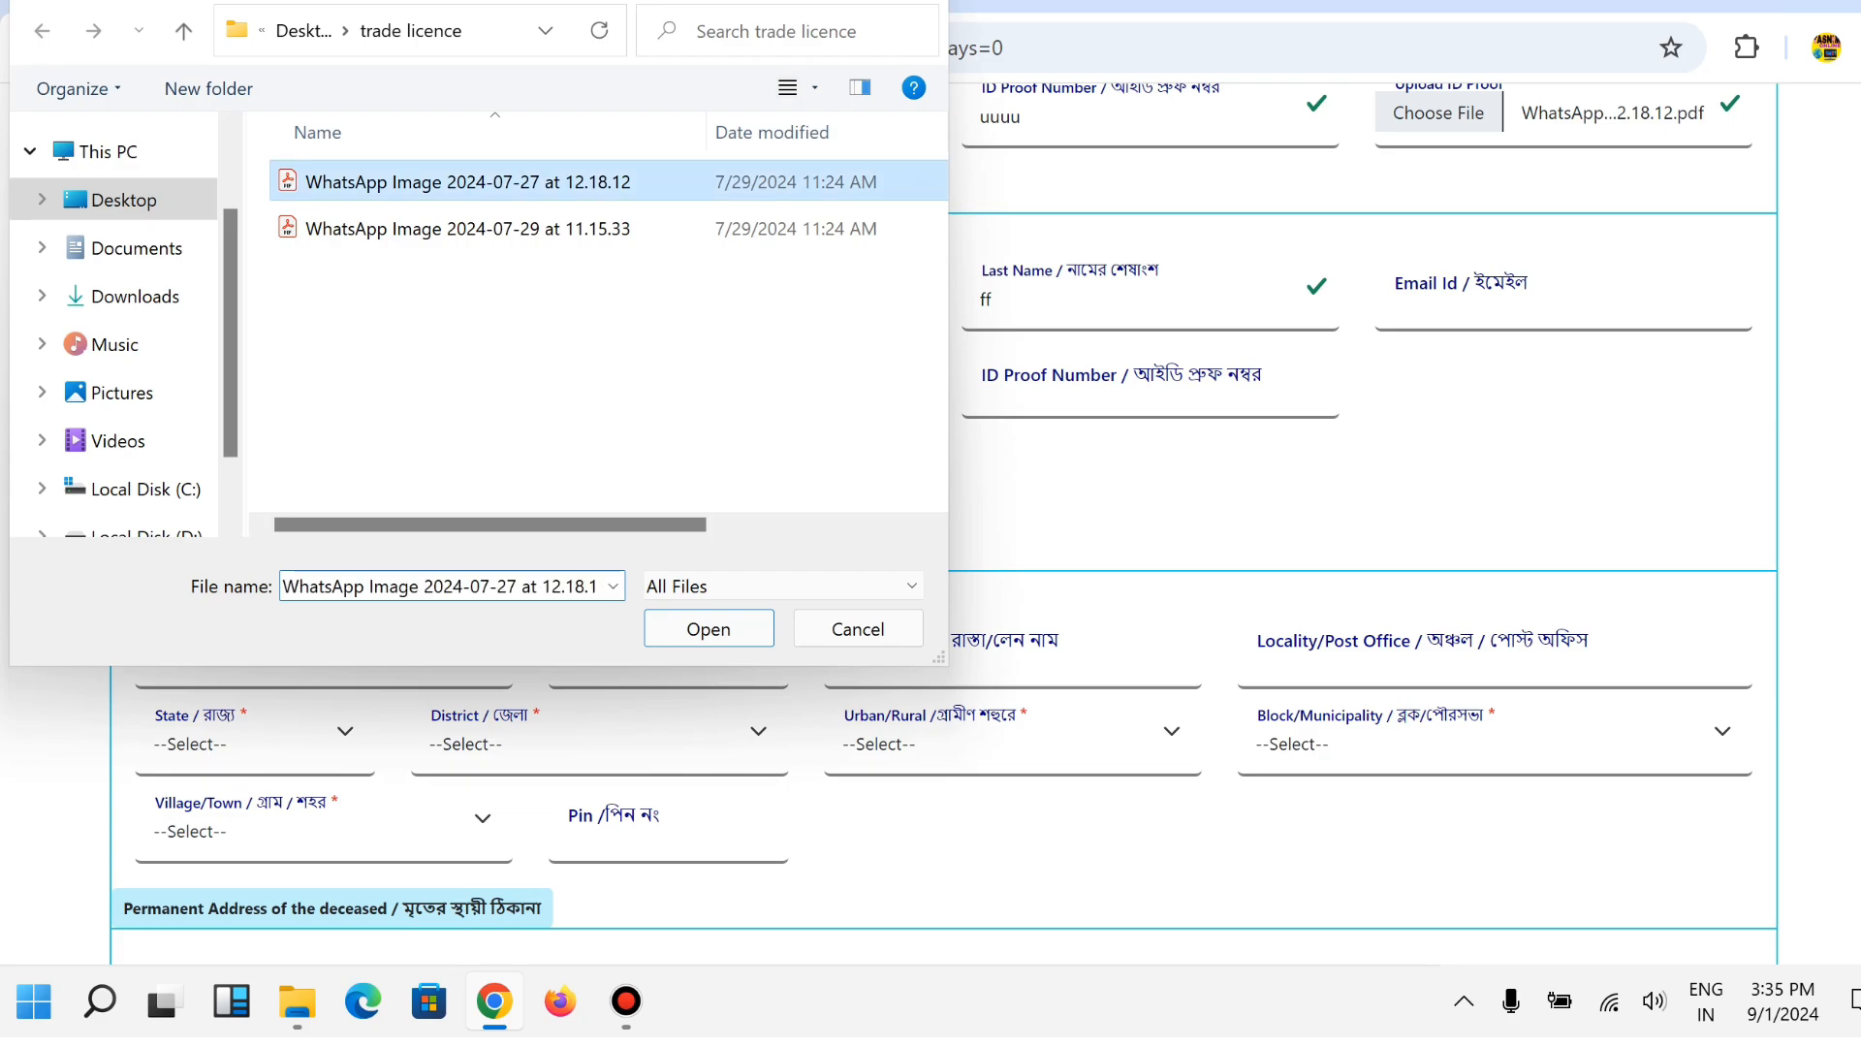
Enter vill-sonthsal as the building name and makdamnagar as the locality of the death address.
scroll(931, 523, "down", 3)
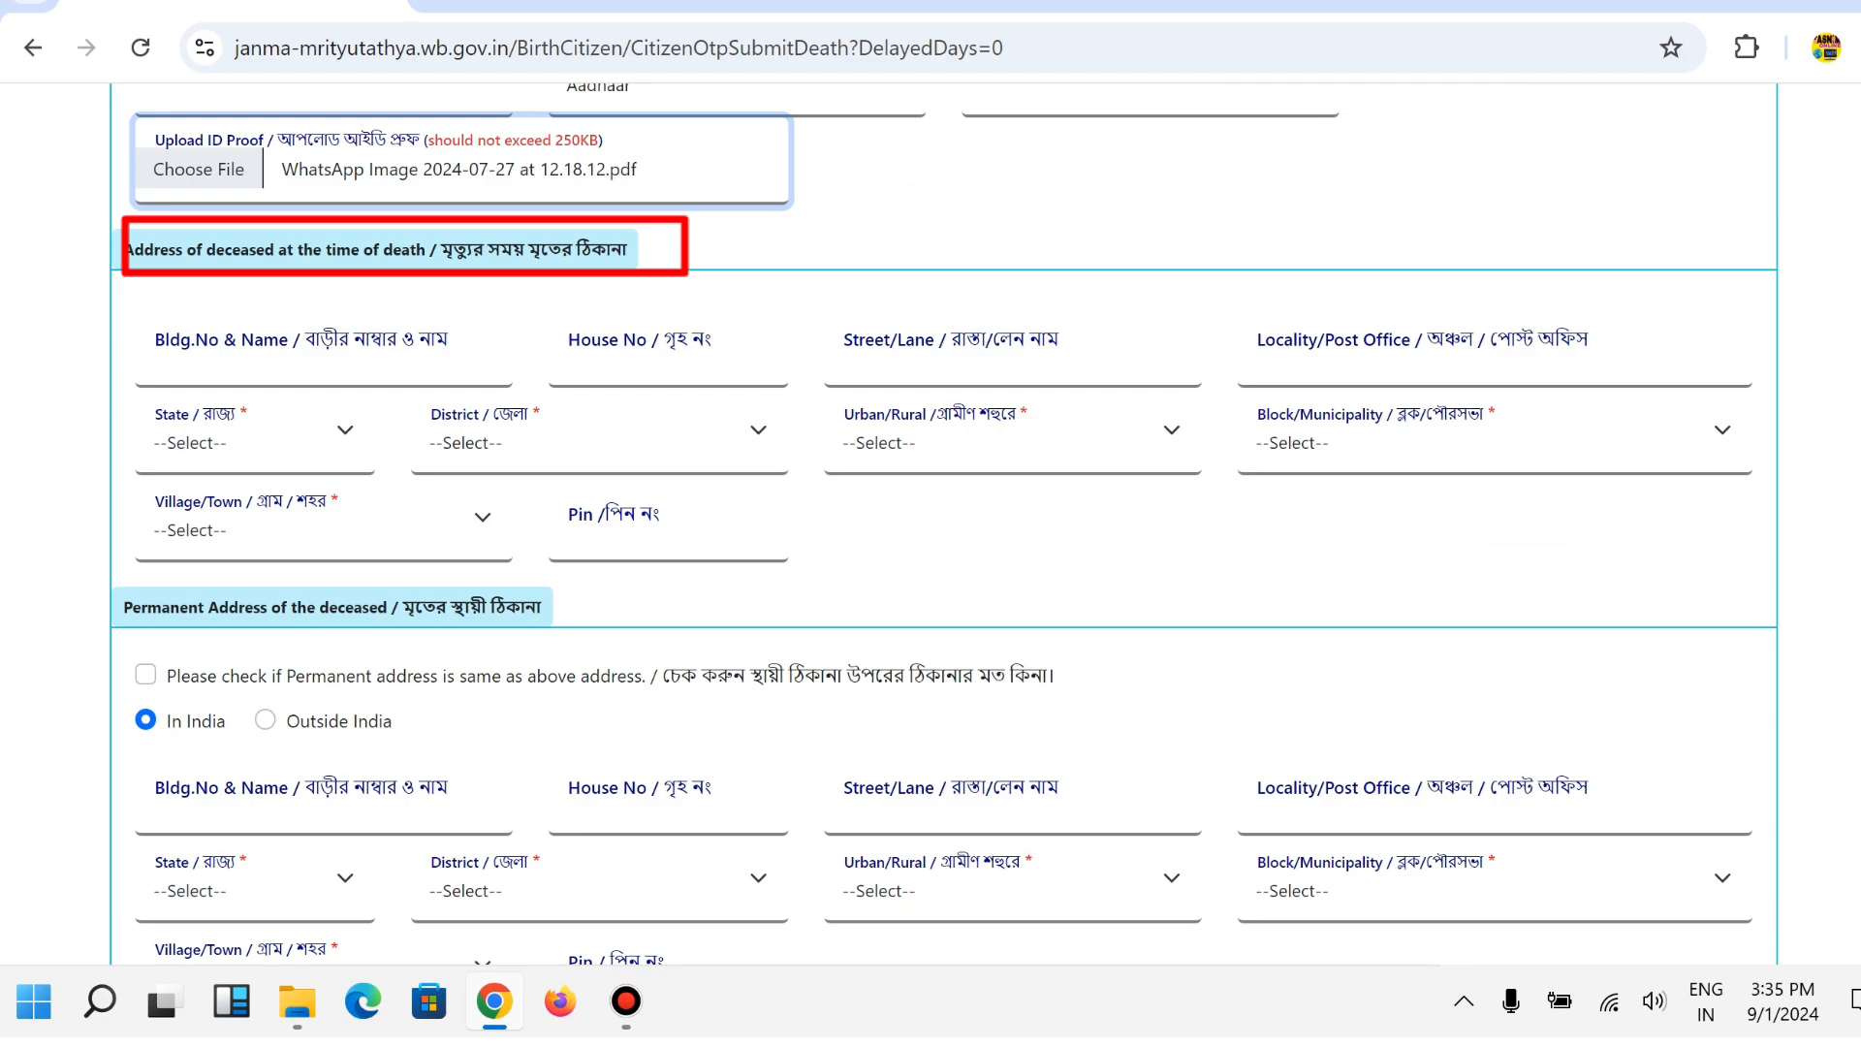
left_click(320, 354)
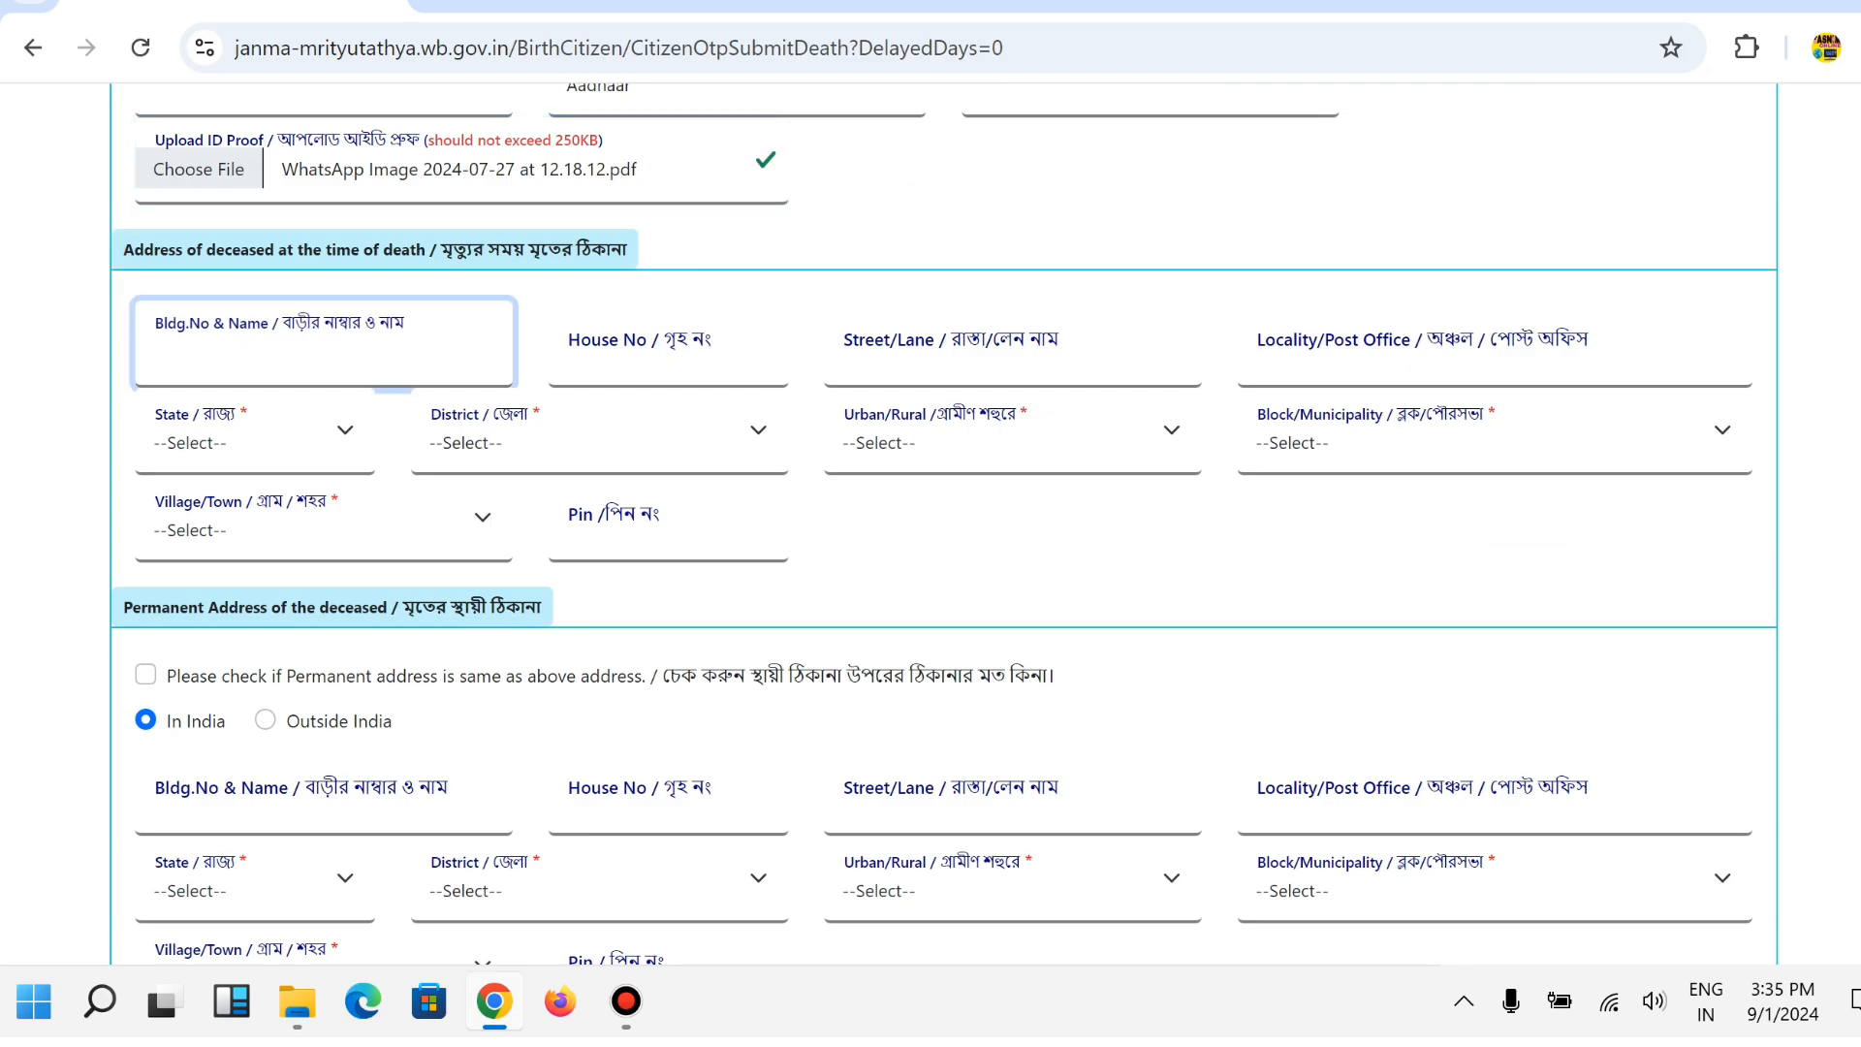
type("ill")
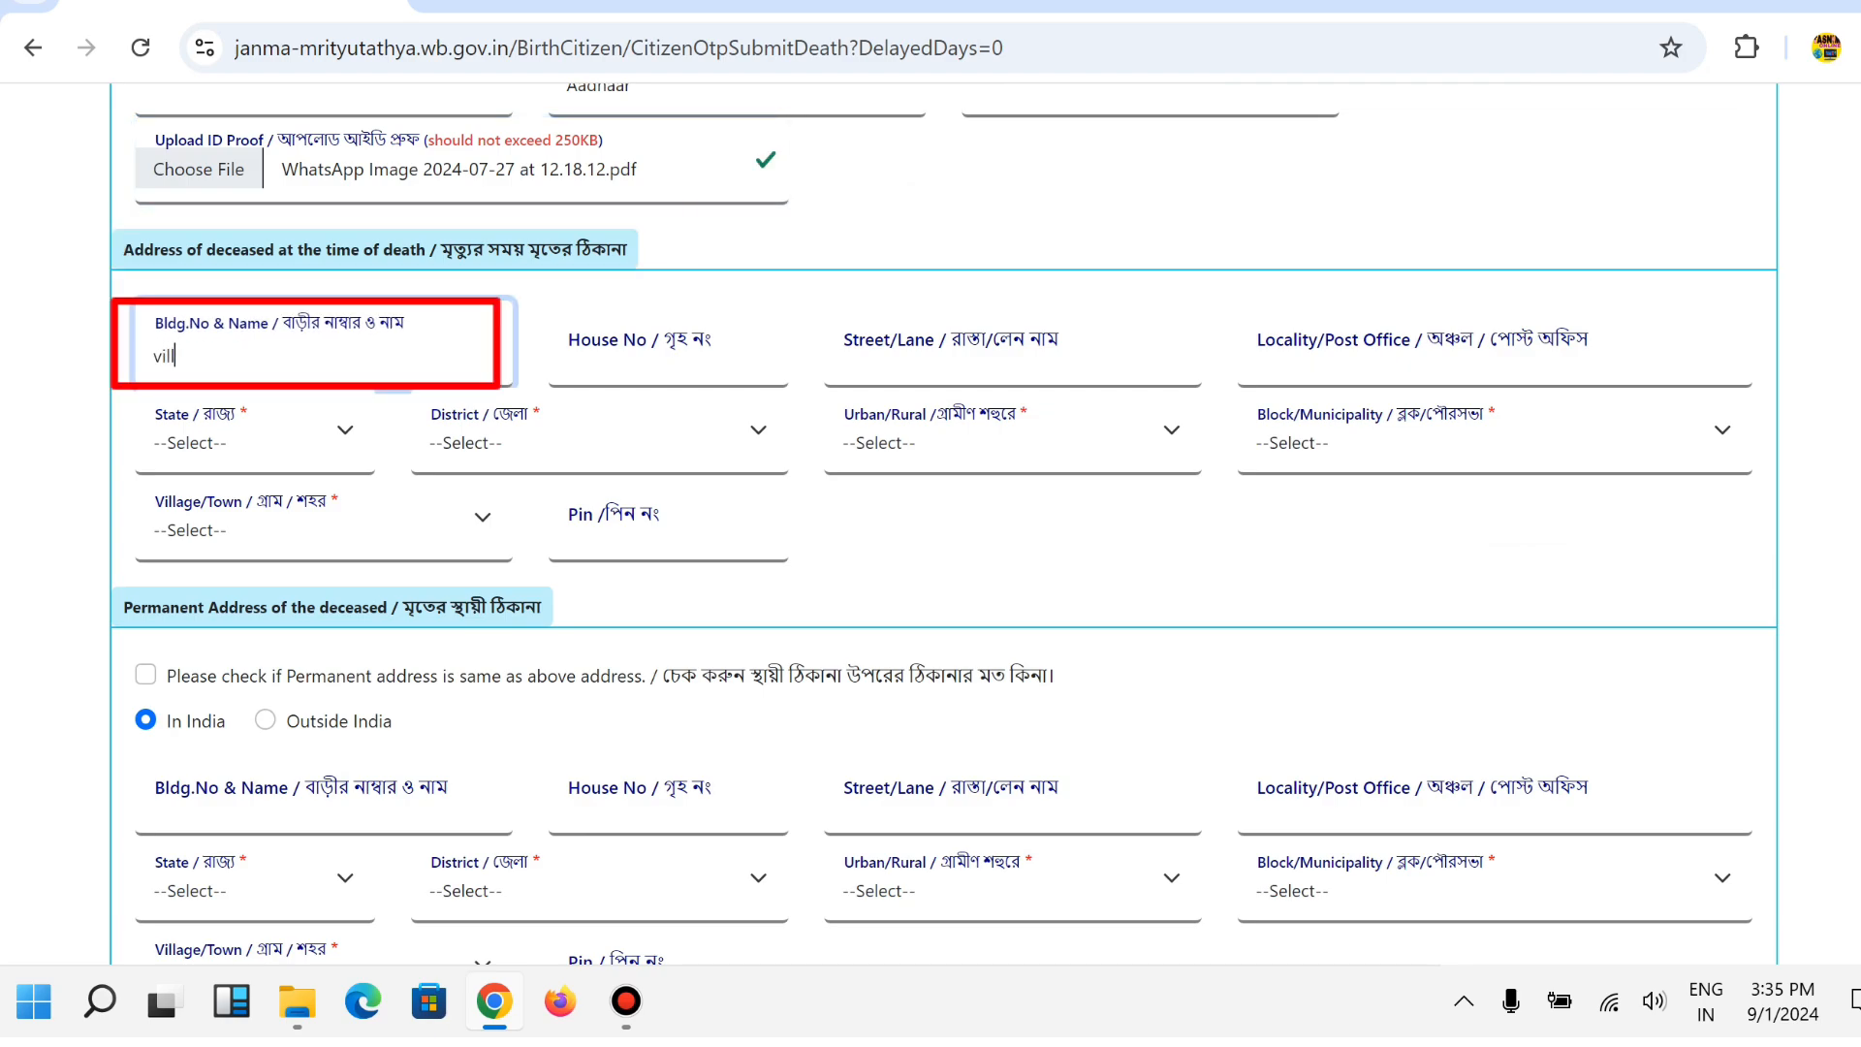
type("-sonthsal")
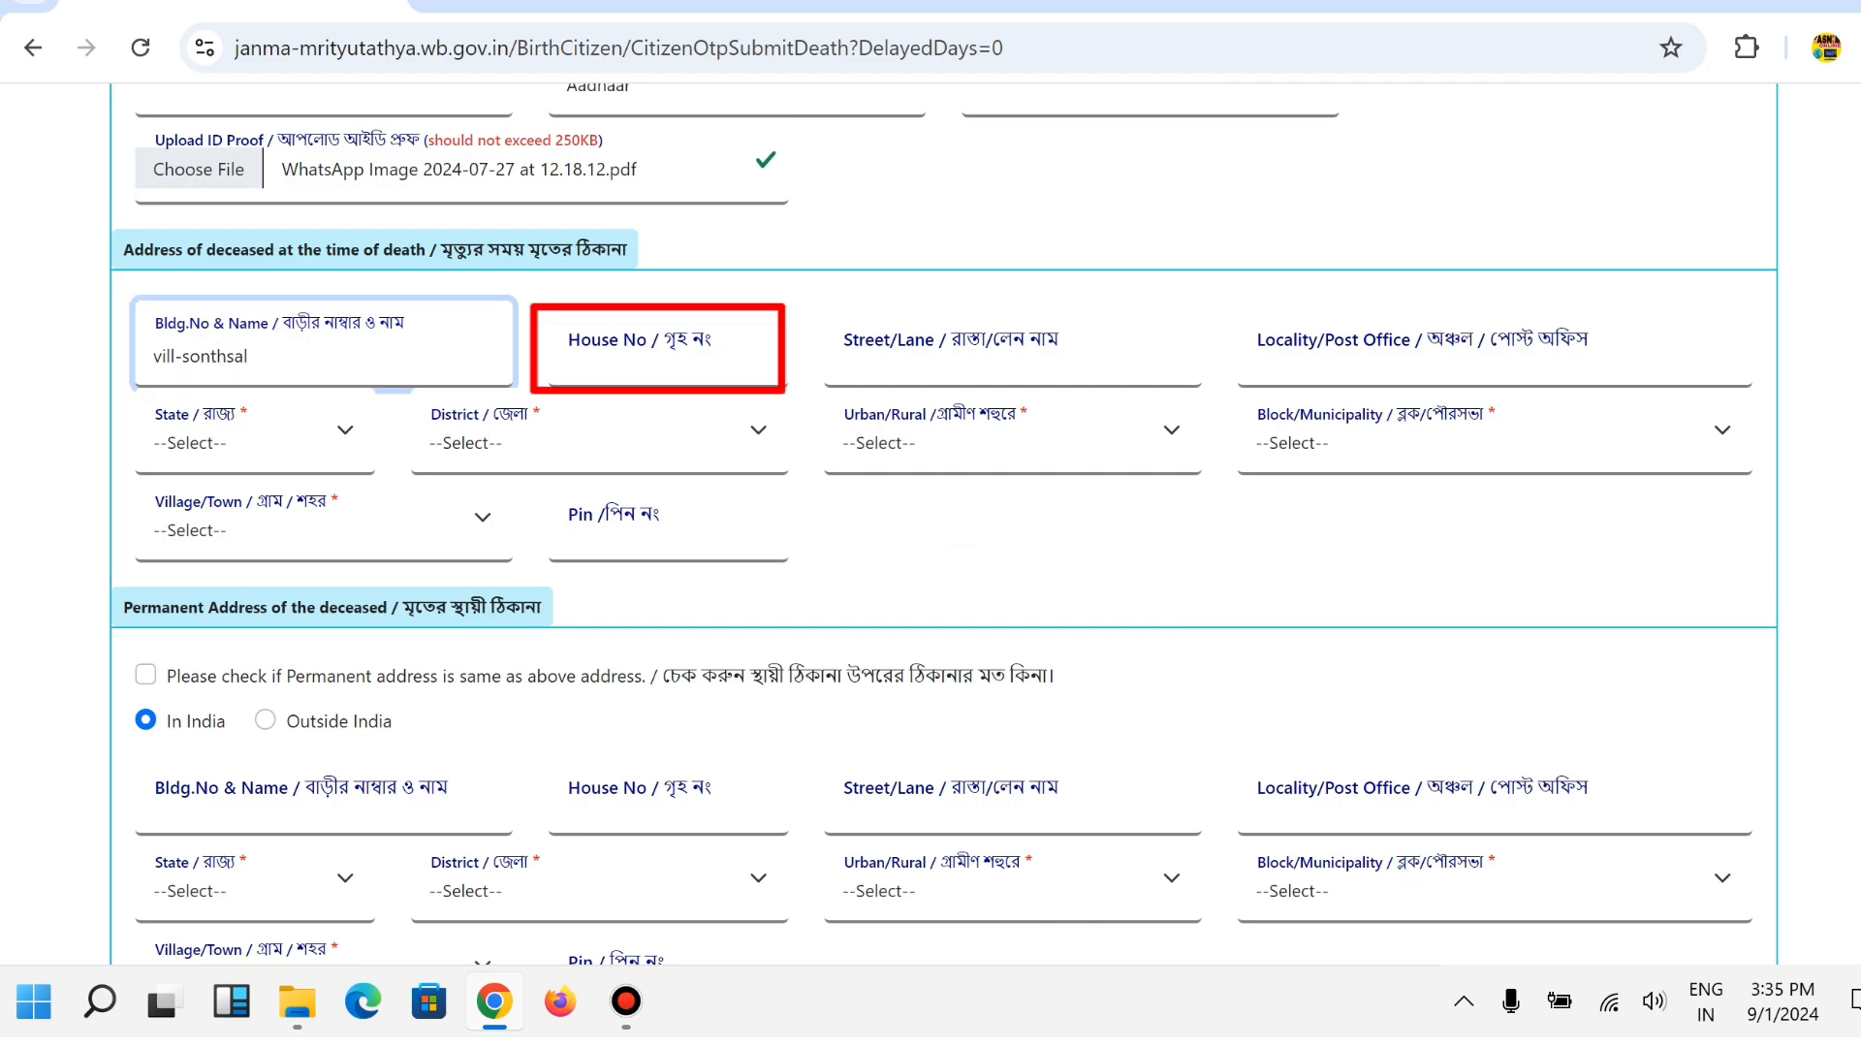
key("Tab")
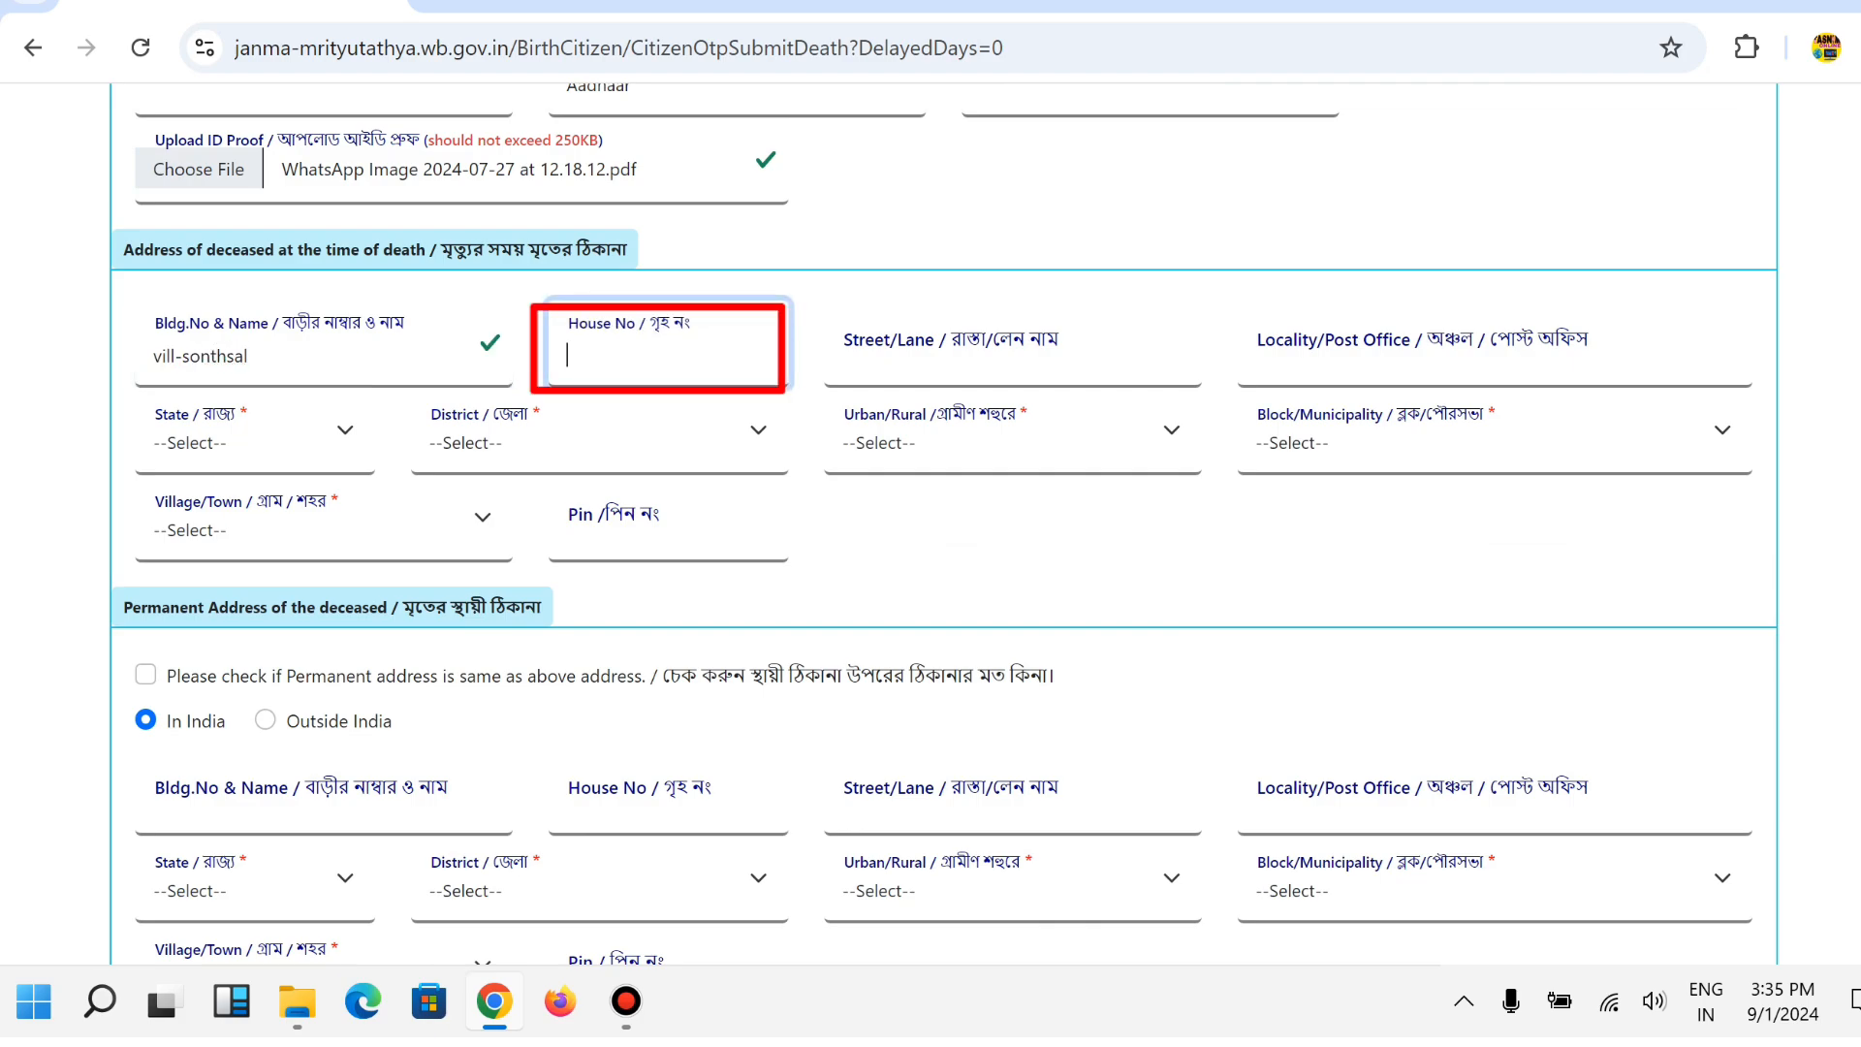
left_click(969, 355)
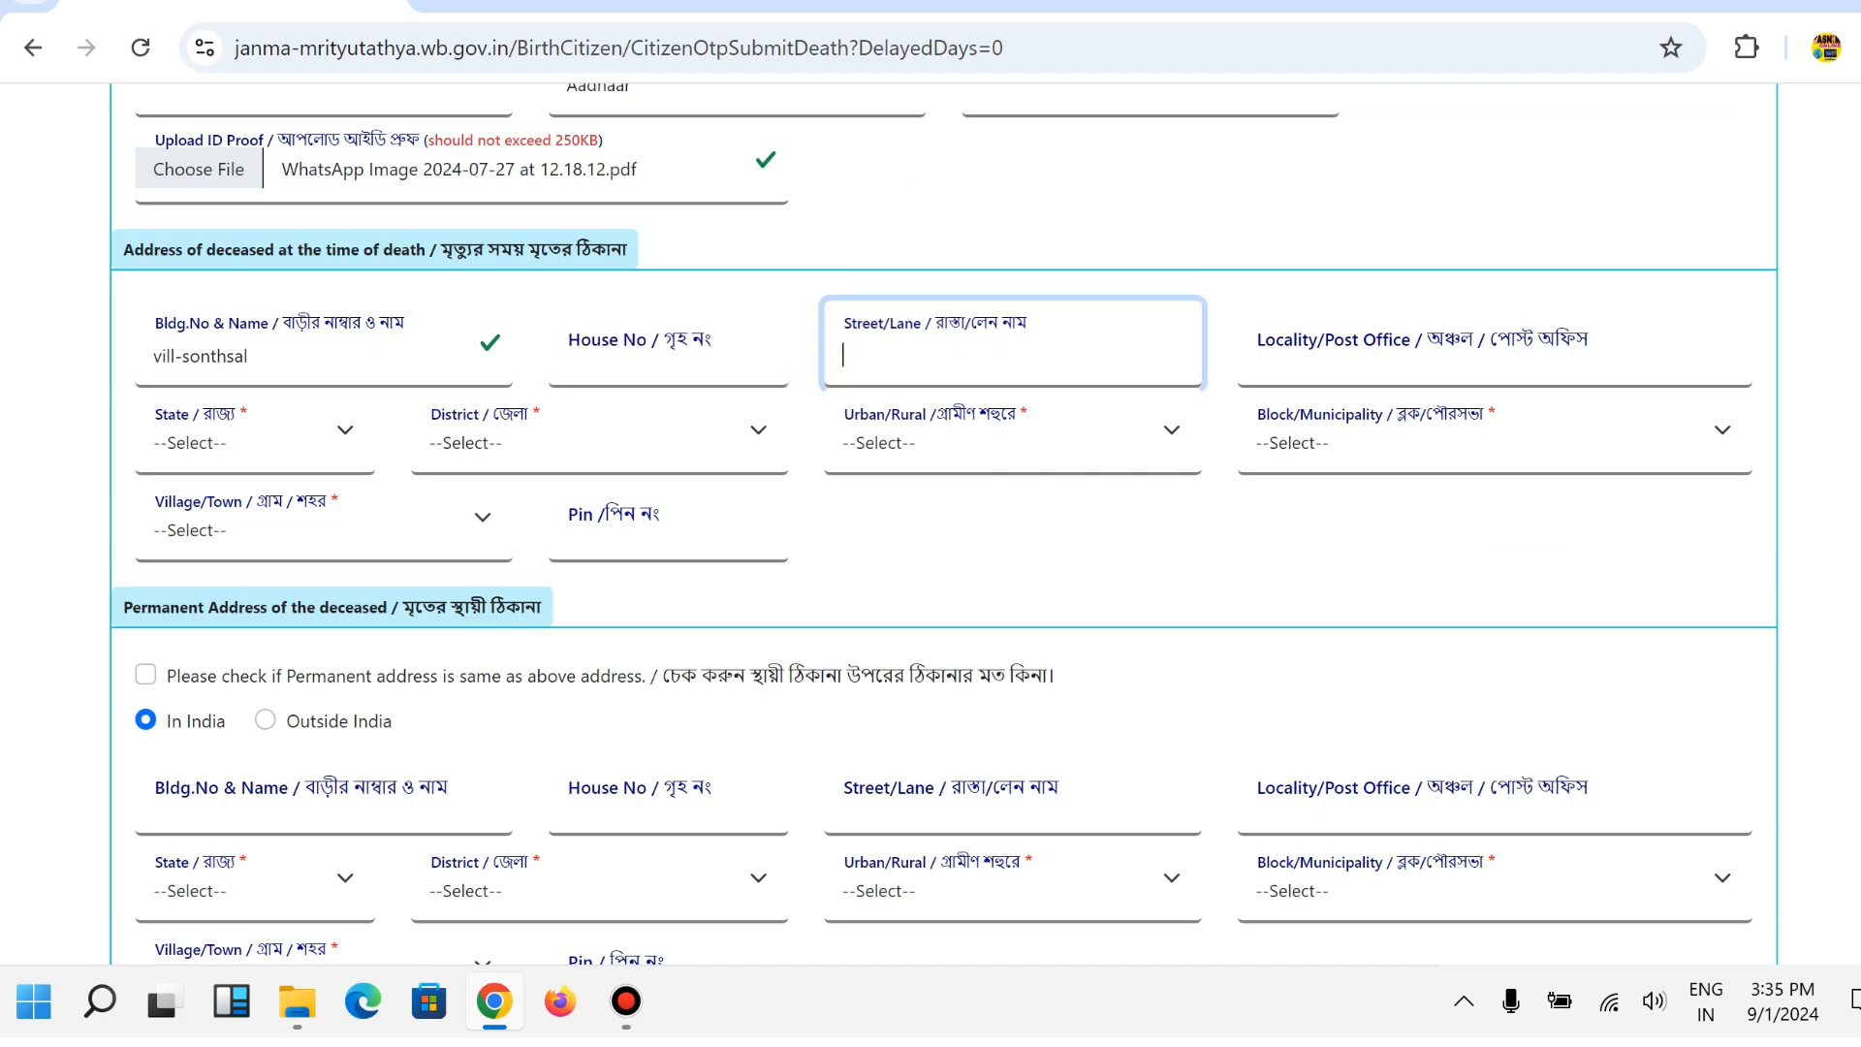
left_click(1424, 355)
type("m")
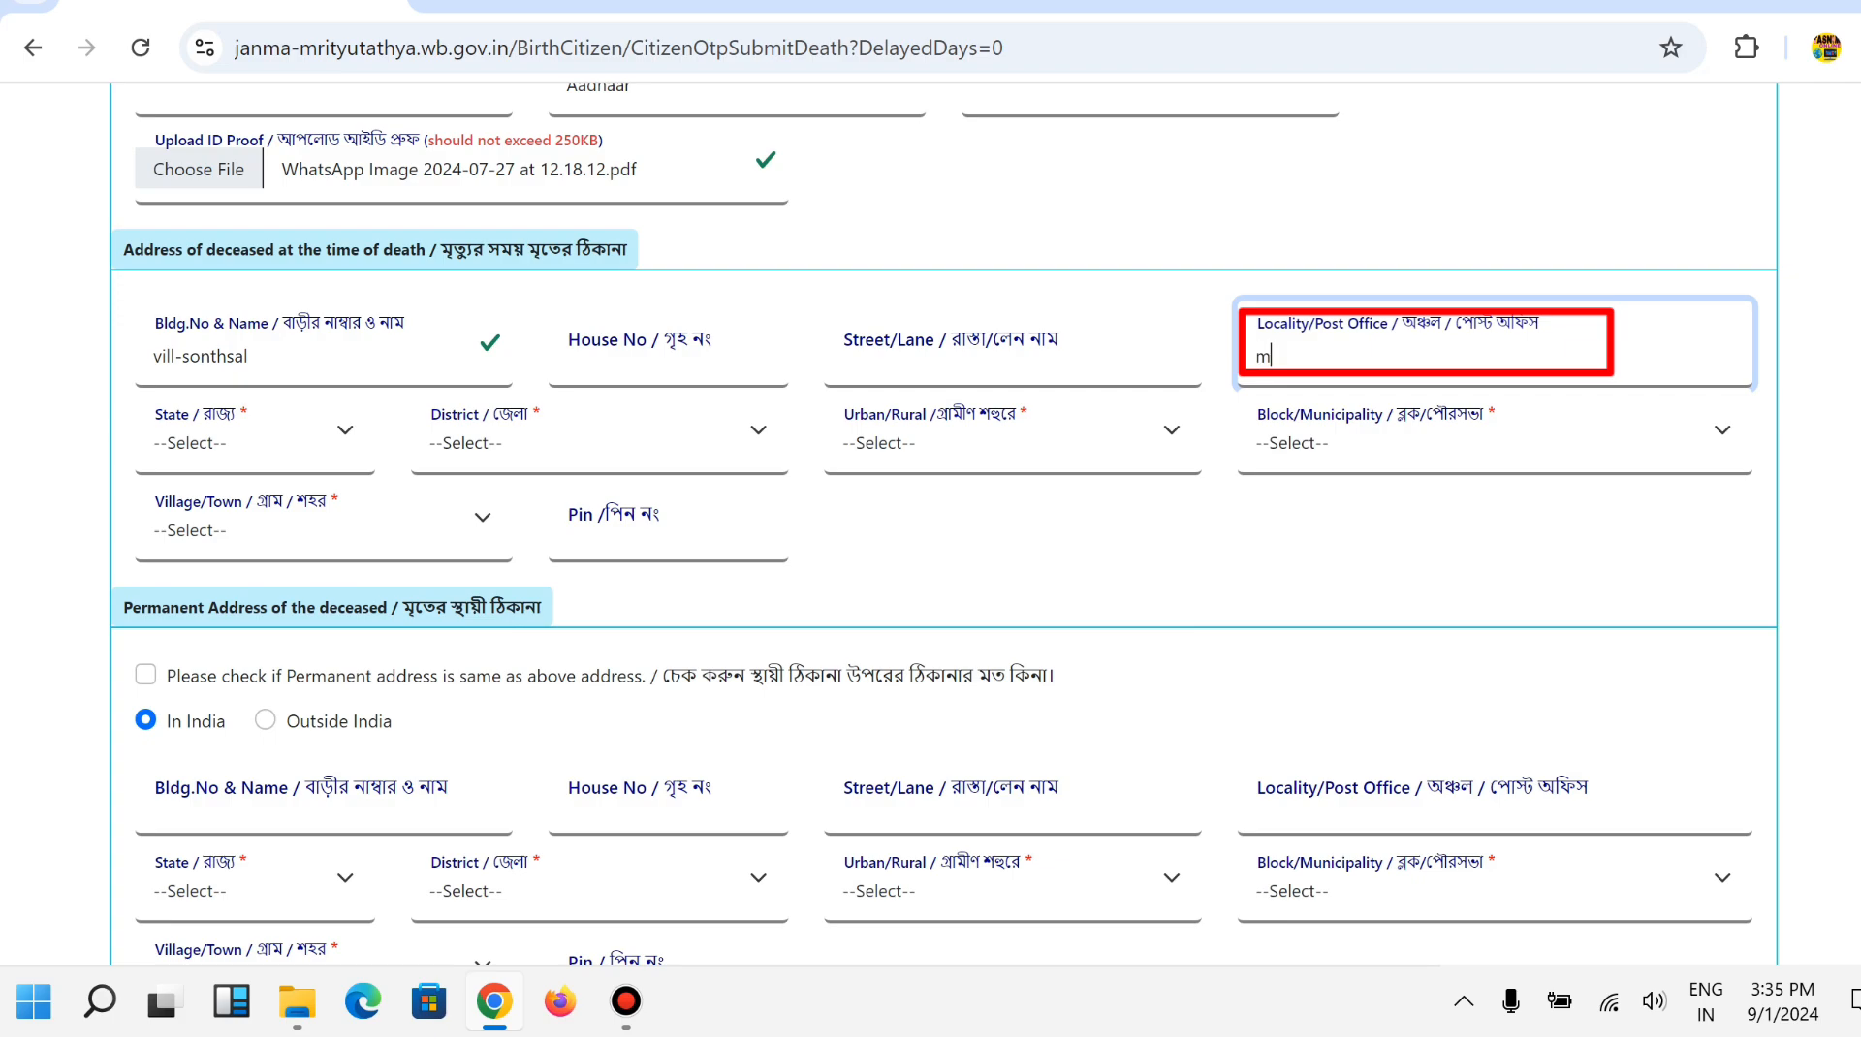
type("akdamnagar")
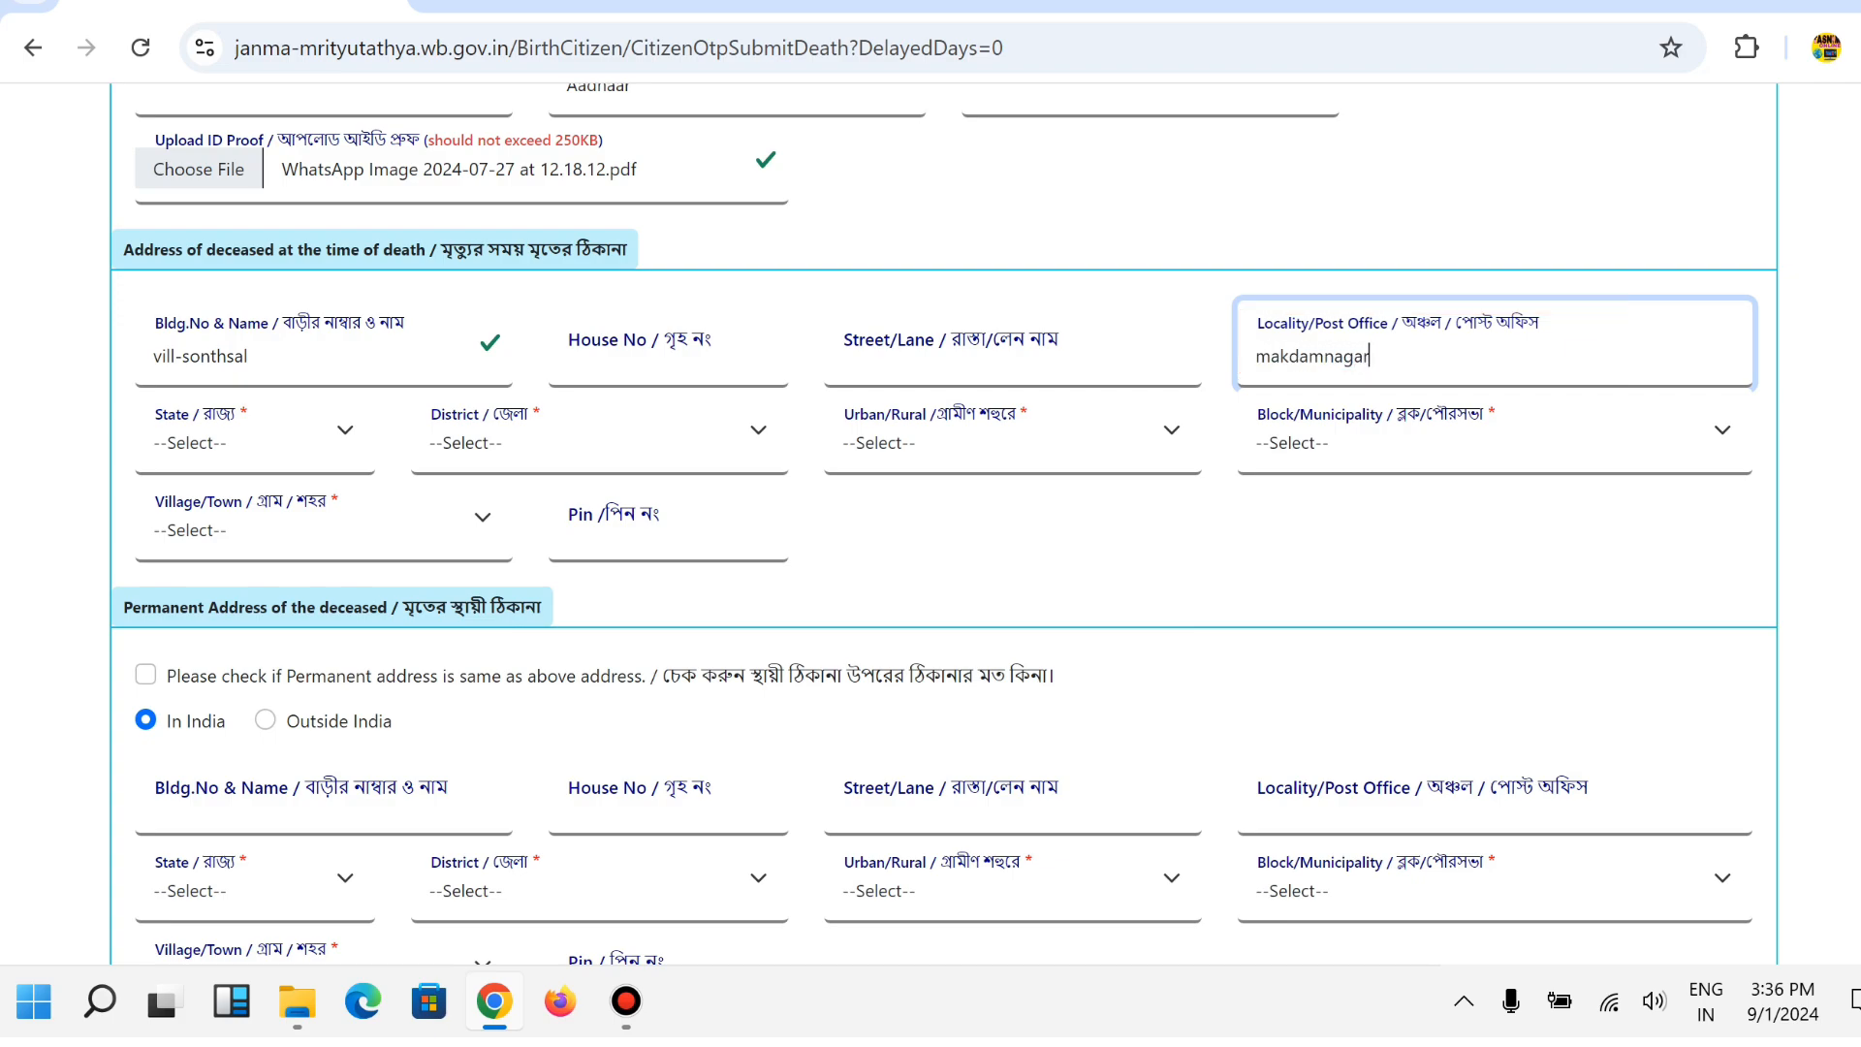
Set the death address to West Bengal, Birbhum, area type Block, block MOHAMMAD BAZAR.
left_click(251, 432)
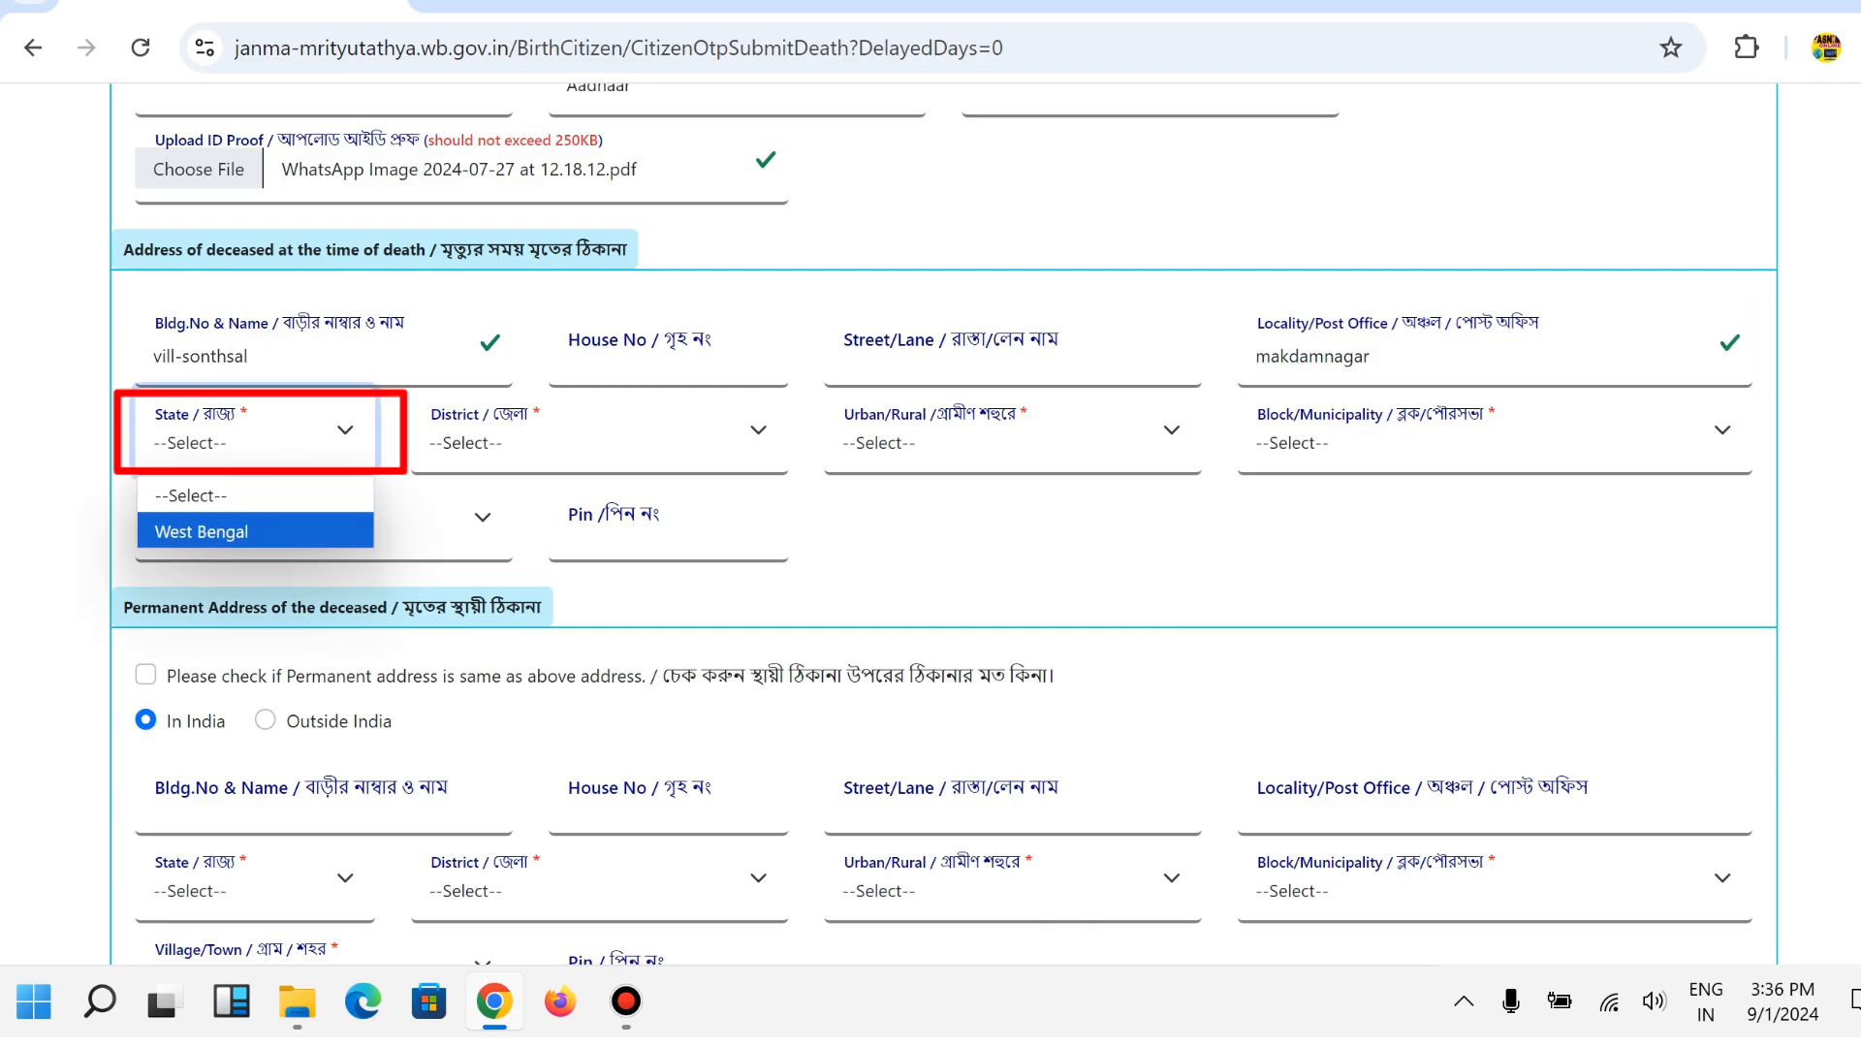
left_click(255, 530)
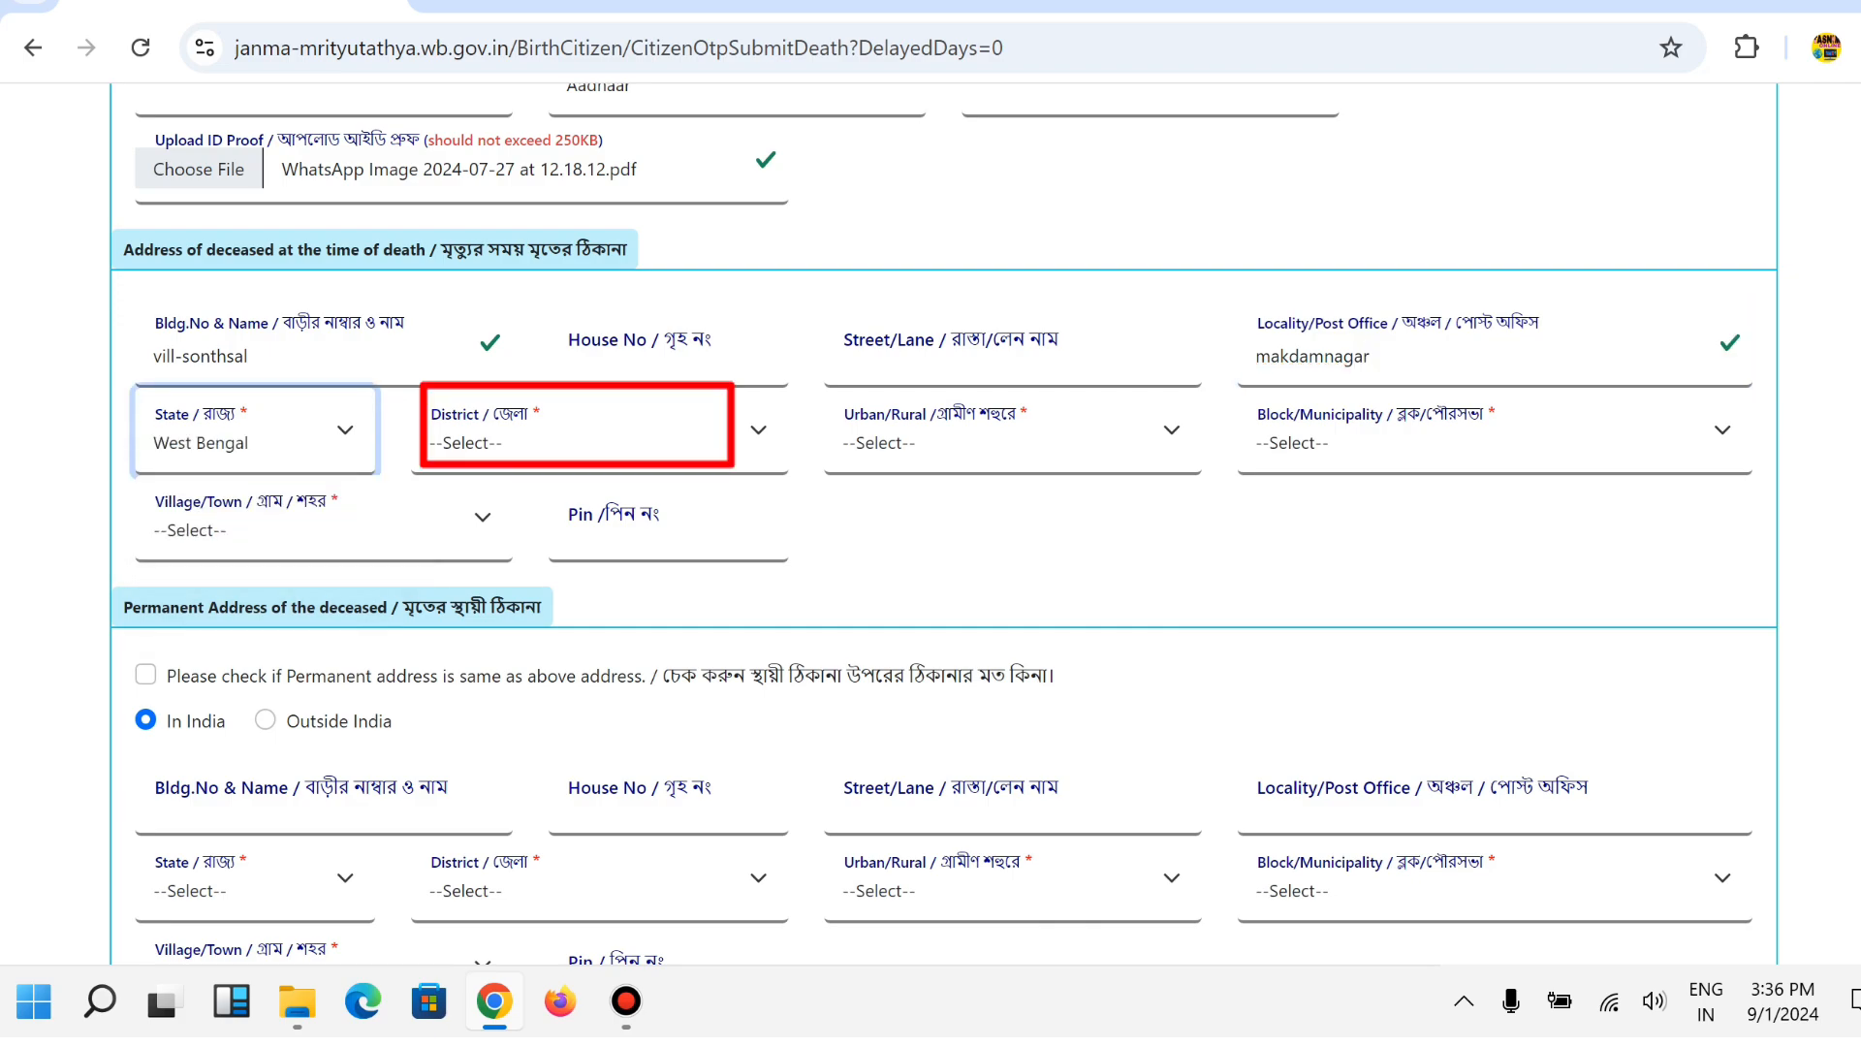
left_click(581, 432)
left_click(485, 594)
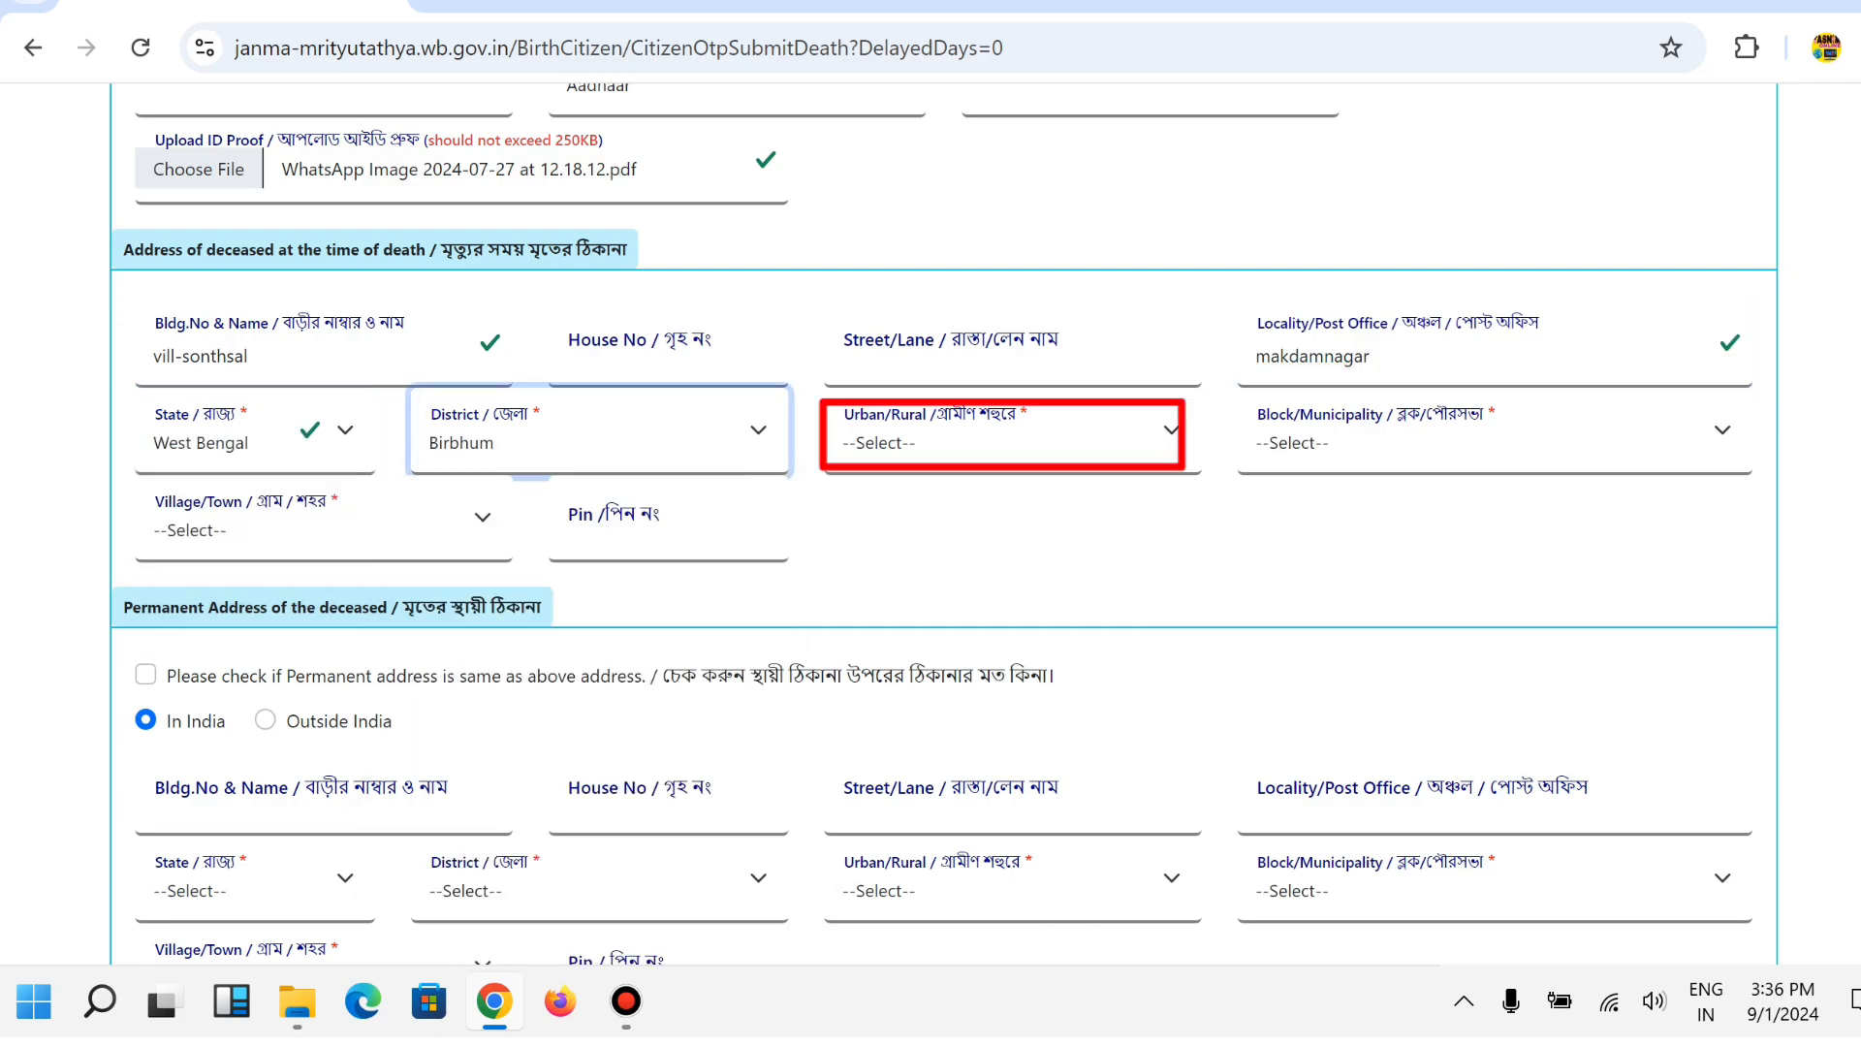
left_click(1003, 436)
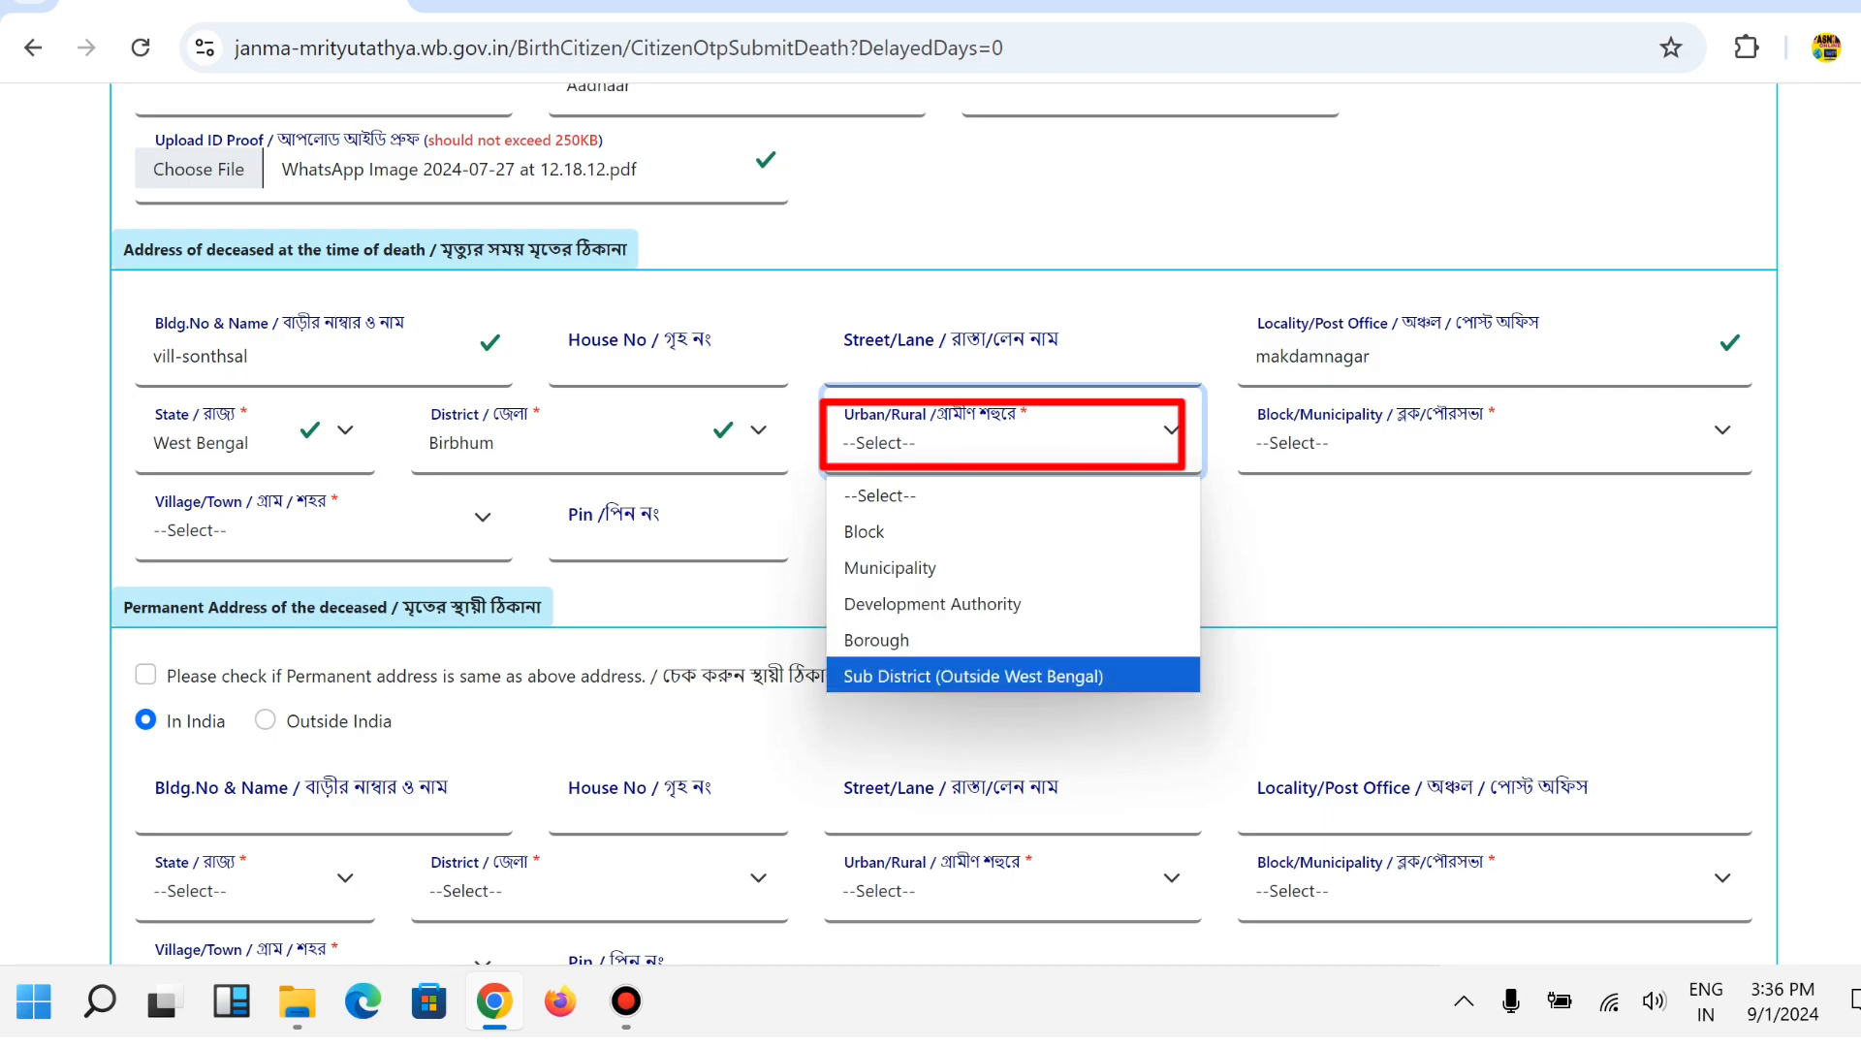
left_click(877, 531)
left_click(1492, 436)
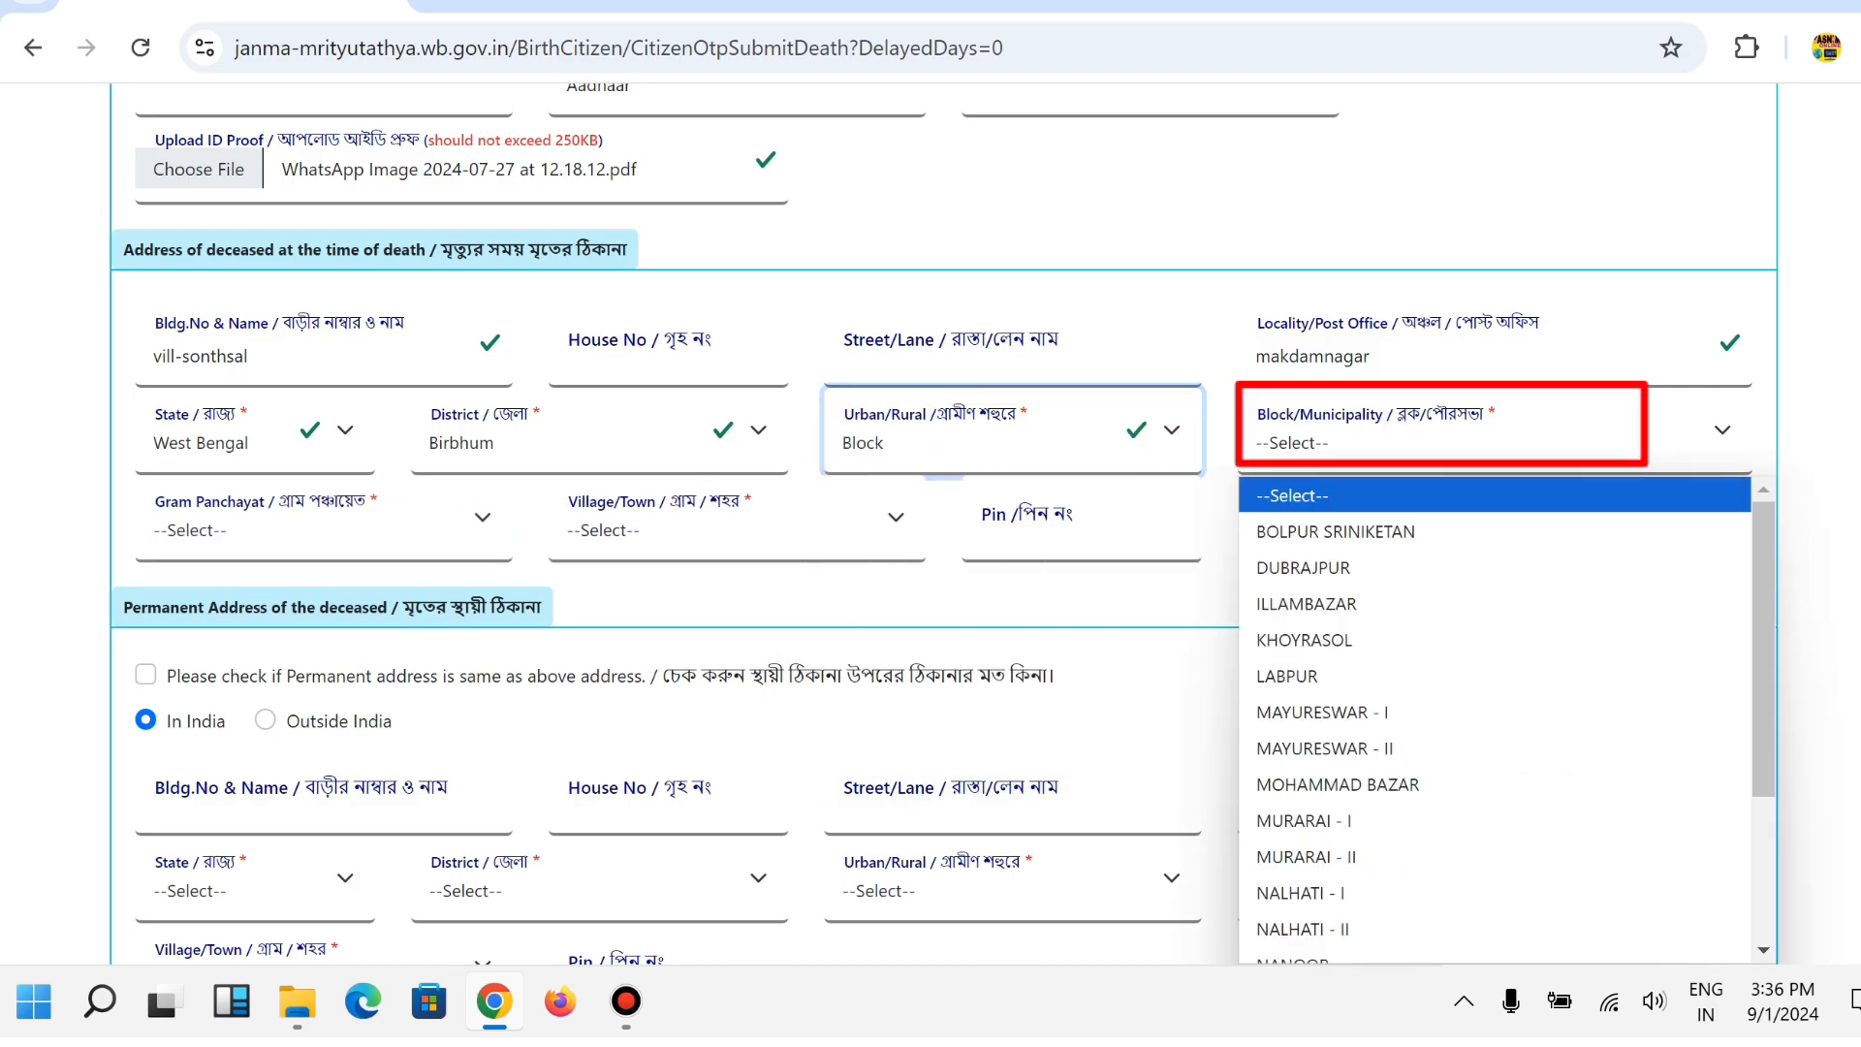
left_click(1338, 784)
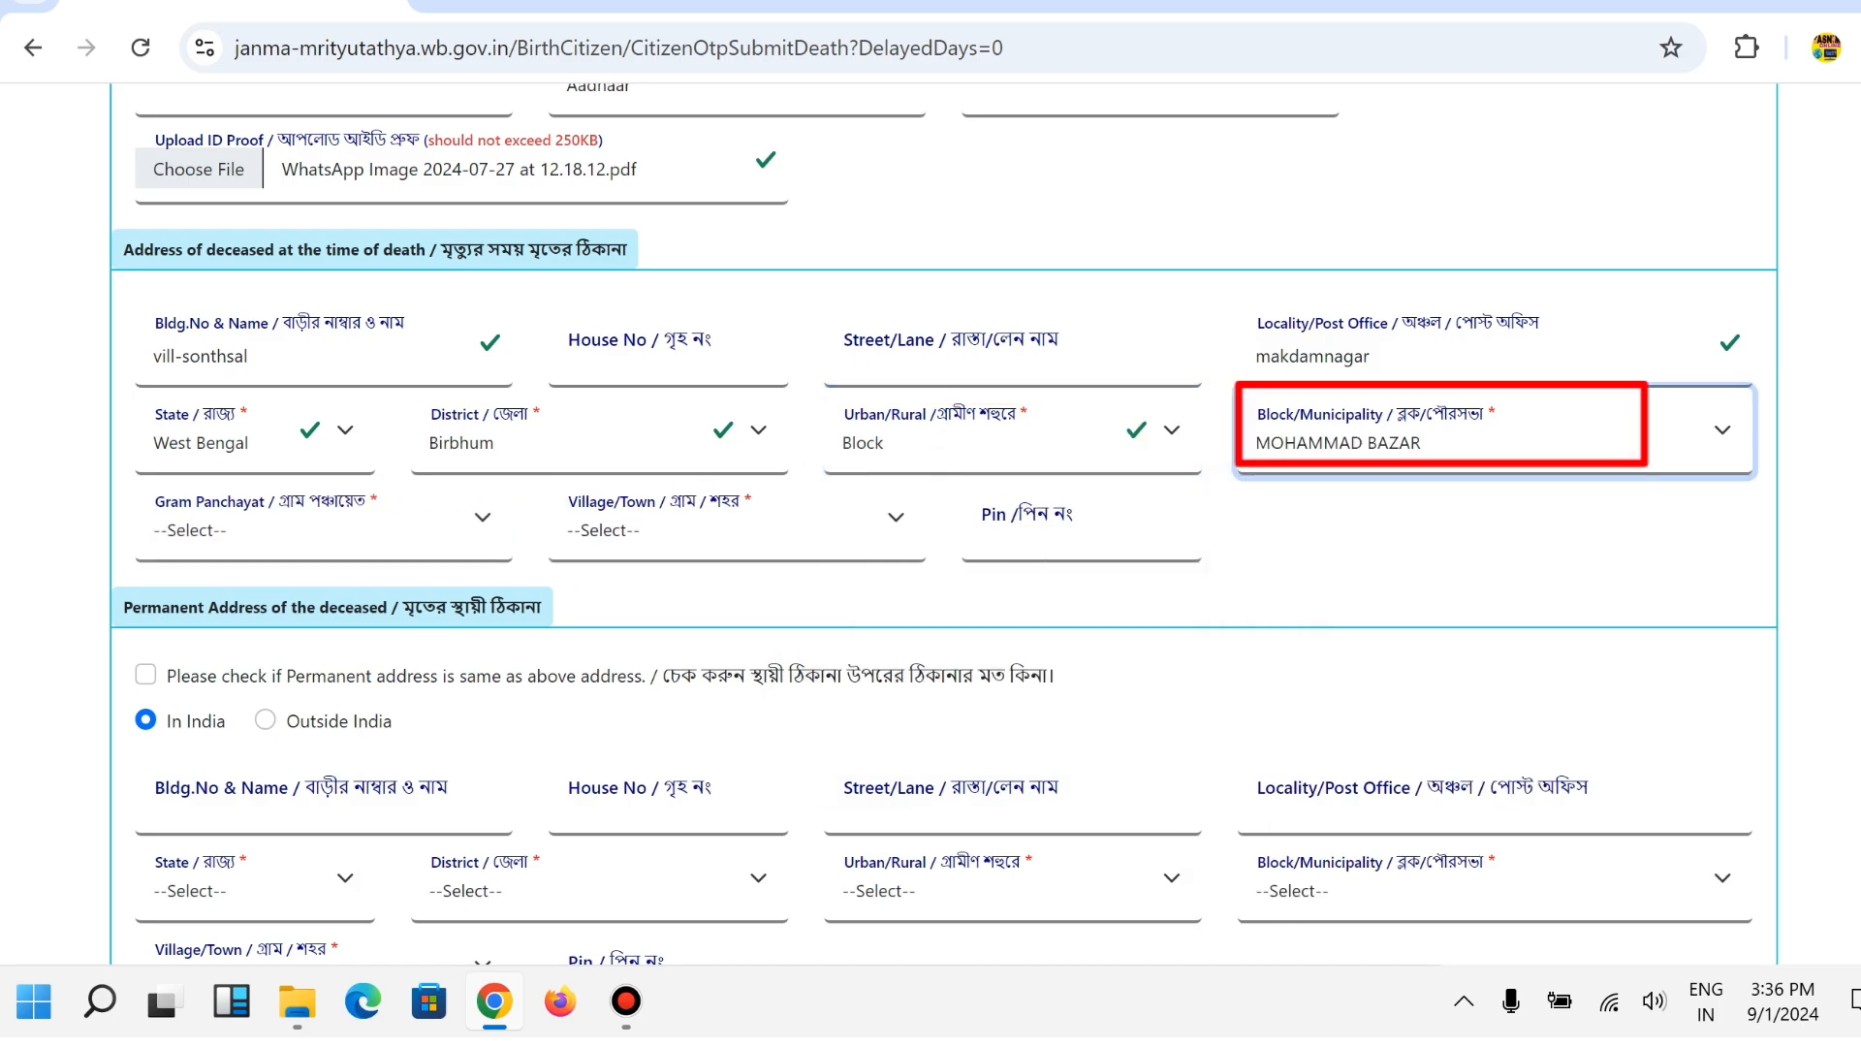
Choose gram panchayat SEKEDDA and village SONTHSAL, and enter pin 731216.
left_click(320, 523)
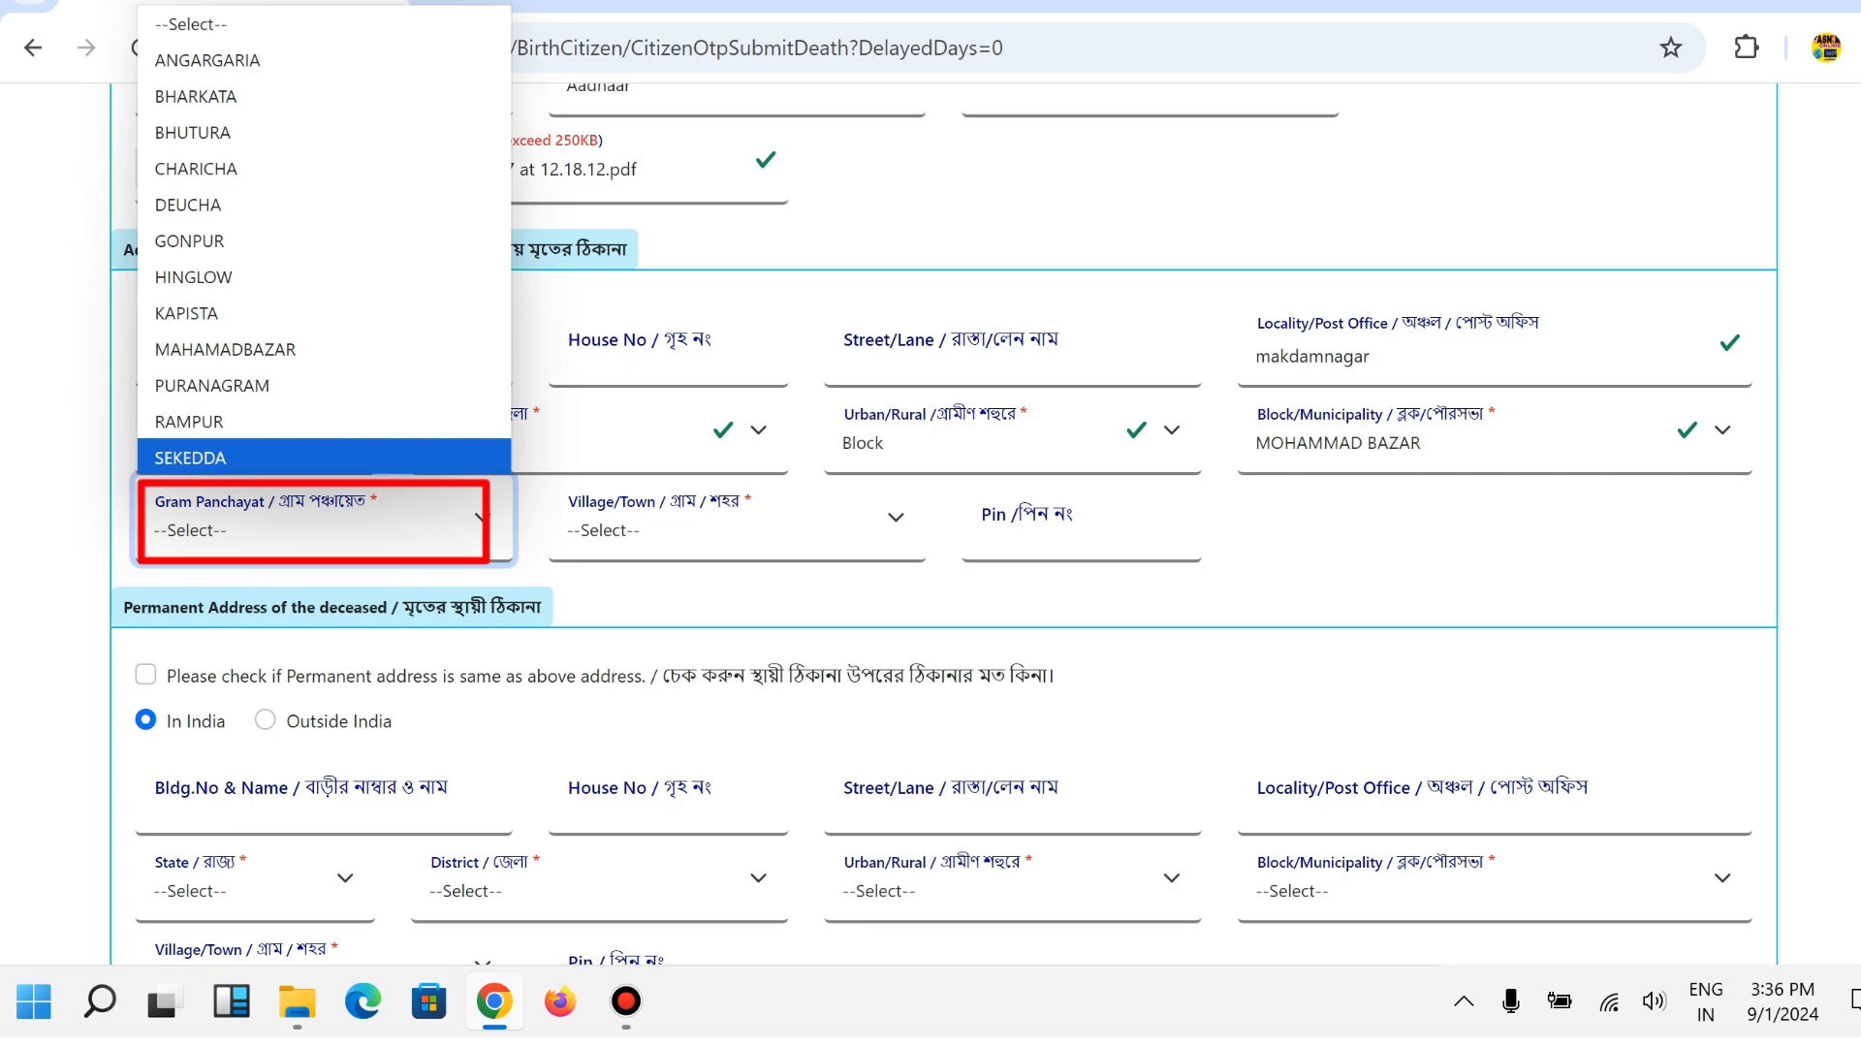
key("Return")
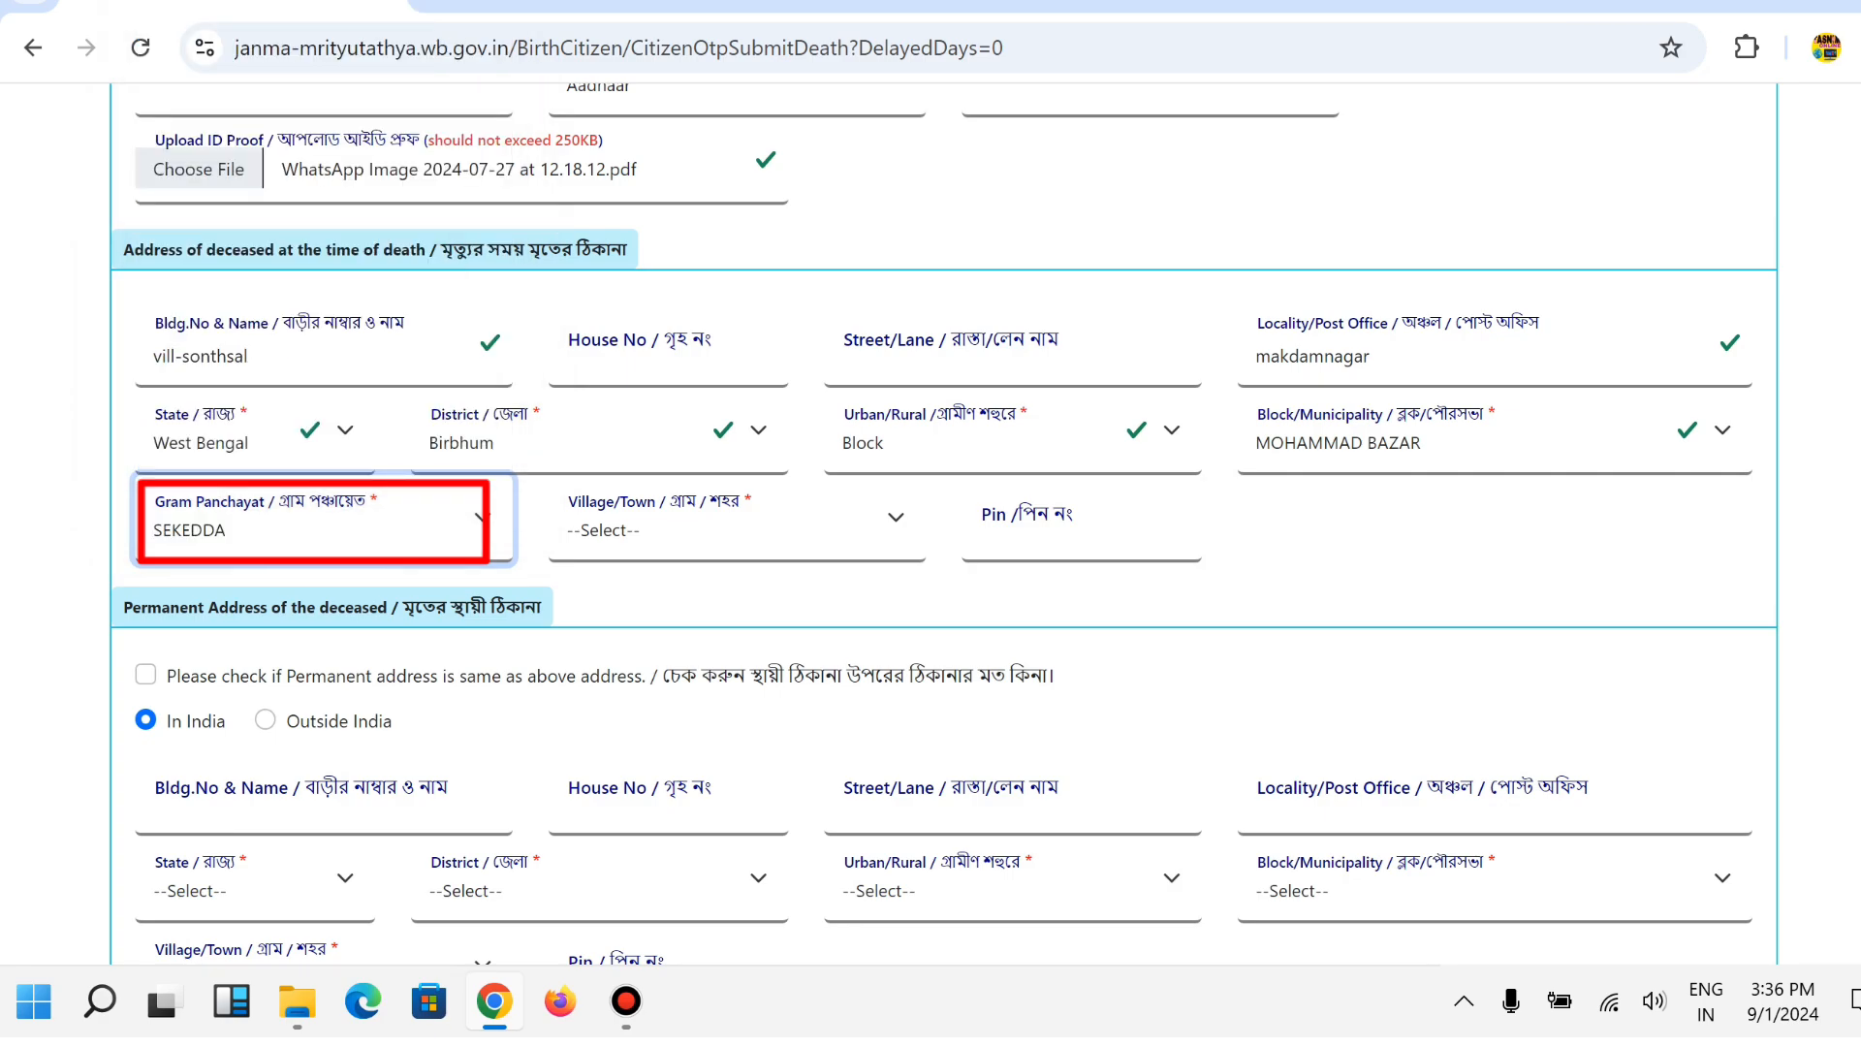
left_click(722, 529)
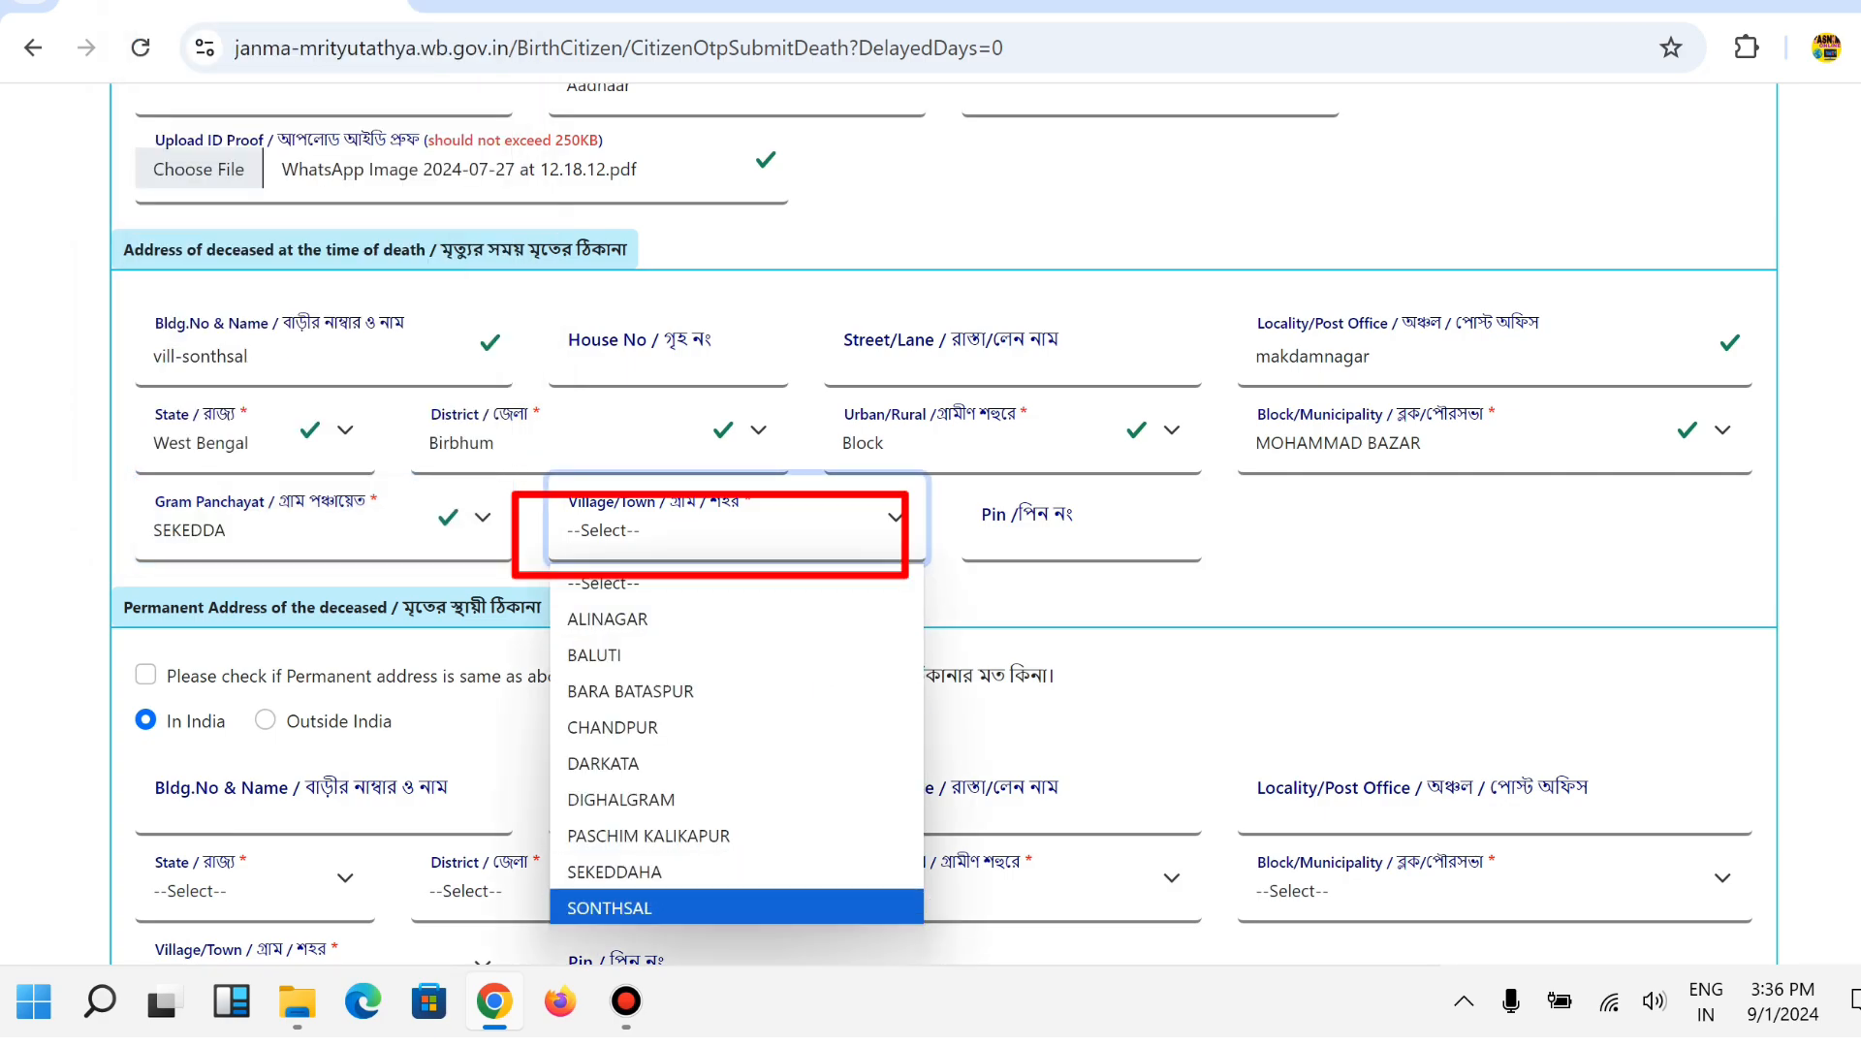
key("Return")
left_click(981, 529)
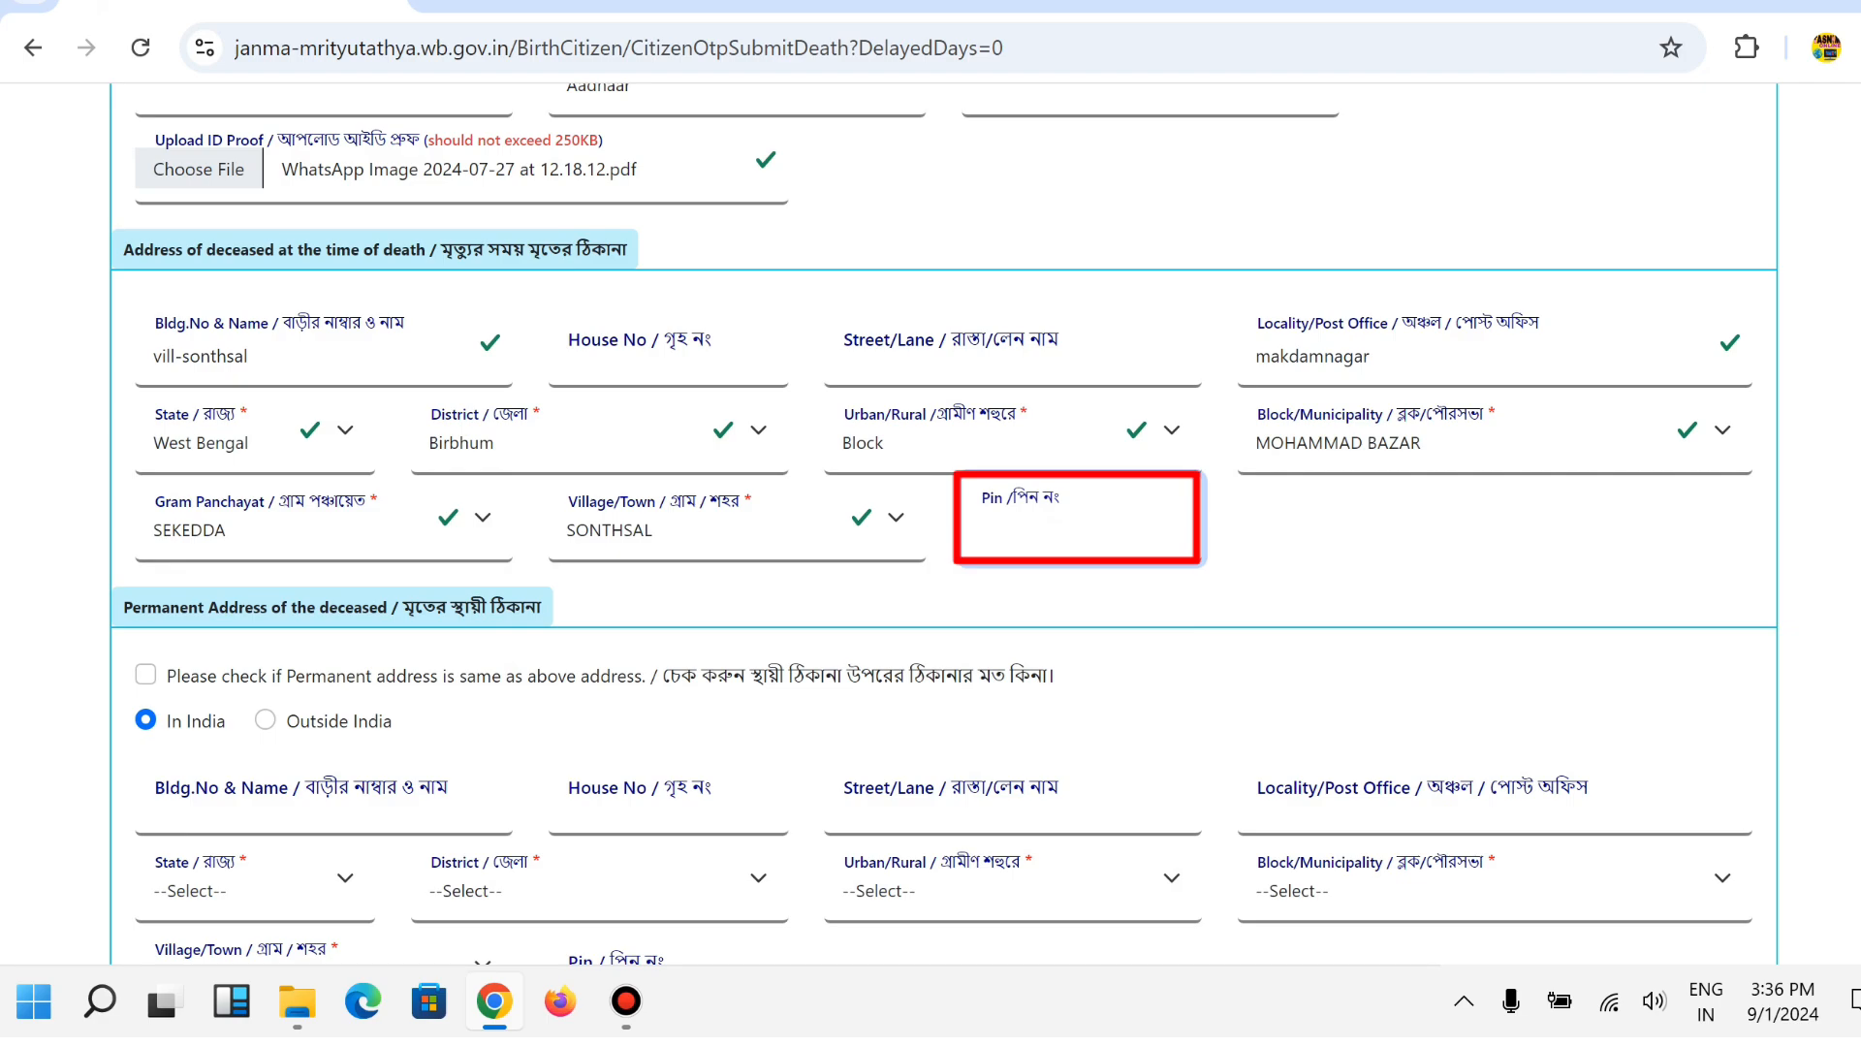
type("731216")
key("Tab")
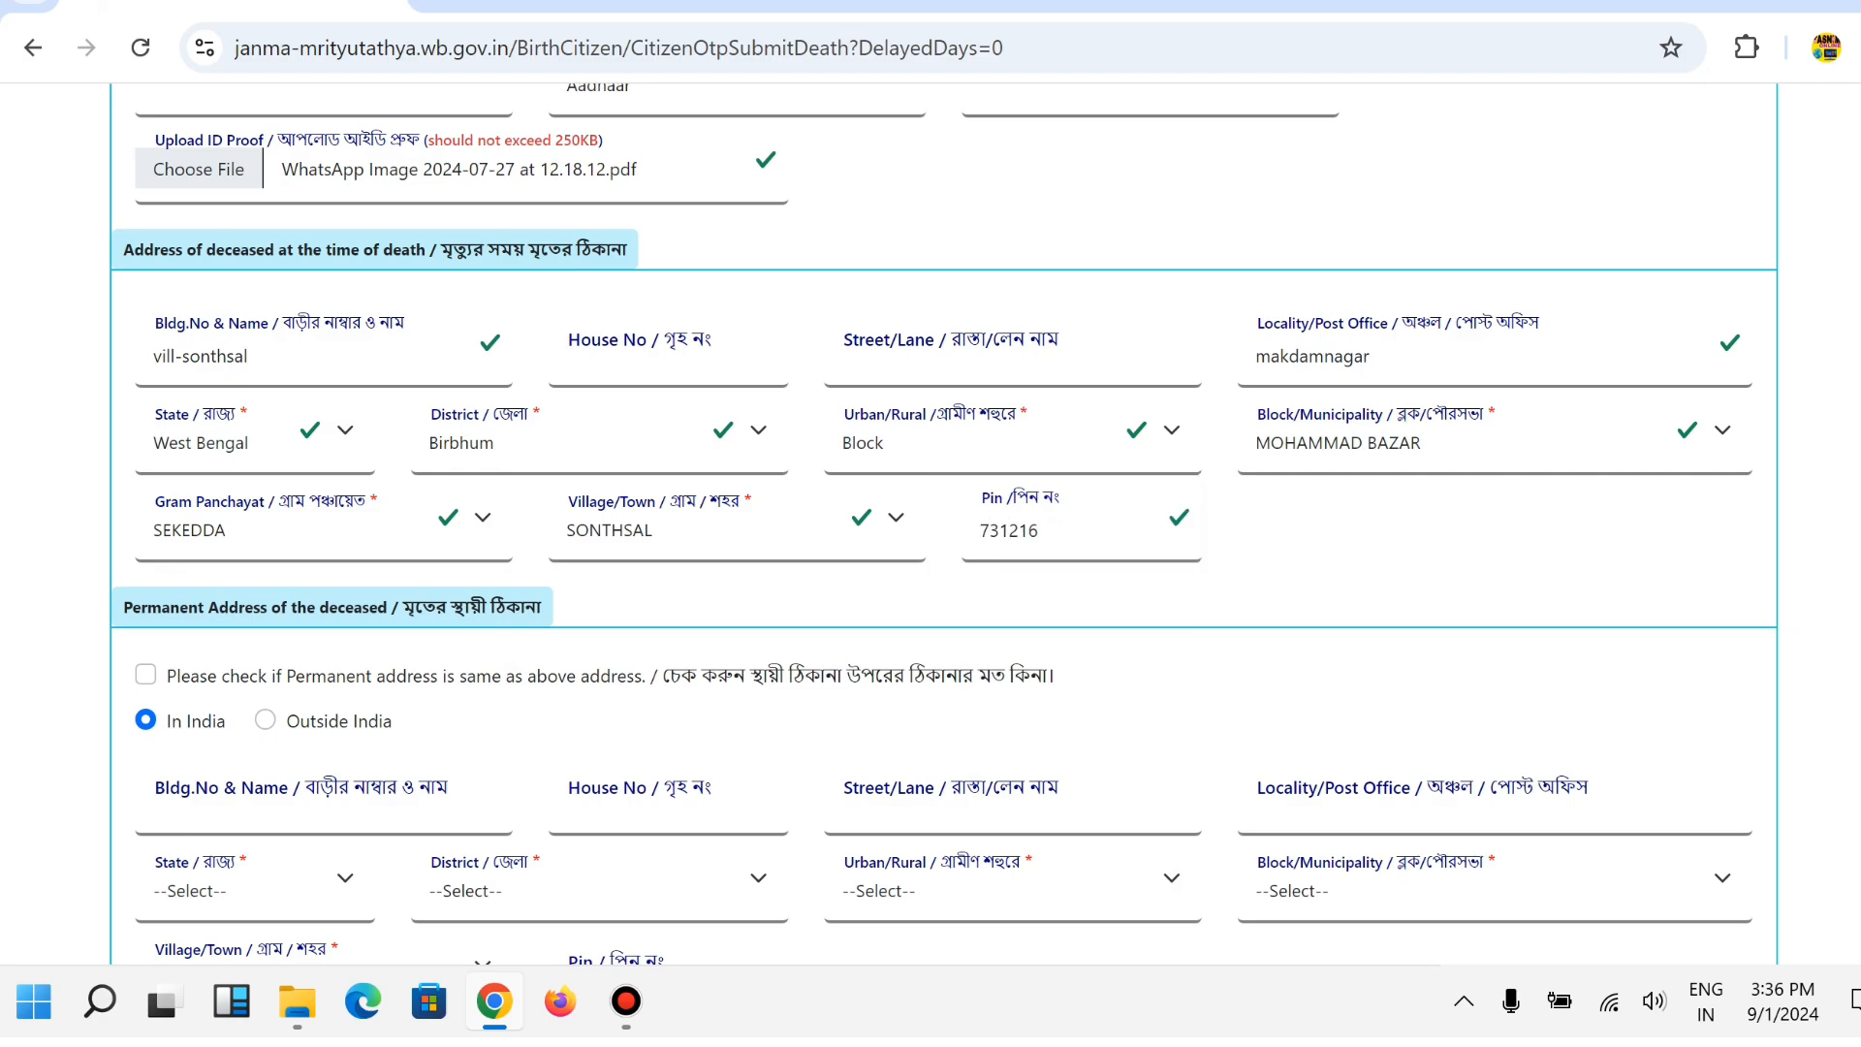
scroll(930, 524, "down", 5)
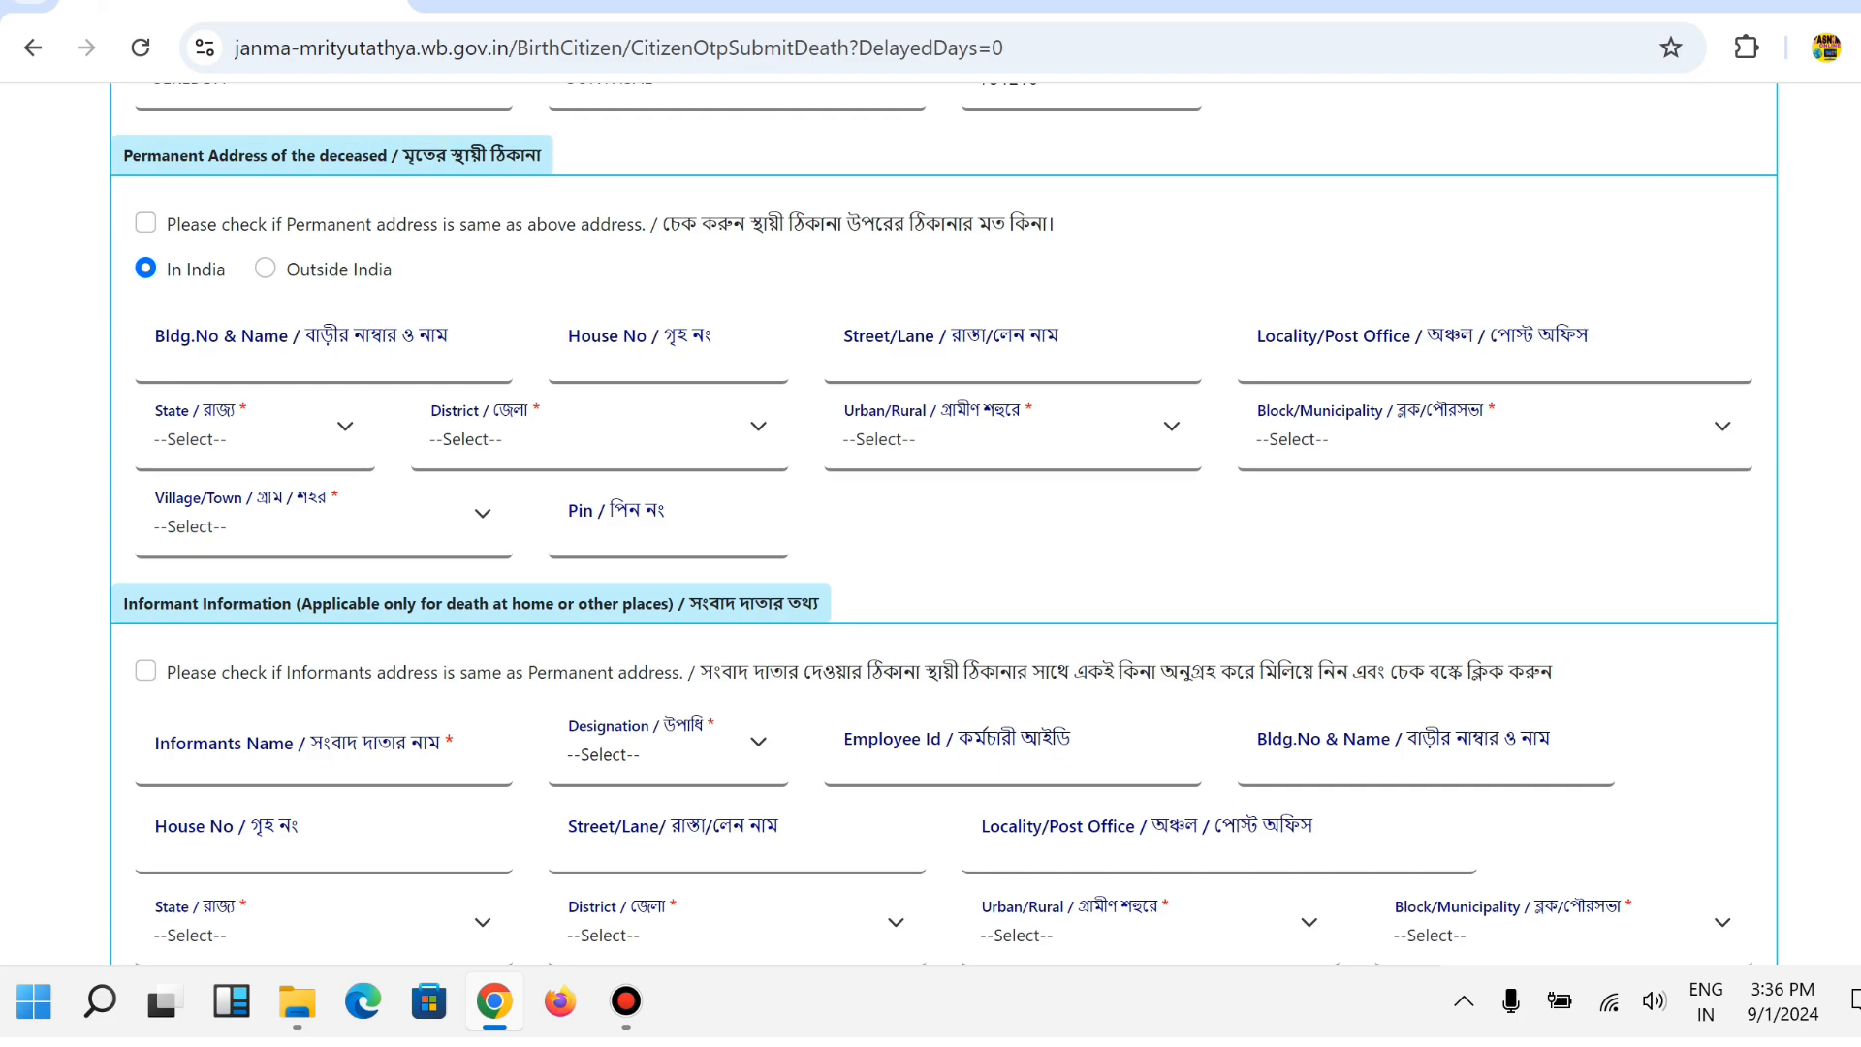
scroll(930, 524, "up", 2)
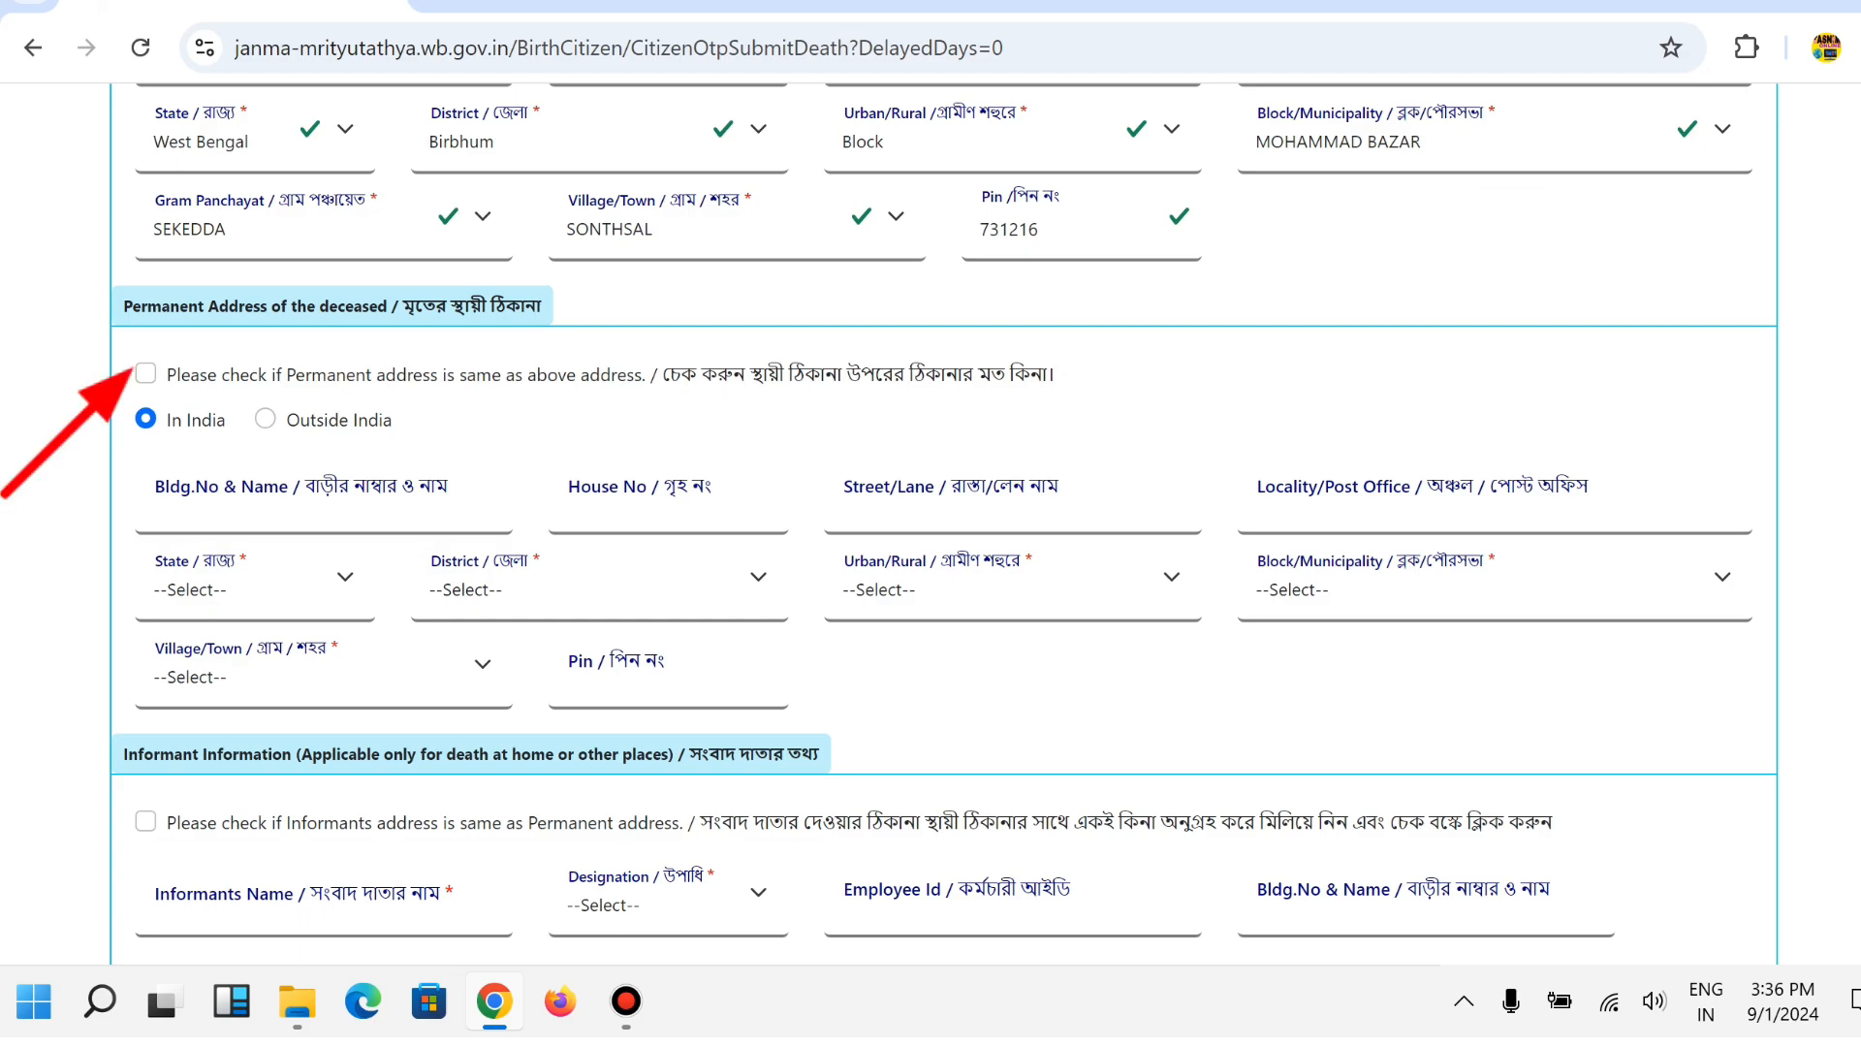
Tick the checkbox so the permanent address matches the address at death.
left_click(146, 373)
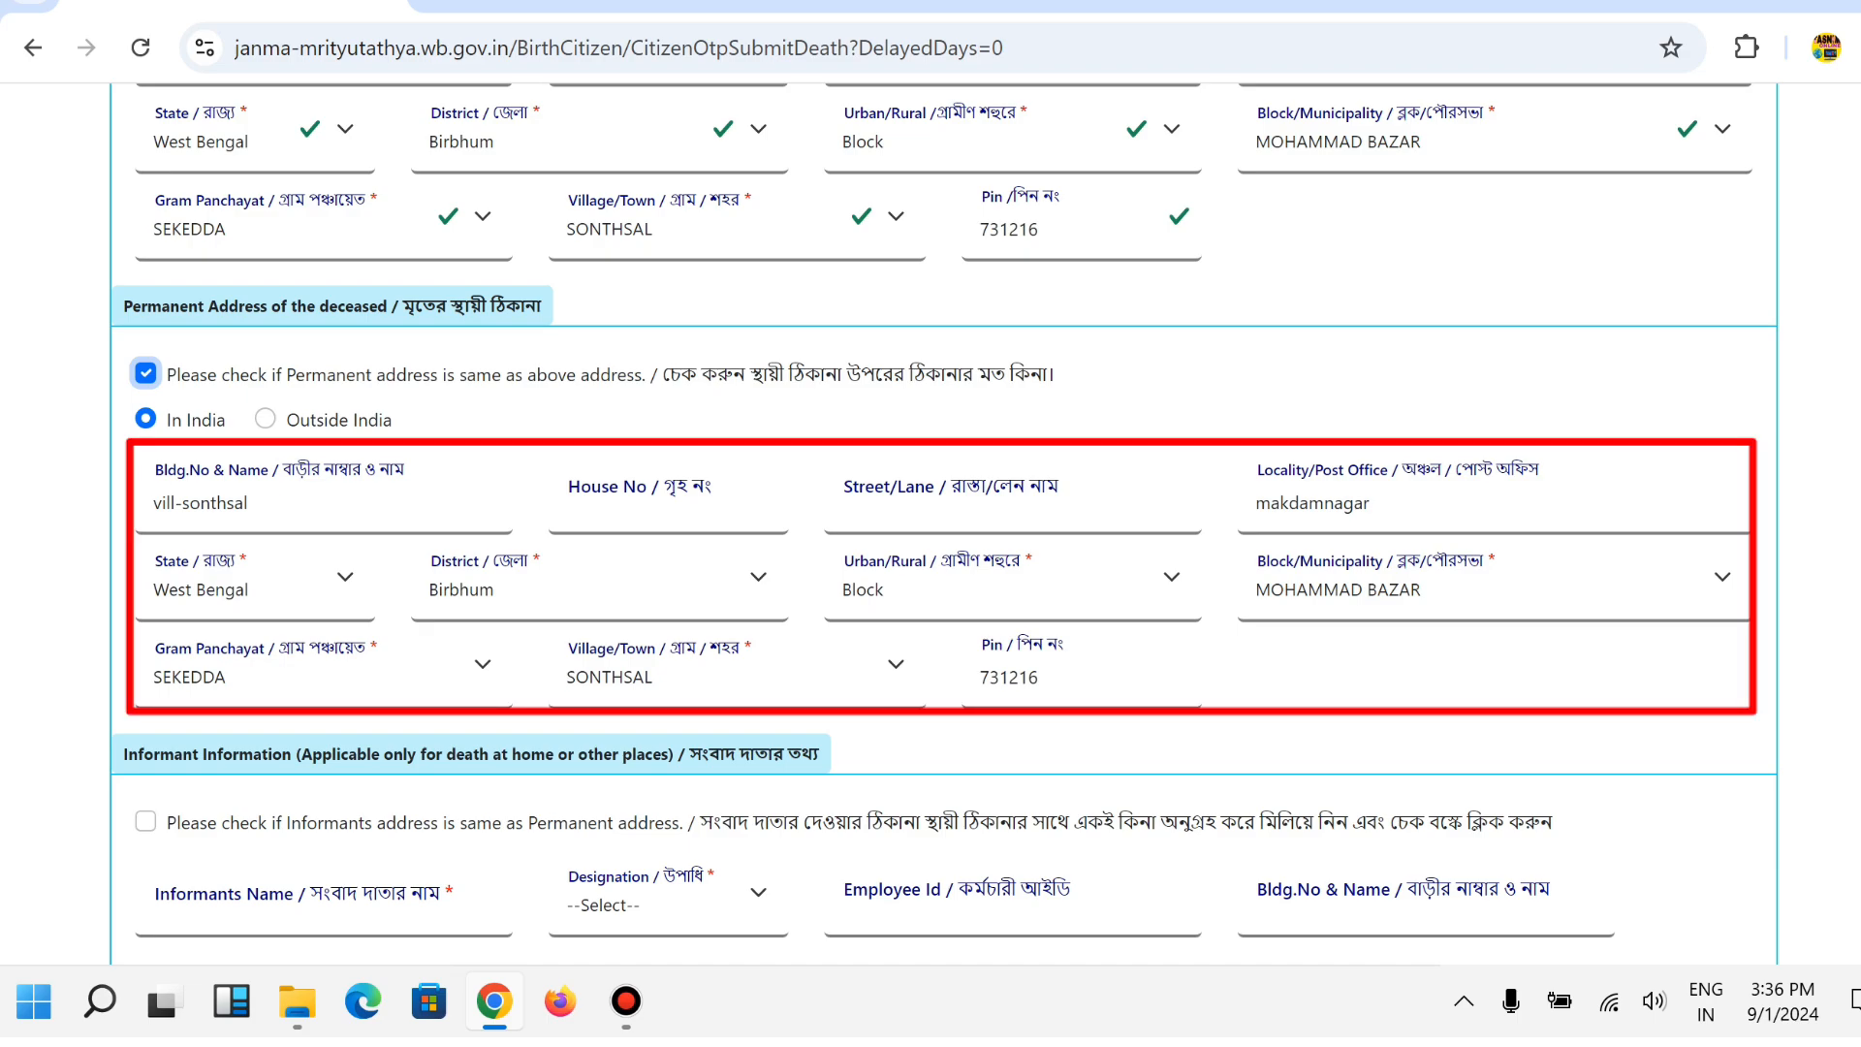
scroll(931, 523, "down", 5)
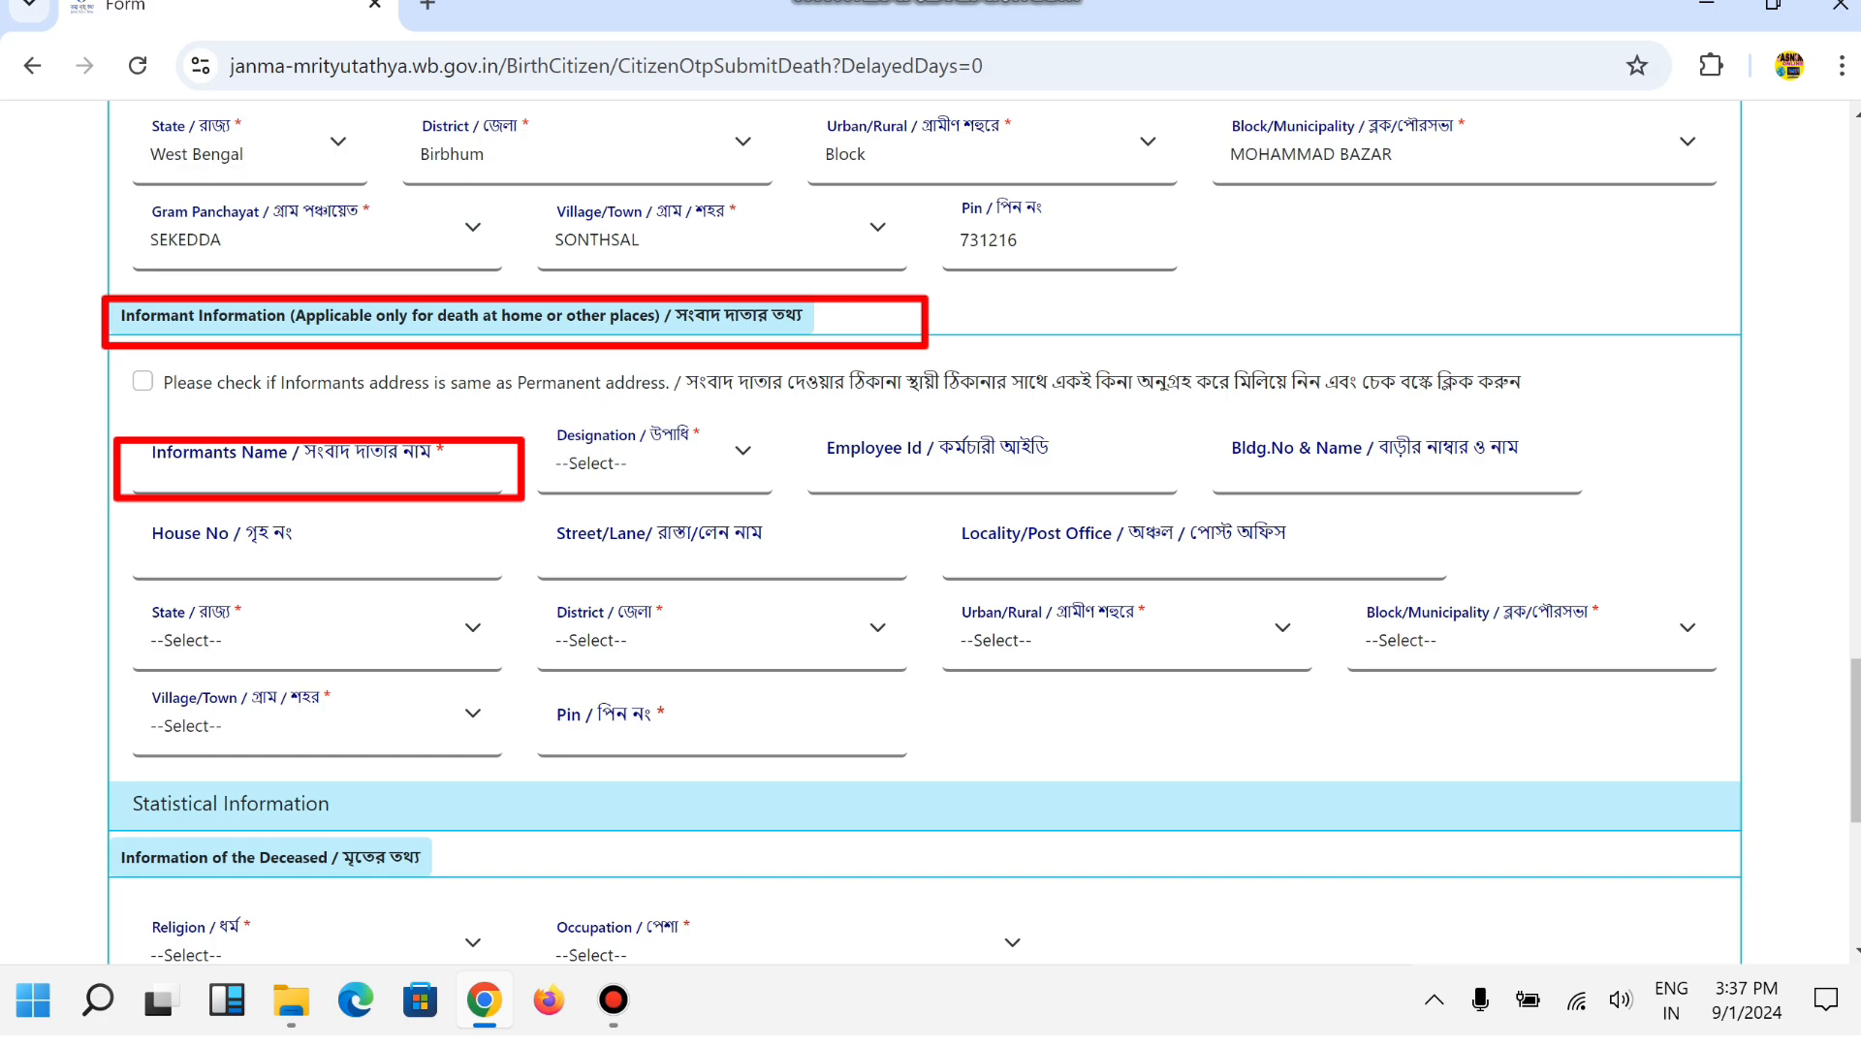
Enter the informant's name and set their designation to Other.
left_click(317, 465)
type("gg")
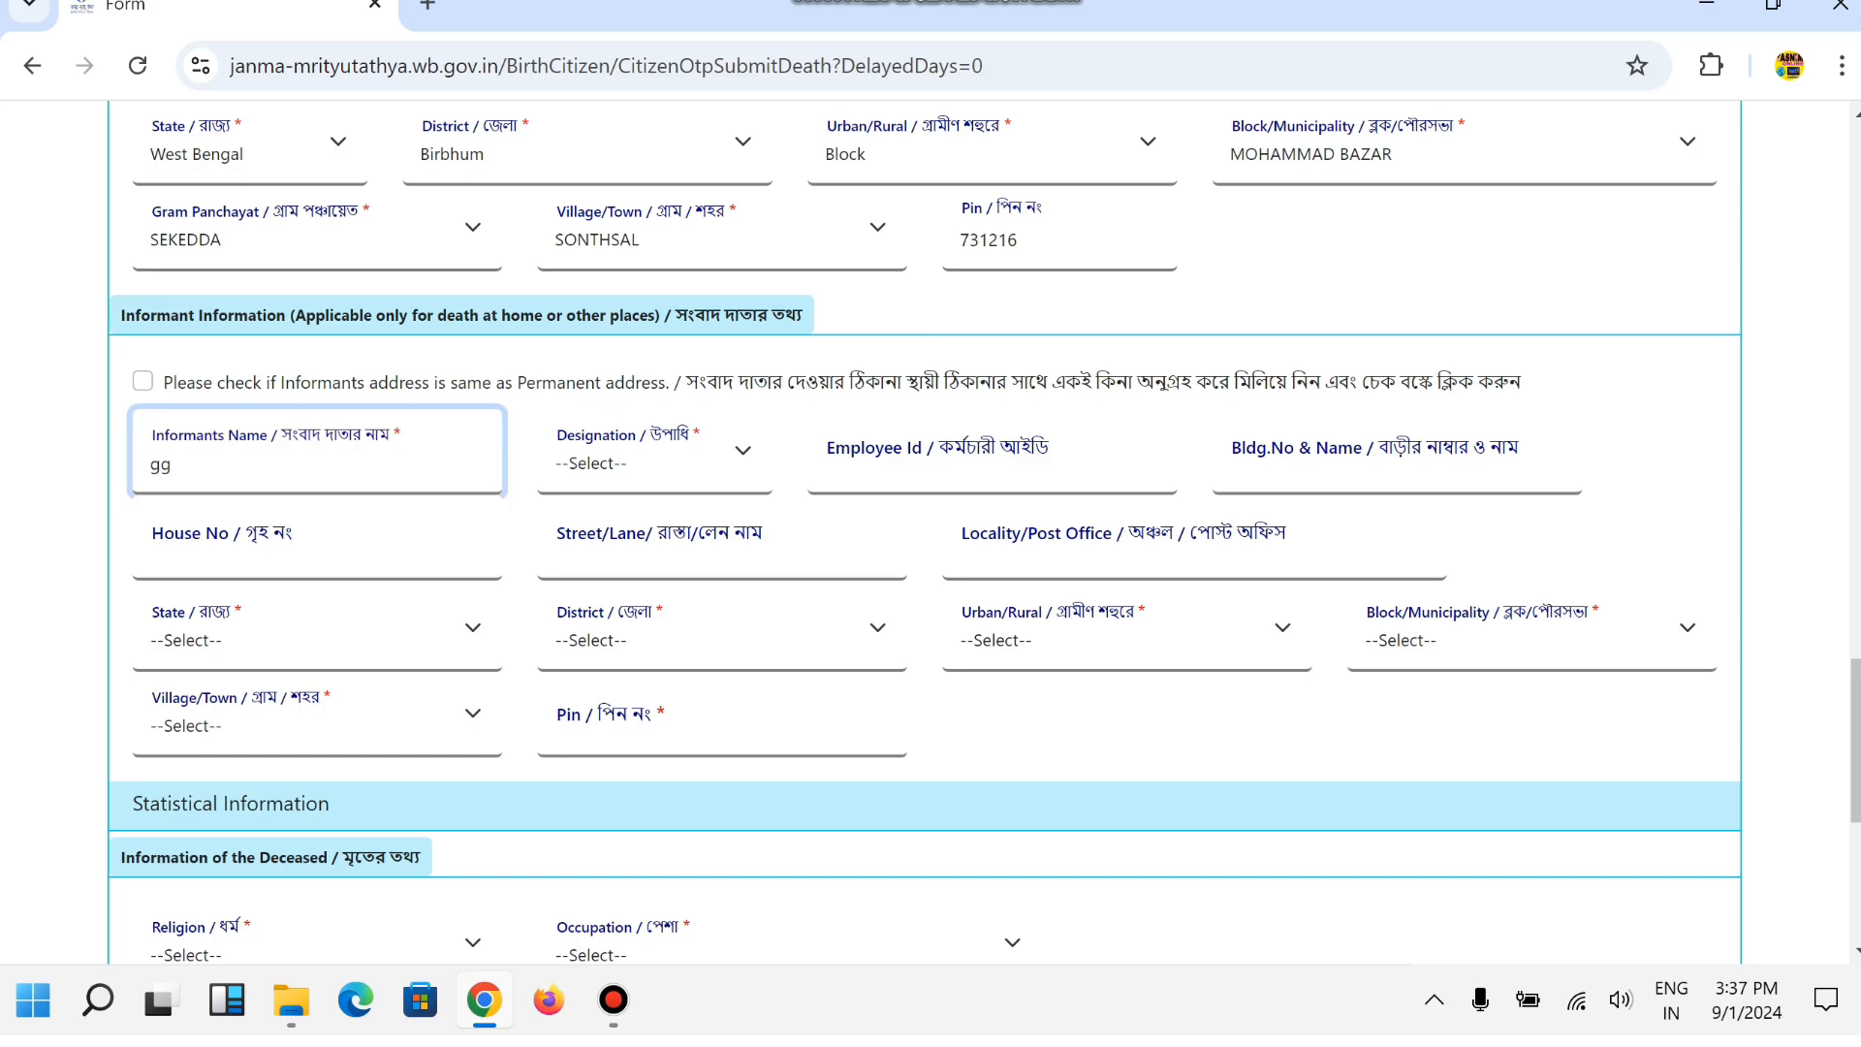
left_click(655, 463)
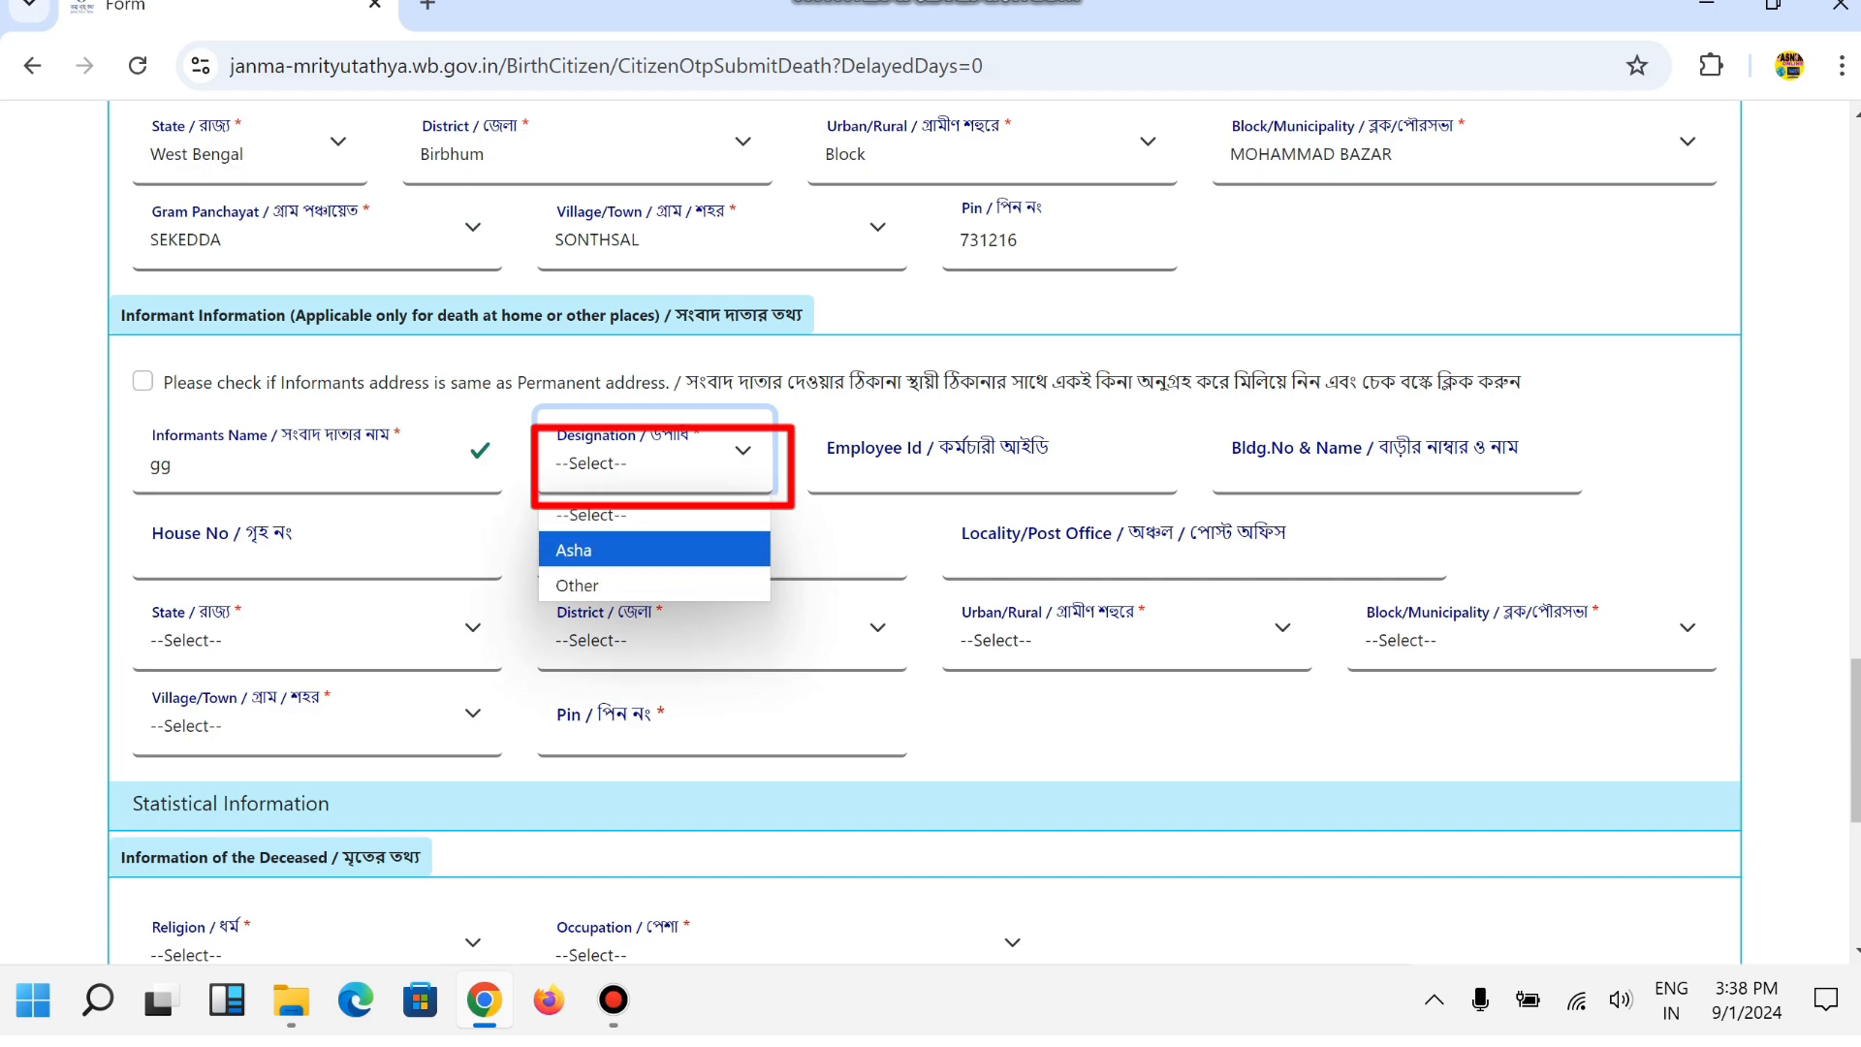
key("Return")
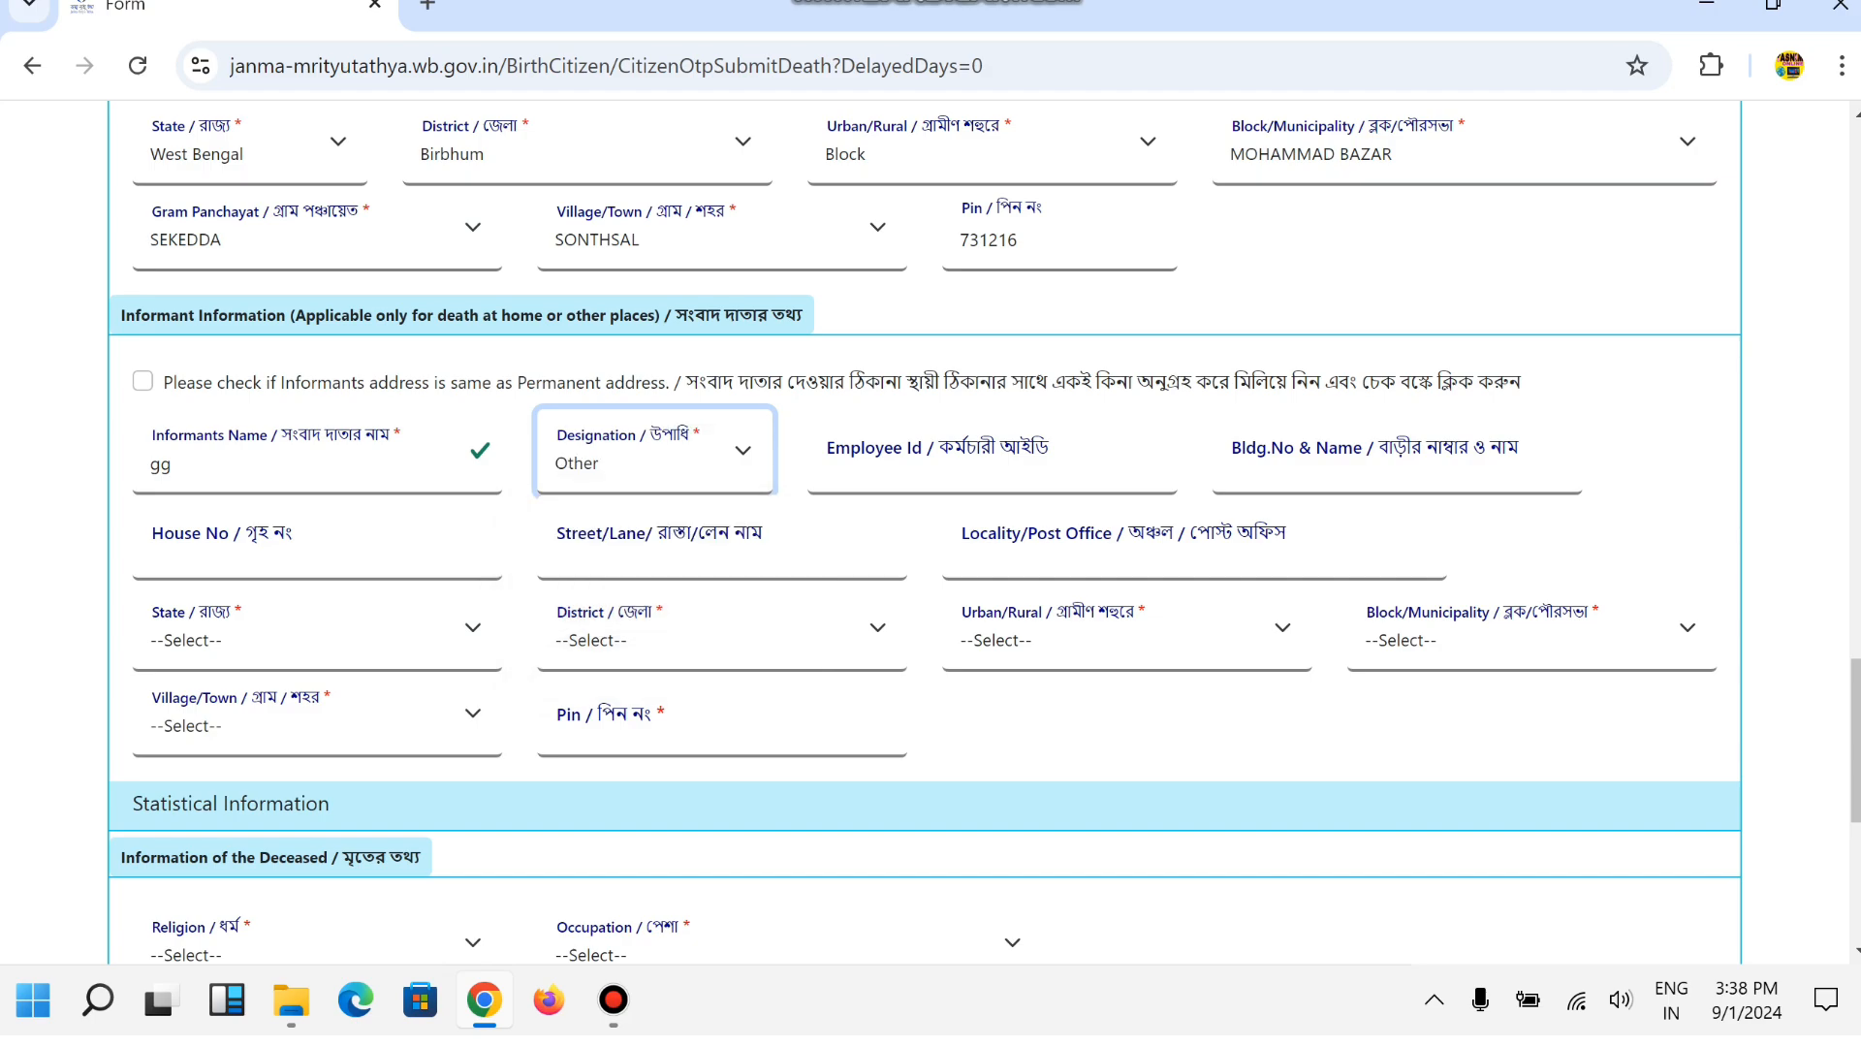
Enter makdamnagar as the informant's locality/post office.
left_click(826, 459)
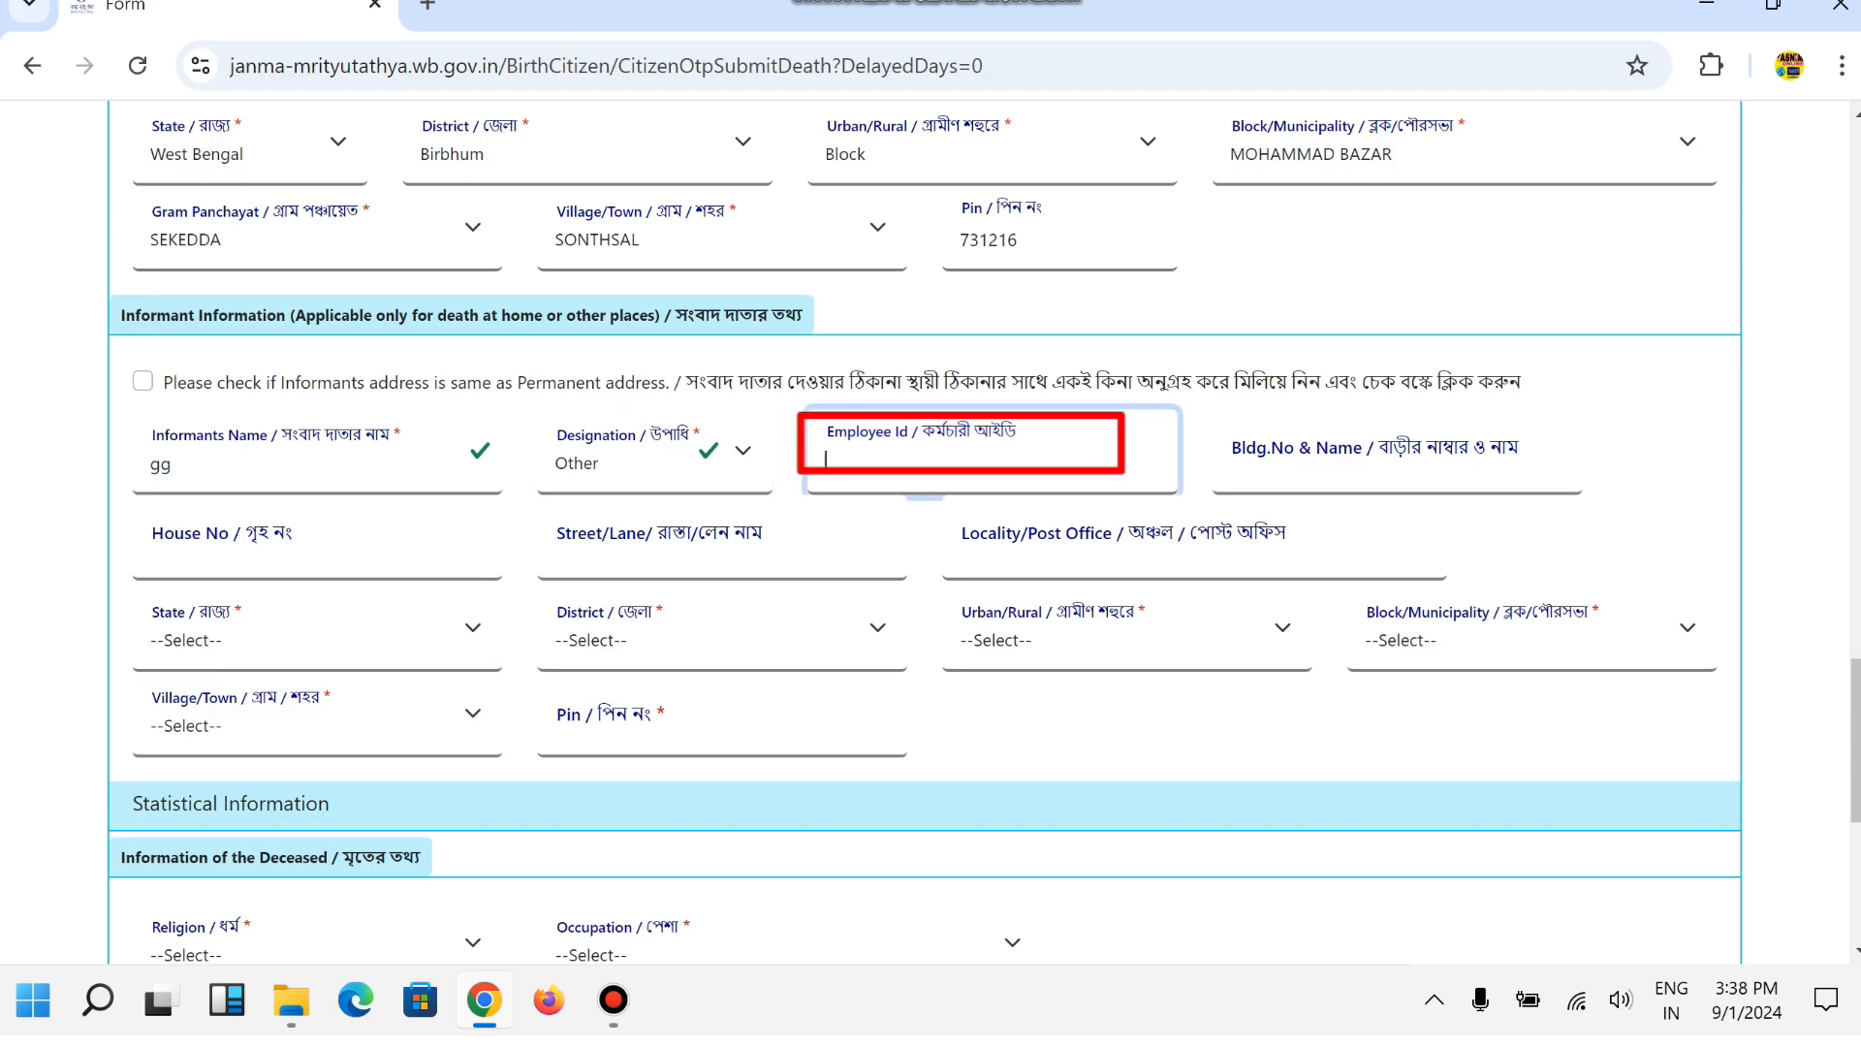
left_click(1233, 465)
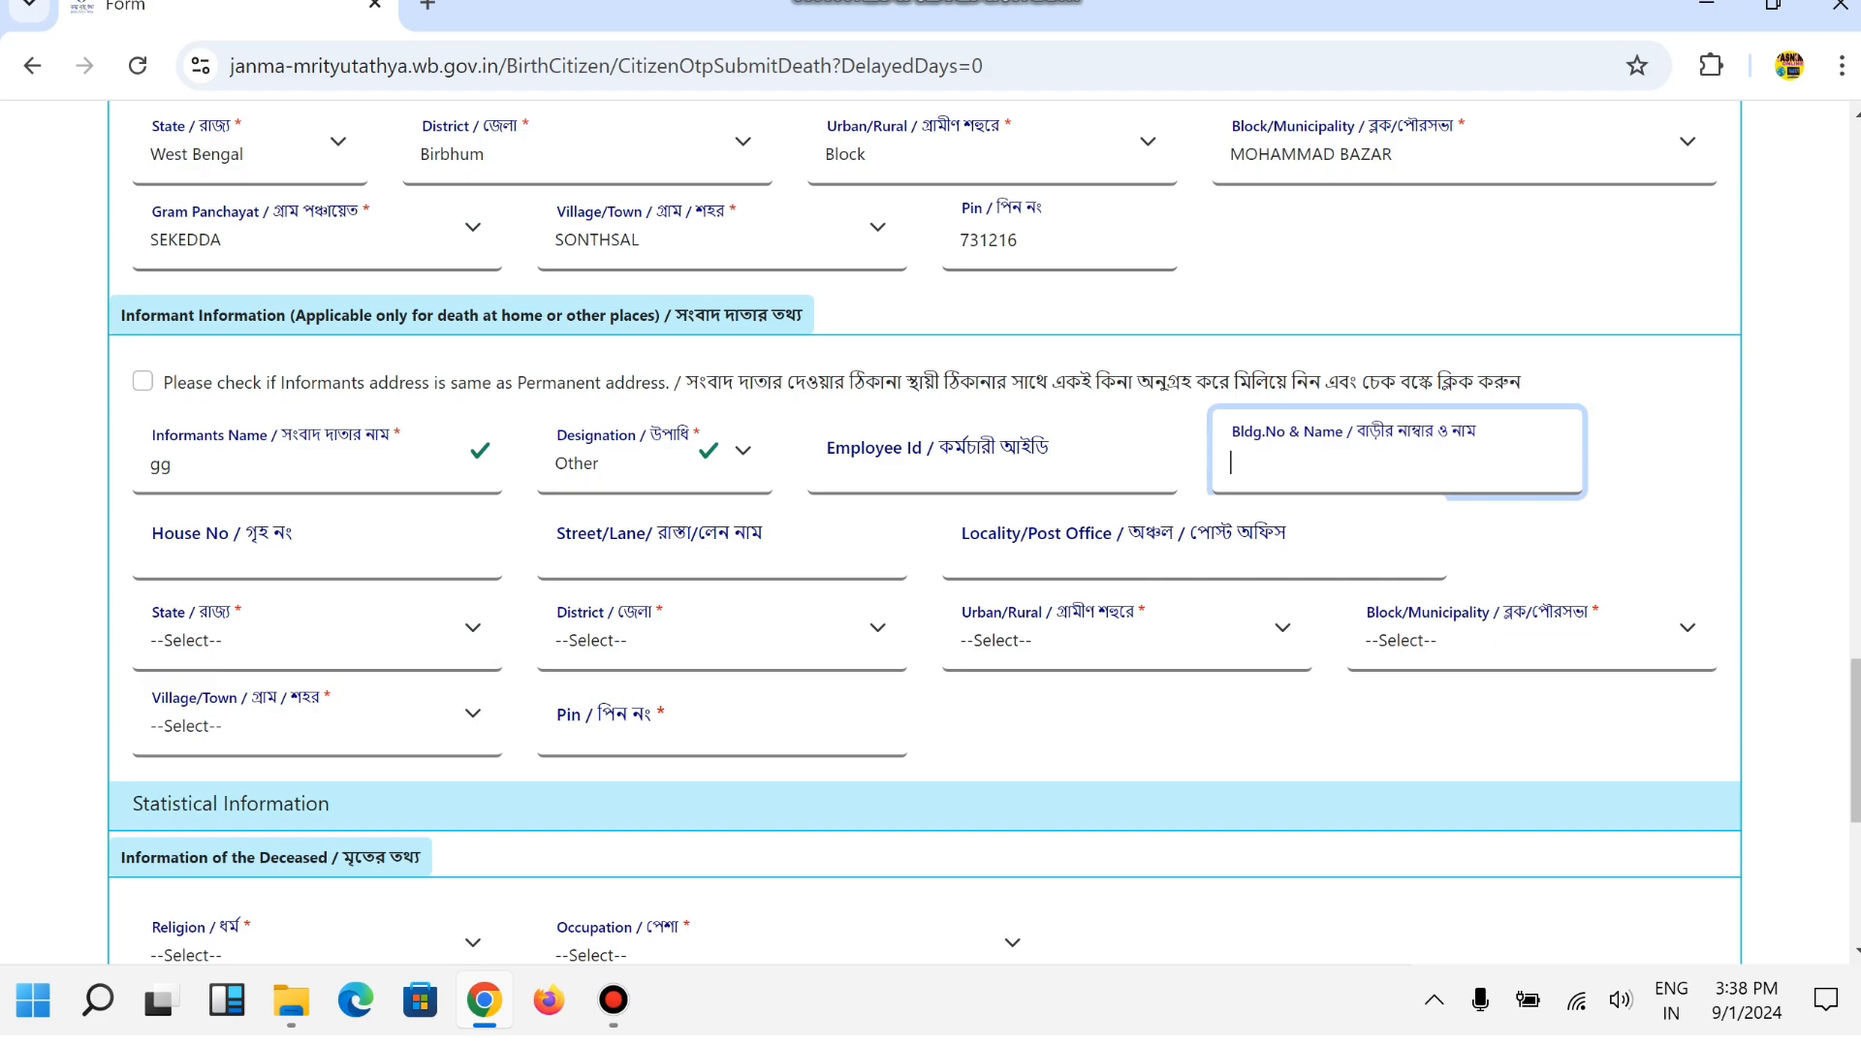
left_click(151, 548)
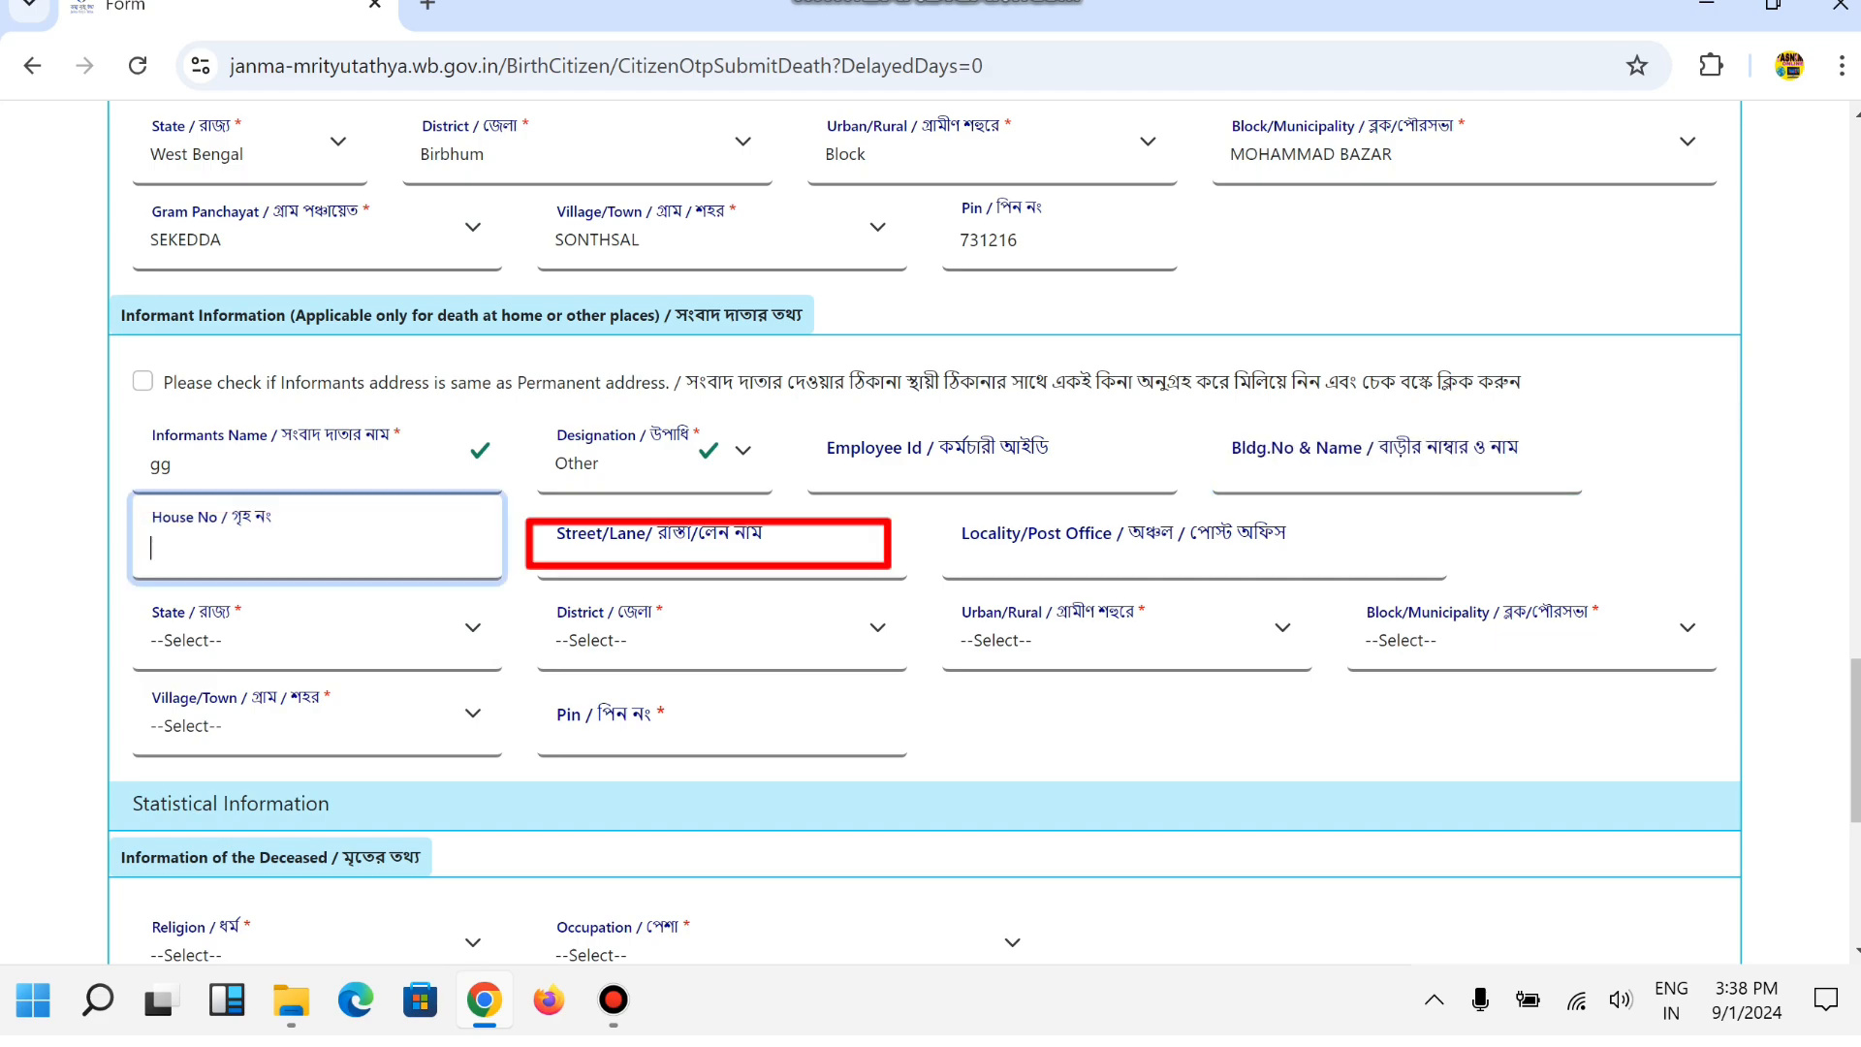
left_click(556, 547)
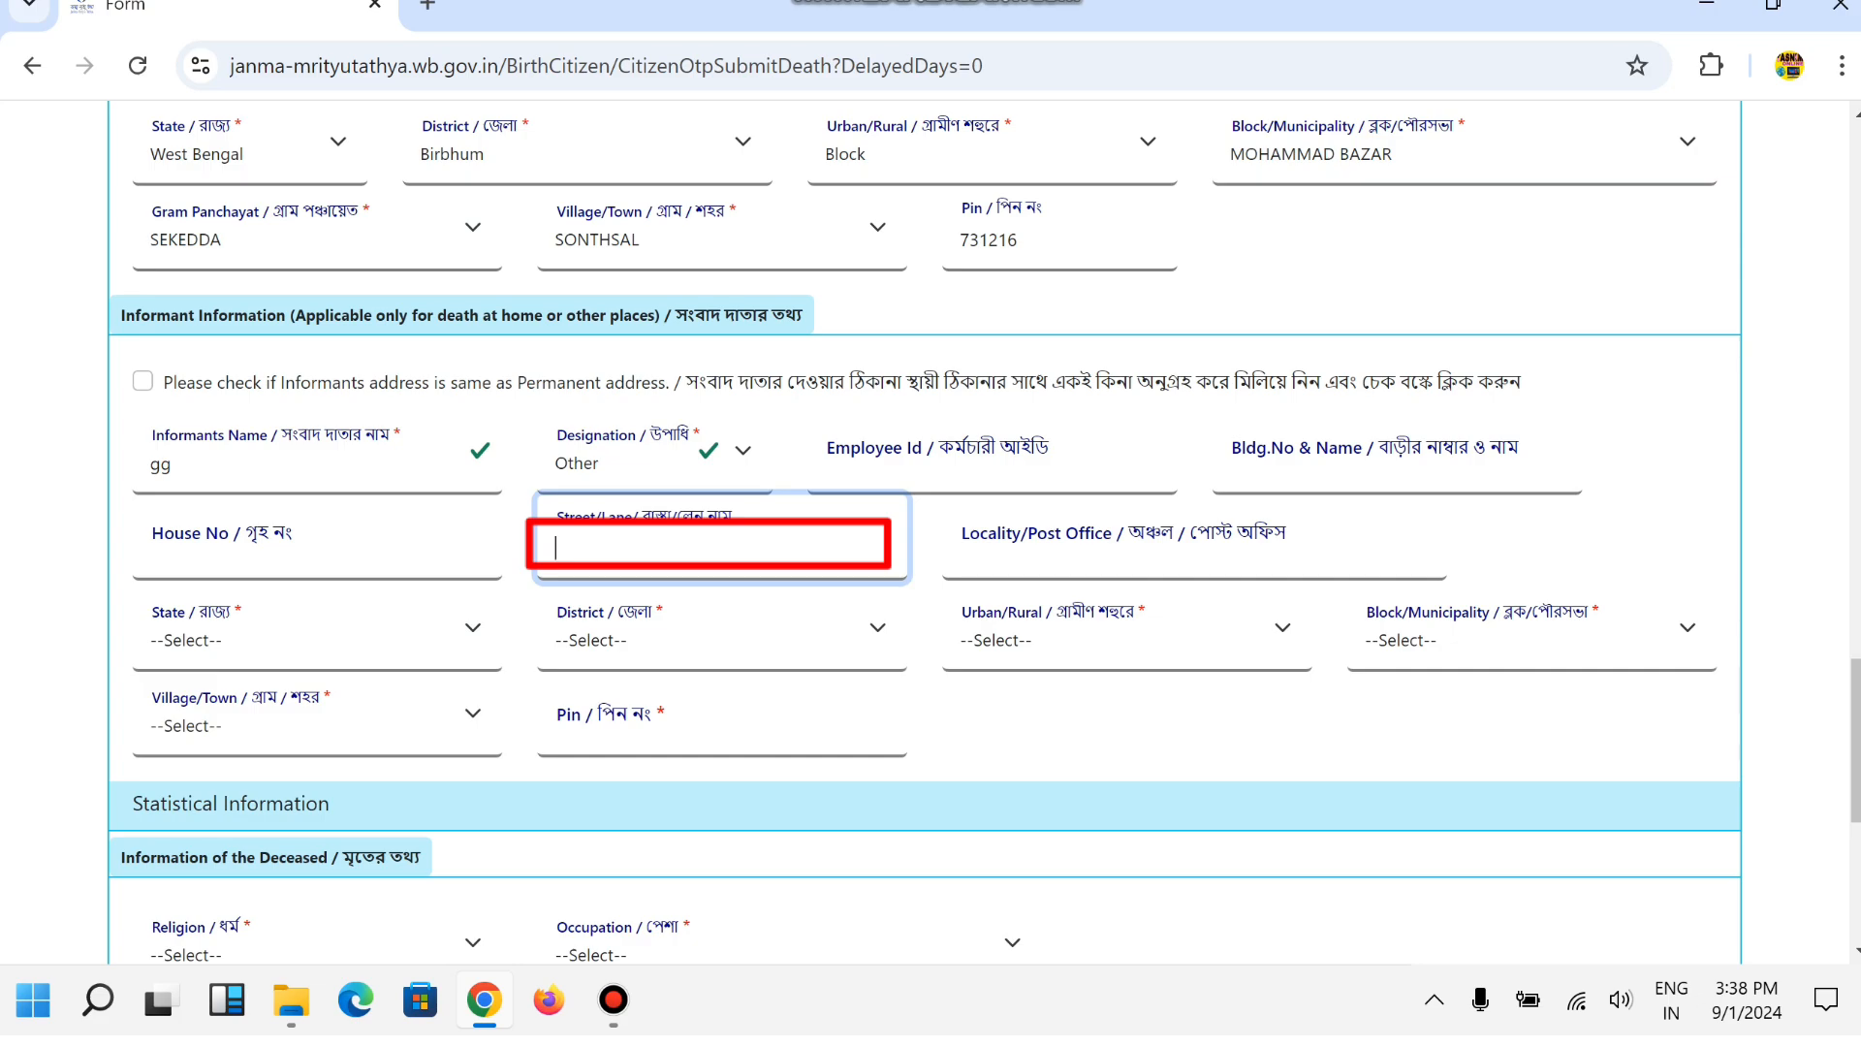
left_click(962, 546)
type("m")
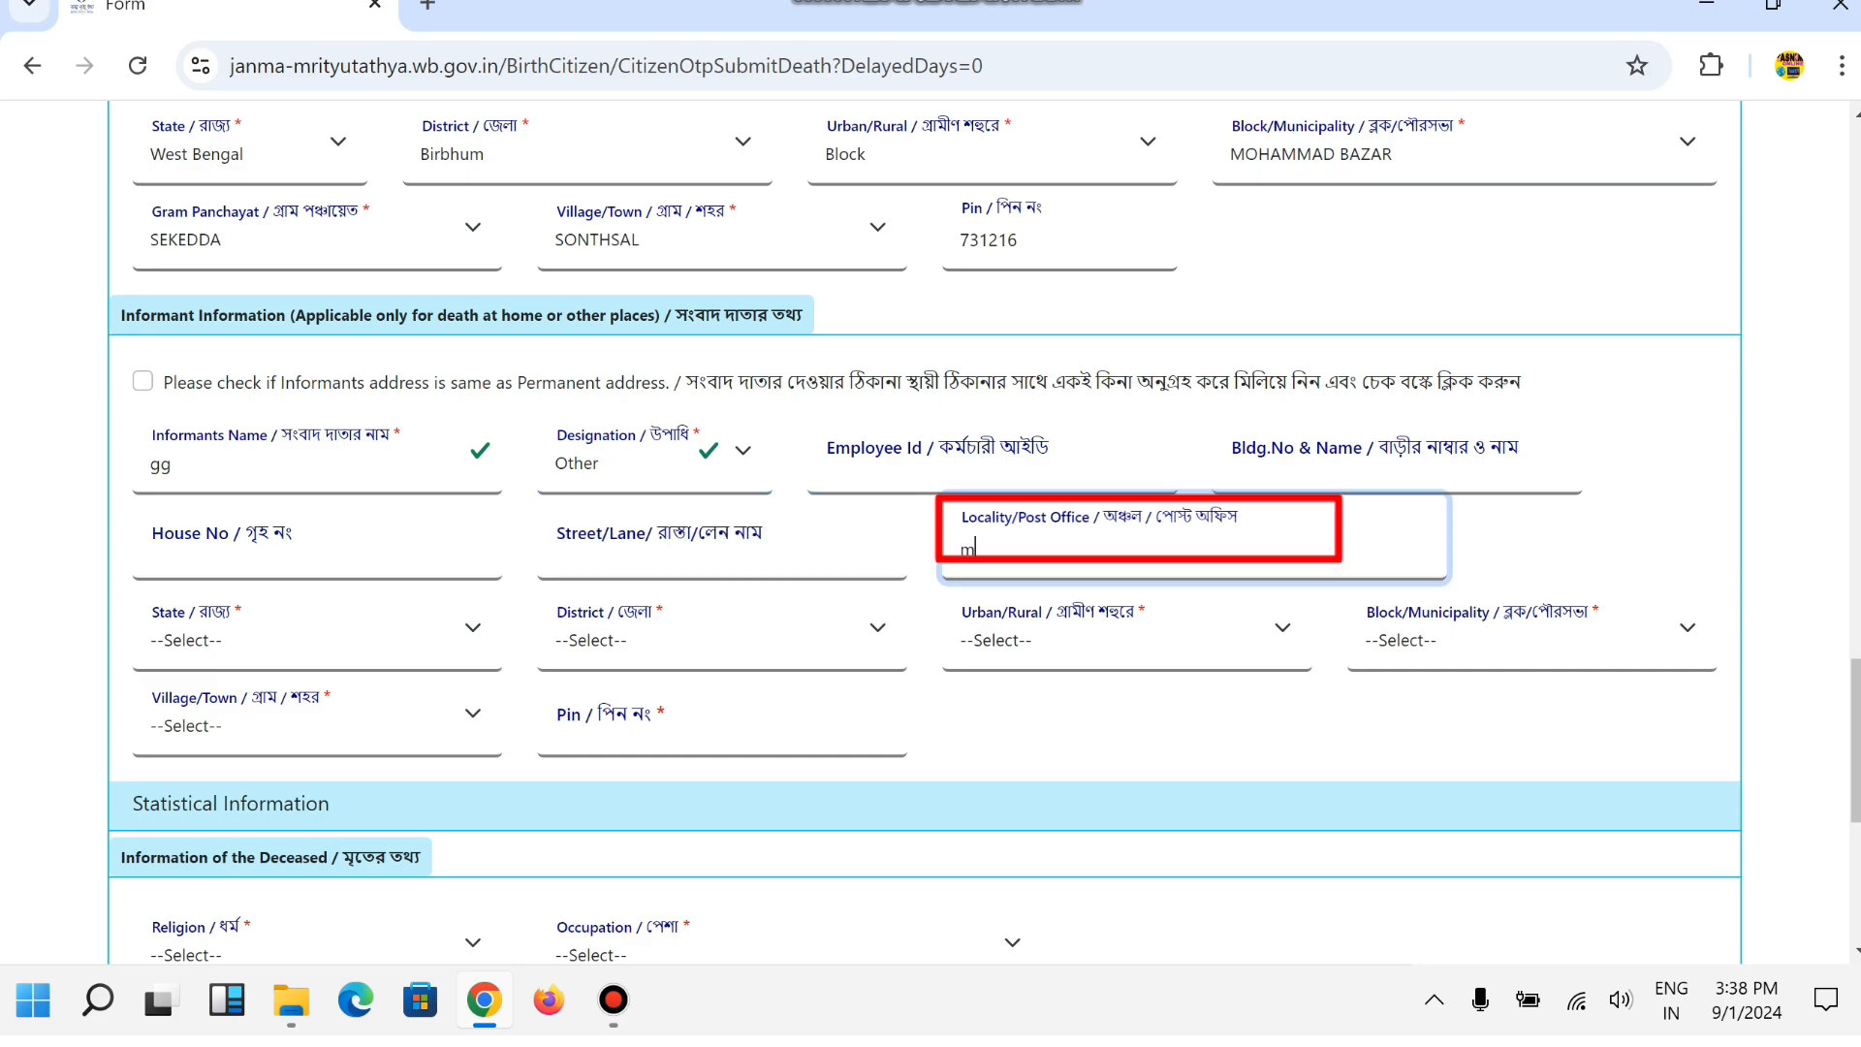
type("akdamnagar")
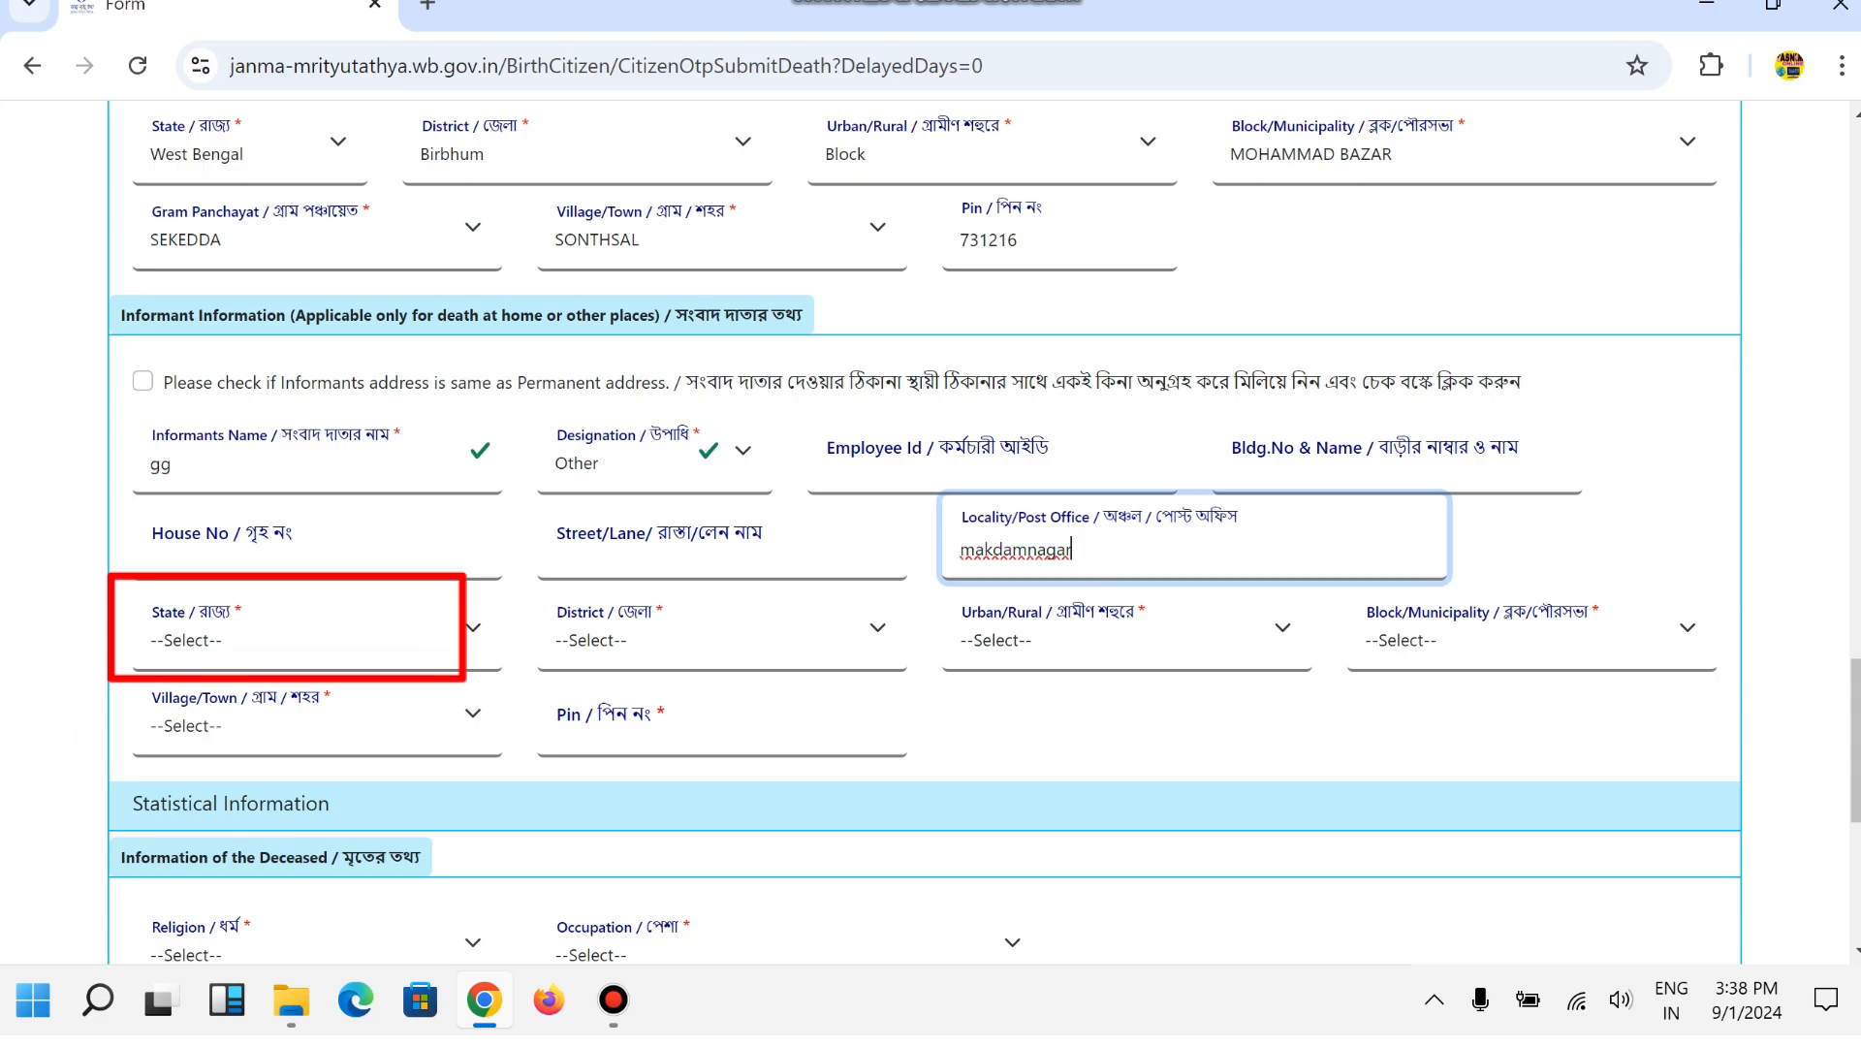
Set the informant's state to West Bengal, district Birbhum and area type Block.
left_click(291, 639)
left_click(189, 718)
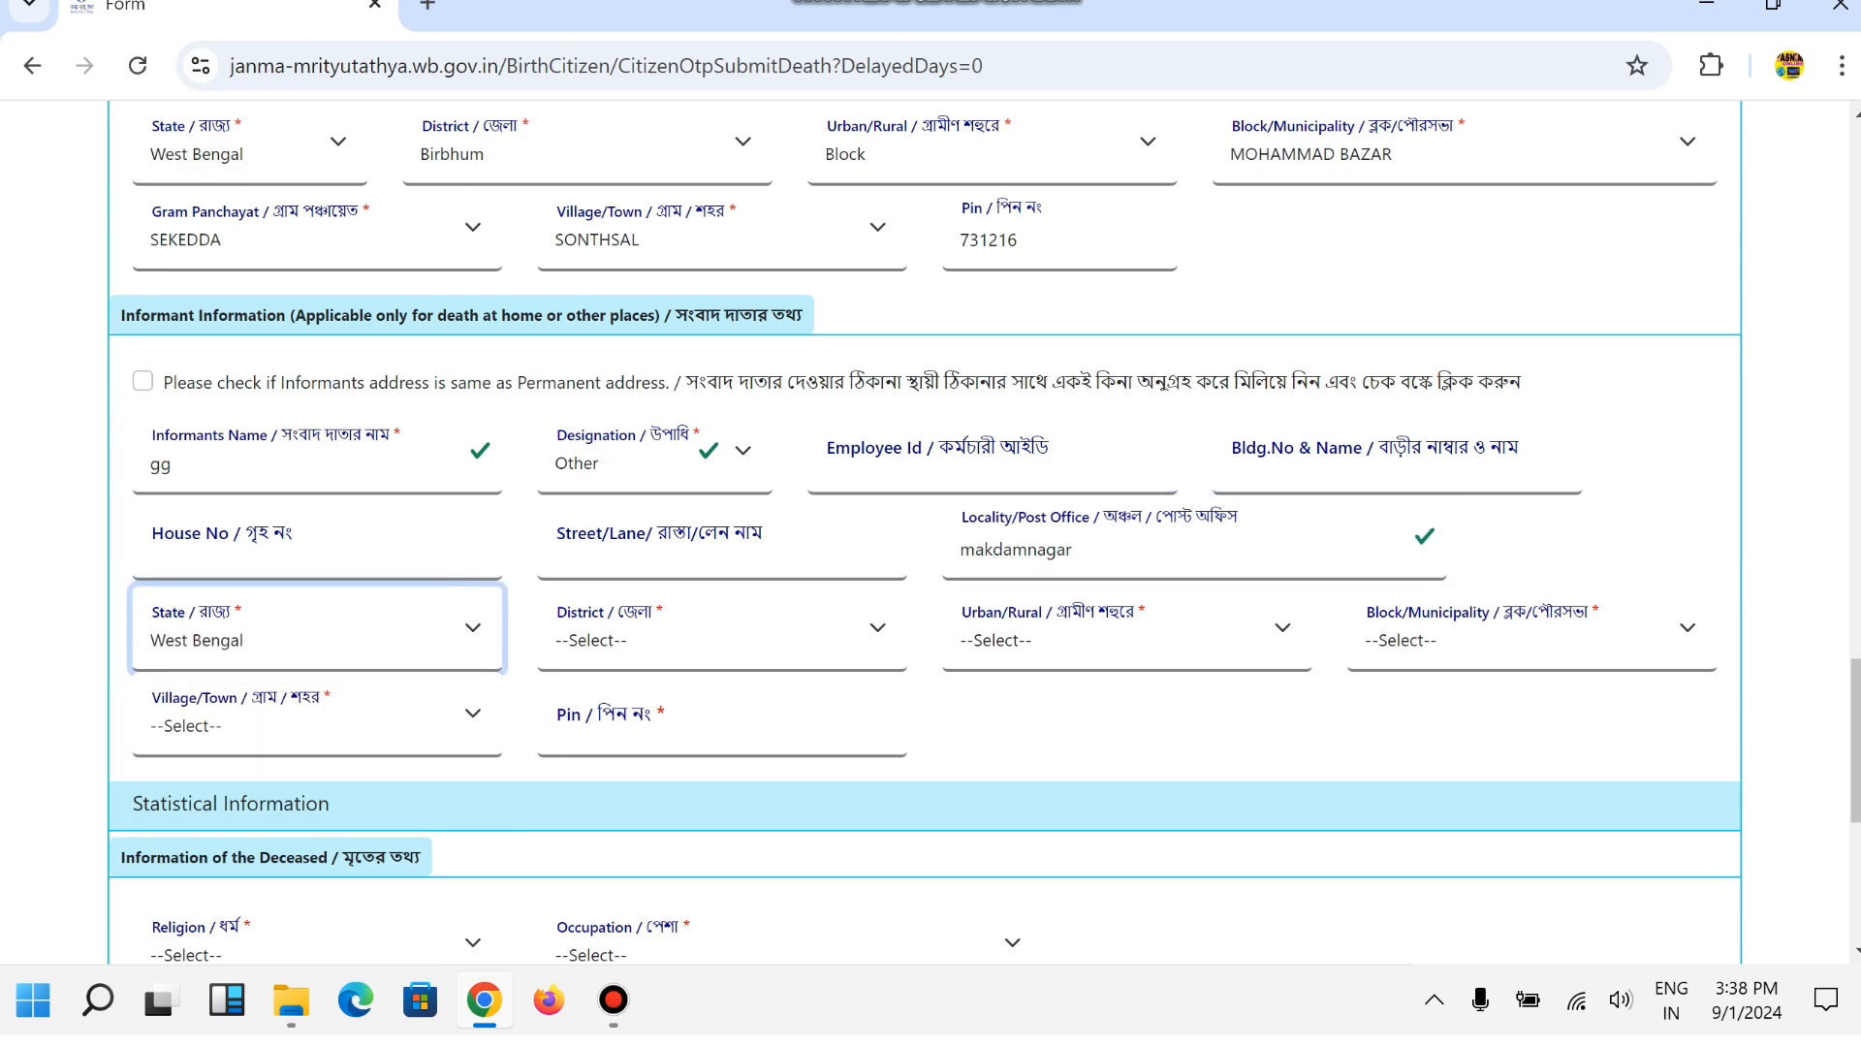
left_click(698, 640)
key("Return")
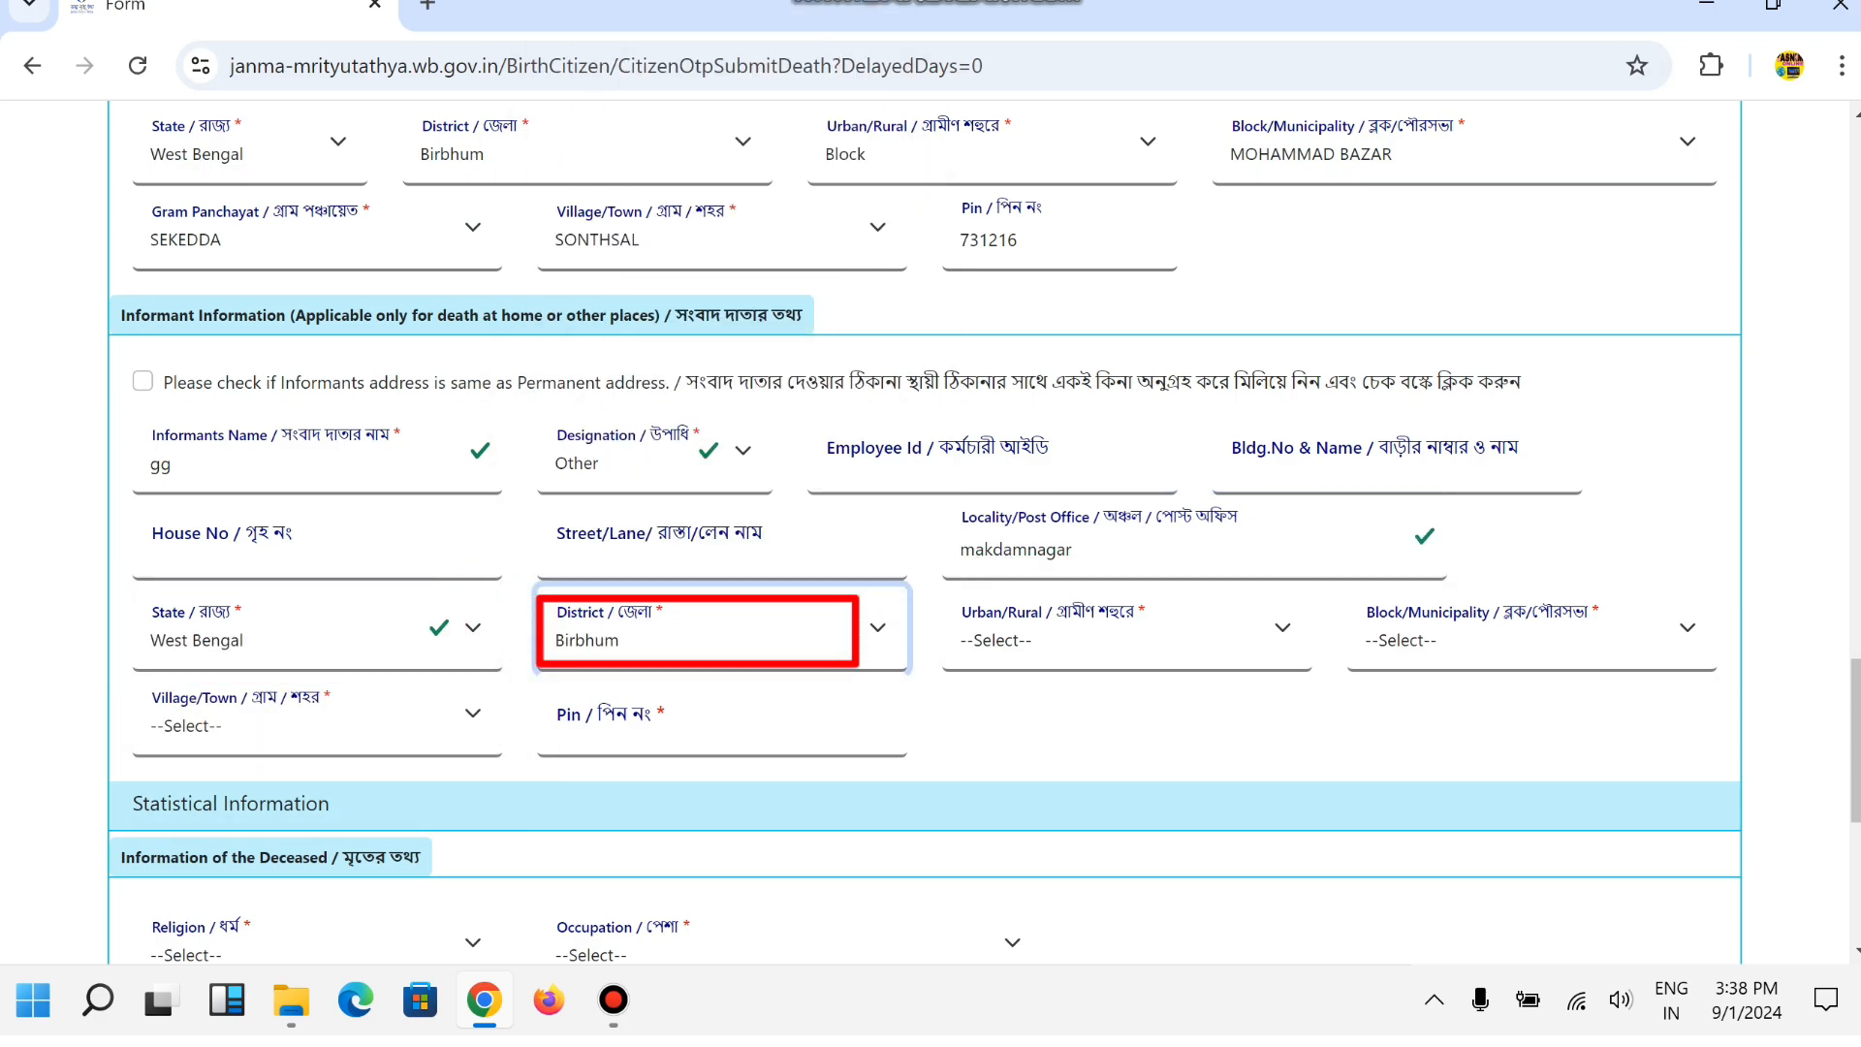
key("Tab")
key("alt+Down")
key("Down")
key("Down")
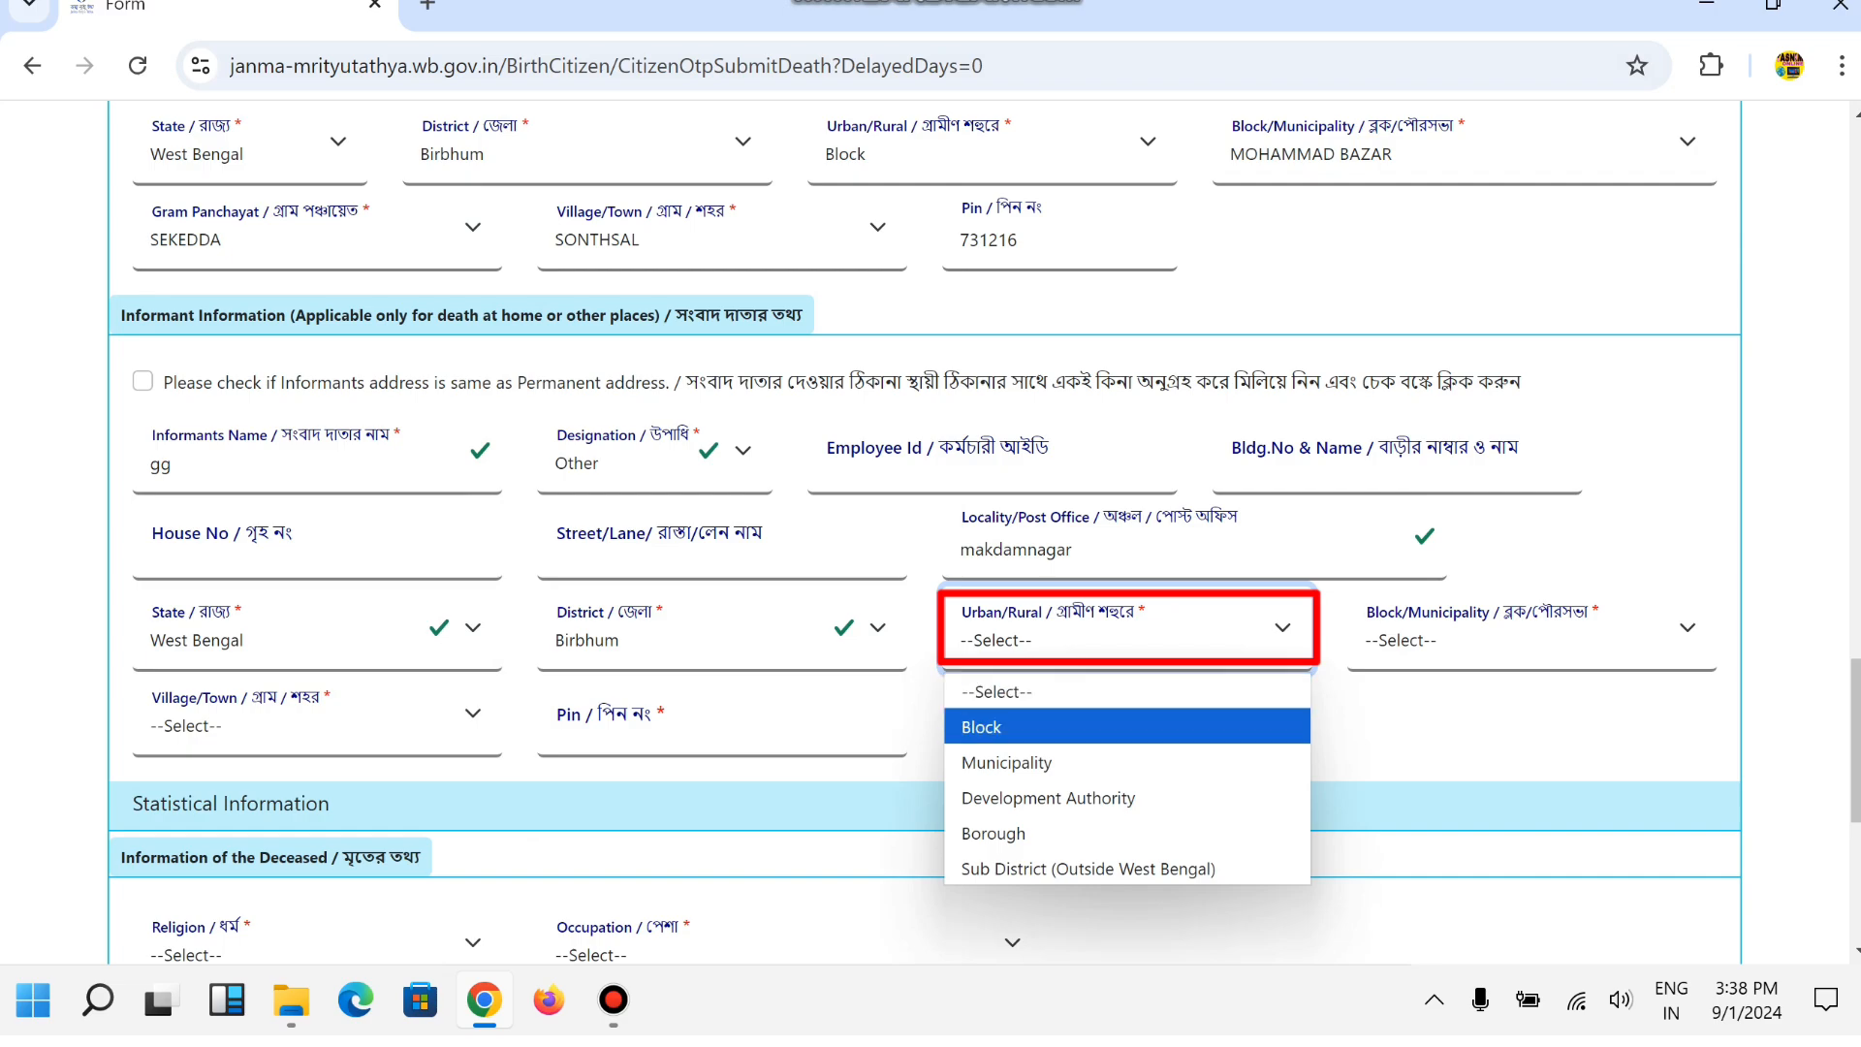
key("Down")
key("Down")
key("Down")
key("Up")
key("Up")
key("Up")
key("Up")
key("Return")
Choose block MOHAMMAD BAZAR and gram panchayat SEKEDDA for the informant.
key("Tab")
key("alt+Down")
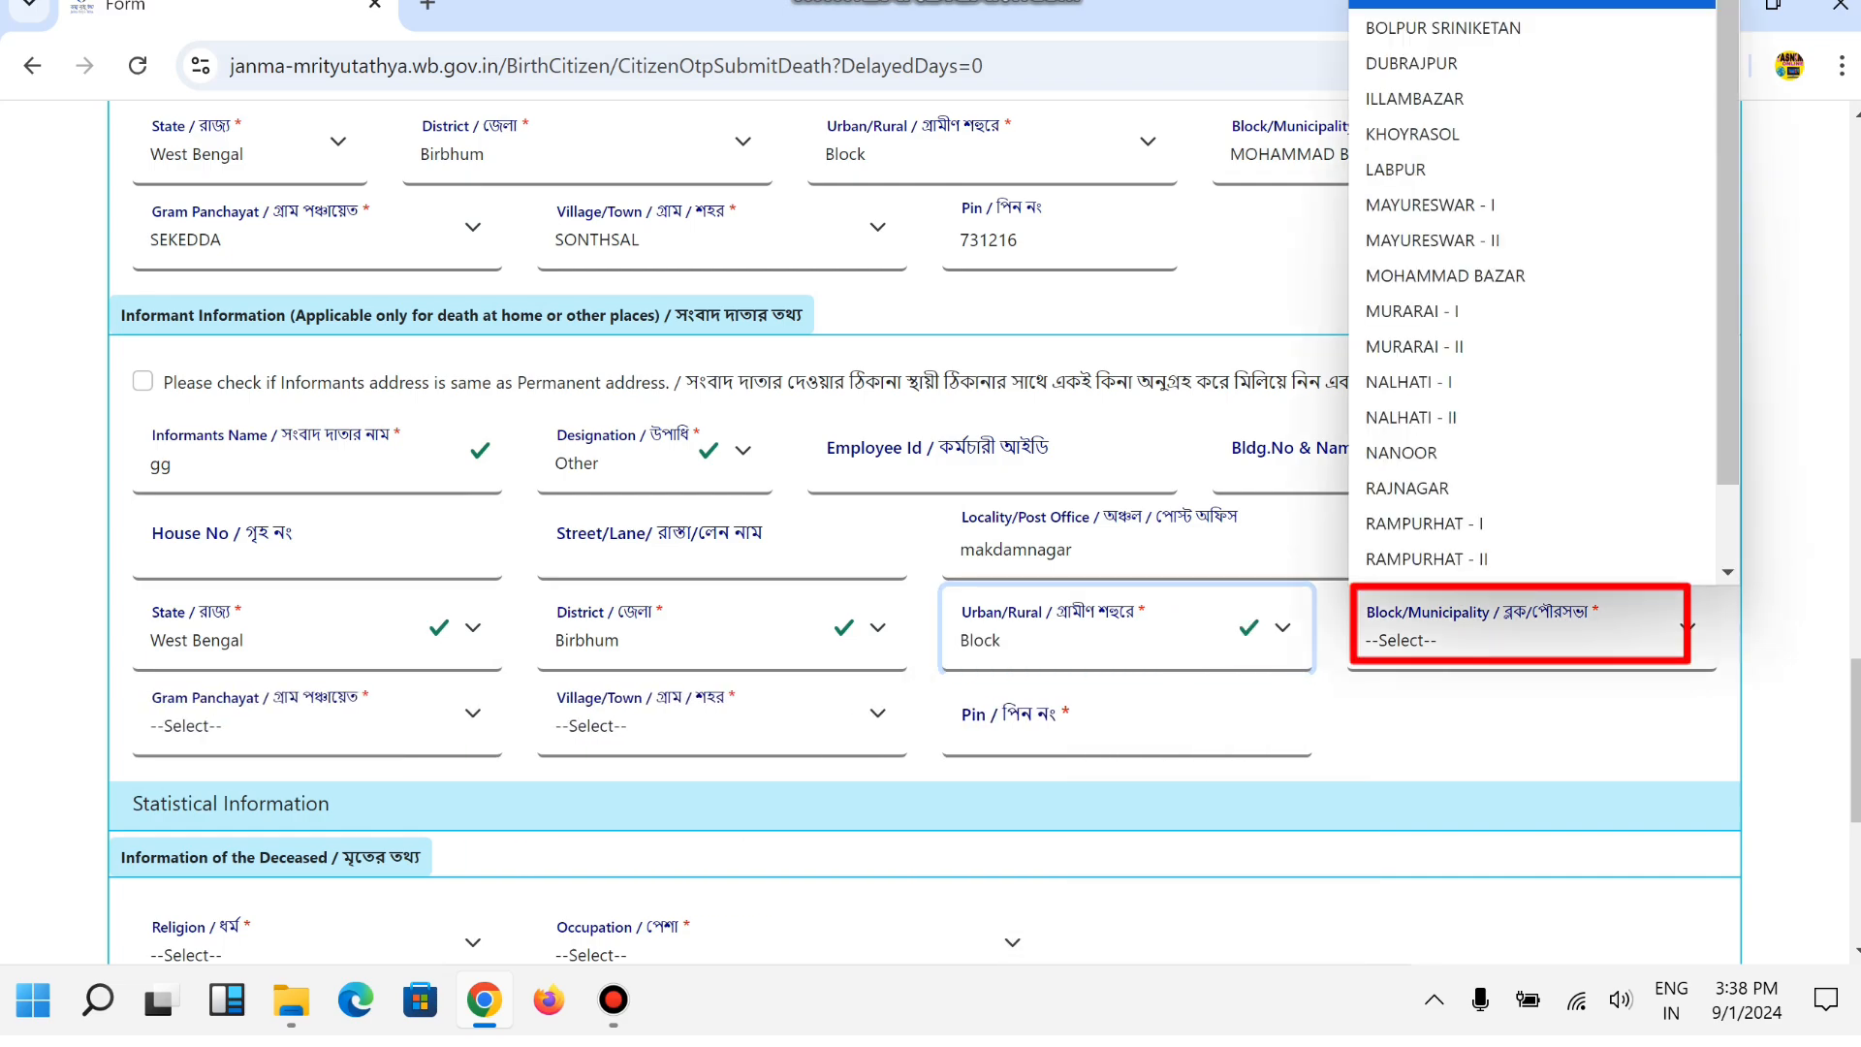
key("r")
key("Up")
key("Up")
key("Up")
key("Up")
key("Up")
key("Up")
key("Return")
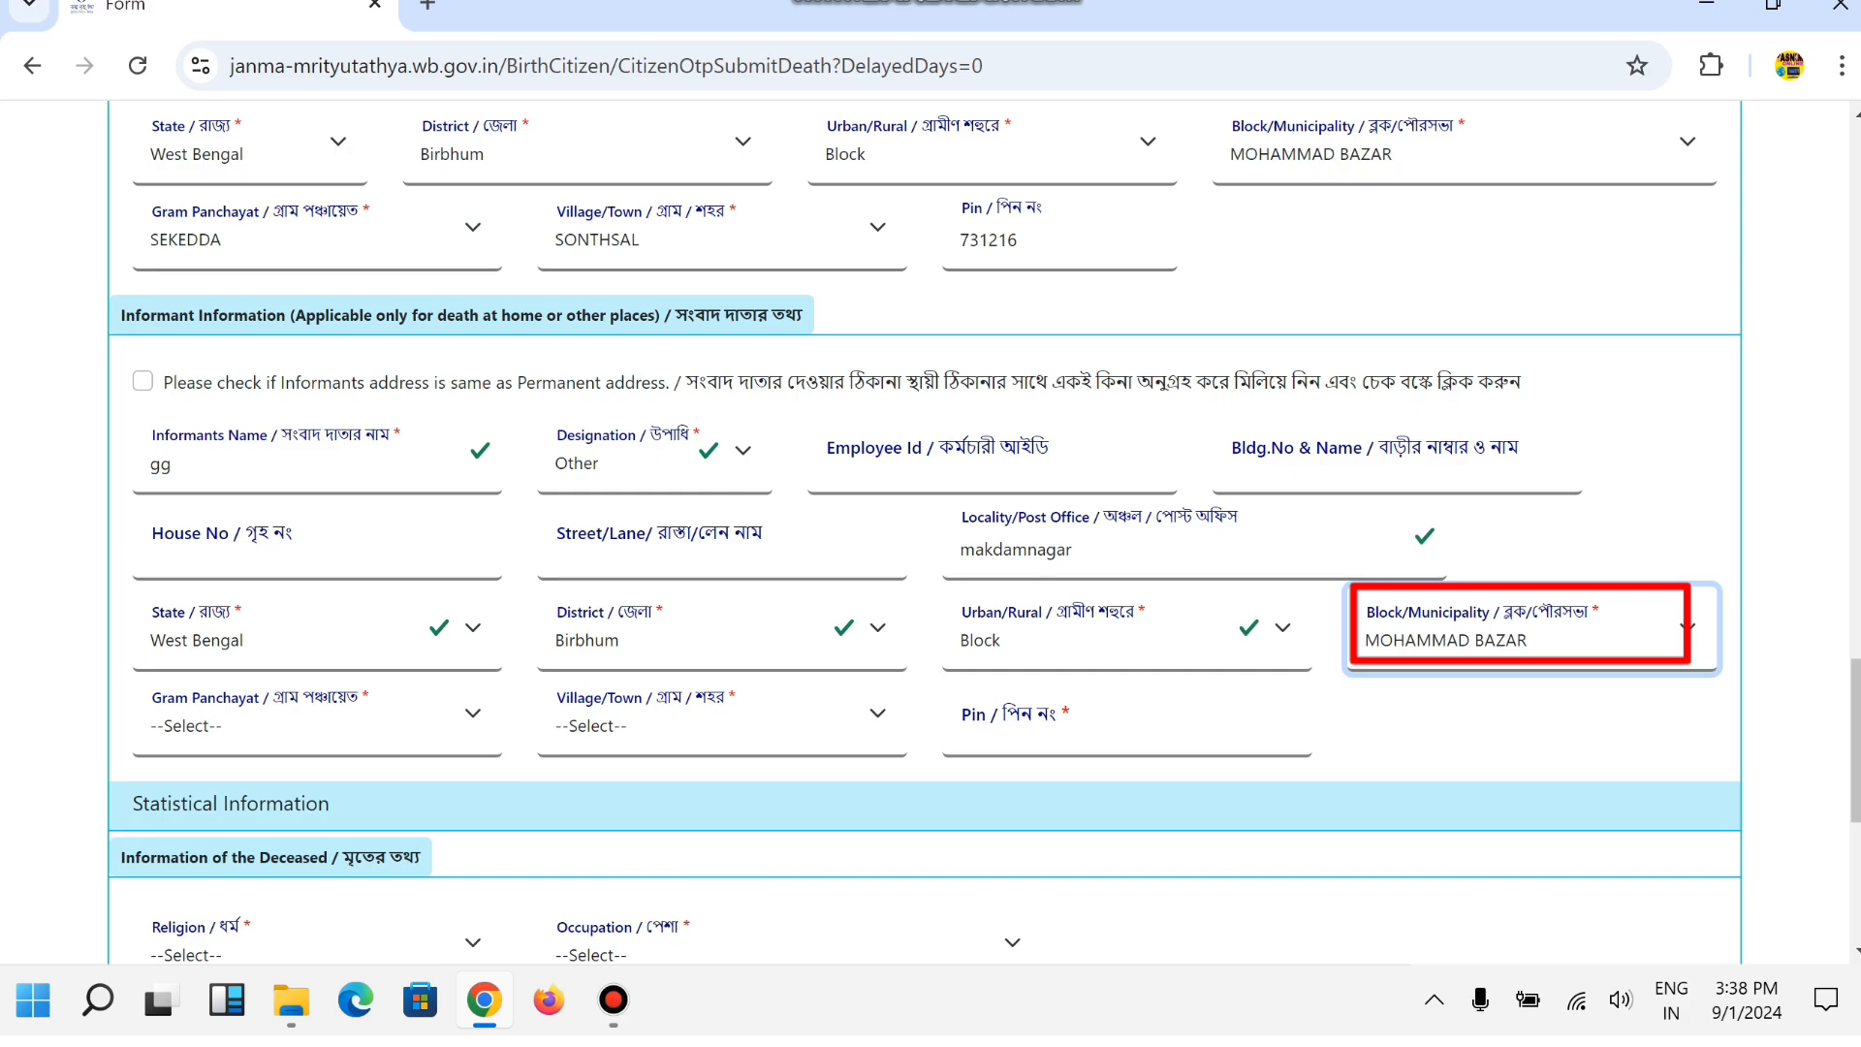
key("Tab")
key("alt+Down")
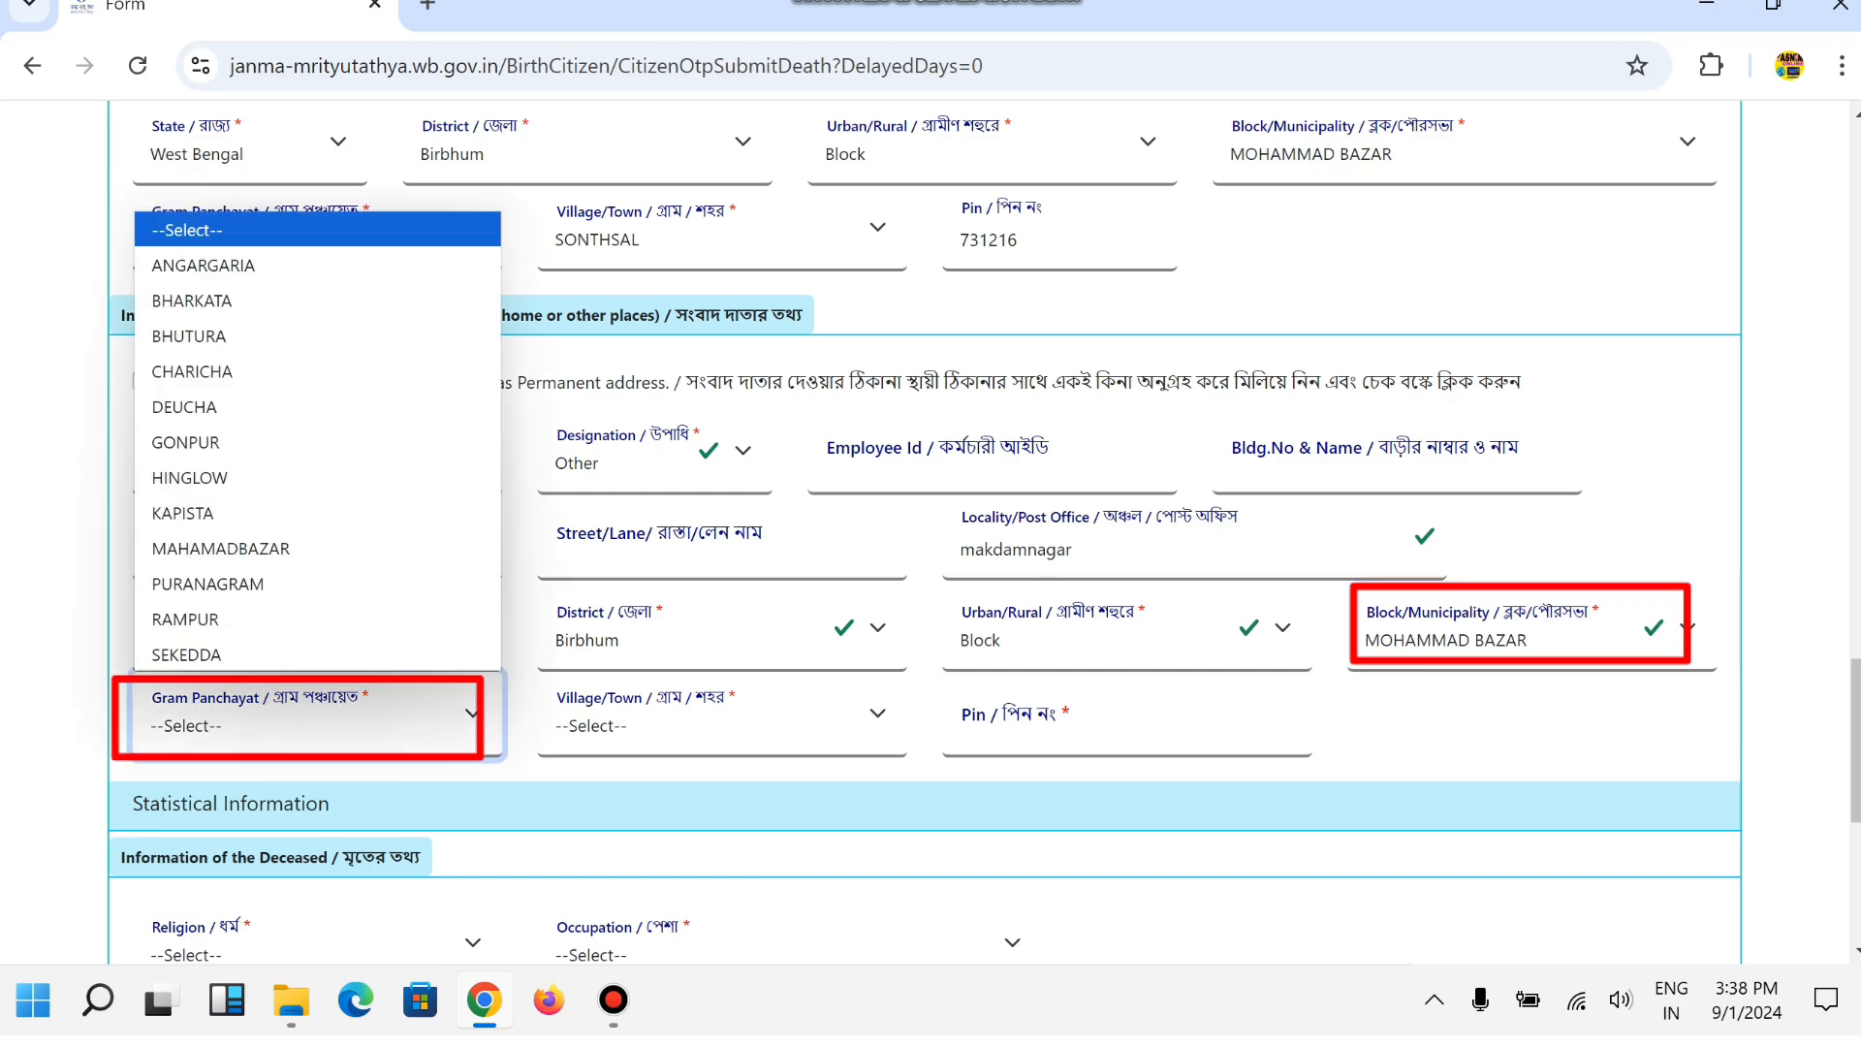
key("s")
key("Return")
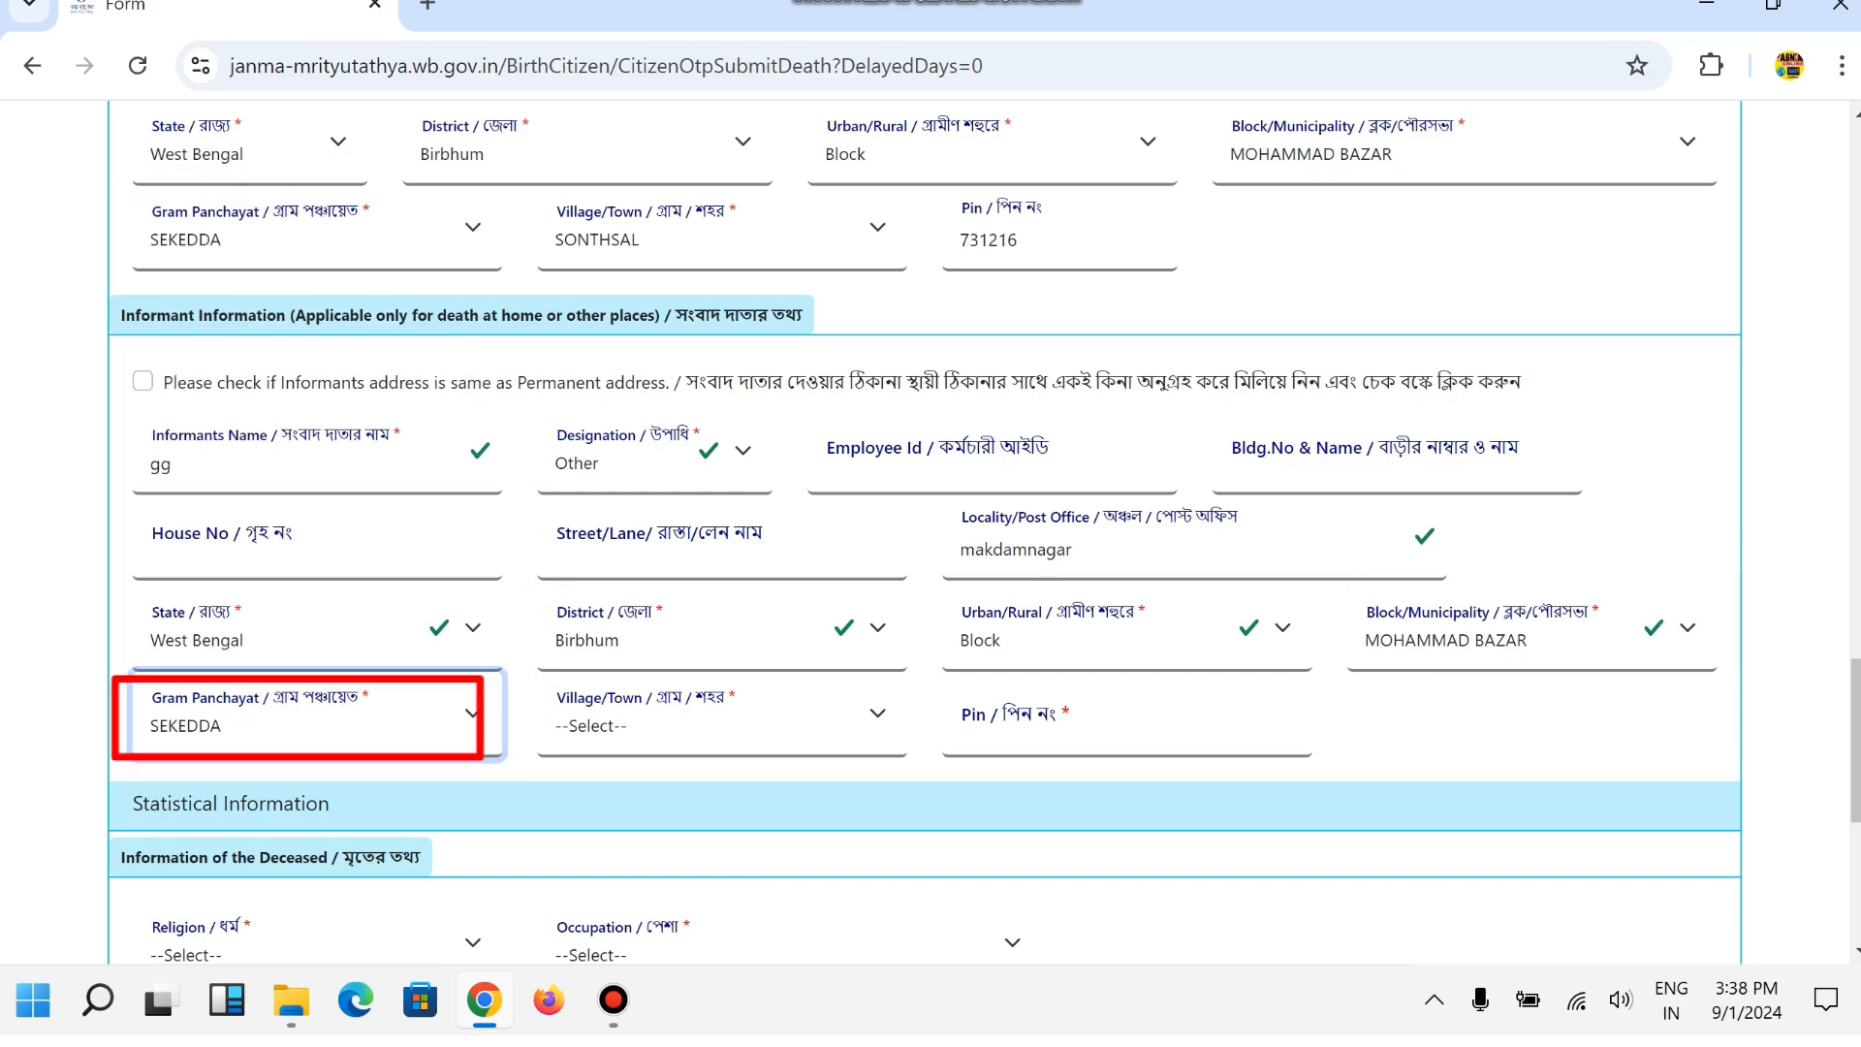
Choose village SONTHSAL and enter informant pin 731216.
key("Tab")
key("alt+Down")
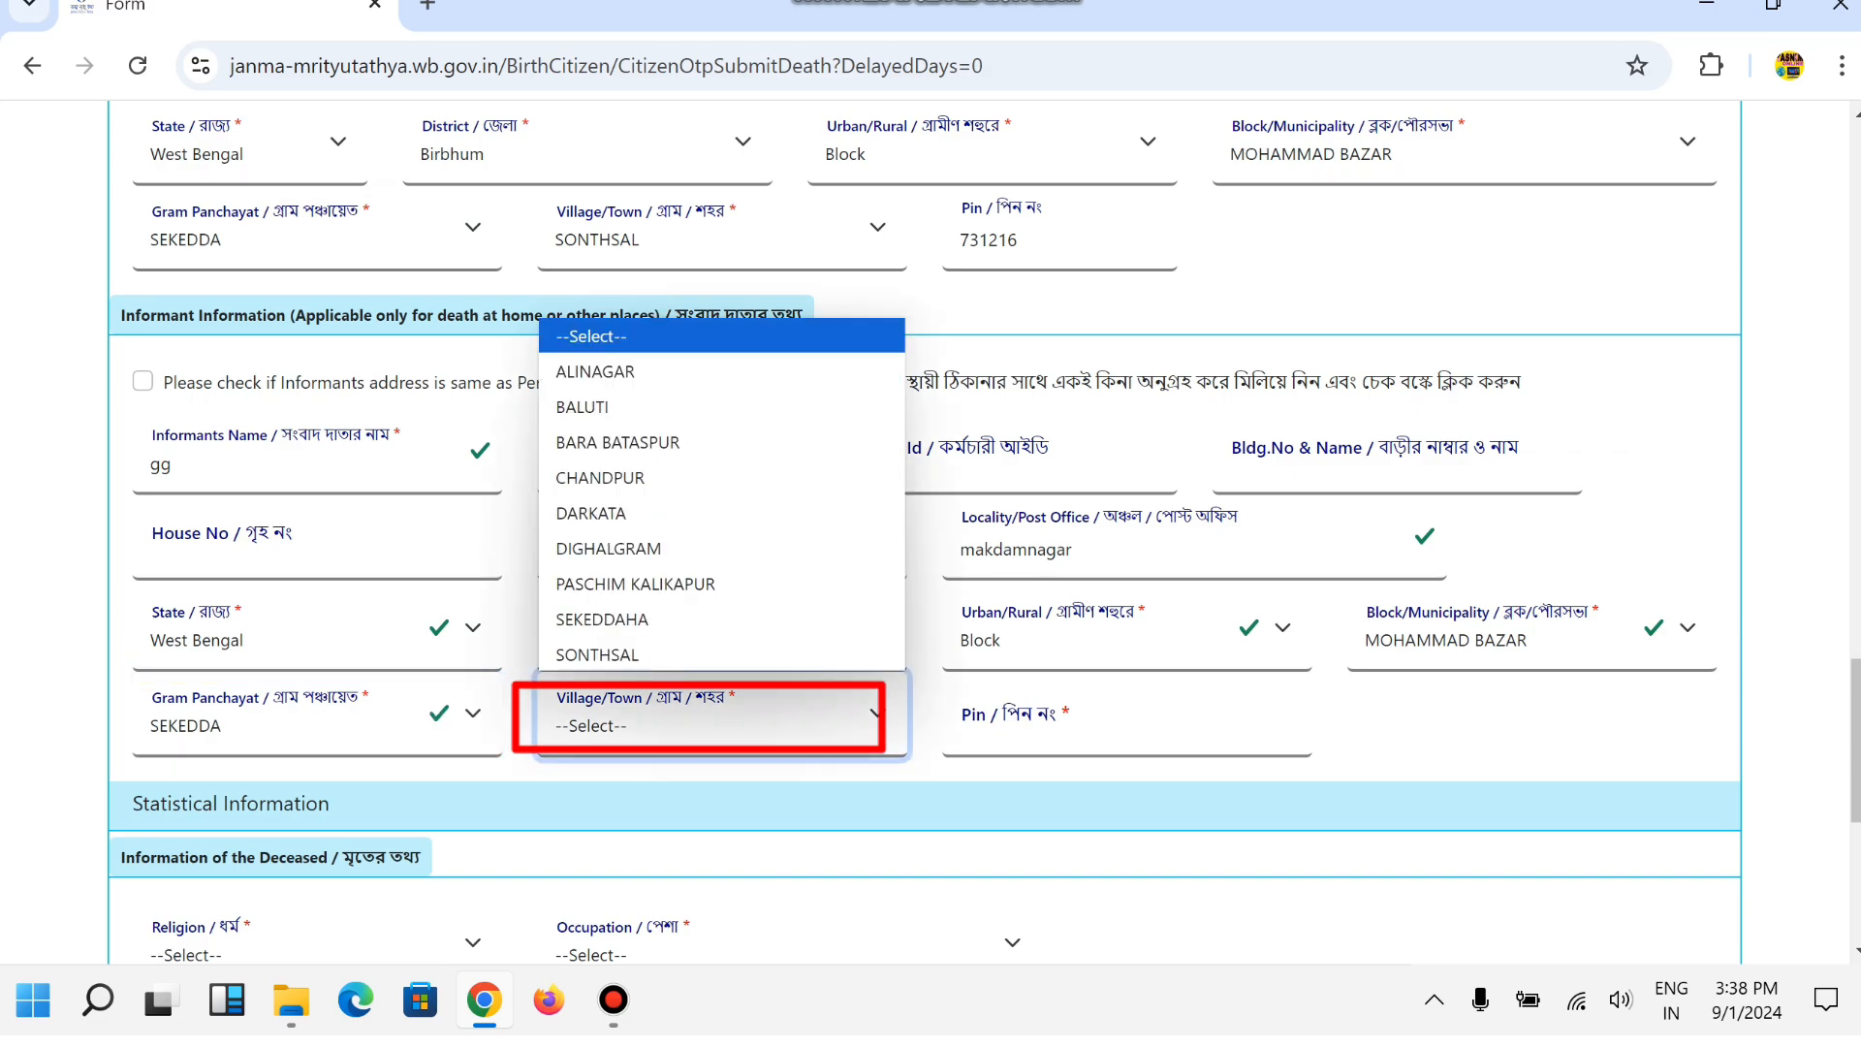
key("Down")
key("Down")
key("Down")
key("Down")
key("Down")
key("Down")
key("Down")
key("Down")
key("Down")
key("Return")
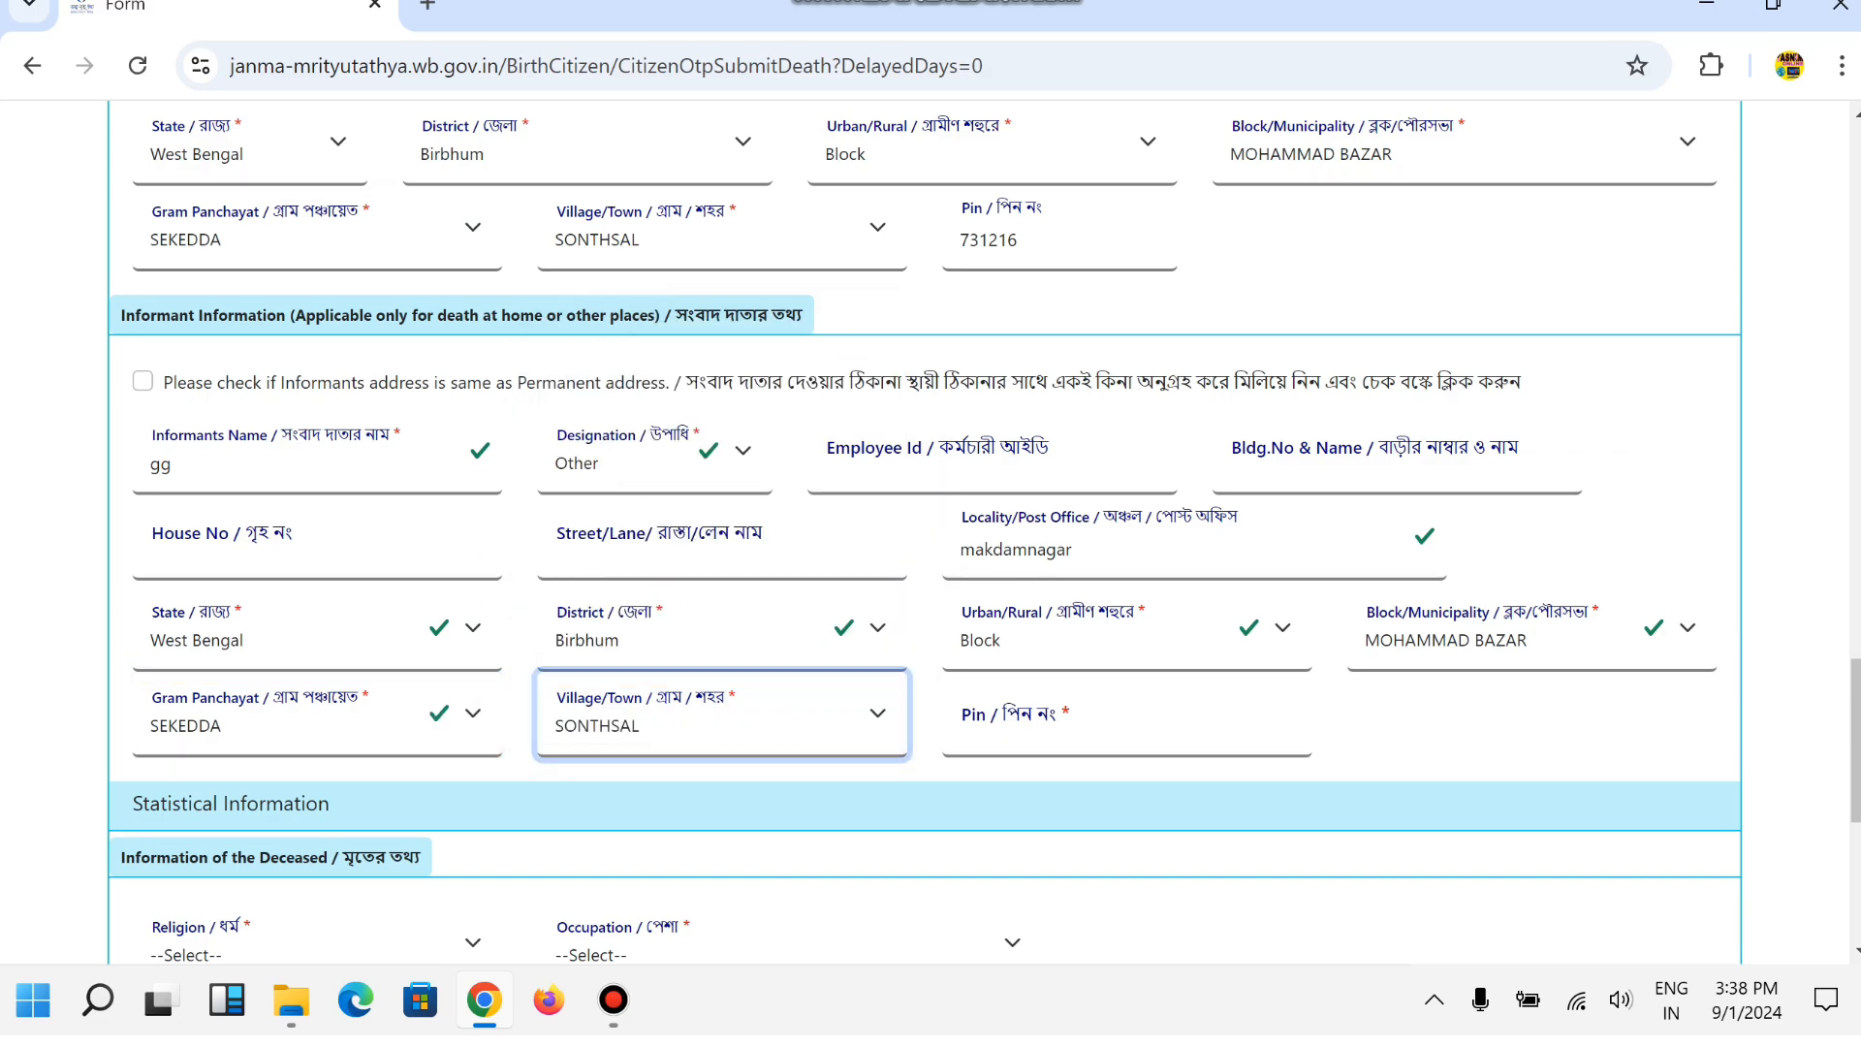
key("Tab")
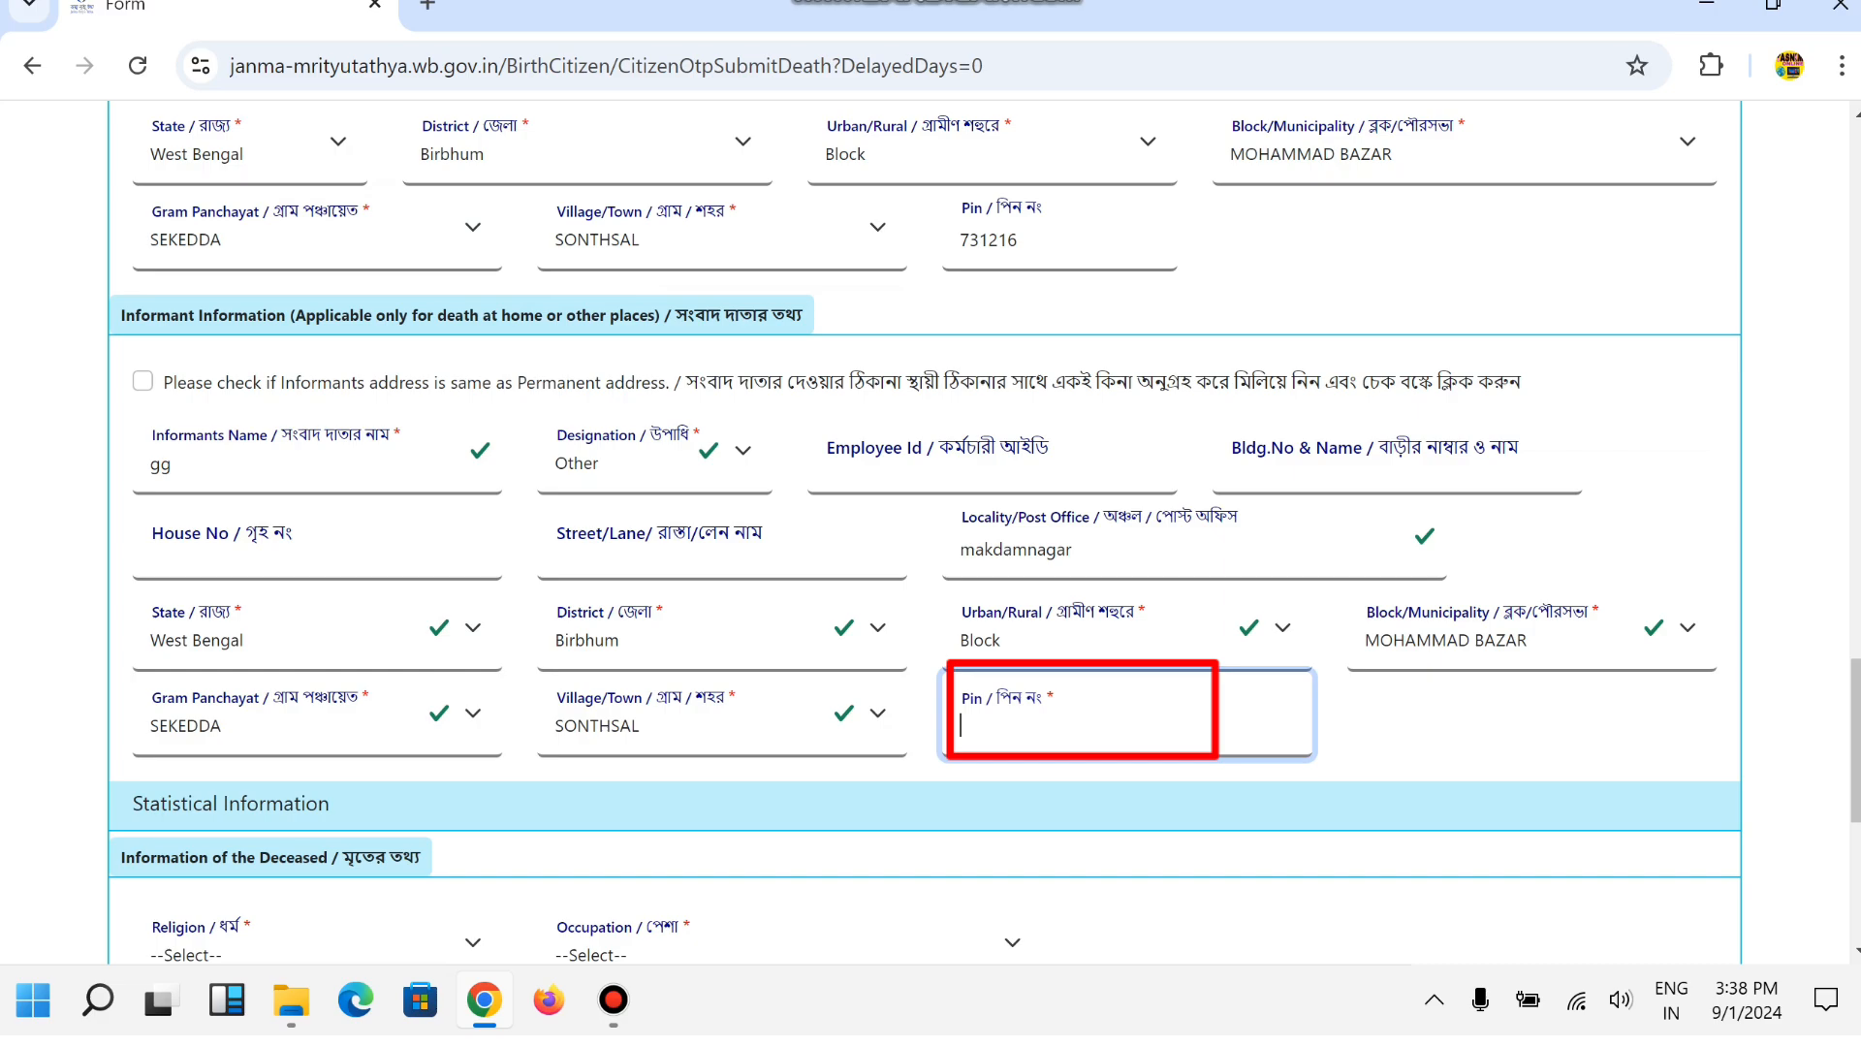
type("731216")
key("Tab")
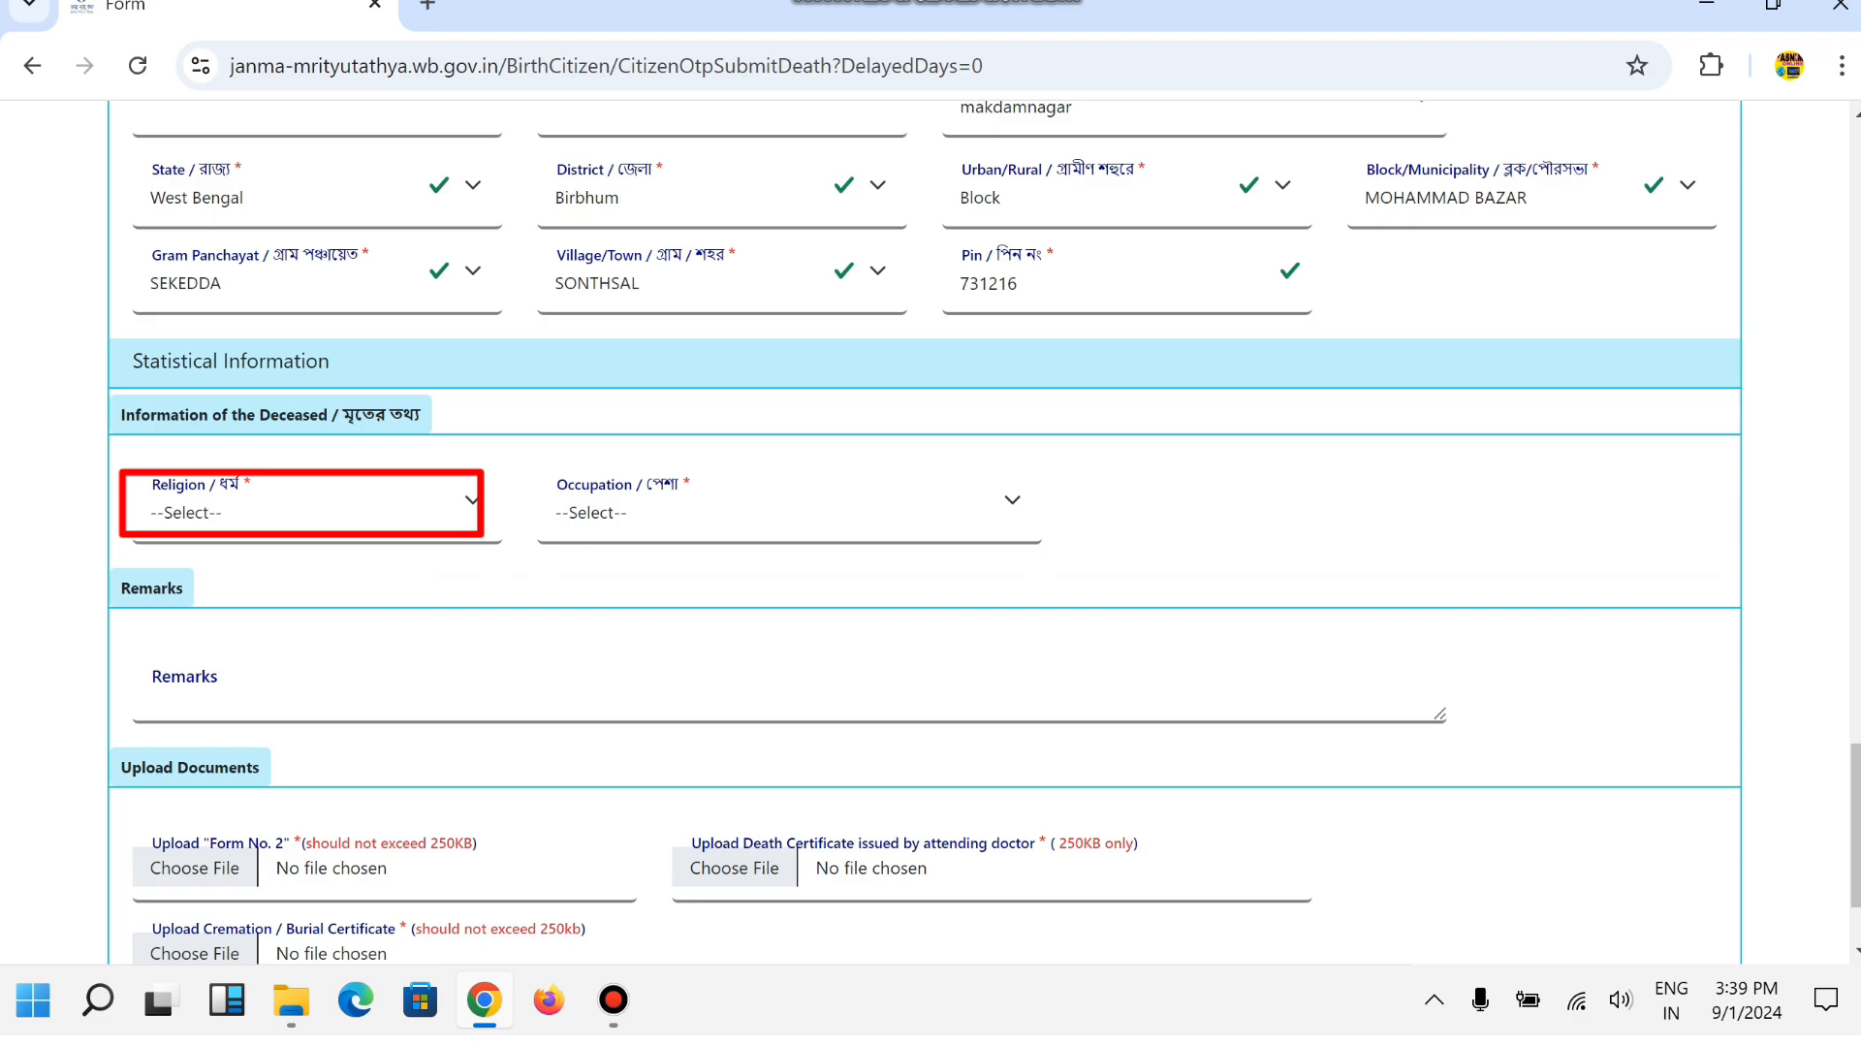
Set the deceased's religion to Islam and occupation to Non worker.
key("alt+Down")
key("Down")
key("Down")
key("Down")
key("Down")
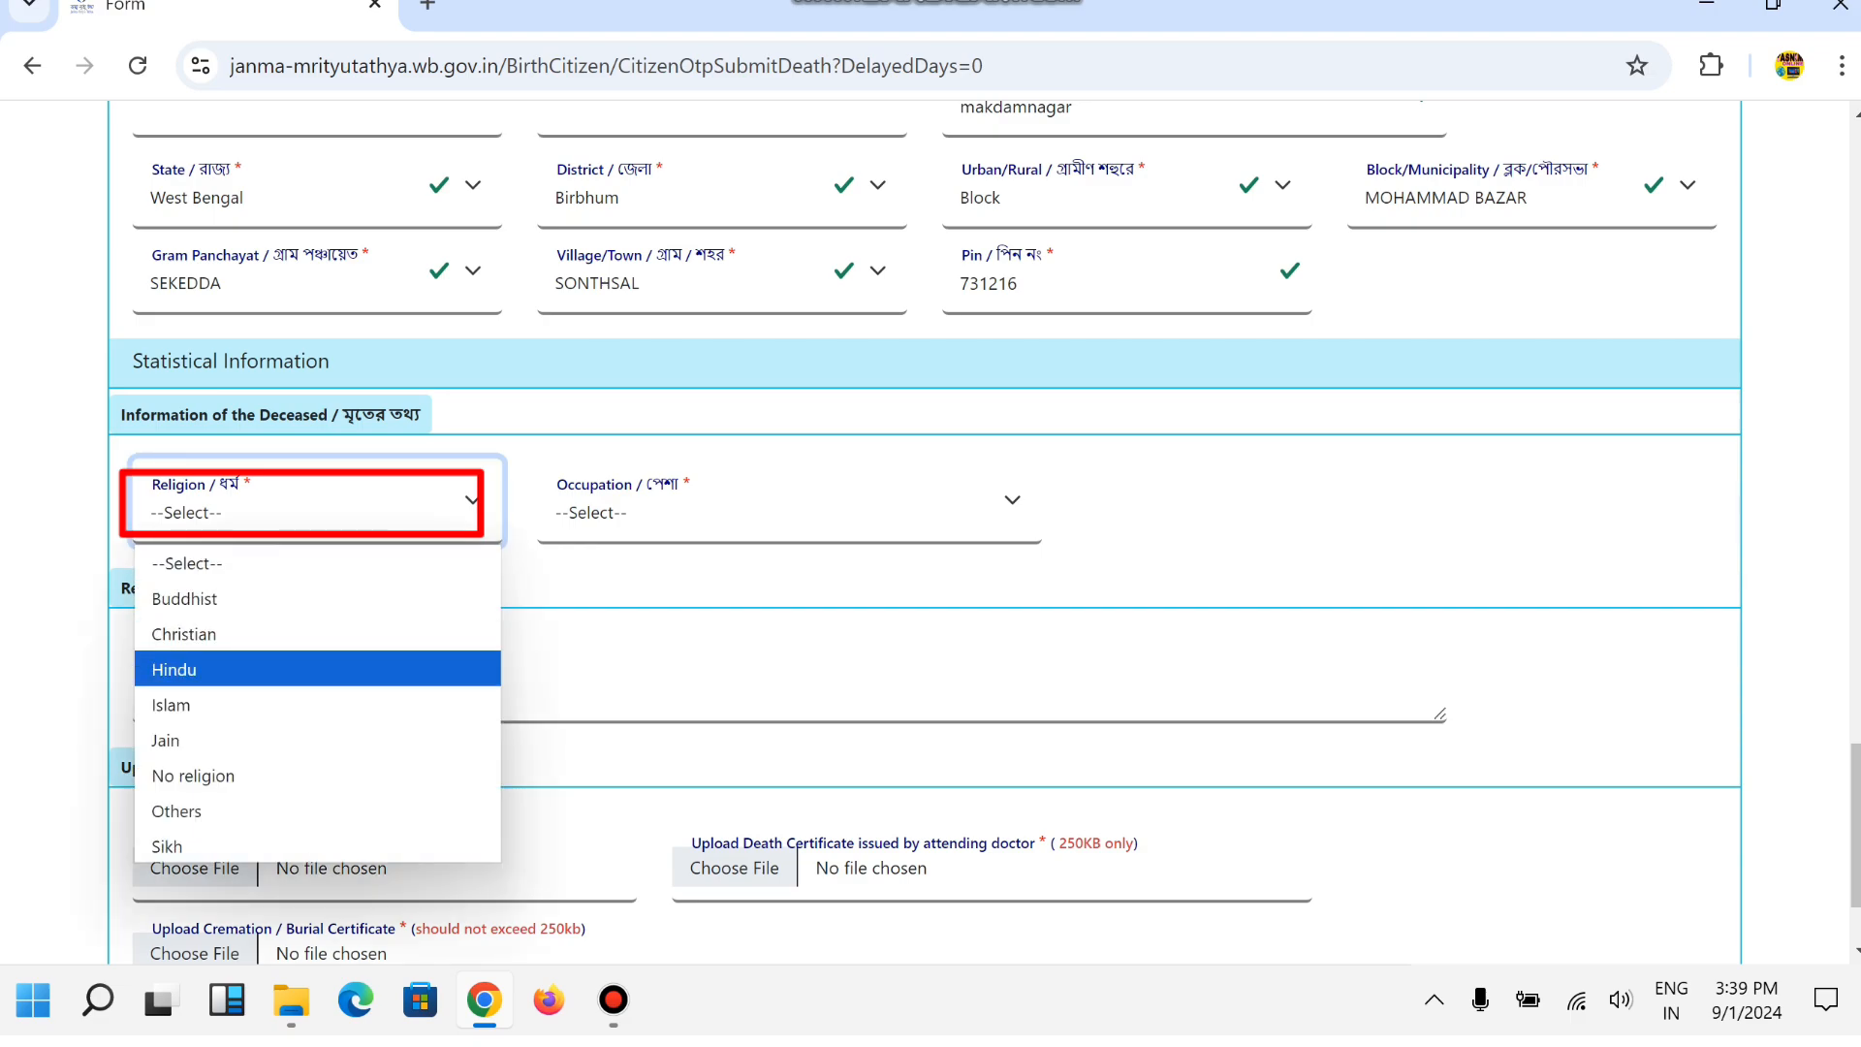
key("Return")
key("Tab")
key("alt+Down")
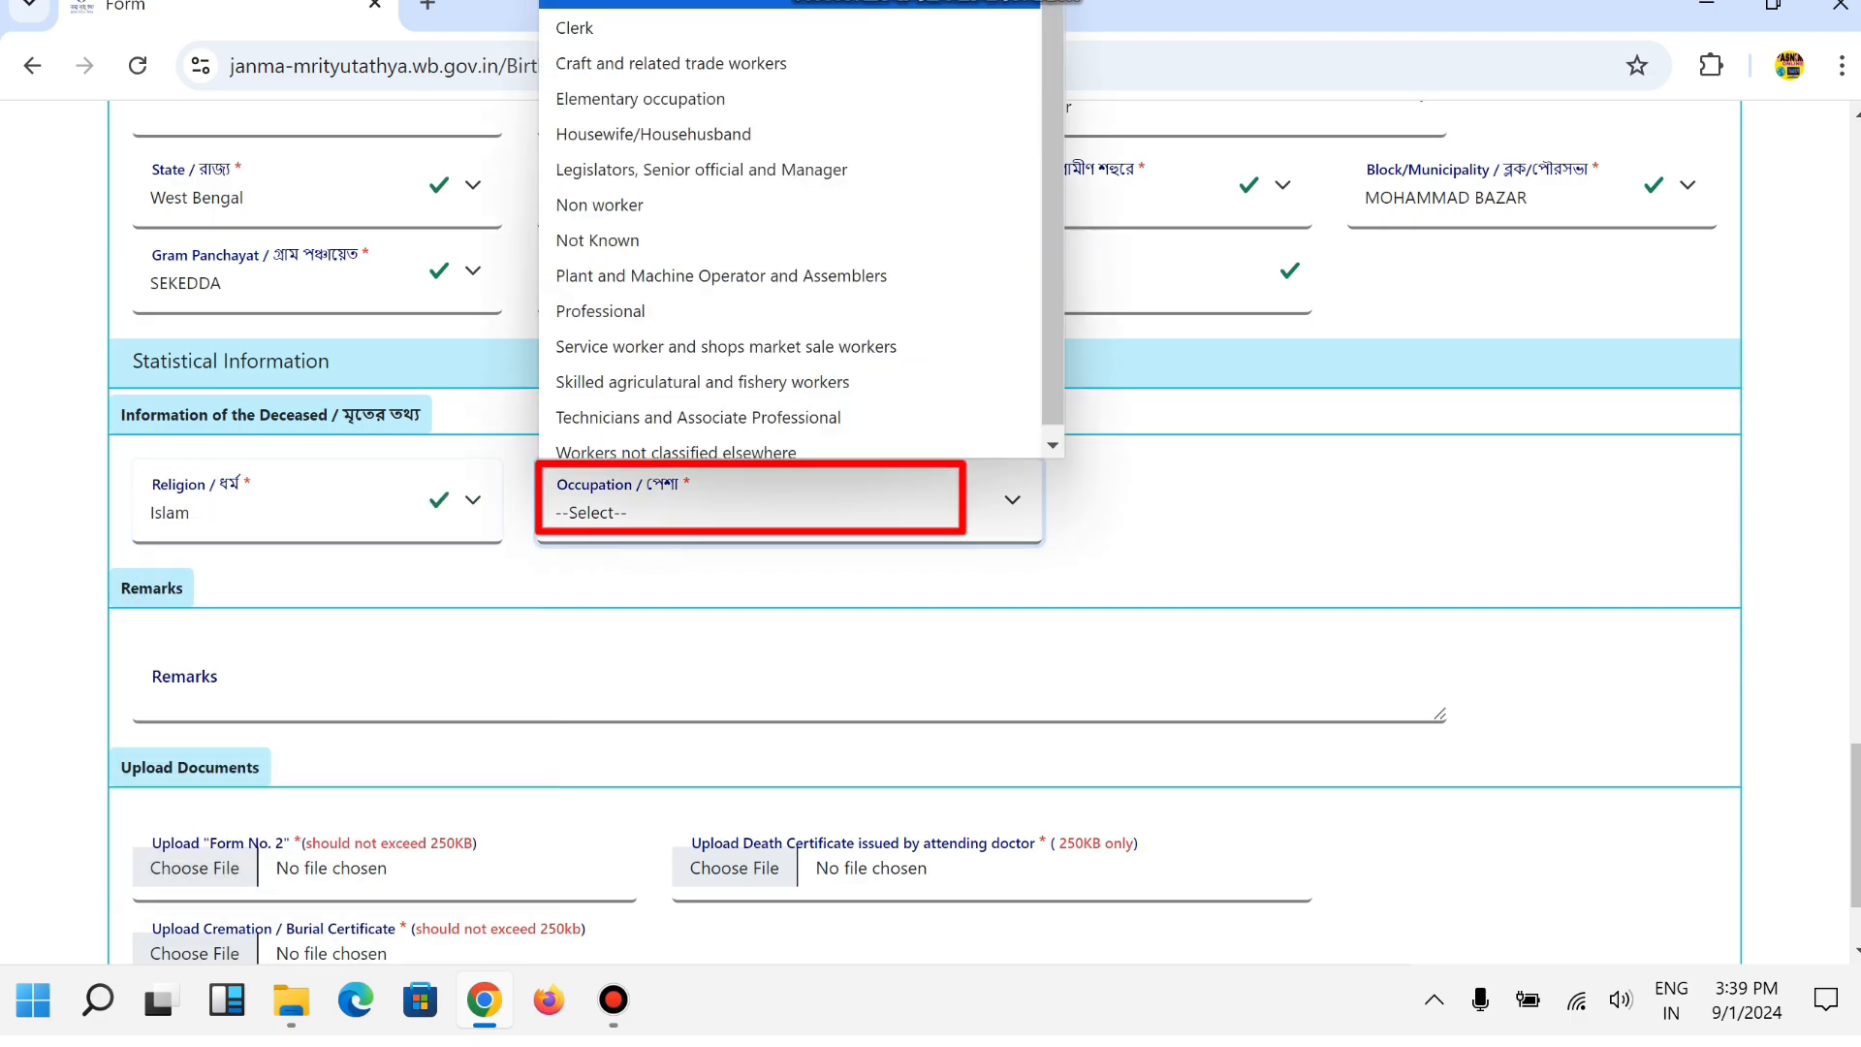
key("s")
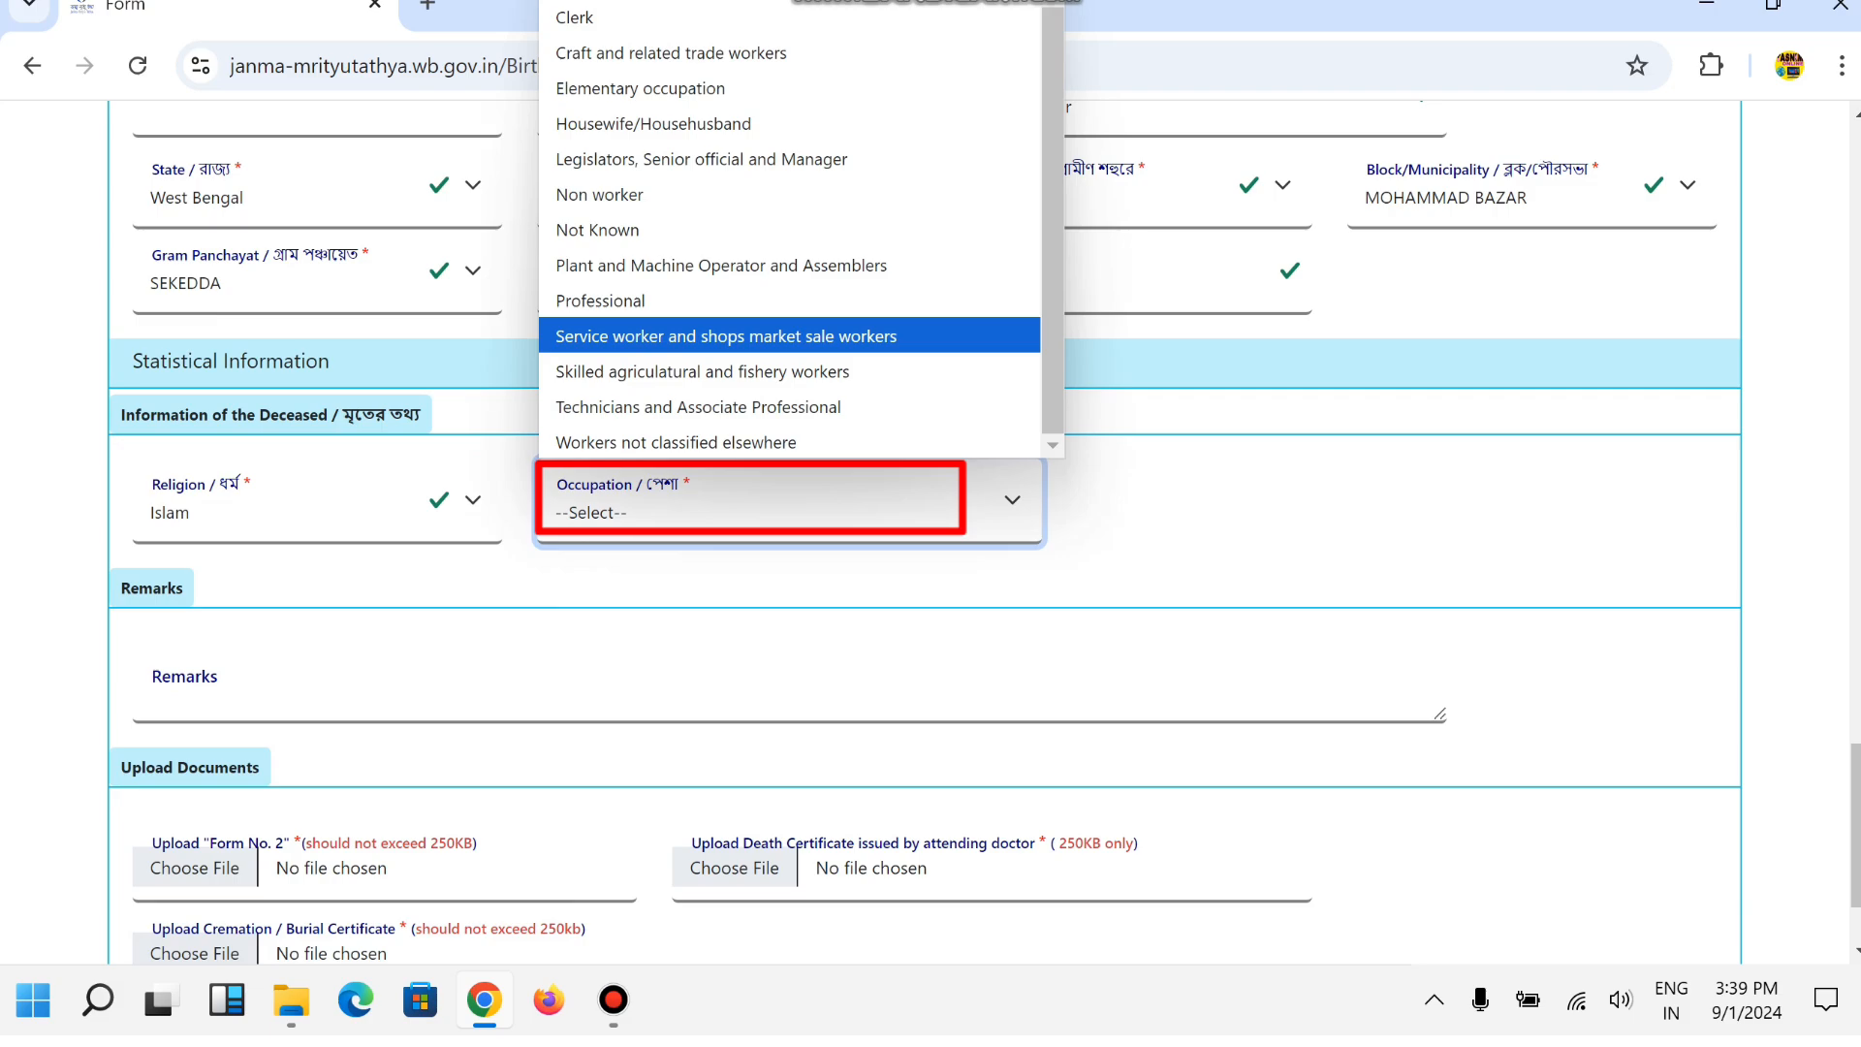
key("Up")
key("Up")
key("Up")
key("Up")
key("Up")
key("Down")
key("Down")
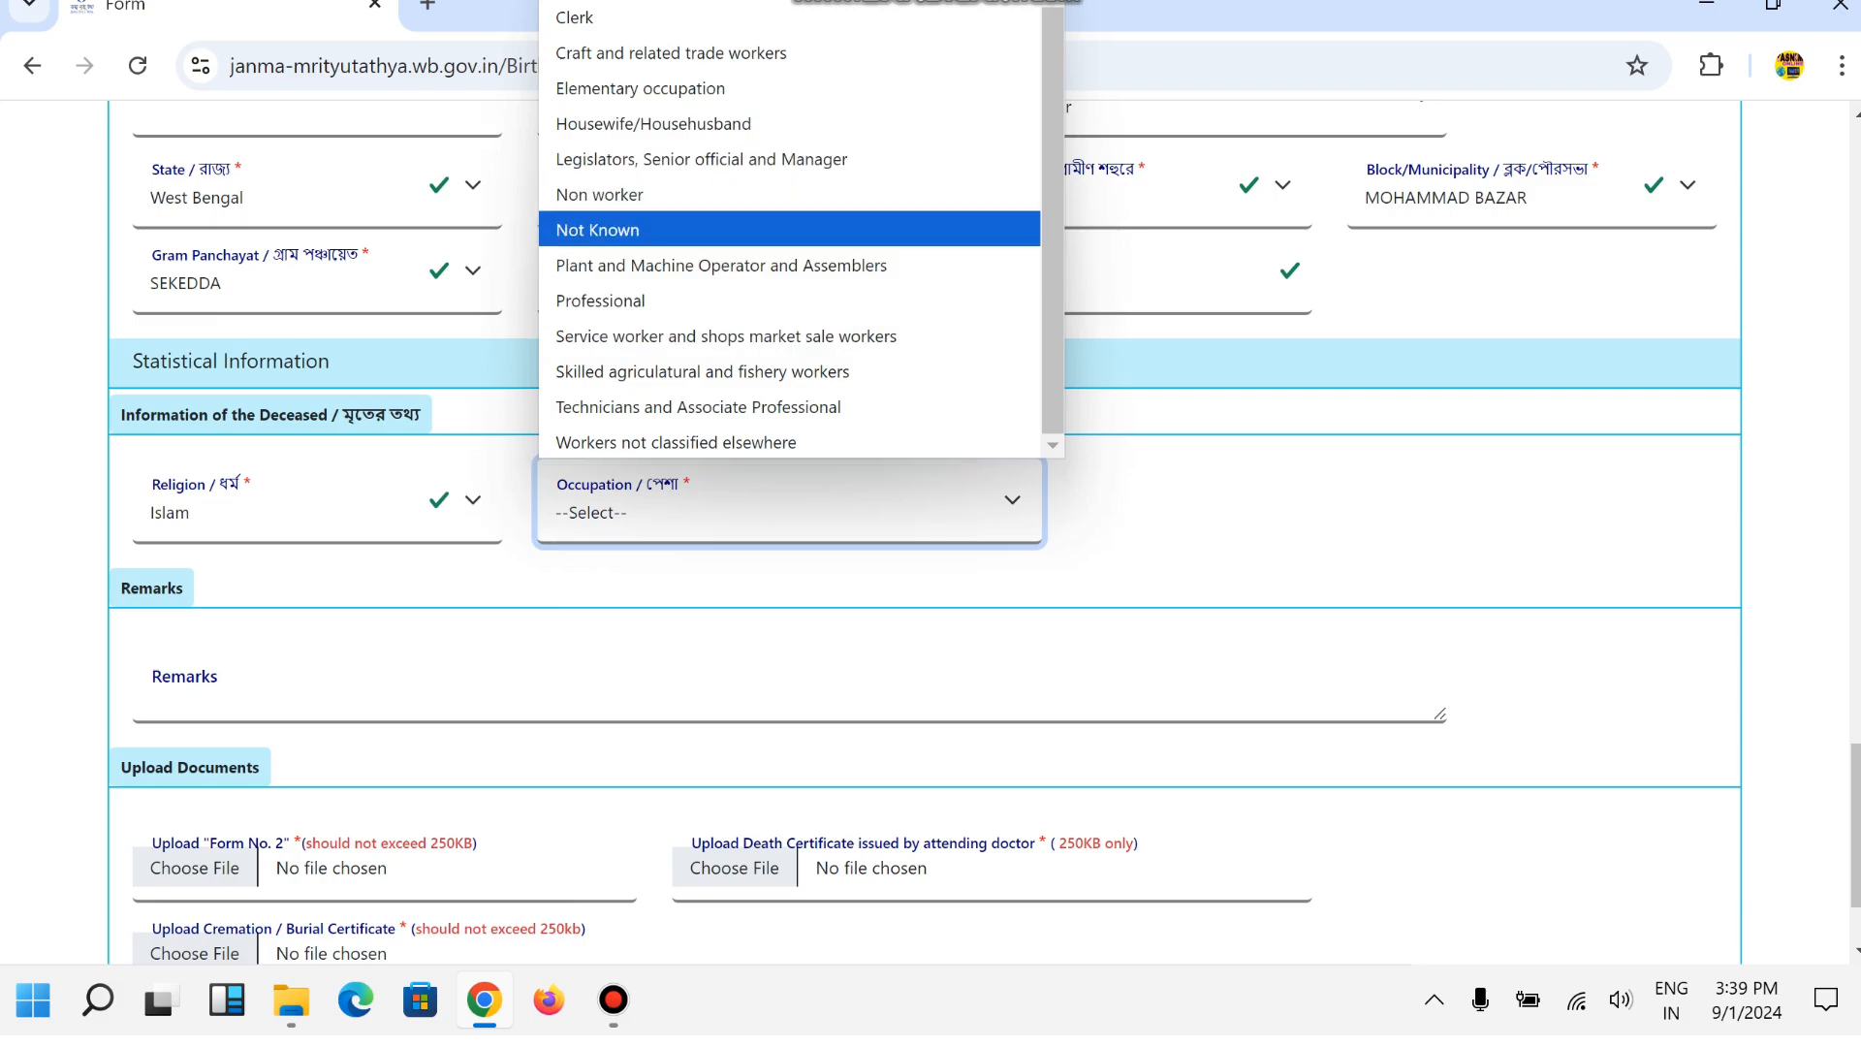
key("Up")
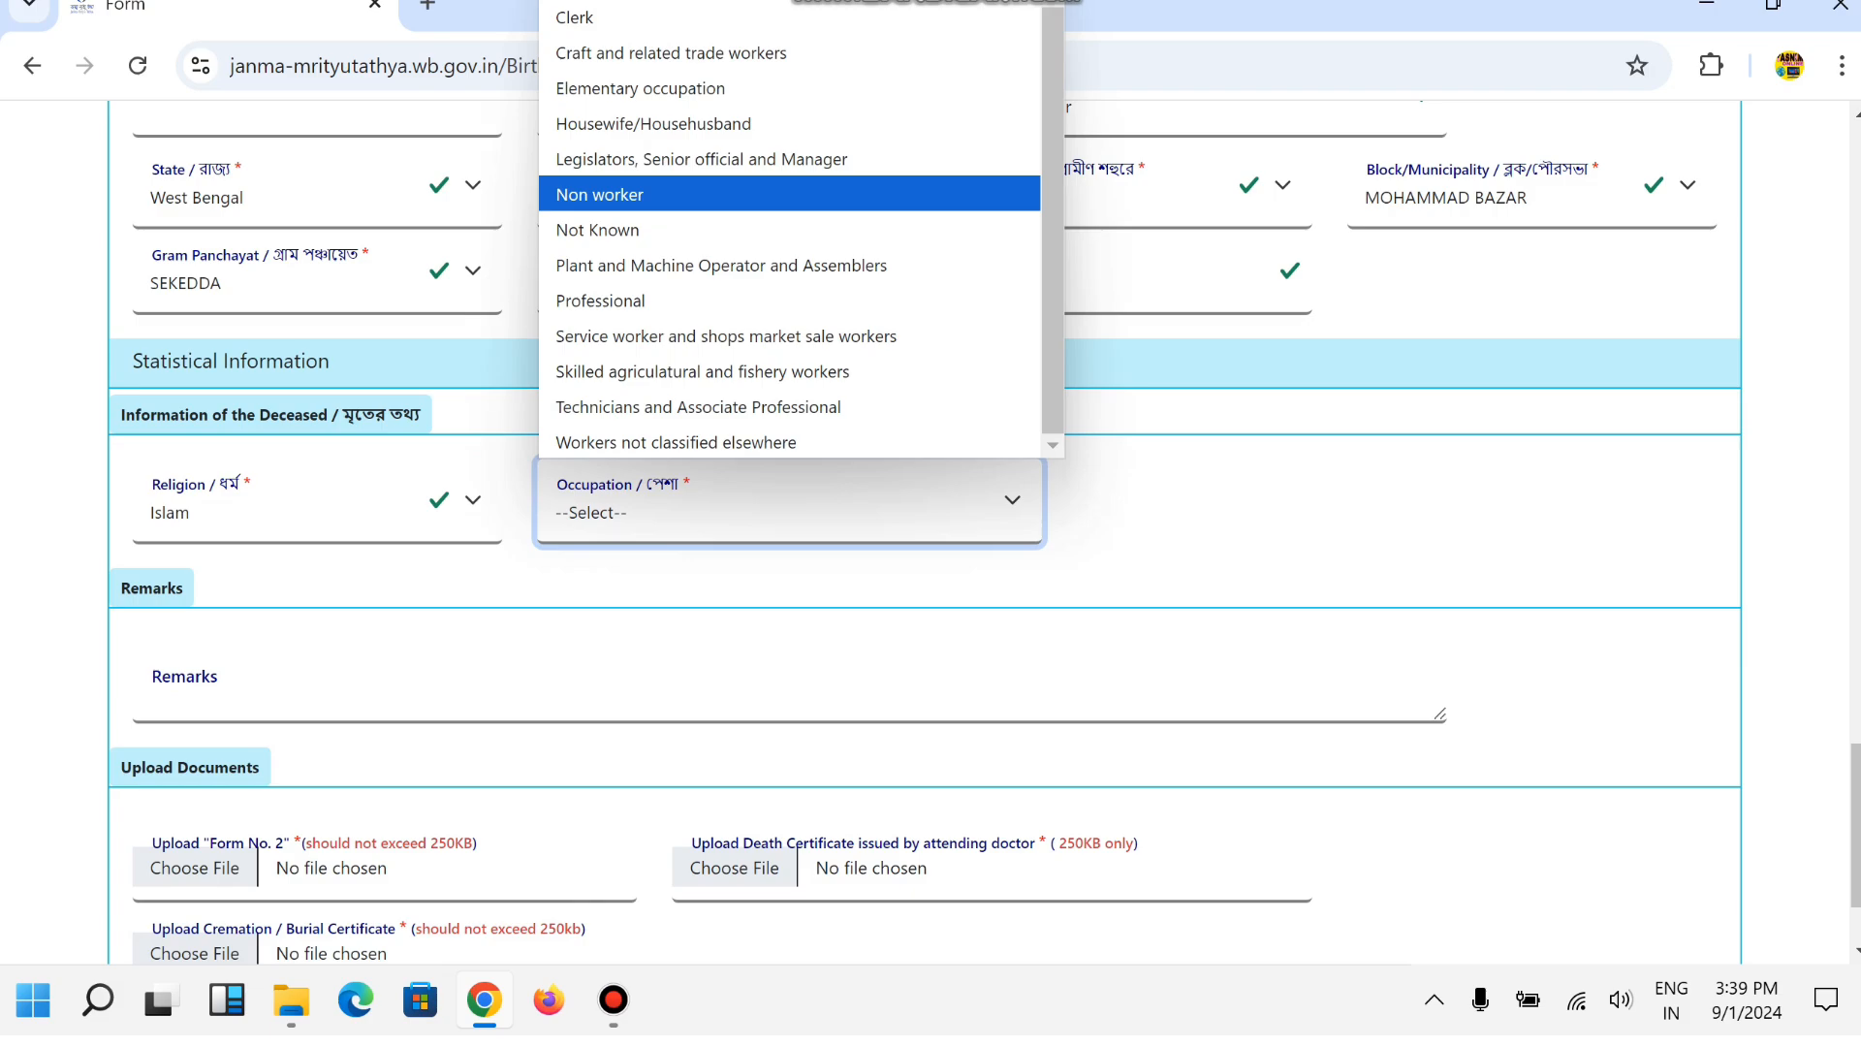
key("Return")
scroll(924, 532, "down", 2)
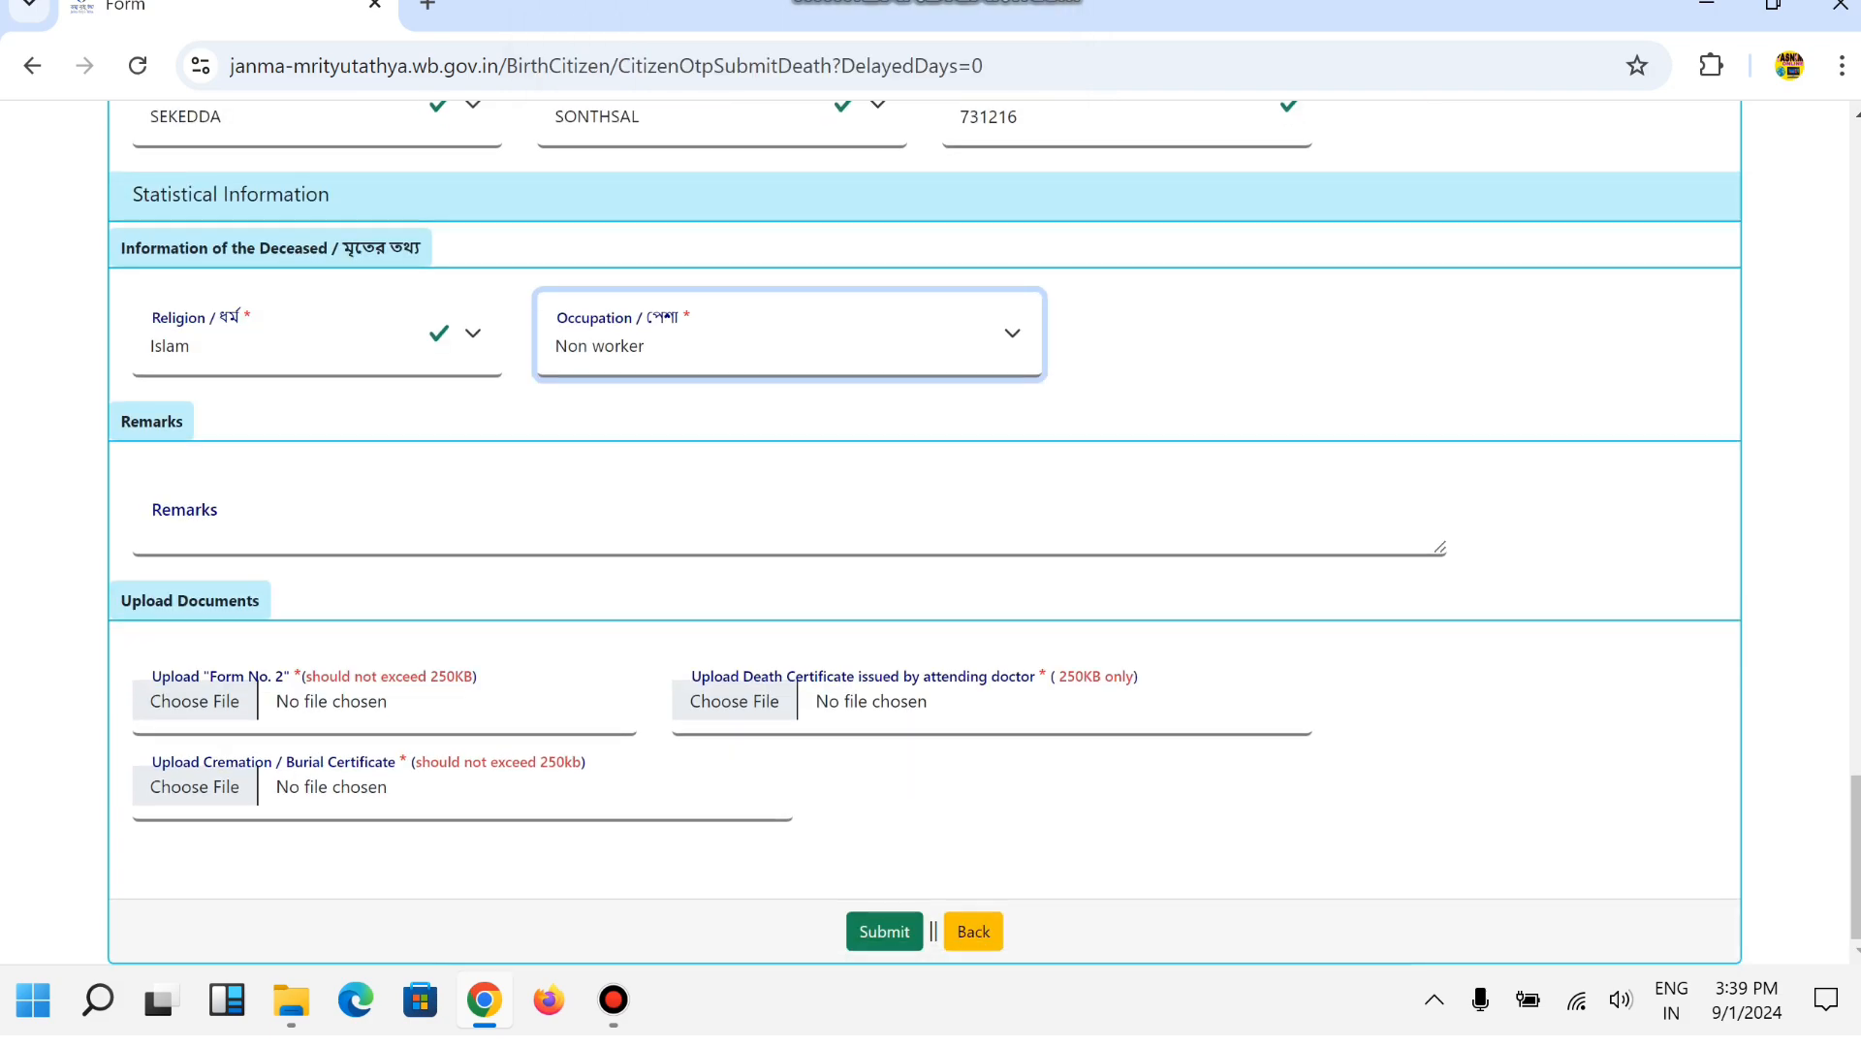
key("Tab")
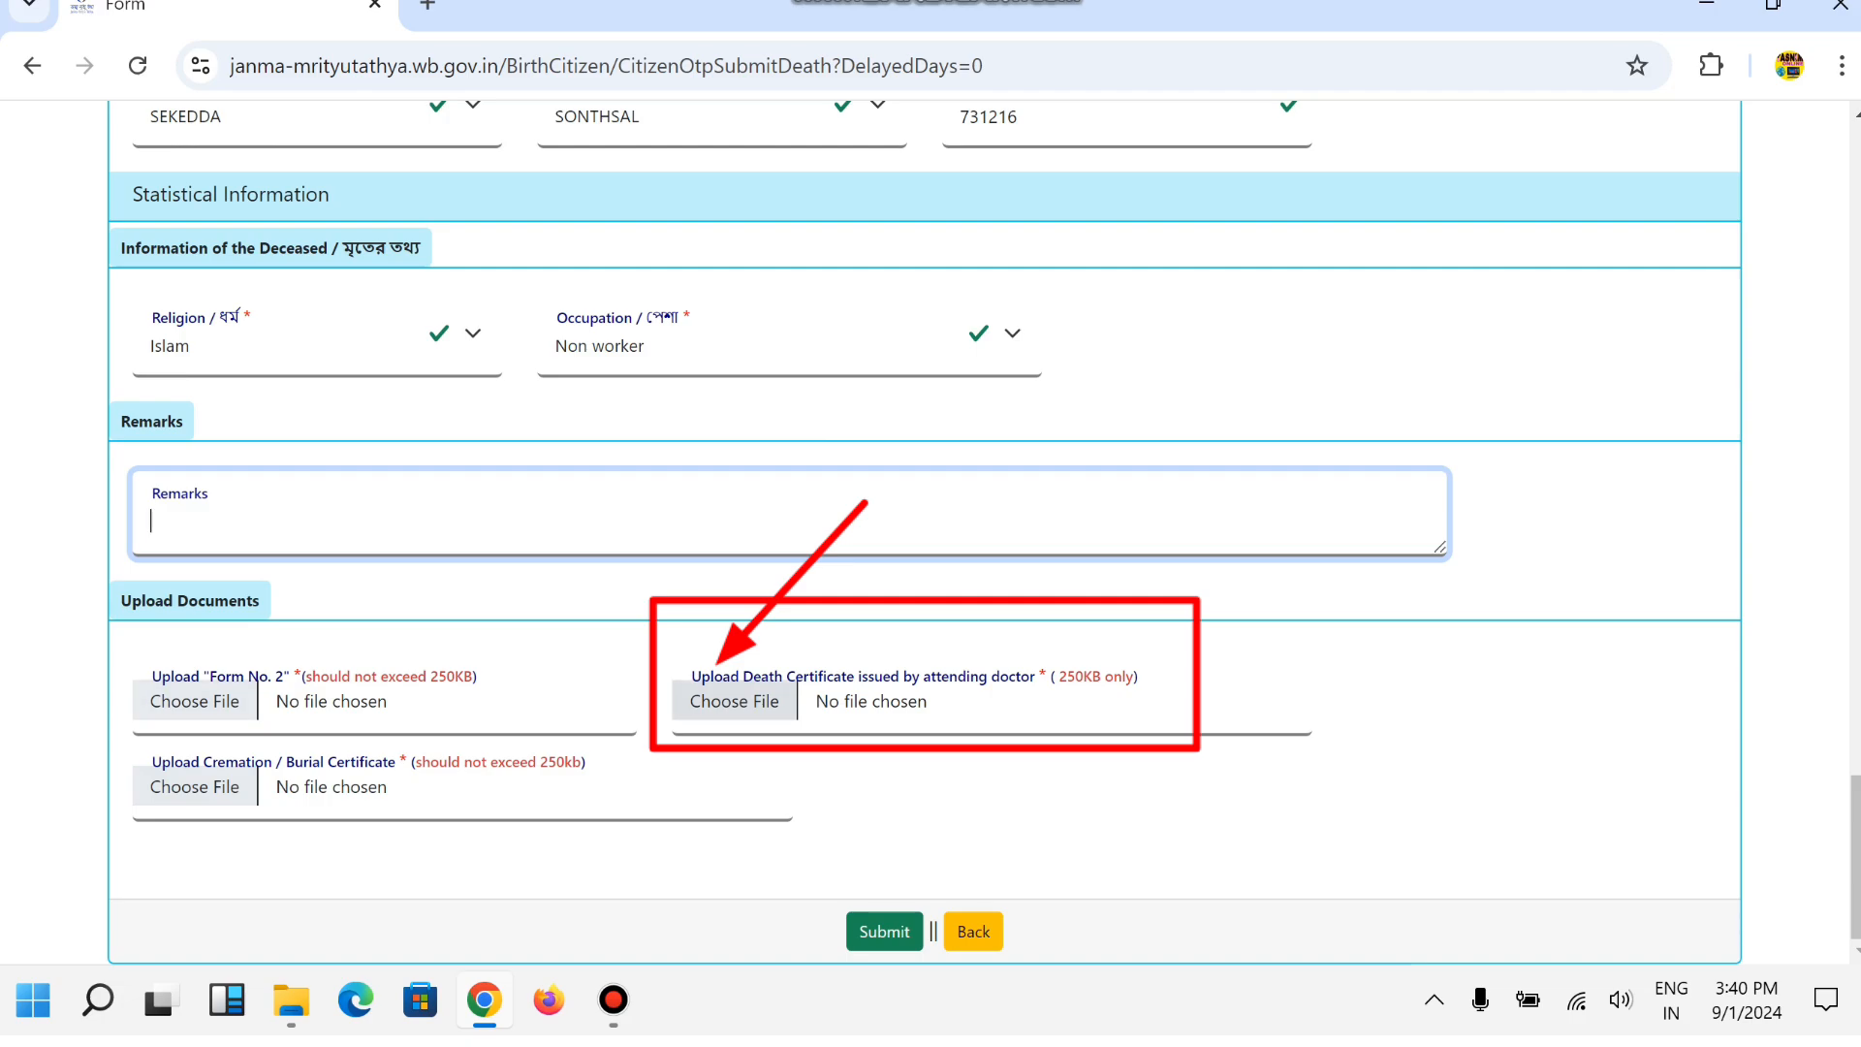
Scroll up and down the page to review it.
scroll(924, 533, "up", 15)
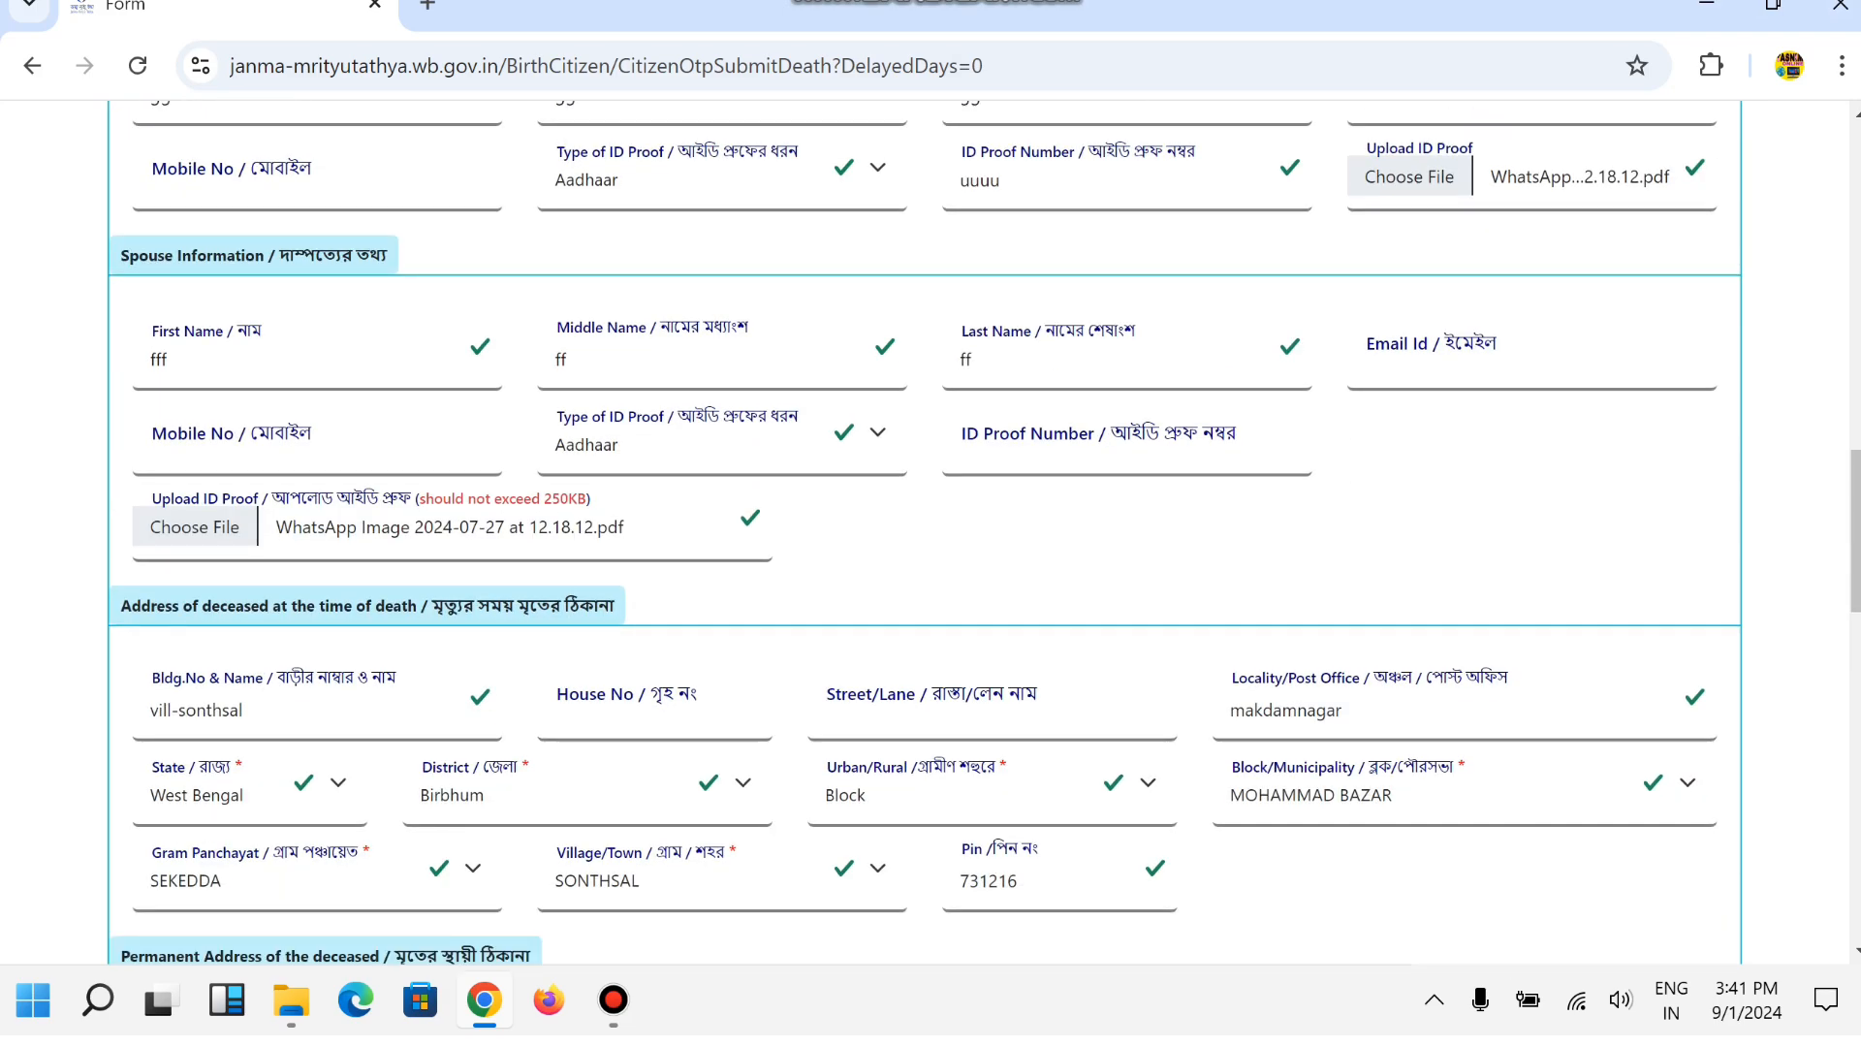
scroll(925, 533, "down", 15)
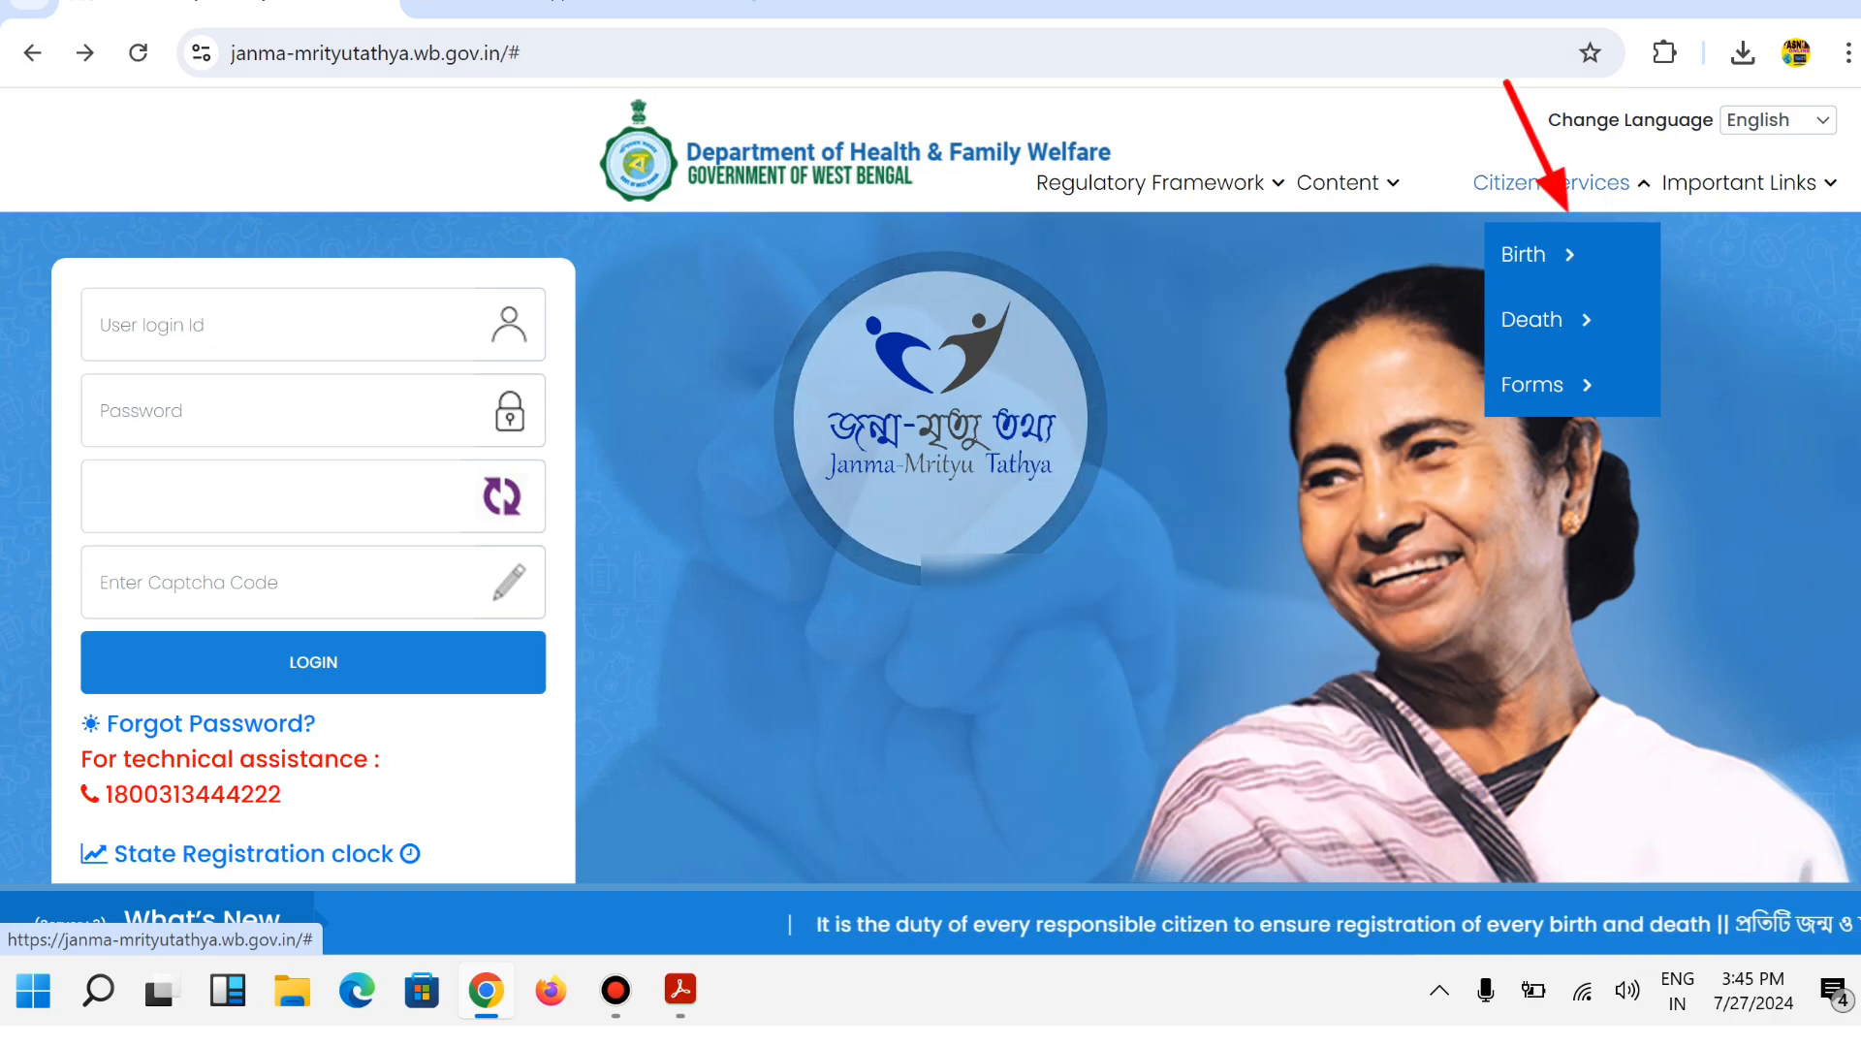
Open Death Track Application, close it, then open the Death Download Certificate lookup.
mouse_move(1541, 319)
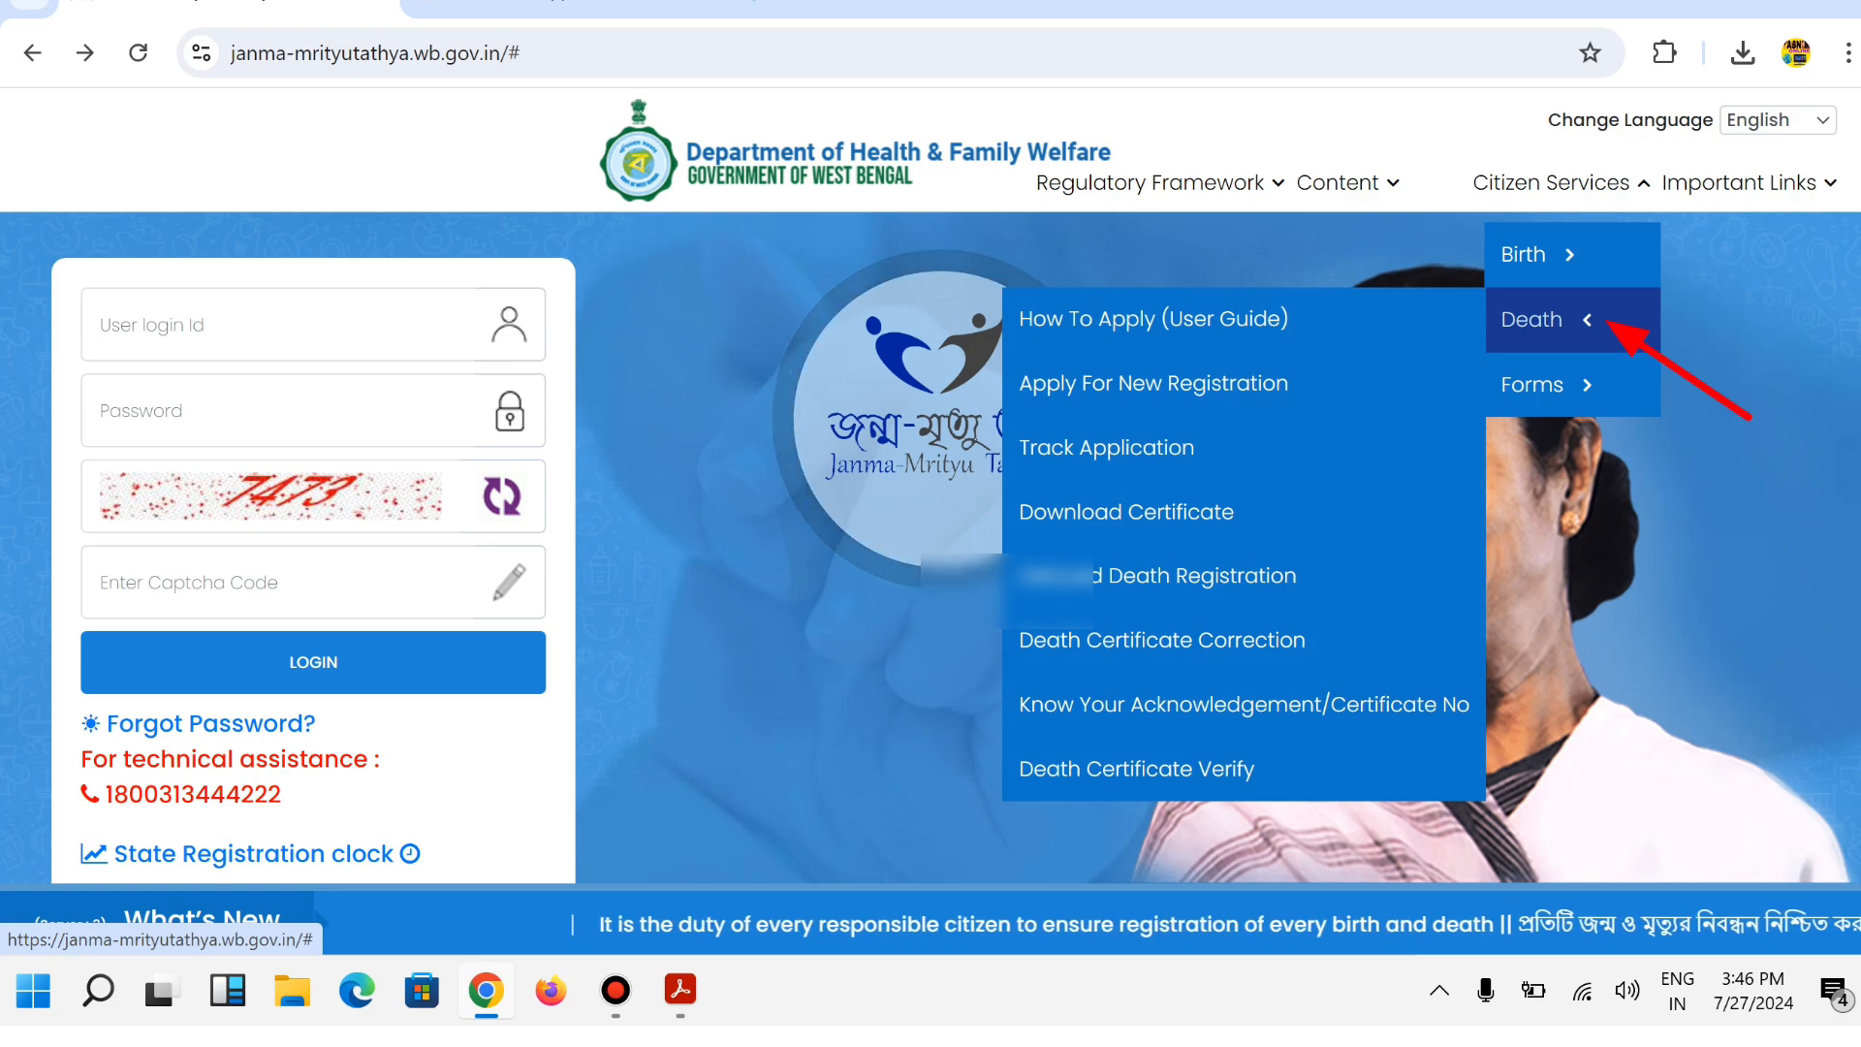
left_click(1105, 446)
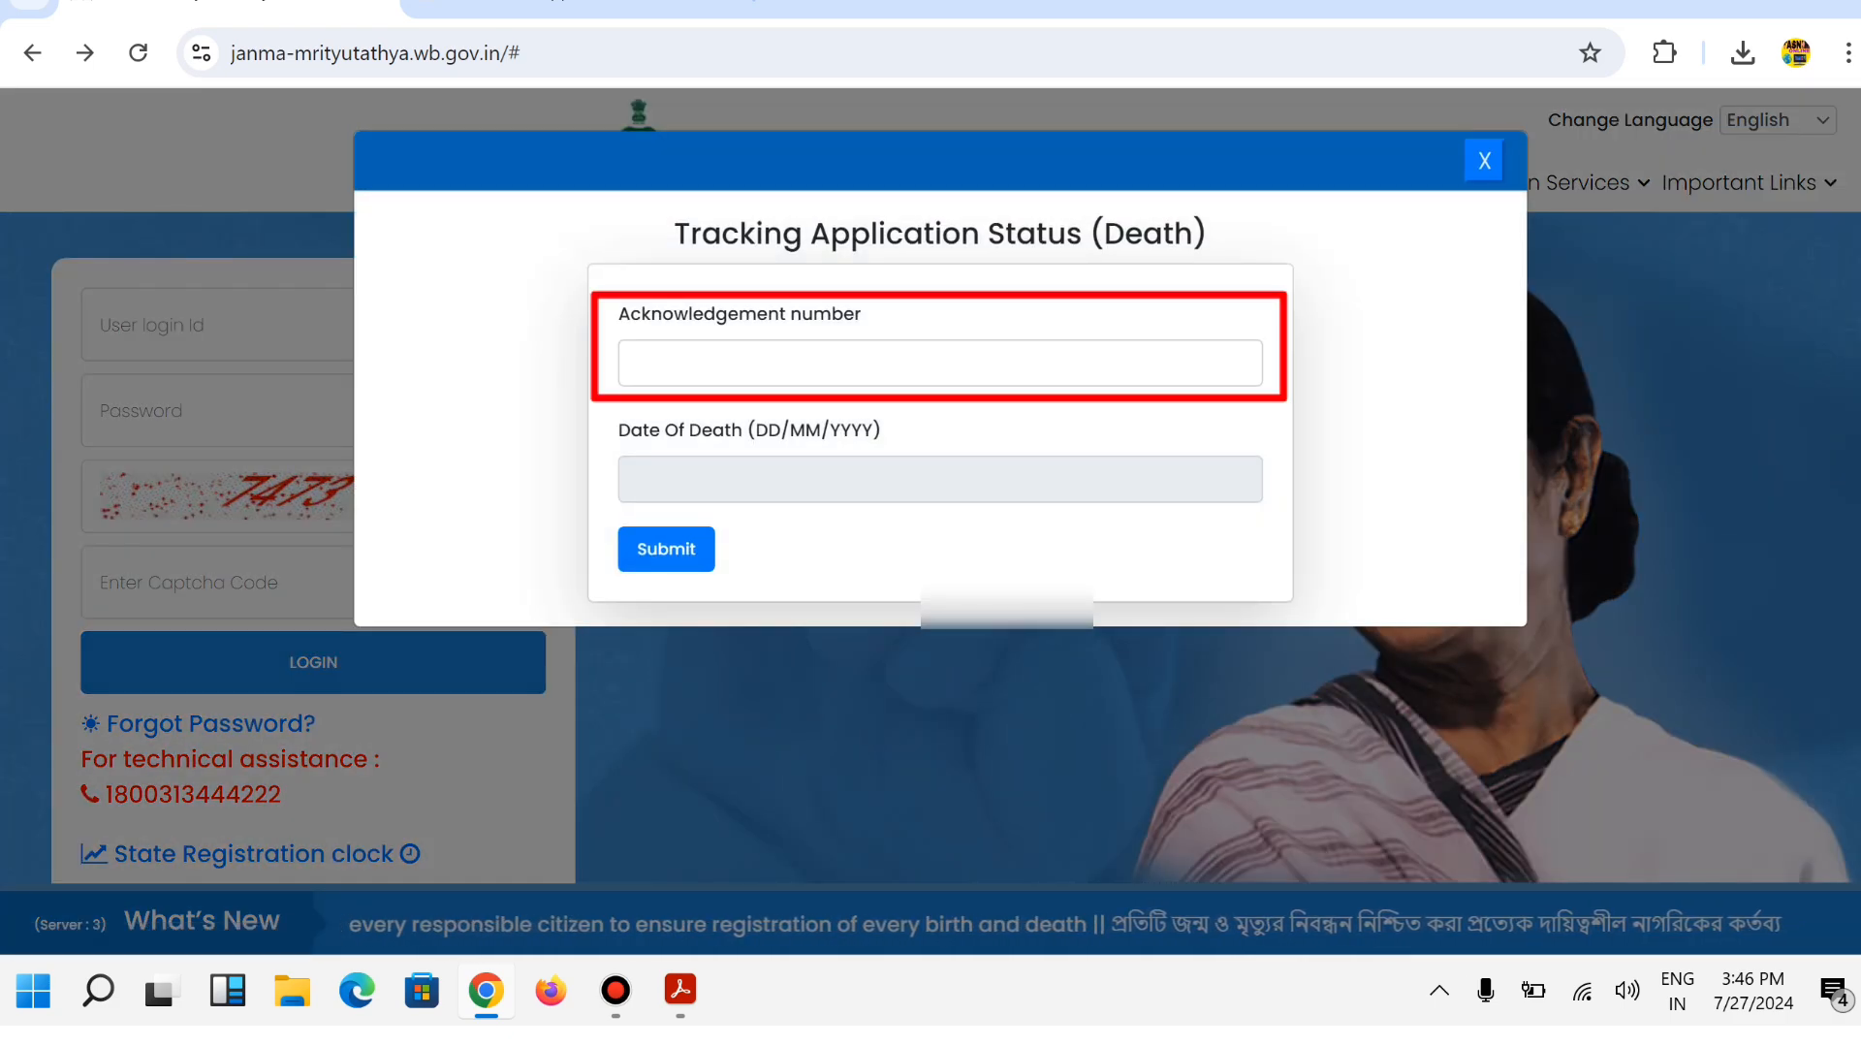
left_click(637, 362)
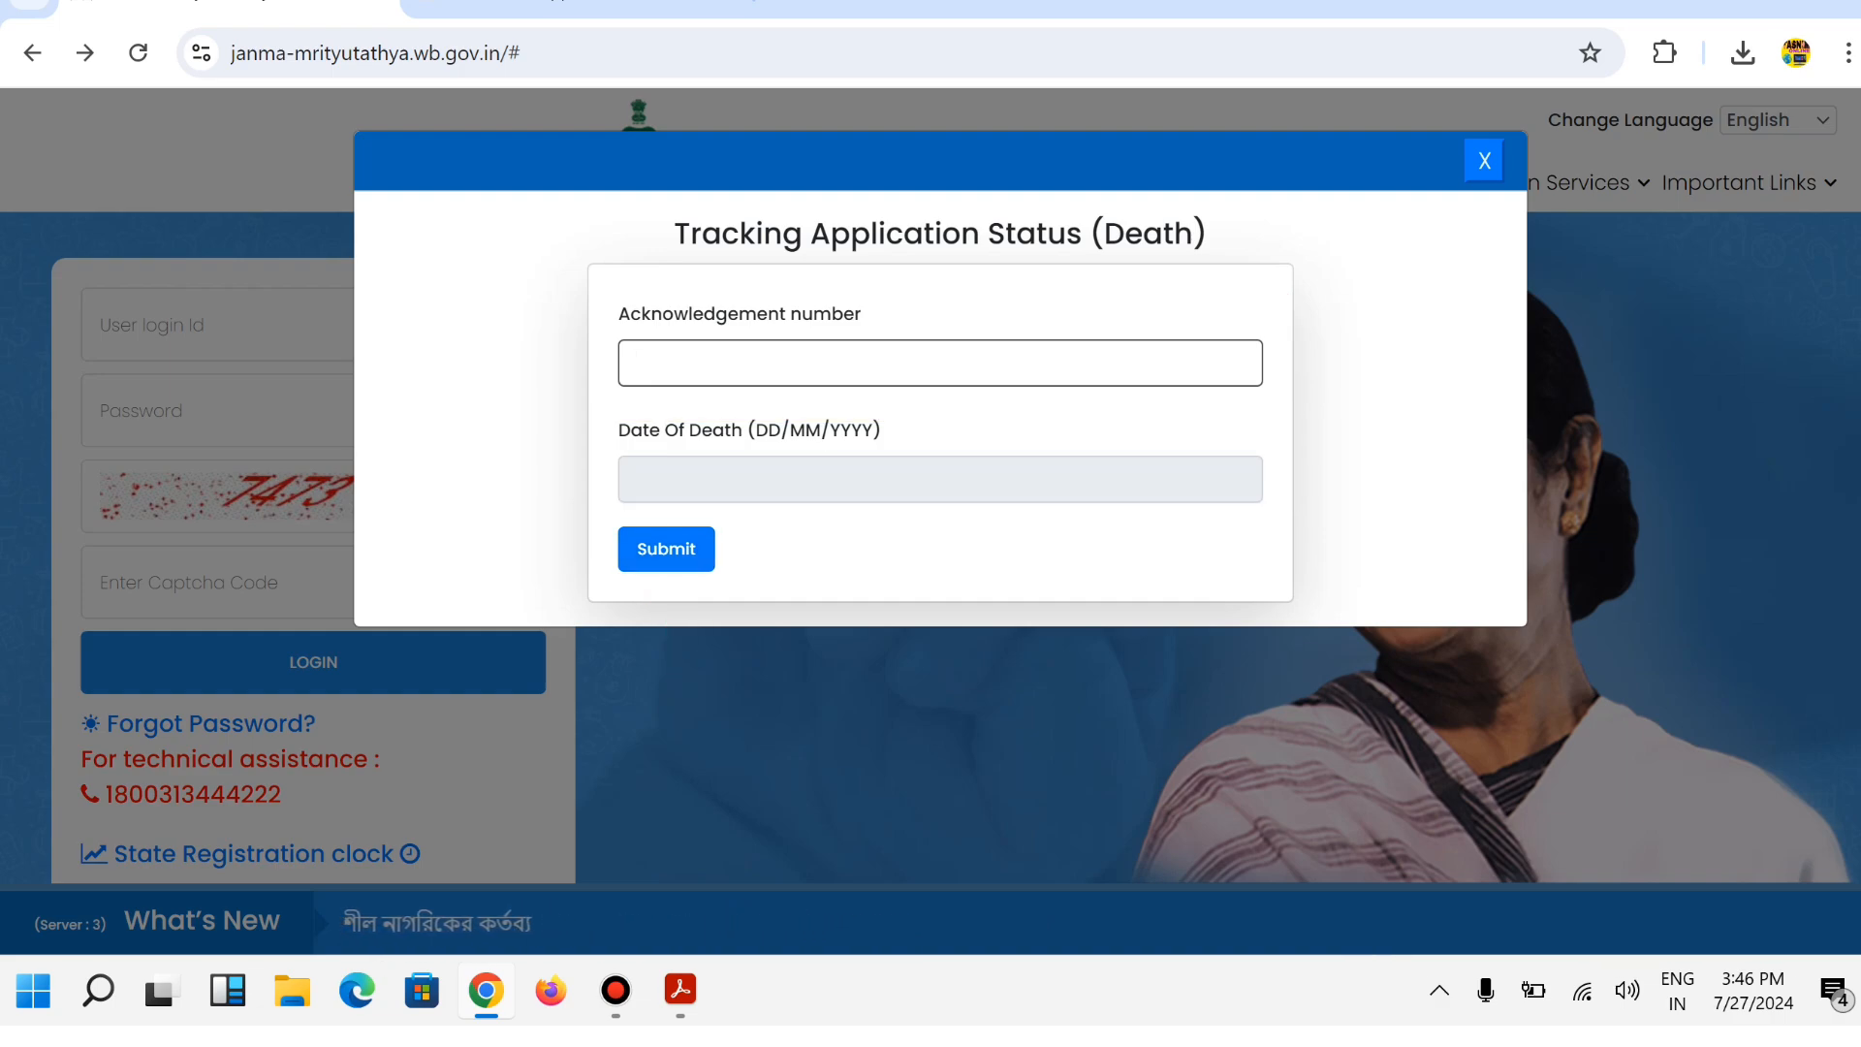
left_click(1484, 160)
mouse_move(1540, 320)
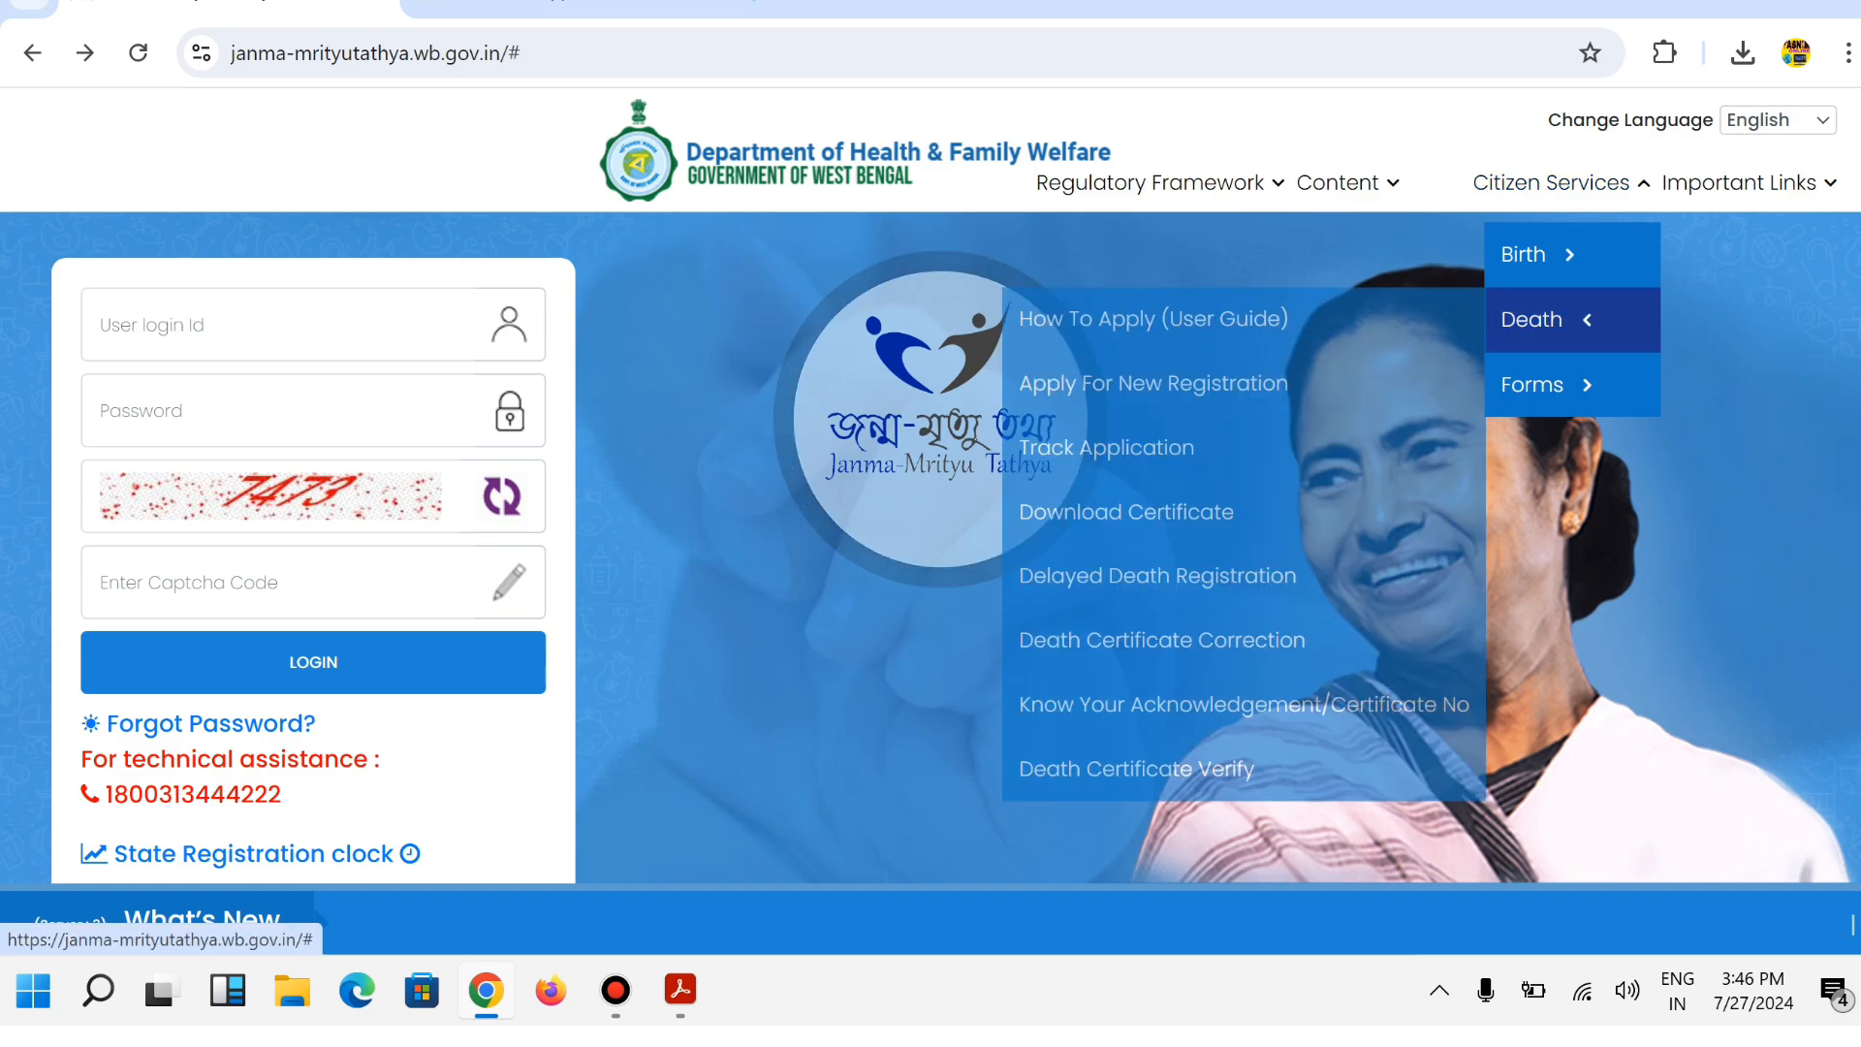
left_click(1125, 512)
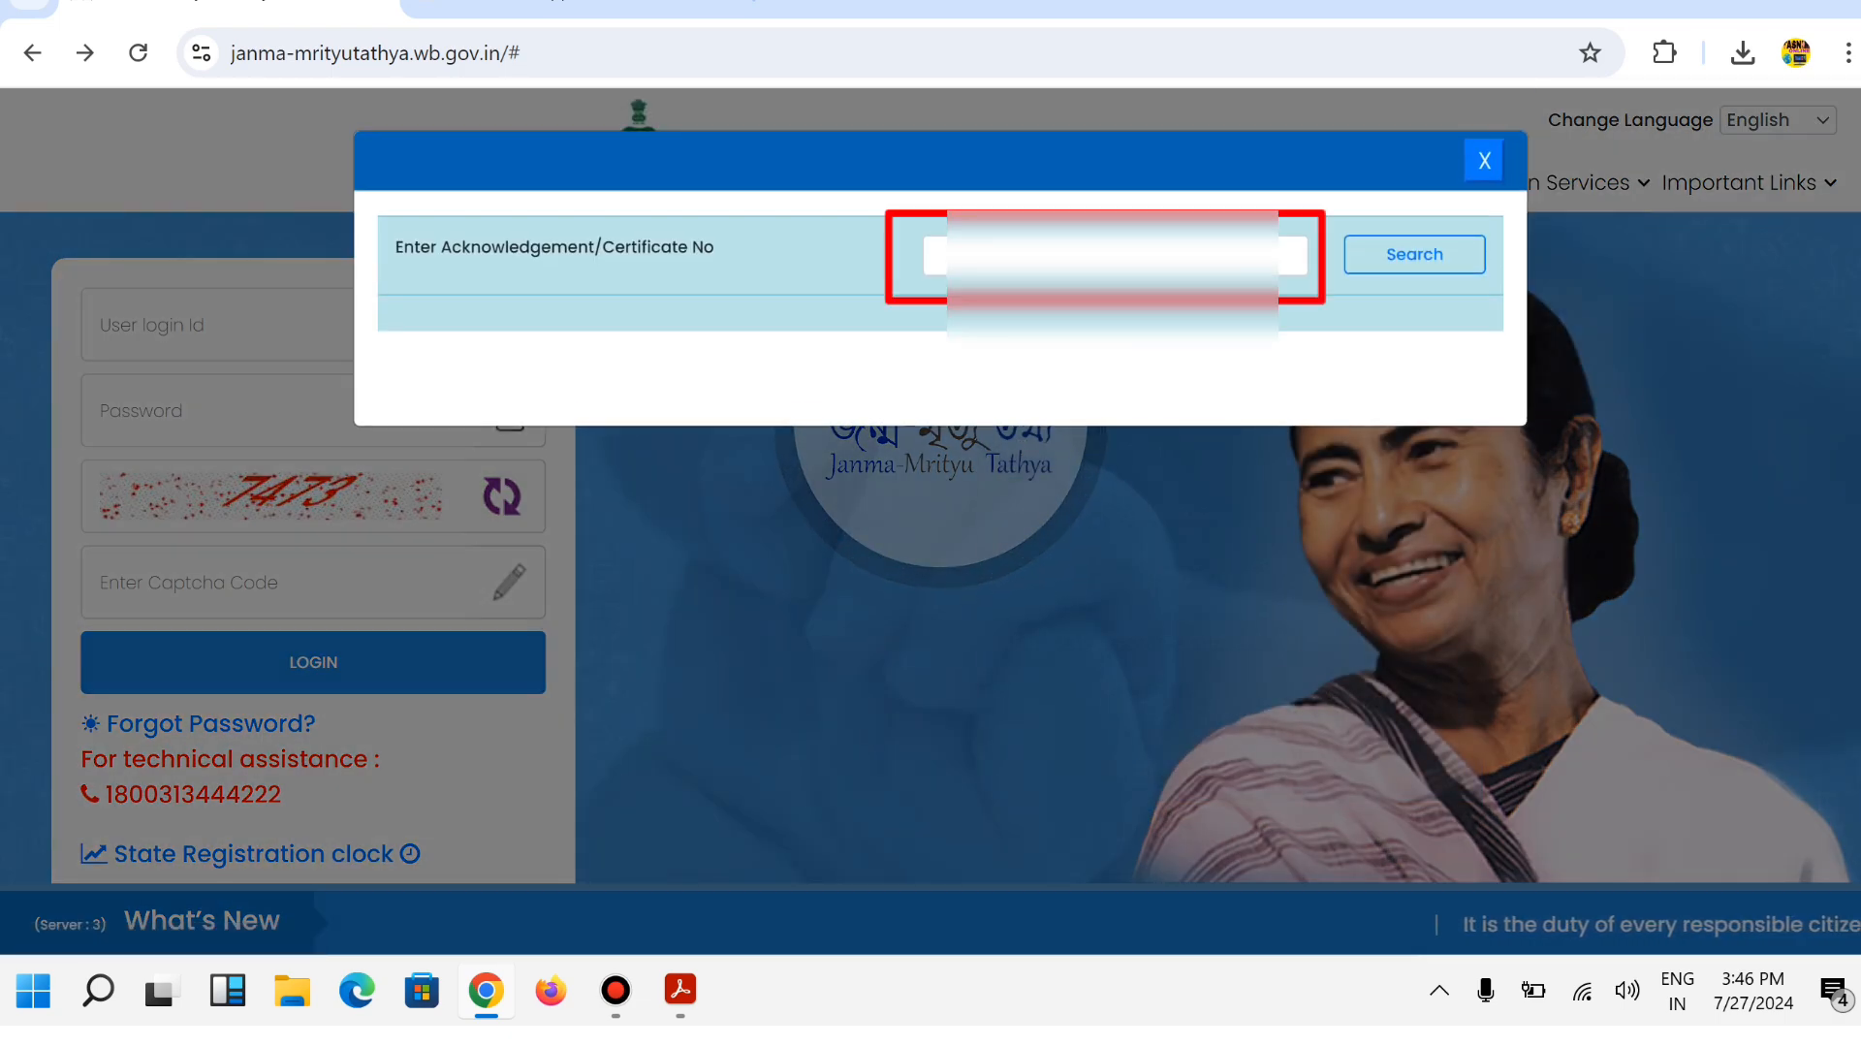
Search the saved acknowledgement number to get an OTP sent to the registered mobile, then start entering it.
left_click(1115, 255)
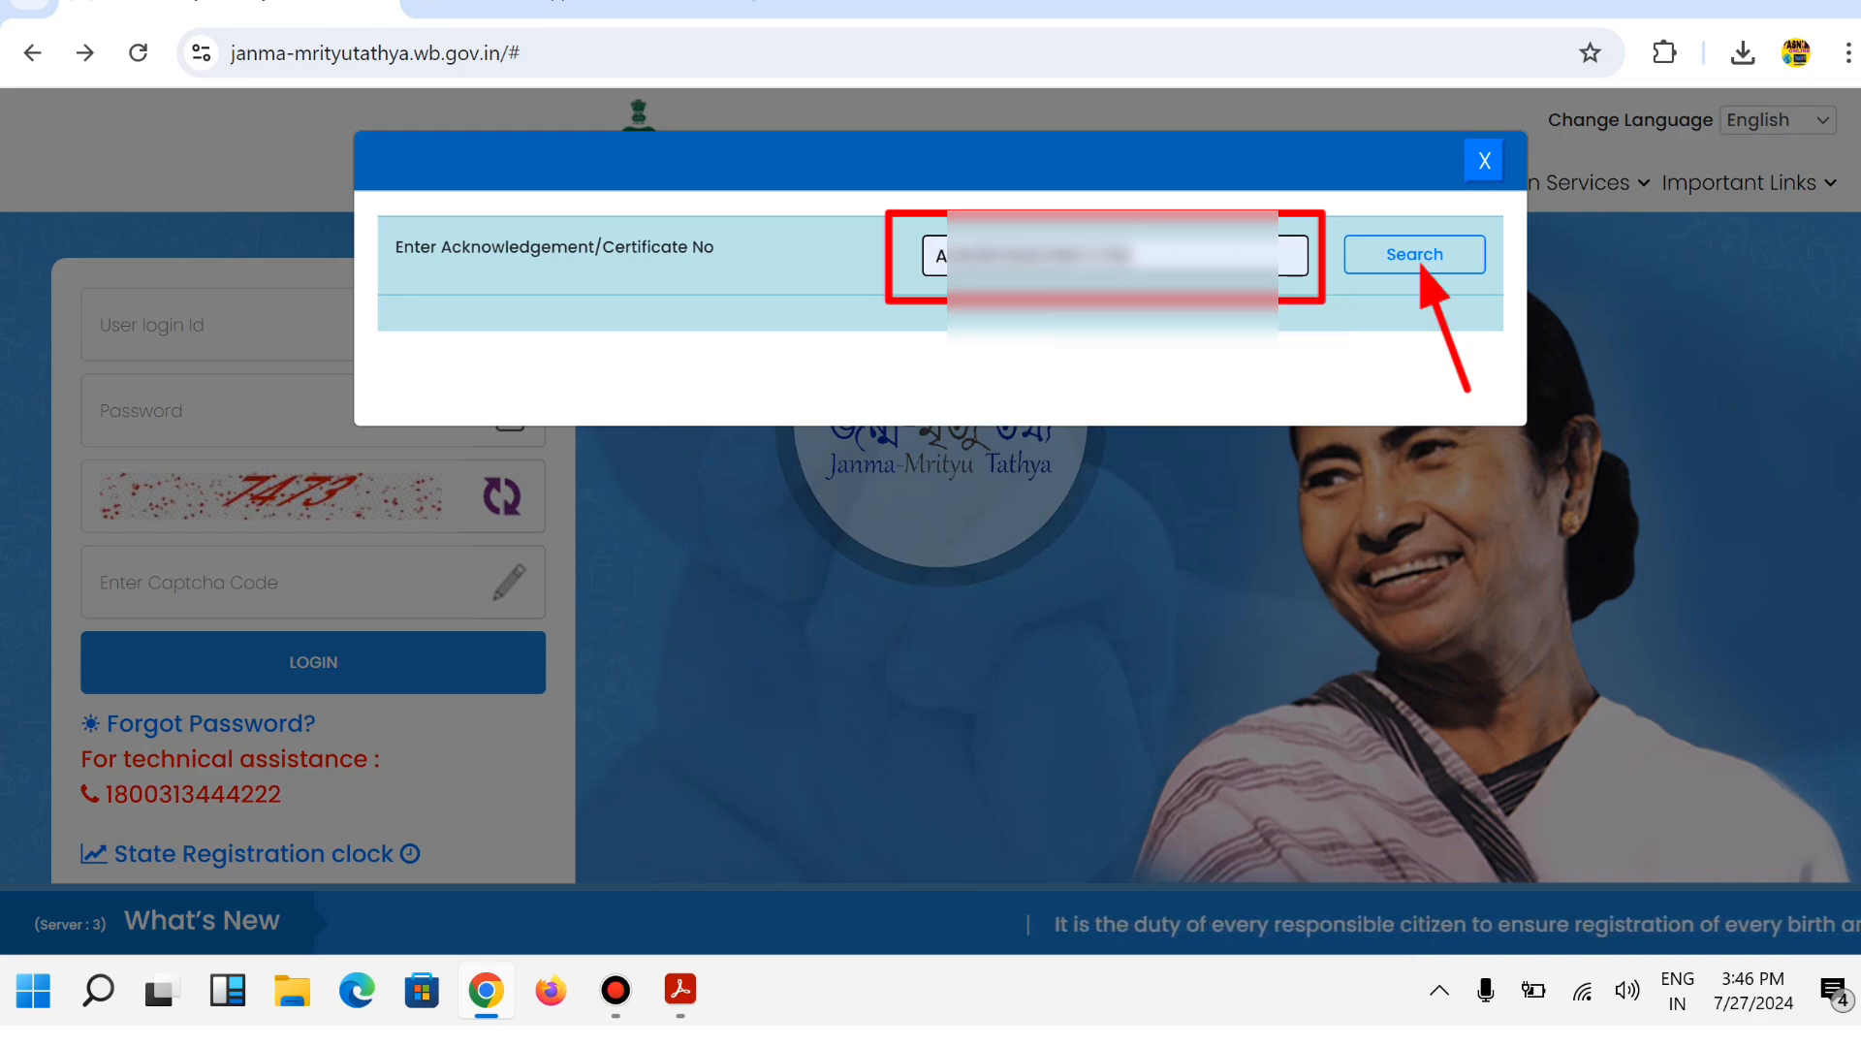
key("Return")
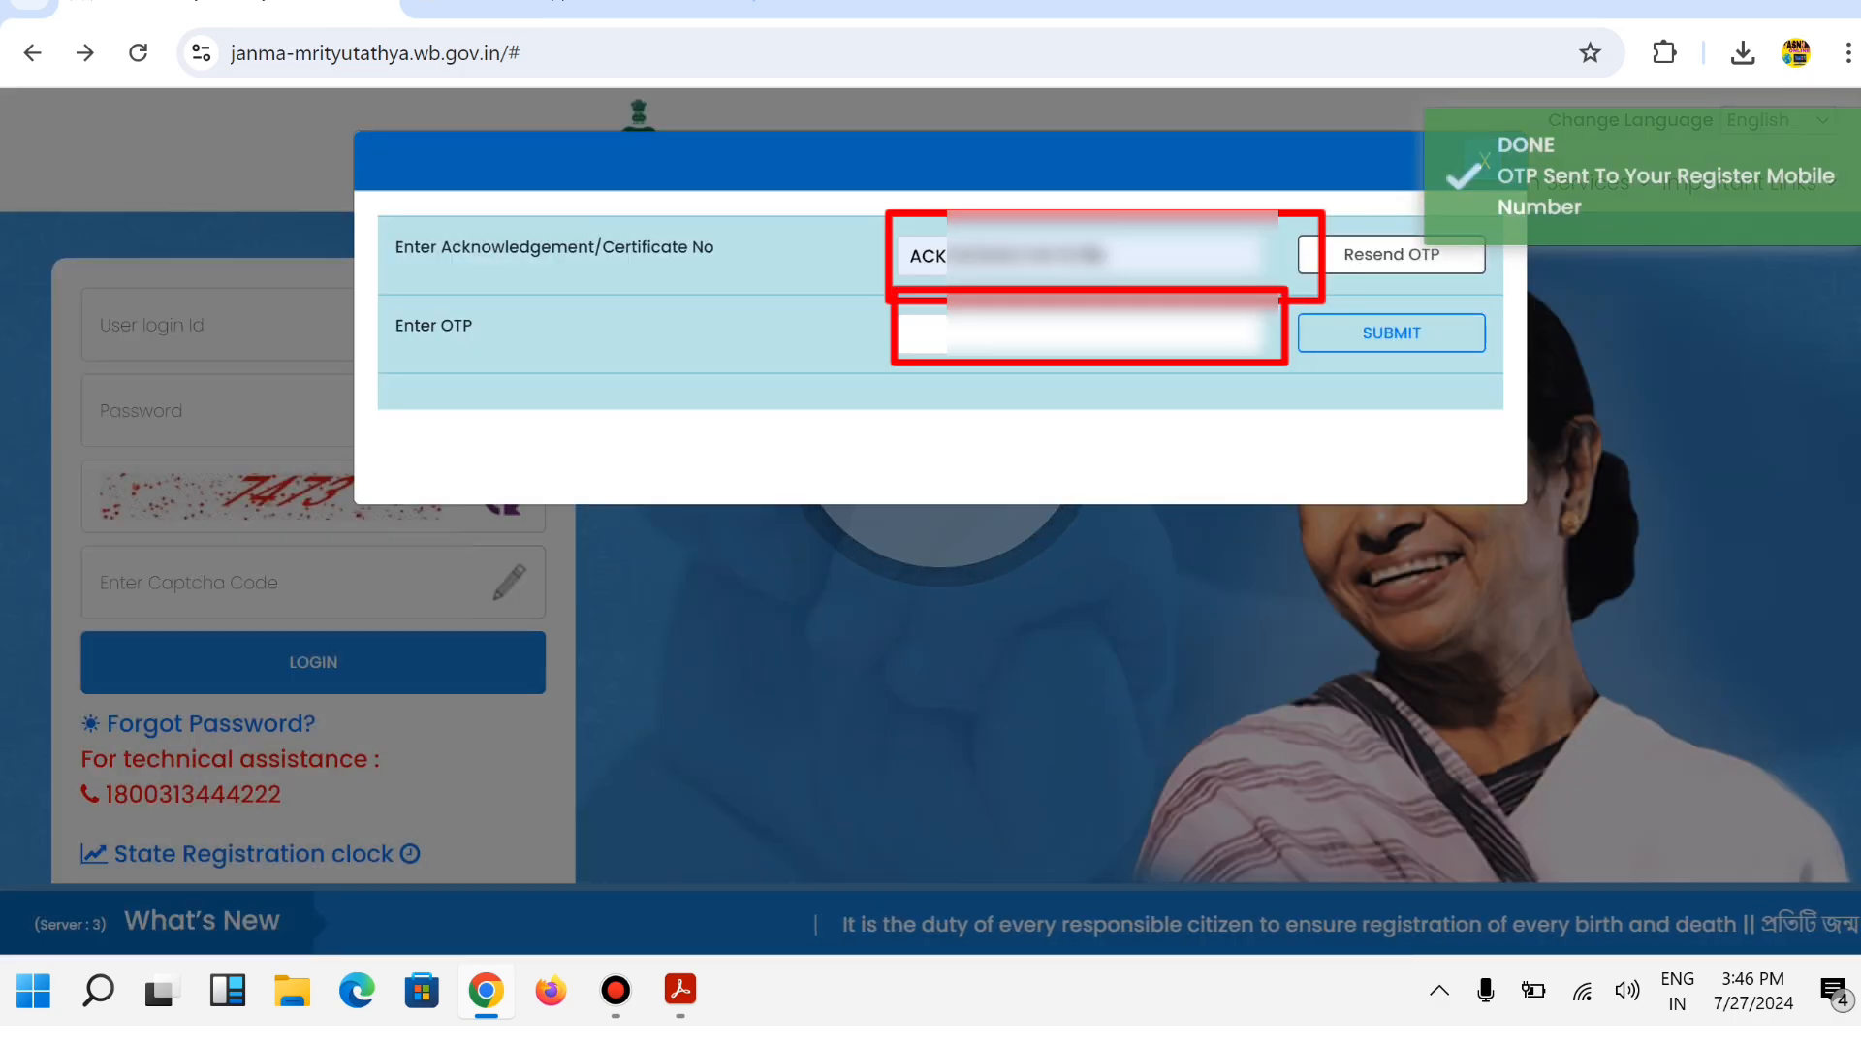
left_click(911, 333)
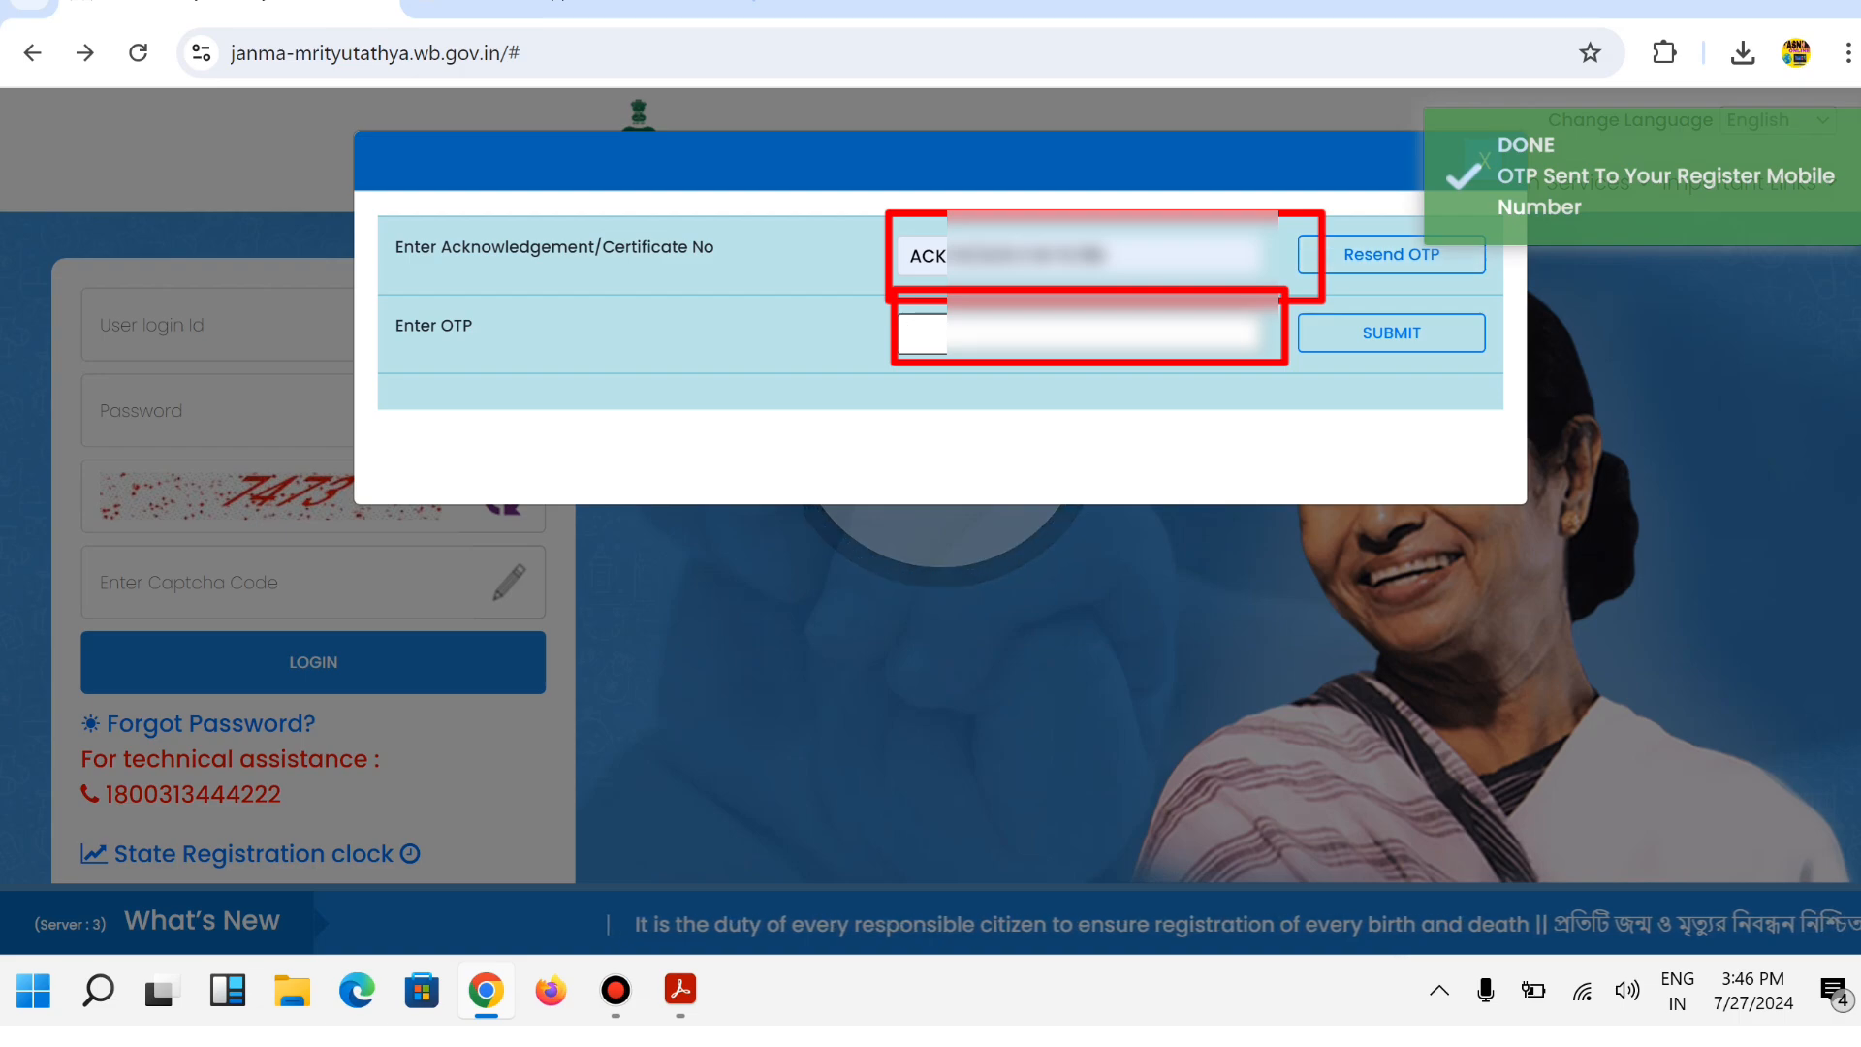